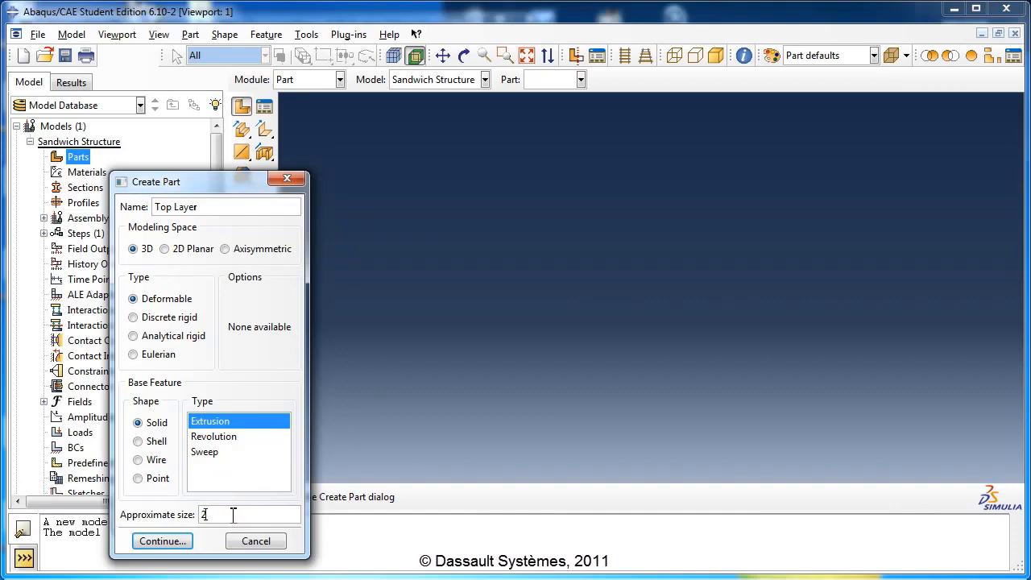
# Step: Enter the Top Layer part's section sketch and draw a rectangle about 0.19 by 0.07 from the origin
pyautogui.click(190, 540)
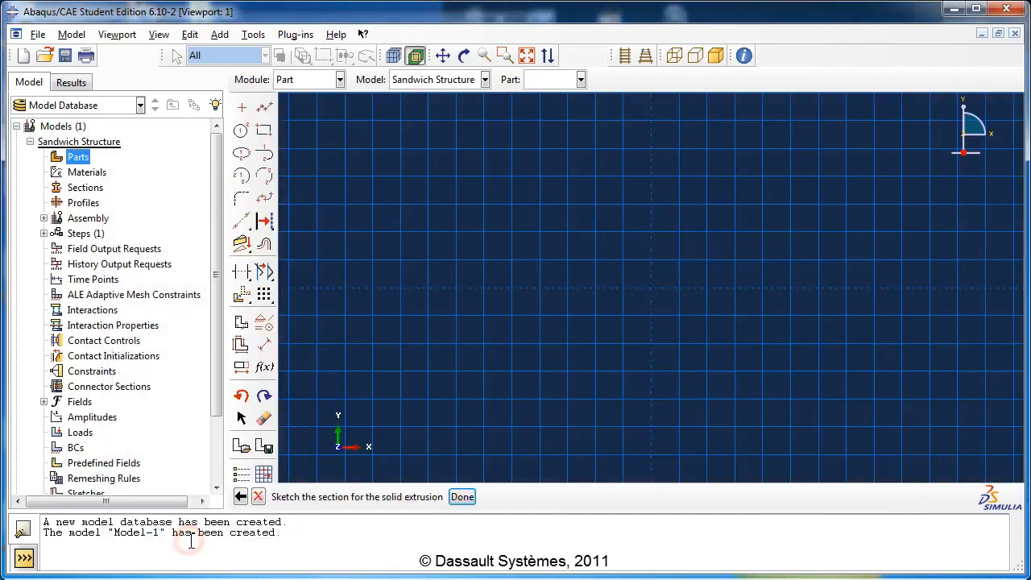
pyautogui.click(263, 129)
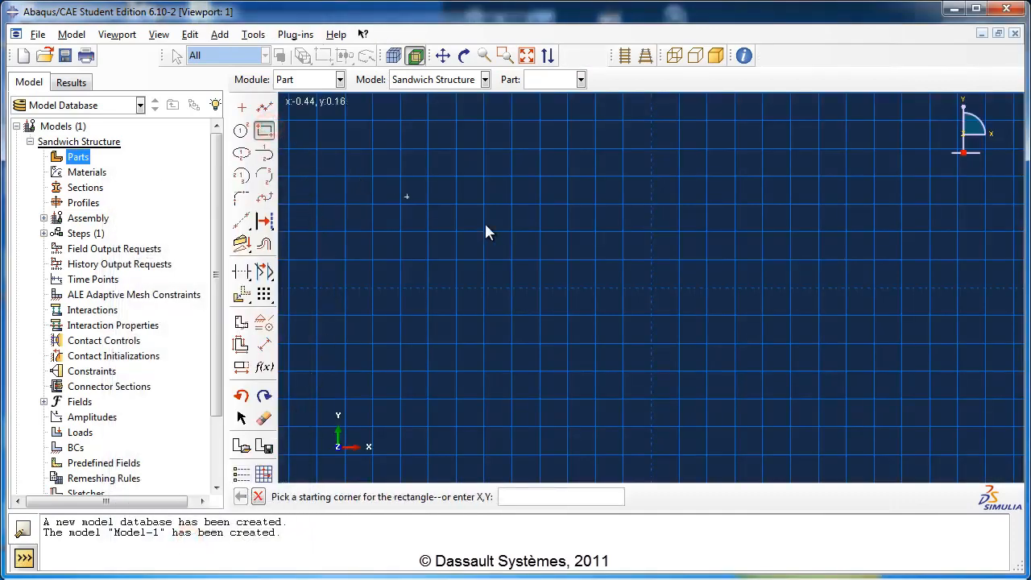
pyautogui.click(653, 289)
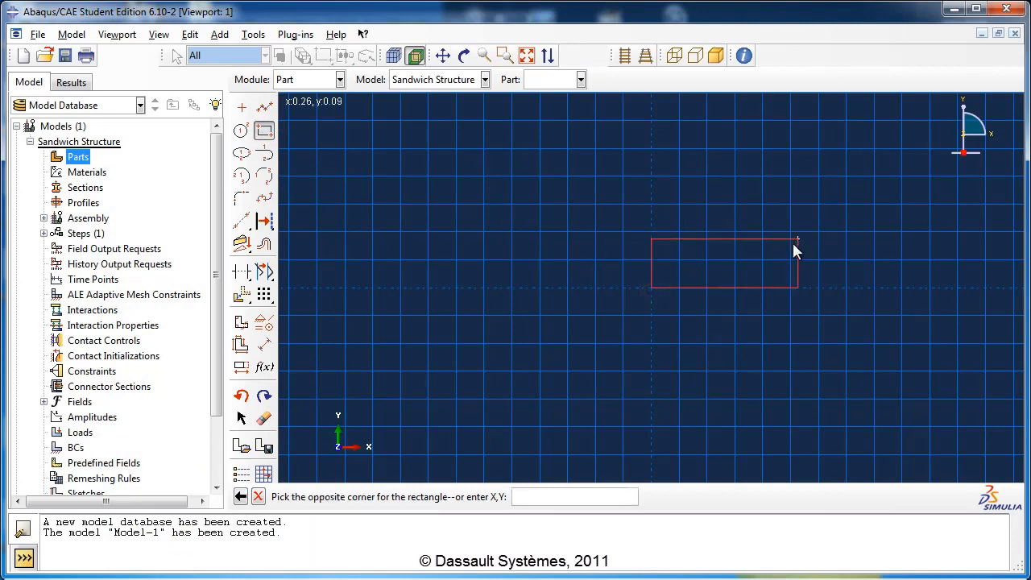
pyautogui.click(755, 248)
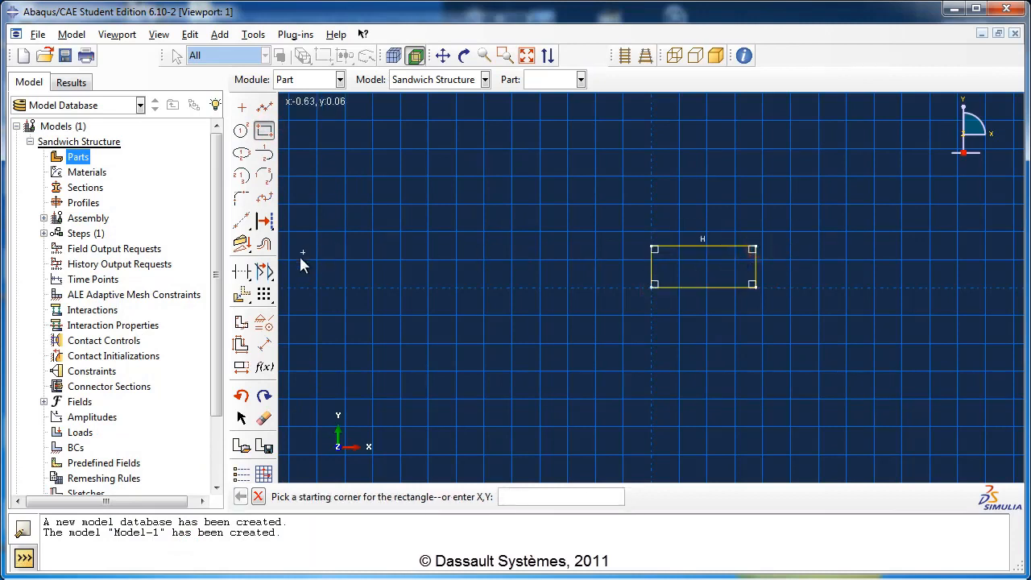
# Step: Dimension the height of the Top Layer sketch rectangle as 0.03
pyautogui.click(263, 344)
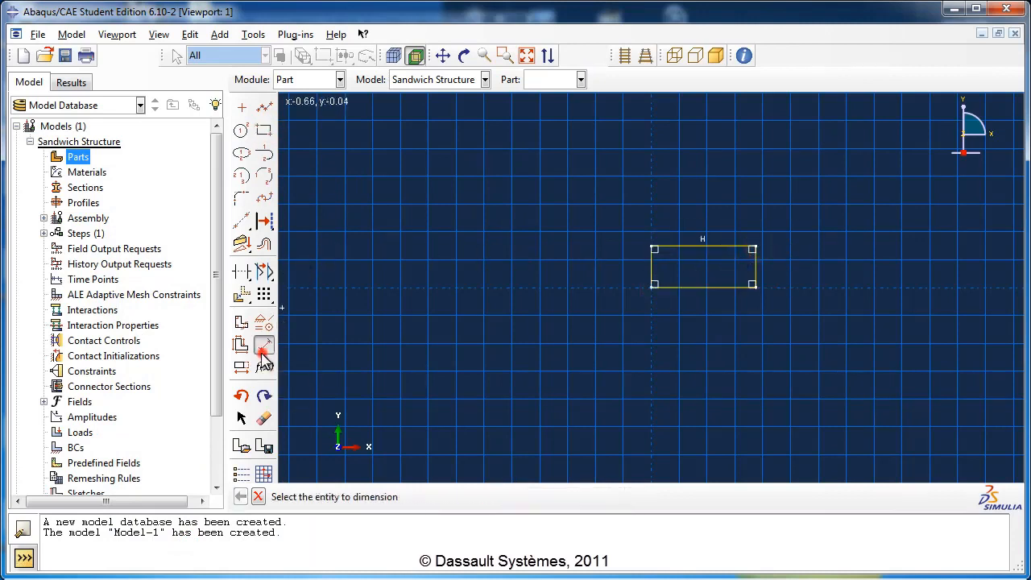
pyautogui.click(651, 274)
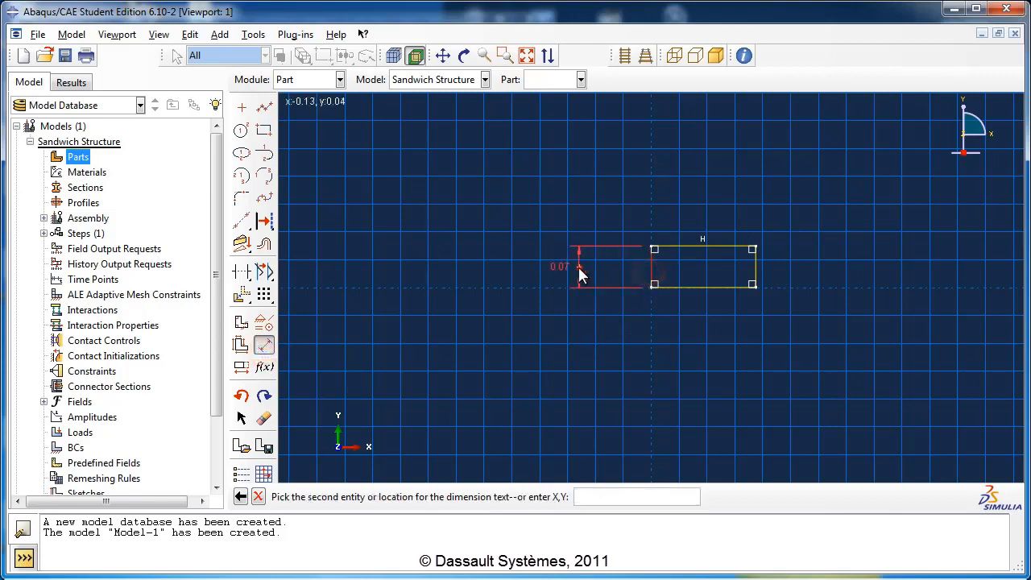
pyautogui.click(578, 266)
pyautogui.write('0.03')
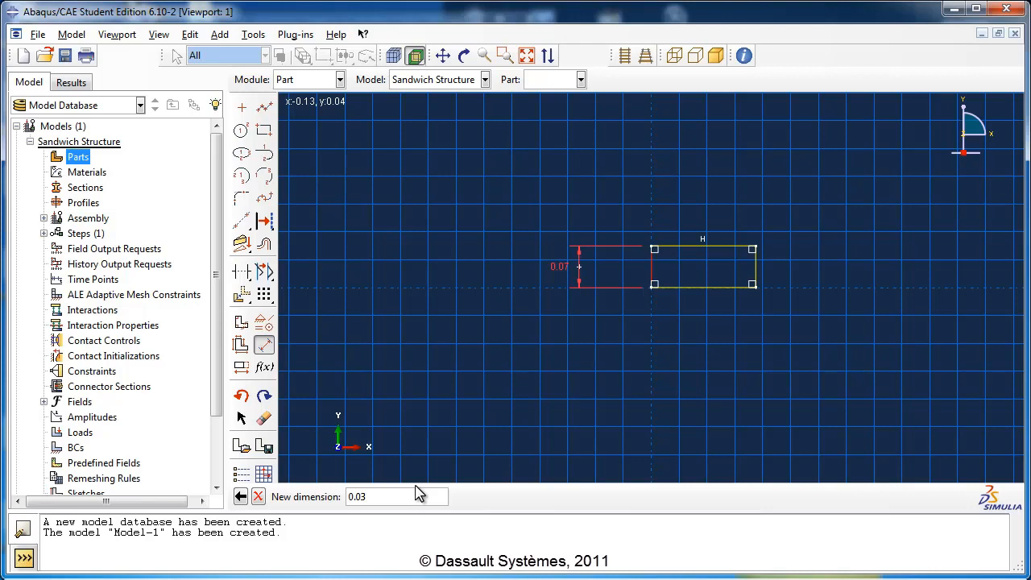
pyautogui.press('Return')
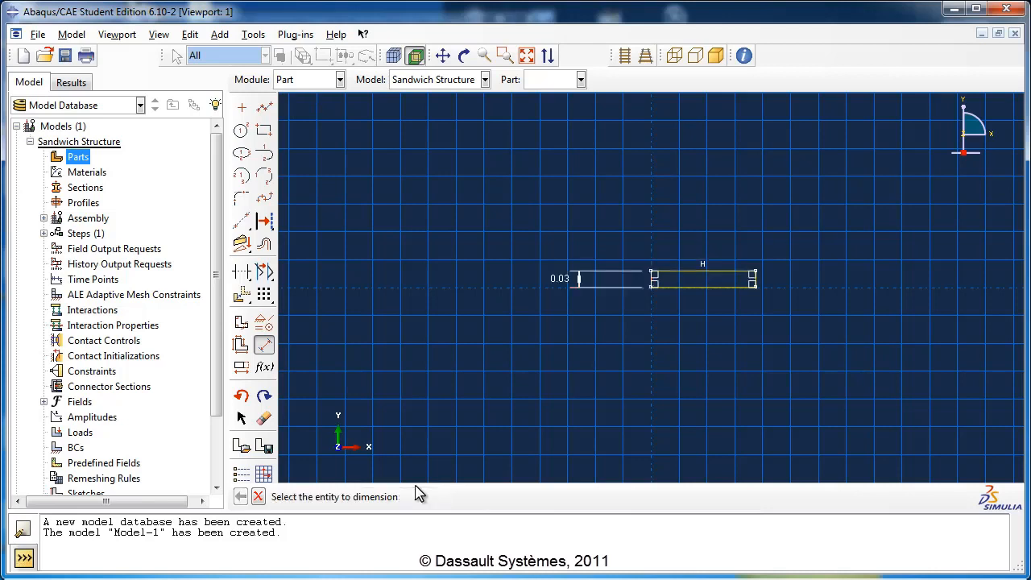
# Step: Dimension the width of the Top Layer sketch rectangle as 0.2
pyautogui.click(673, 287)
pyautogui.click(675, 309)
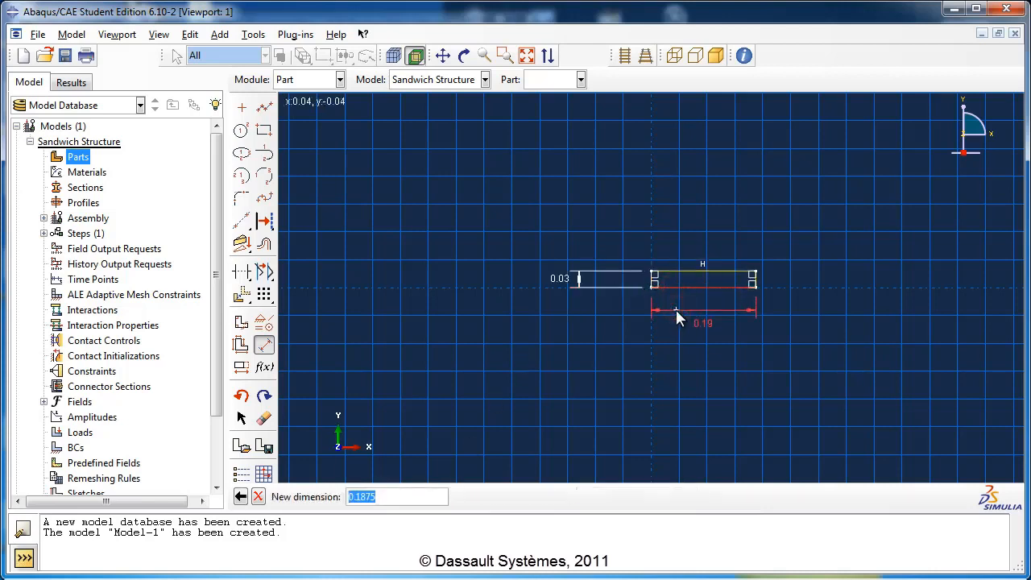
pyautogui.write('0.2')
pyautogui.press('Return')
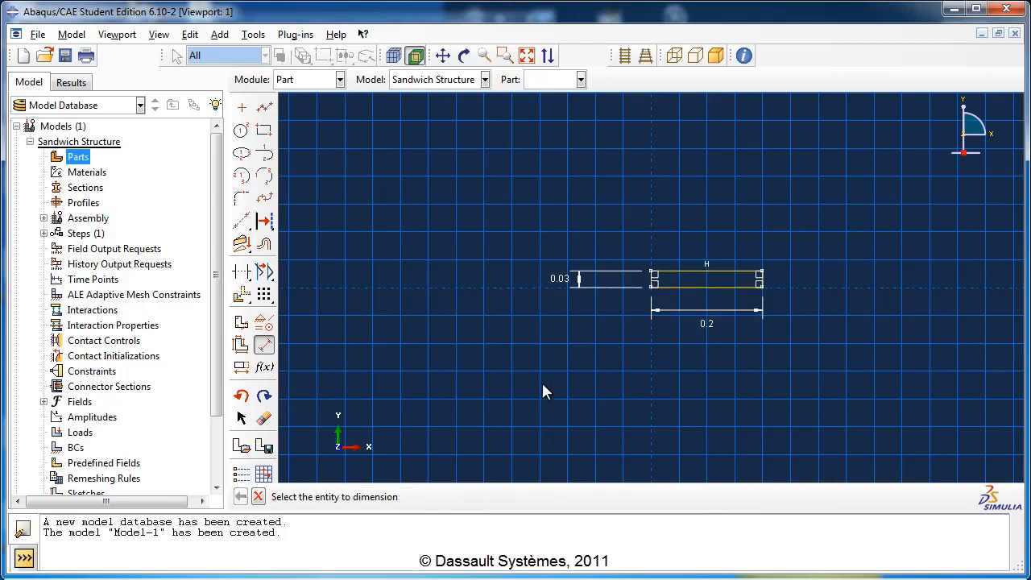
pyautogui.click(258, 496)
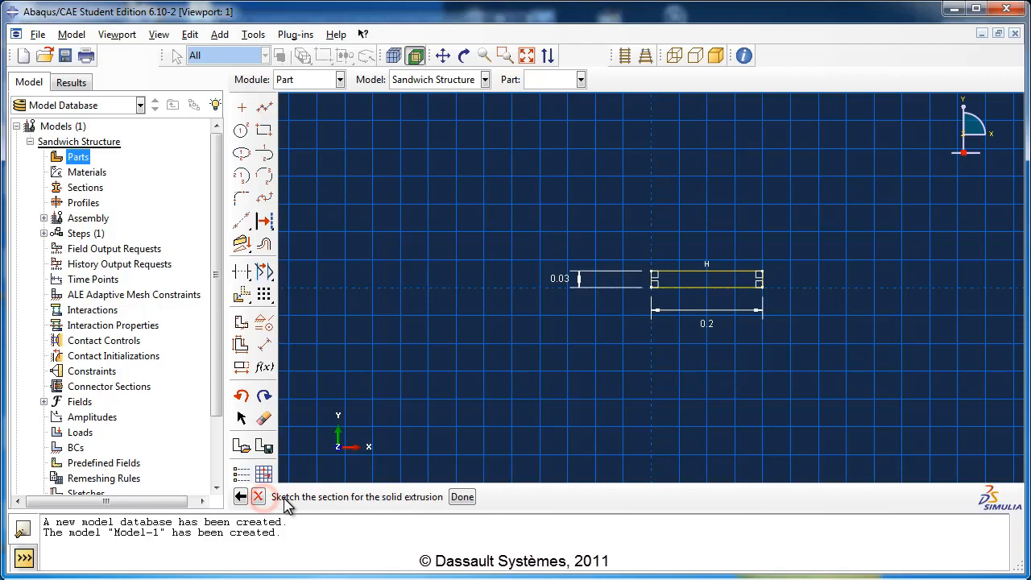
# Step: Finish the Top Layer section sketch and extrude it to a depth of 0.8
pyautogui.click(463, 498)
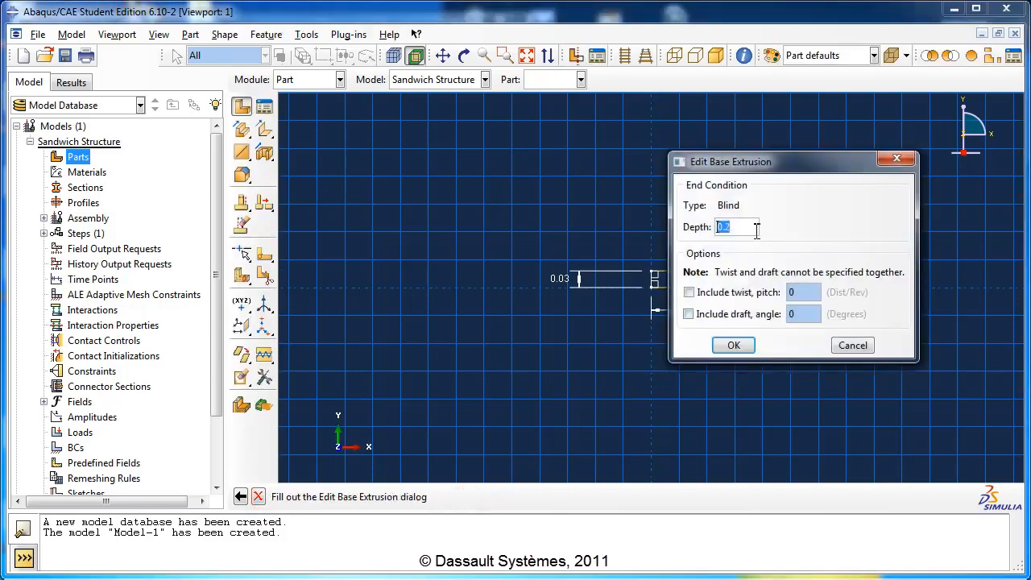
pyautogui.click(756, 229)
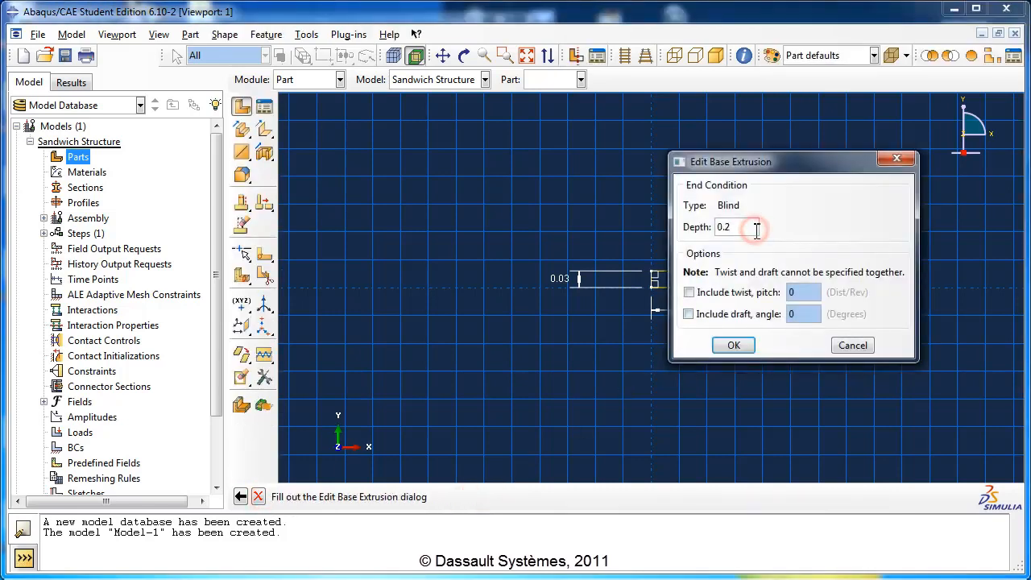
pyautogui.press('BackSpace')
pyautogui.write('8')
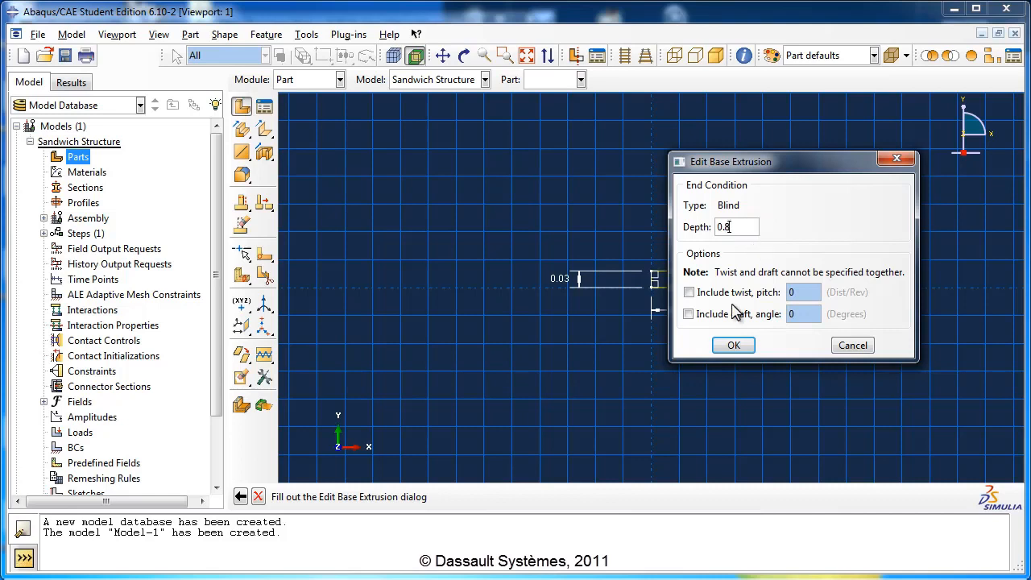
pyautogui.click(734, 345)
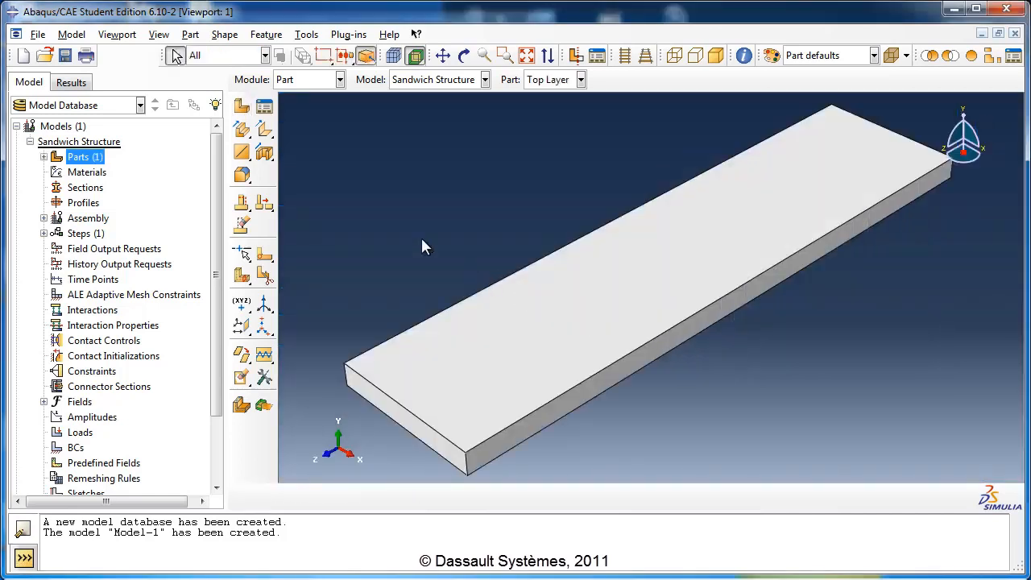
# Step: Create a 3D deformable solid extrusion part named Core Layer with an approximate size of 2
pyautogui.click(43, 157)
pyautogui.doubleClick(82, 157)
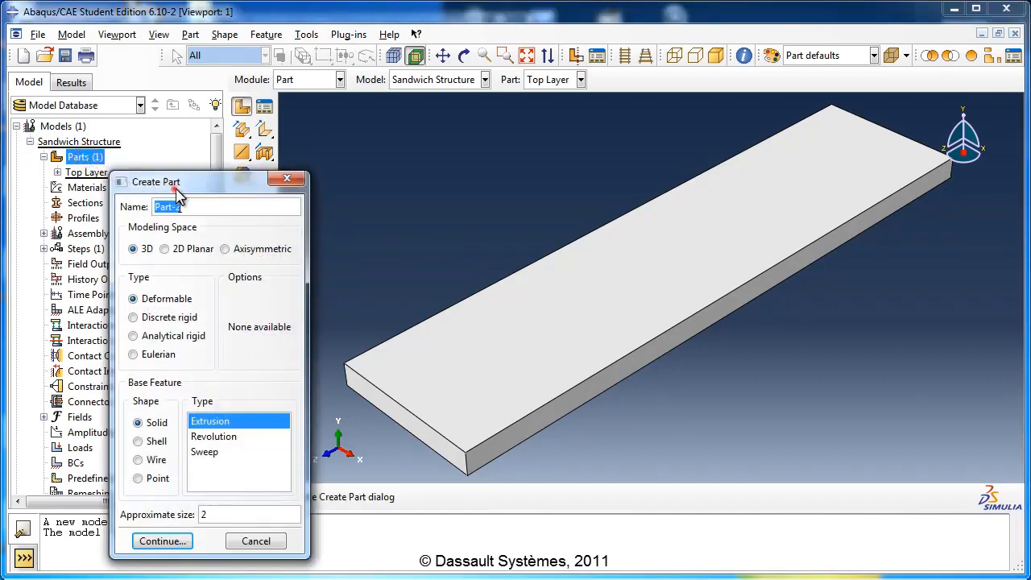
pyautogui.moveTo(171, 184); pyautogui.dragTo(355, 147)
pyautogui.write('C')
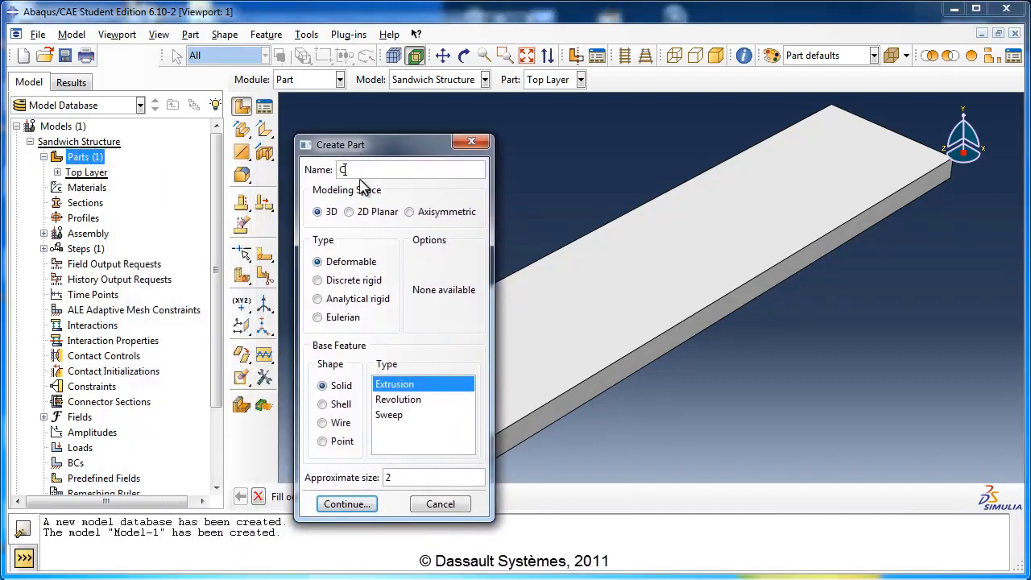
pyautogui.write('ore Layer')
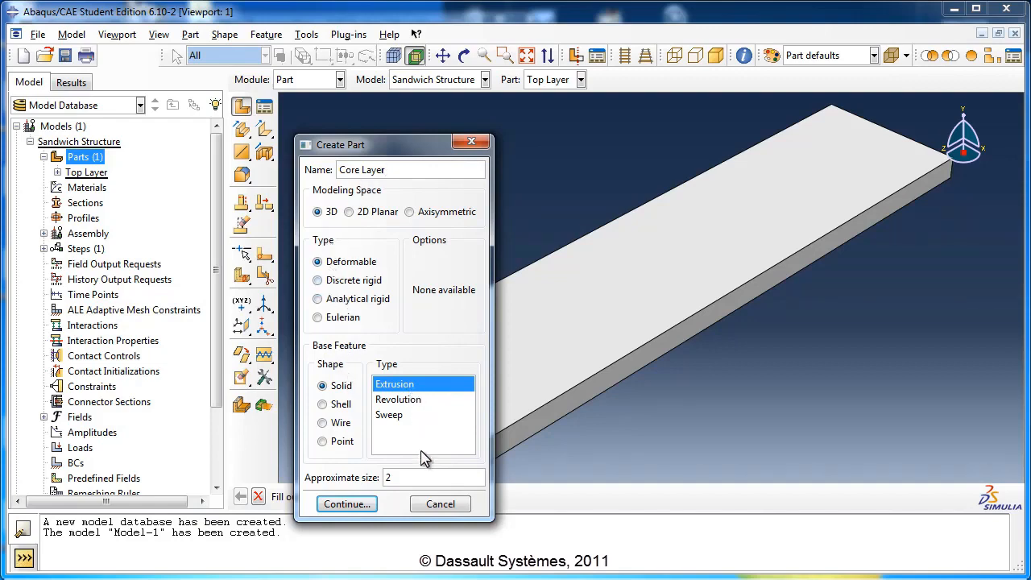
pyautogui.click(345, 502)
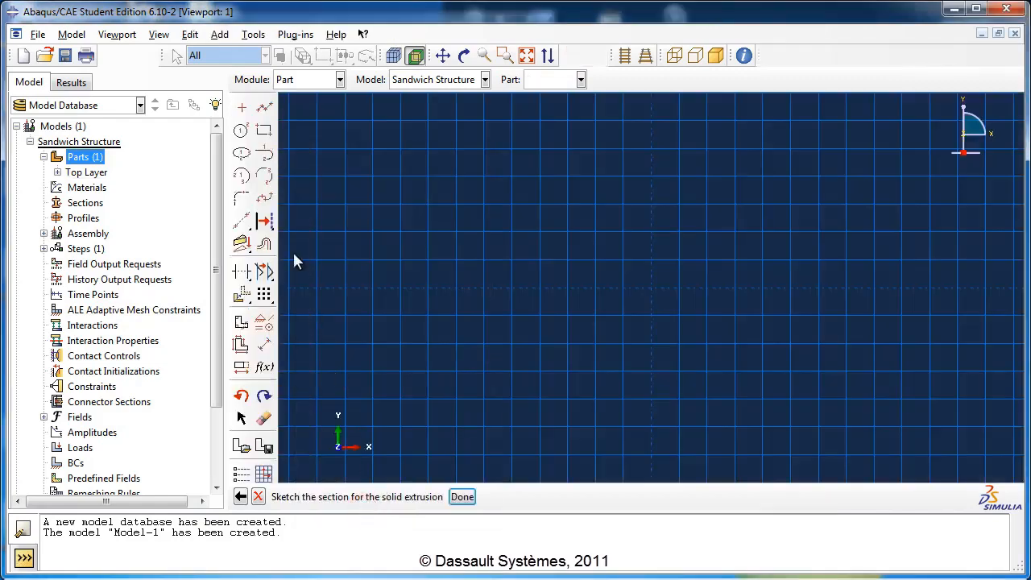
# Step: Sketch a rectangle about 0.24 by 0.09 from the origin as the Core Layer section
pyautogui.click(264, 130)
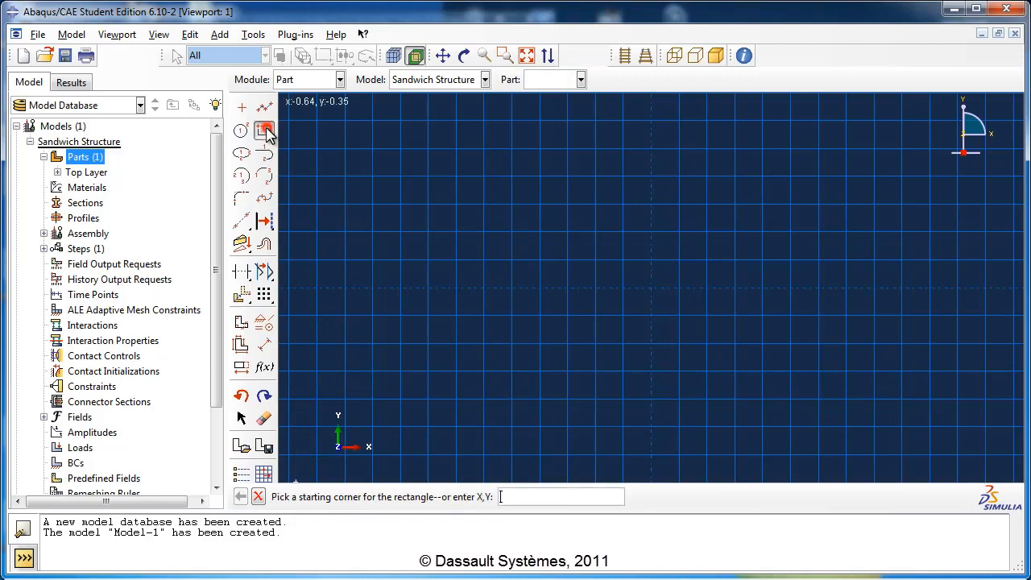
pyautogui.click(651, 288)
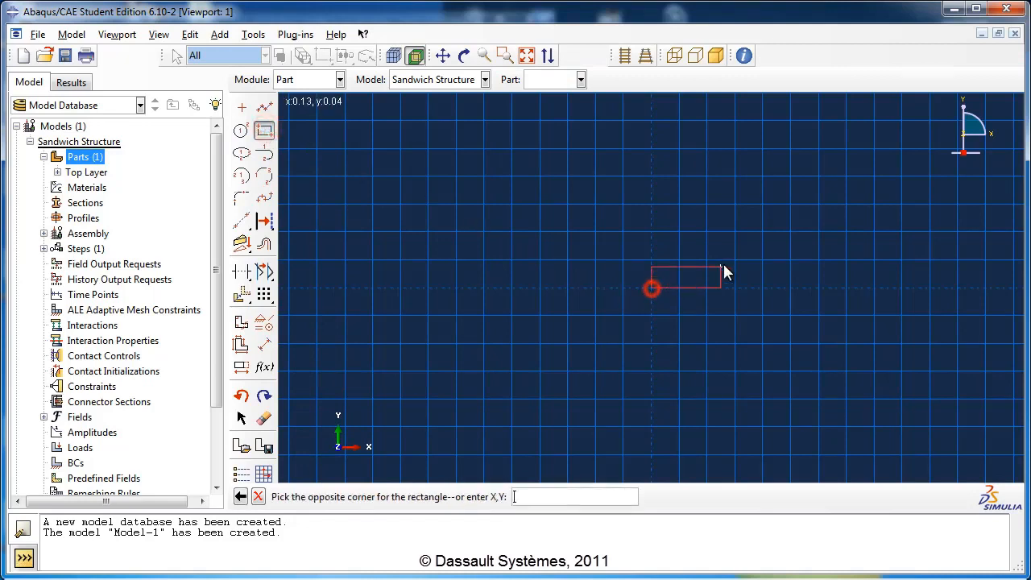
pyautogui.click(783, 243)
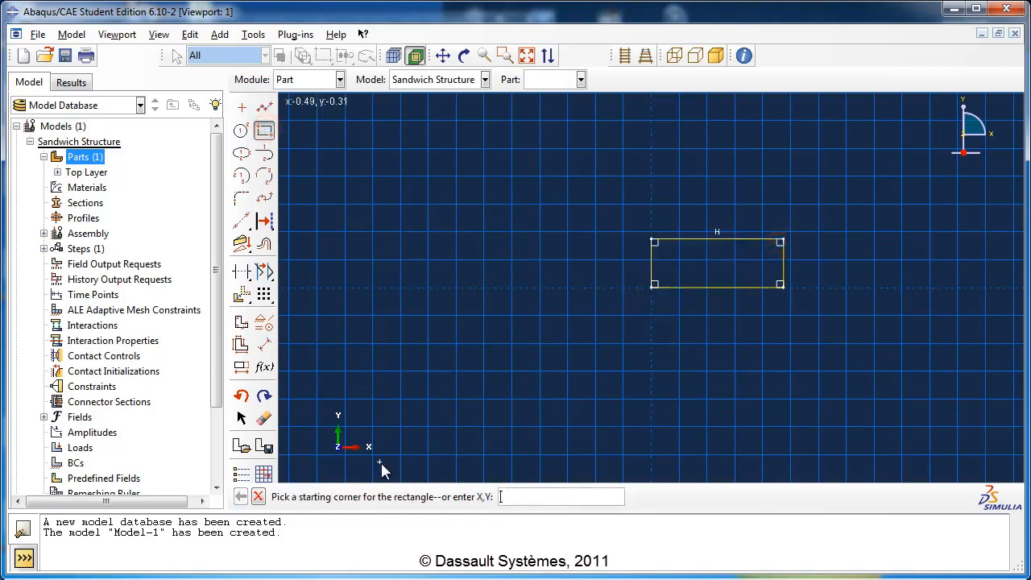
pyautogui.click(258, 496)
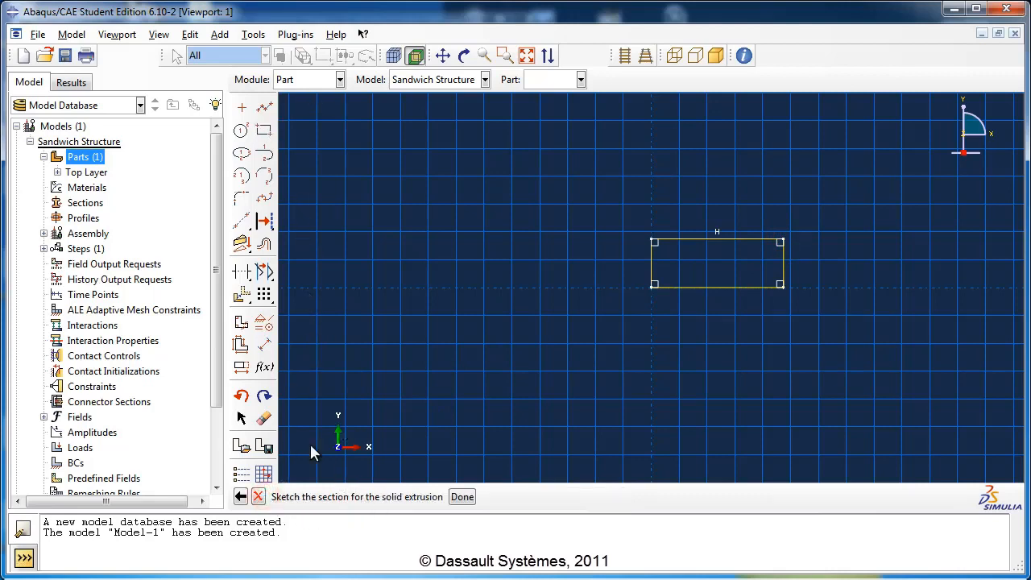
# Step: Dimension the height of the Core Layer sketch rectangle as 0.08
pyautogui.click(265, 344)
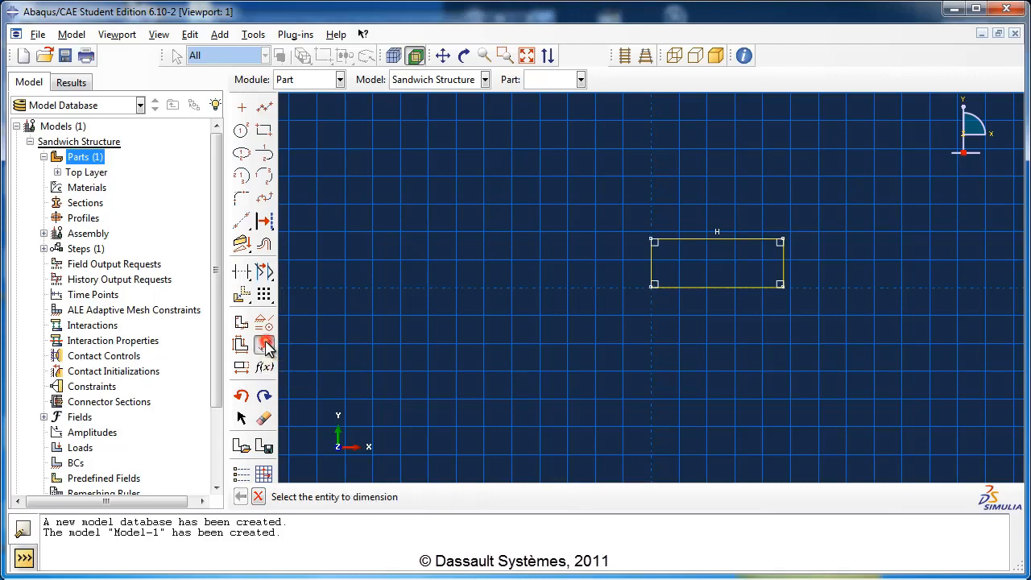
pyautogui.click(653, 274)
pyautogui.click(605, 268)
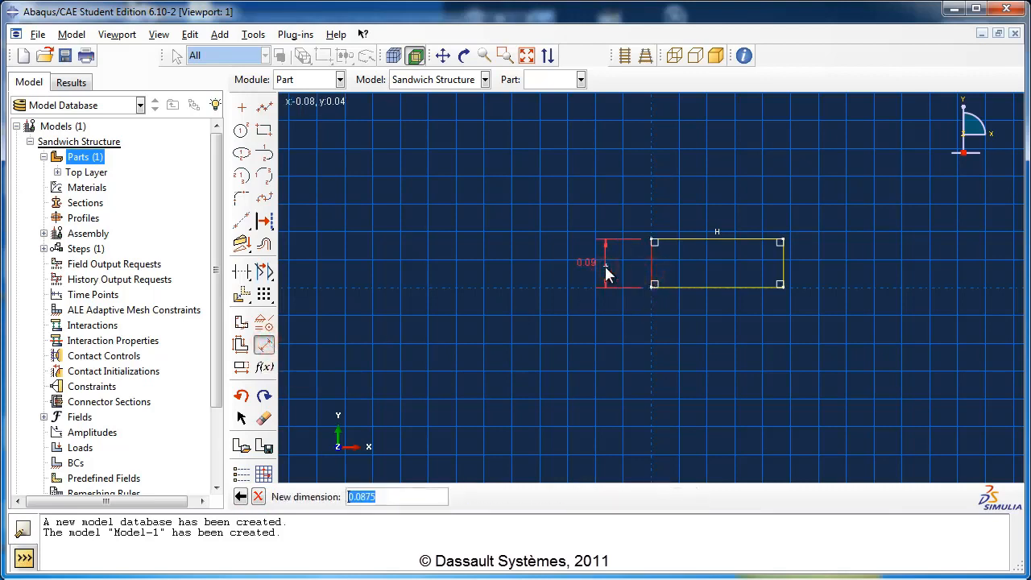
pyautogui.write('0')
pyautogui.press('Return')
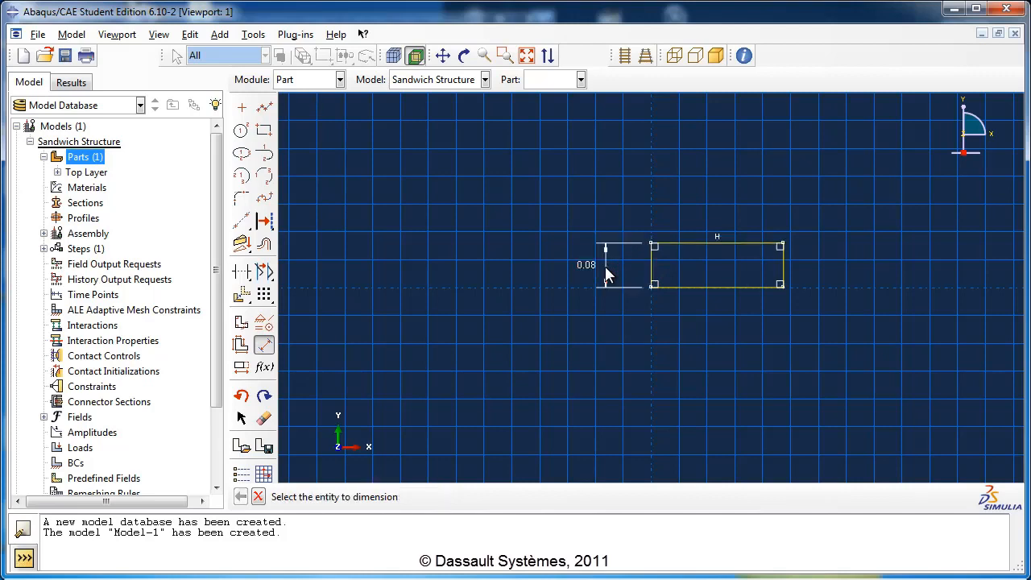
# Step: Dimension the width of the Core Layer sketch rectangle as 0.2
pyautogui.click(679, 287)
pyautogui.click(687, 324)
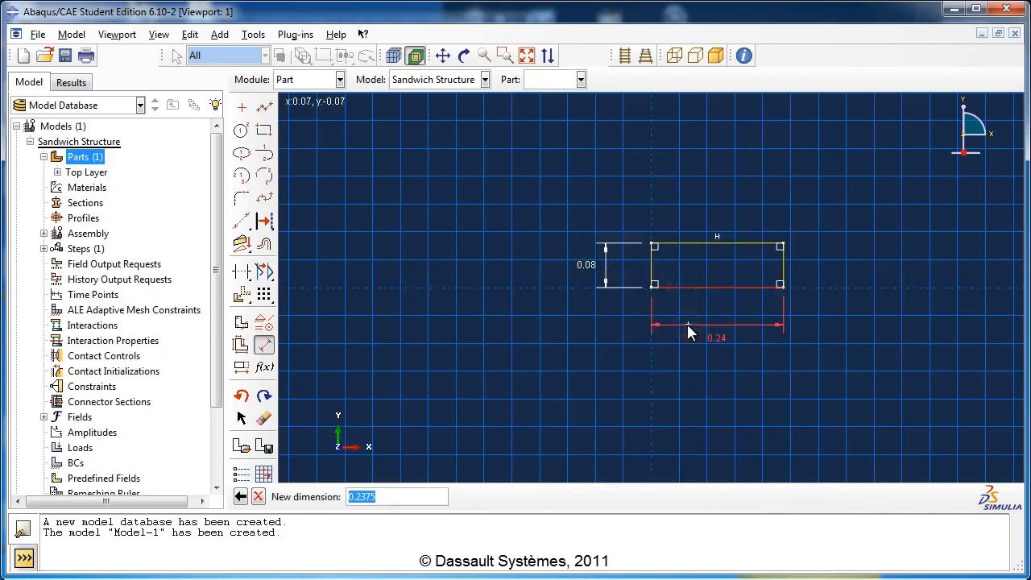
pyautogui.write('0.2')
pyautogui.press('Return')
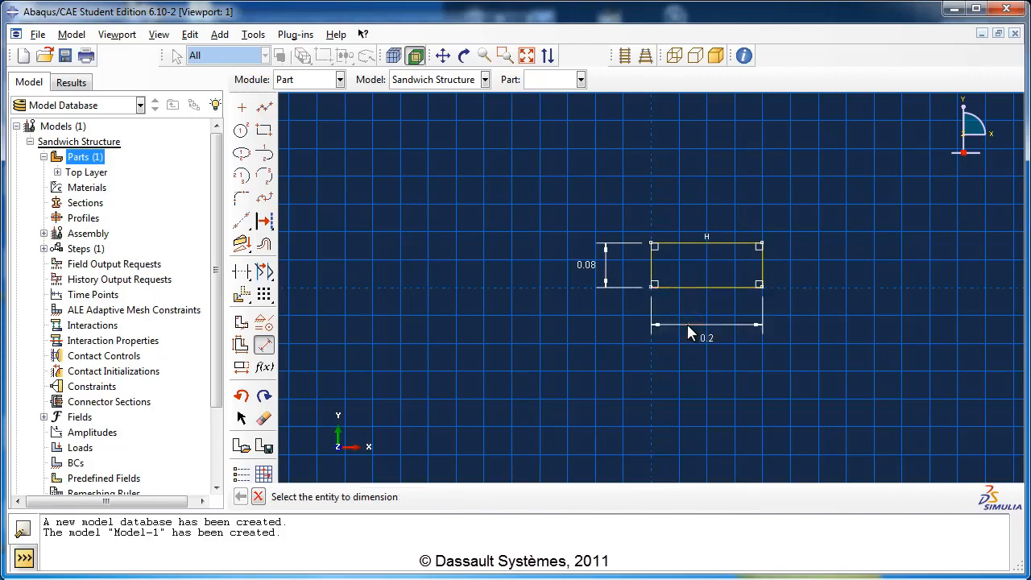
pyautogui.click(258, 496)
# Step: Finish the Core Layer section sketch and extrude it to a depth of 0.8
pyautogui.click(462, 496)
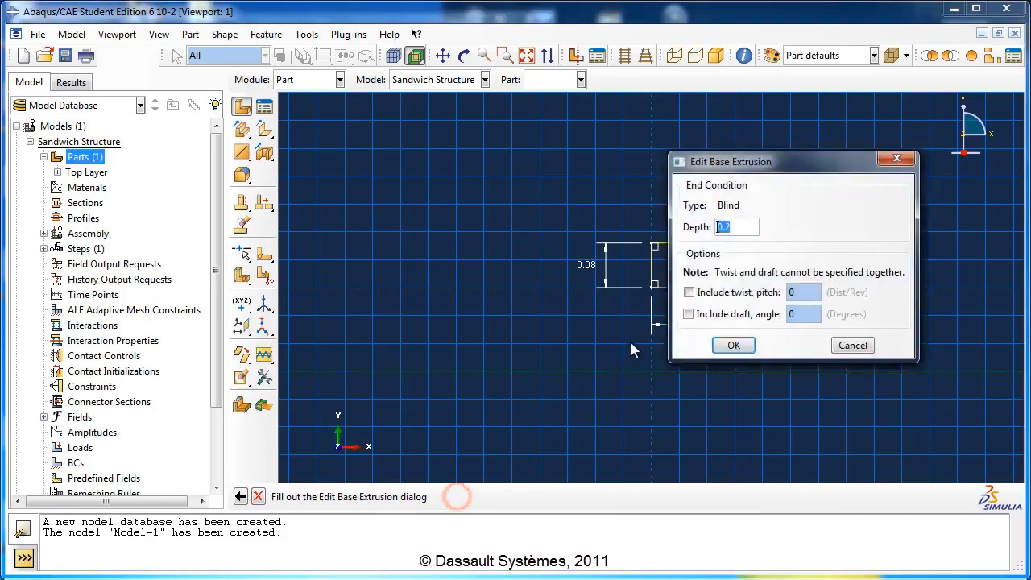
pyautogui.write('0.2')
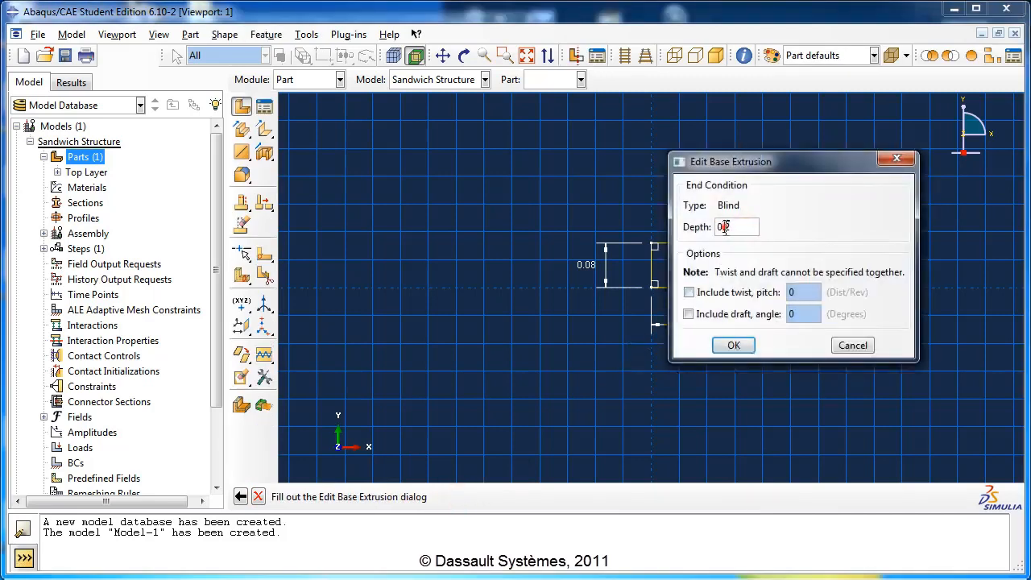
pyautogui.moveTo(725, 227); pyautogui.dragTo(743, 226)
pyautogui.write('8')
pyautogui.click(731, 345)
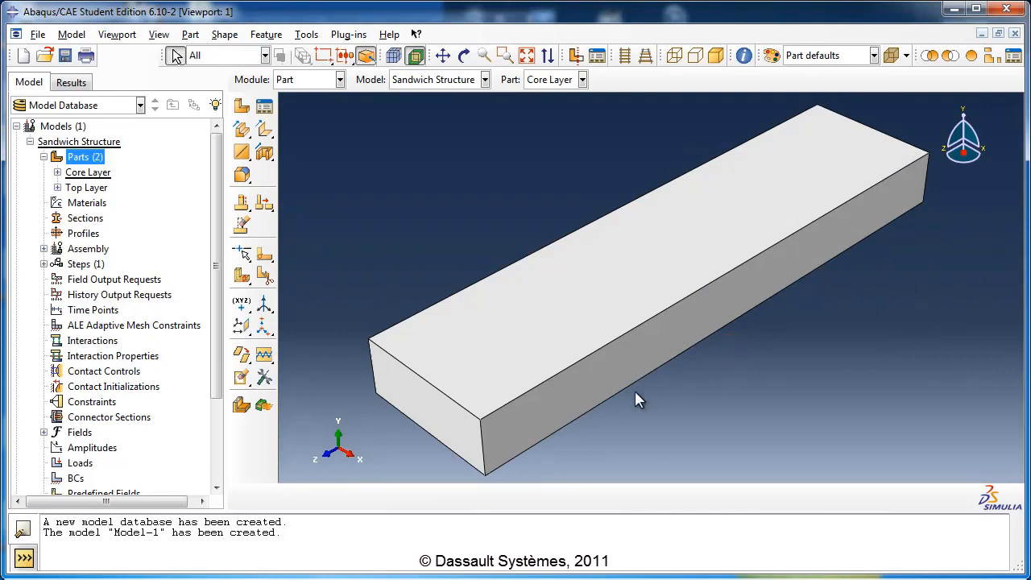
# Step: Start an extruded cut sketch on the Core Layer's upper face, orienting its far short edge vertical and on the right
pyautogui.click(78, 173)
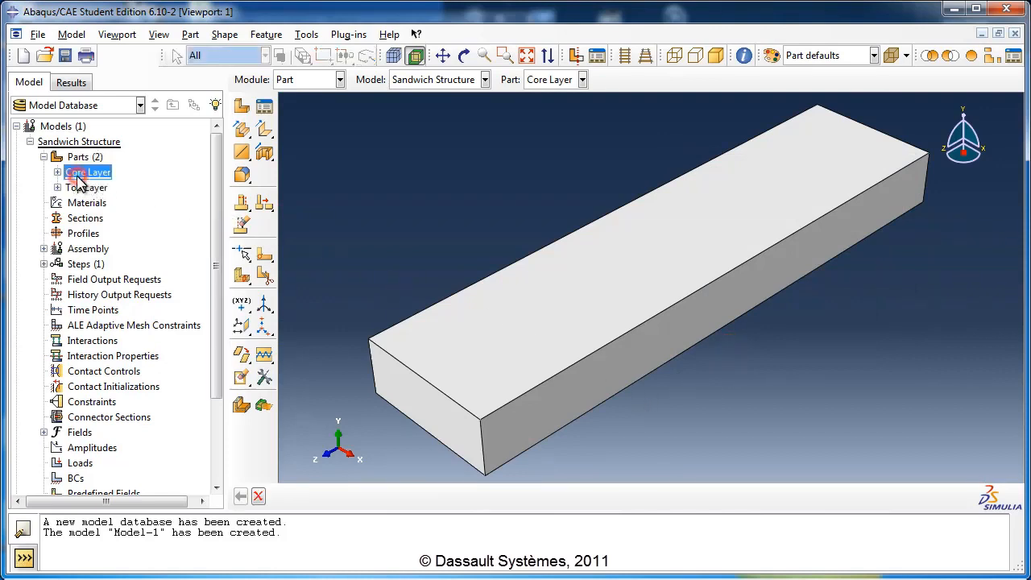
pyautogui.click(266, 154)
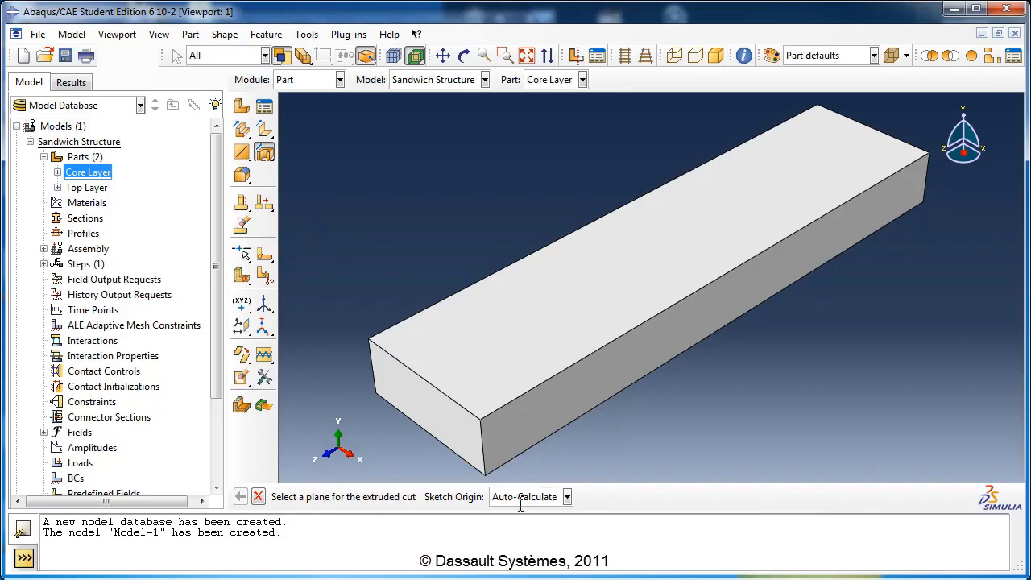
pyautogui.click(556, 313)
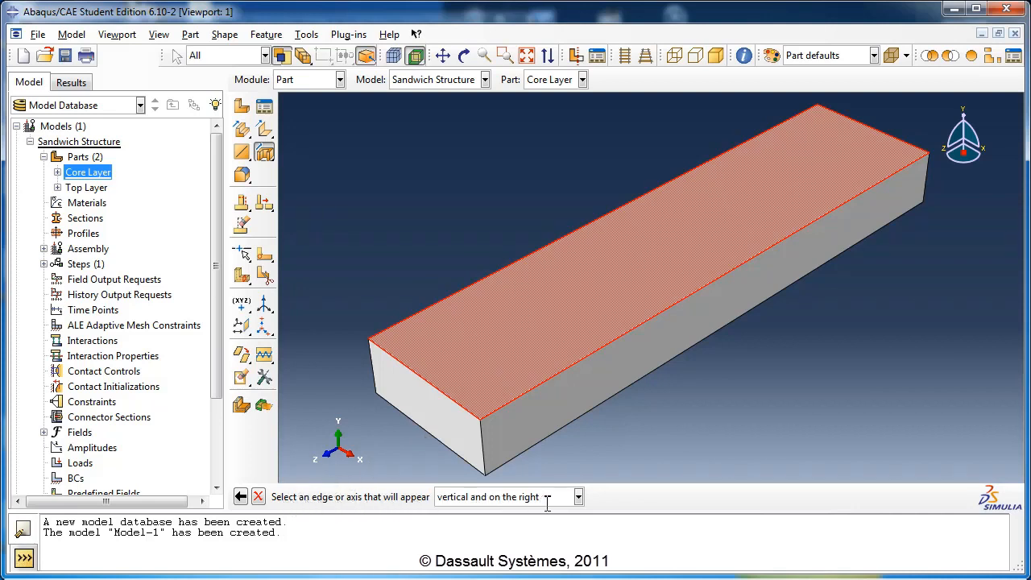
pyautogui.click(857, 124)
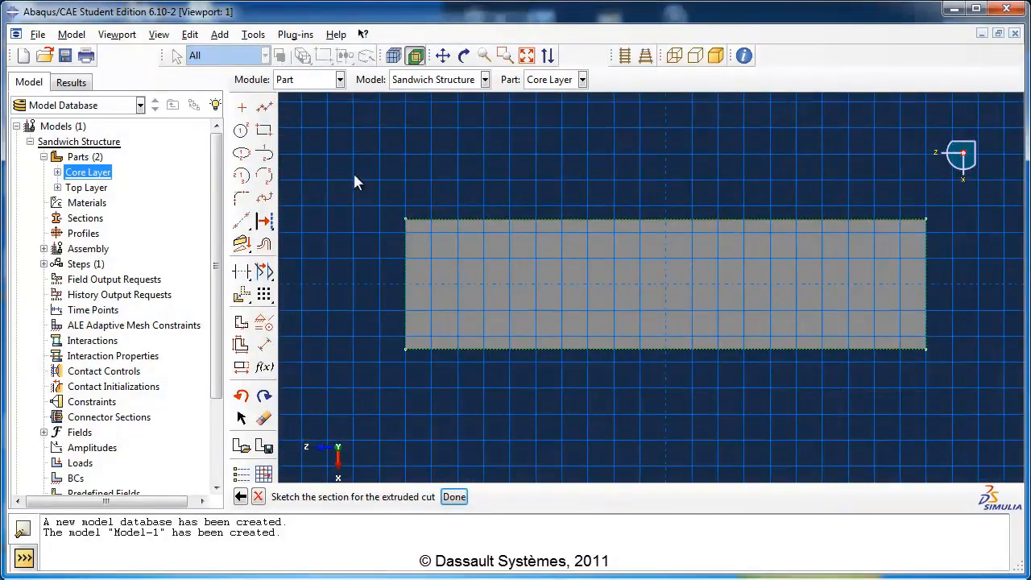
# Step: Sketch six separate rectangles in a row along the length of the Core Layer face, the leftmost about 0.09 wide and 0.11 high
pyautogui.click(264, 130)
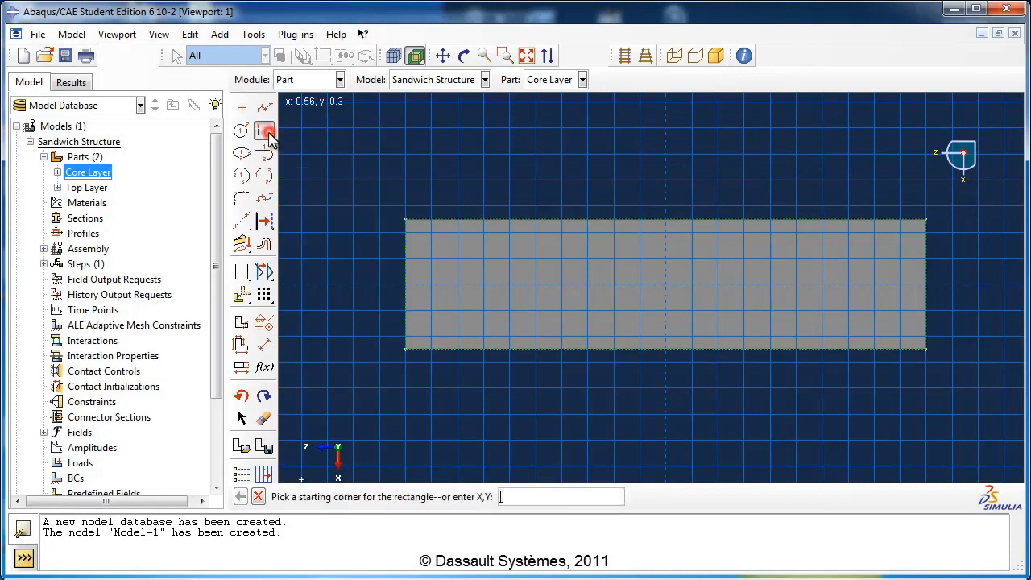
pyautogui.click(431, 259)
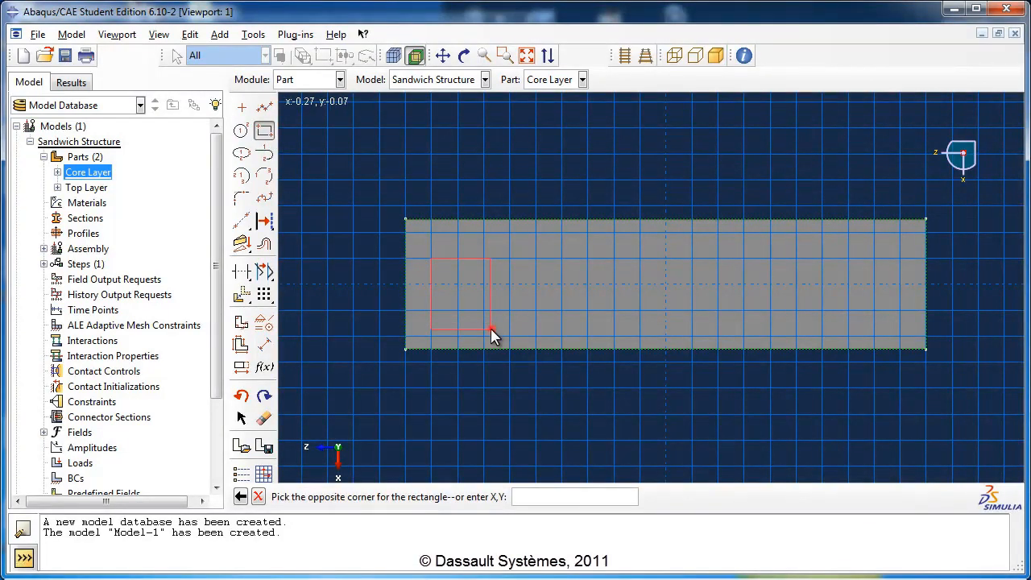
pyautogui.click(491, 328)
pyautogui.click(527, 252)
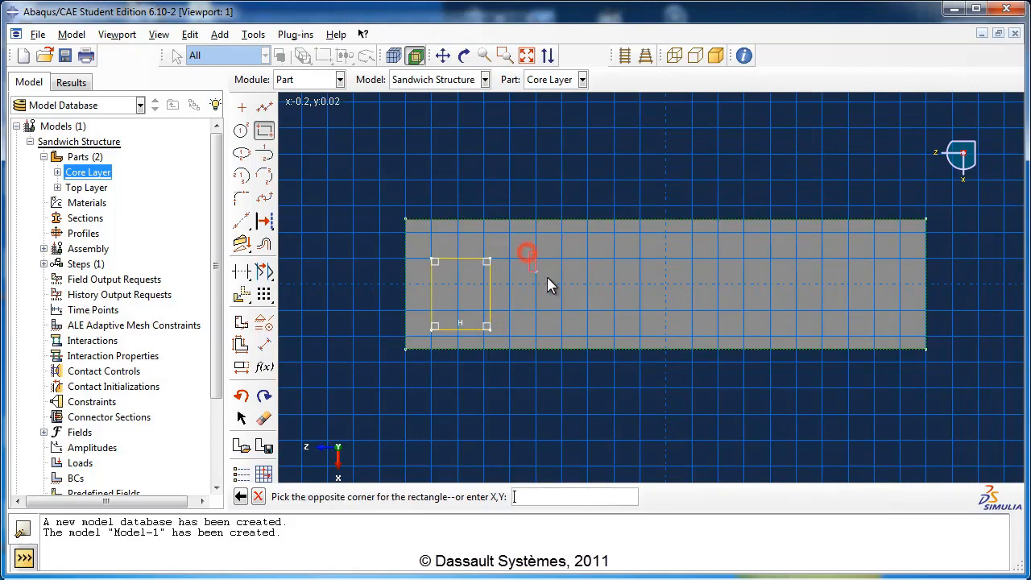
pyautogui.click(572, 327)
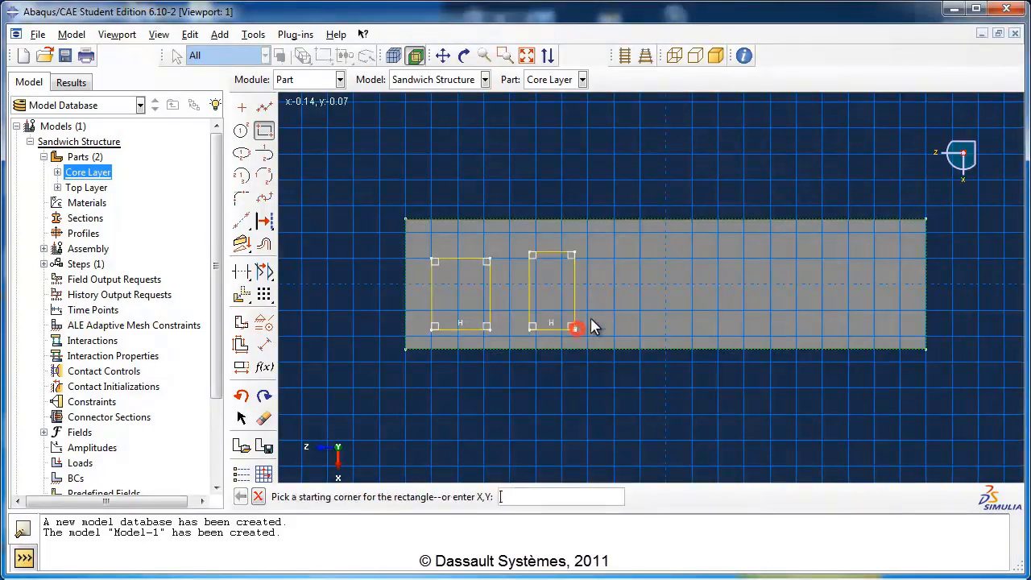
pyautogui.click(622, 254)
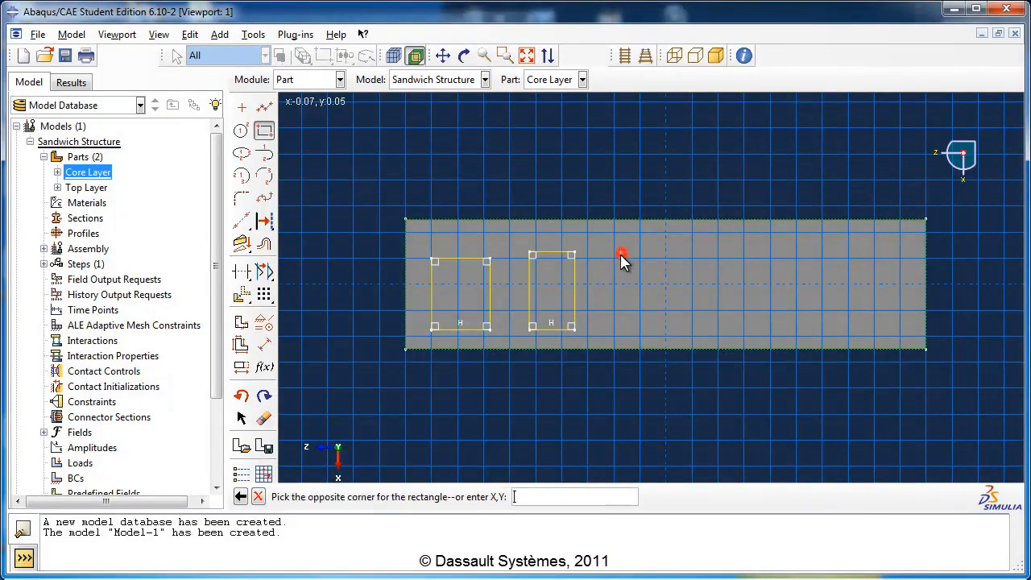
pyautogui.click(657, 322)
pyautogui.click(700, 253)
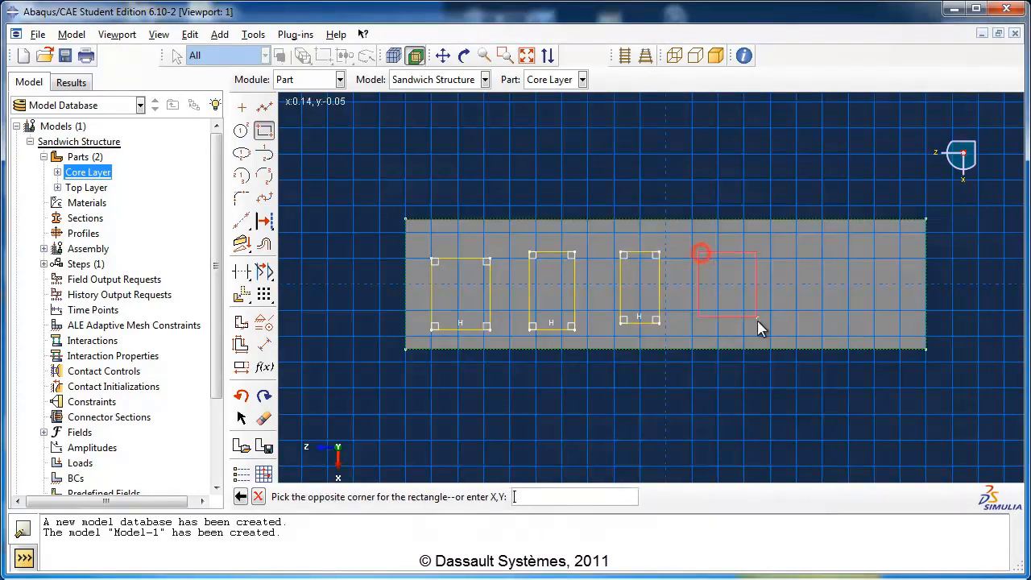
pyautogui.click(762, 328)
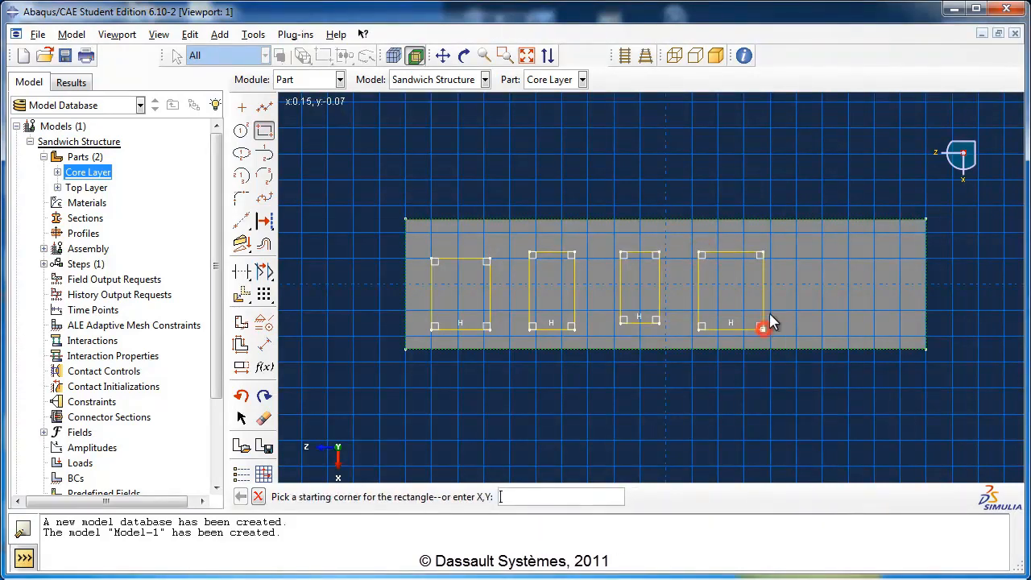
pyautogui.click(799, 254)
pyautogui.click(833, 327)
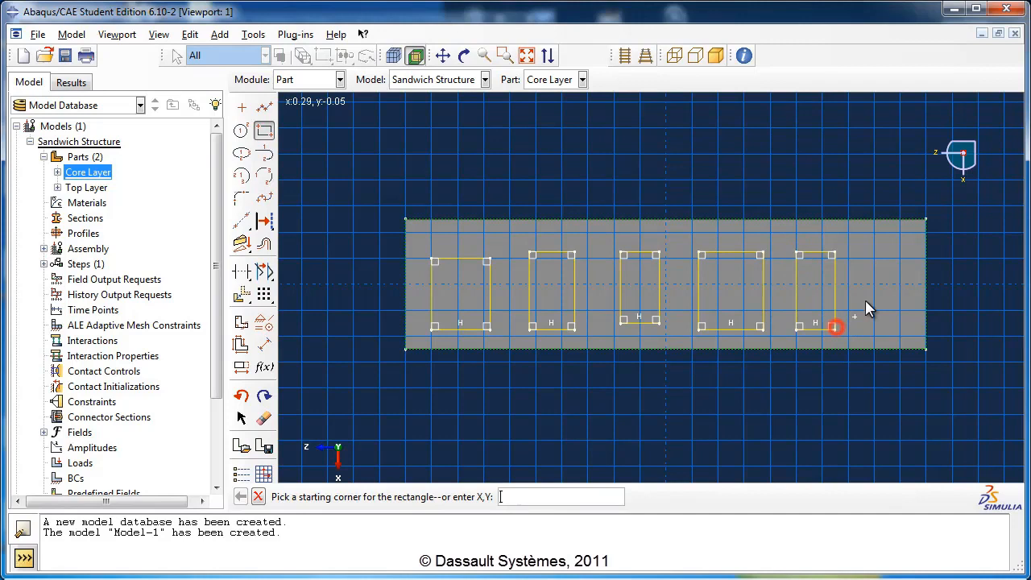
pyautogui.click(870, 260)
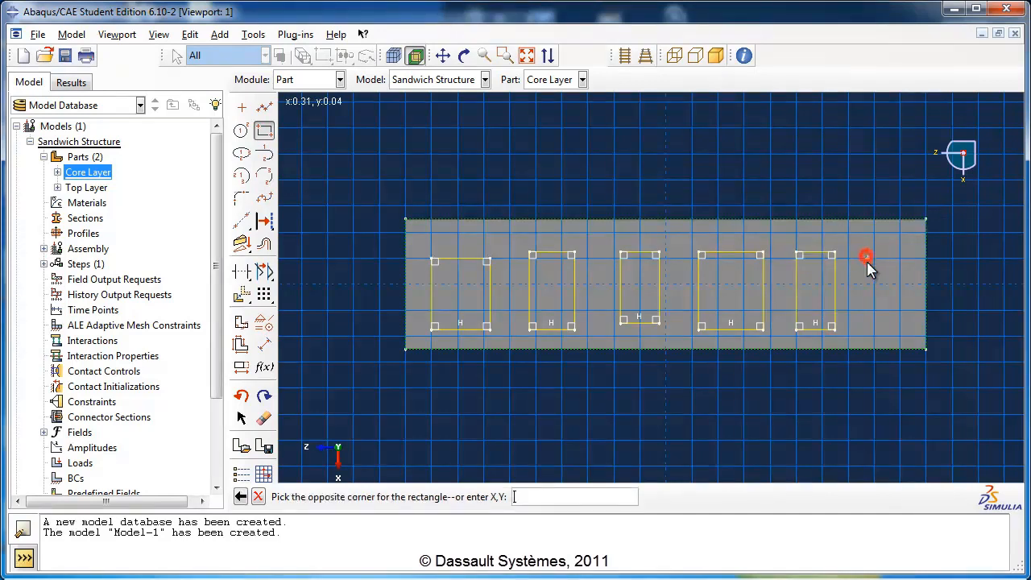
pyautogui.click(905, 327)
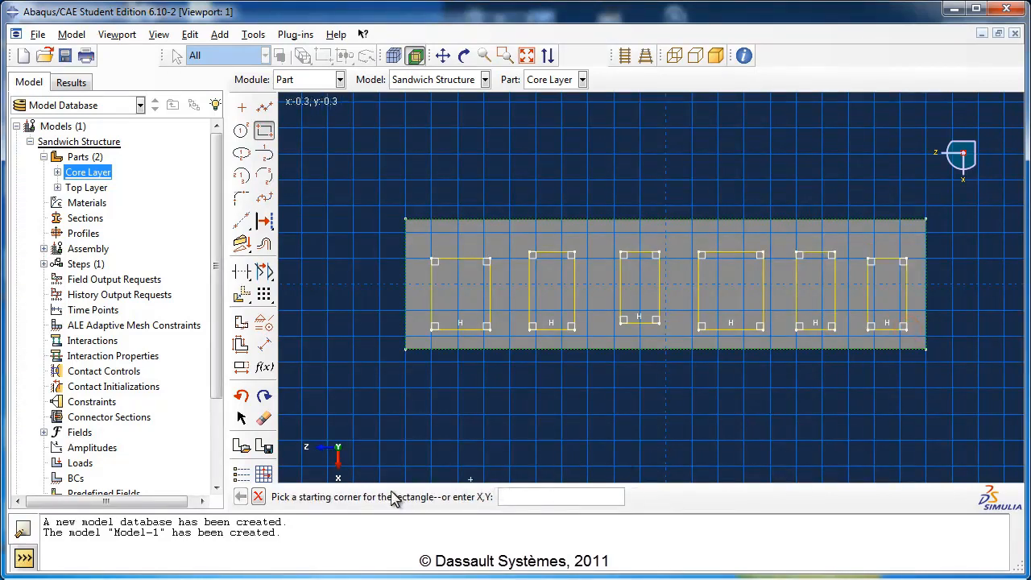
pyautogui.click(258, 497)
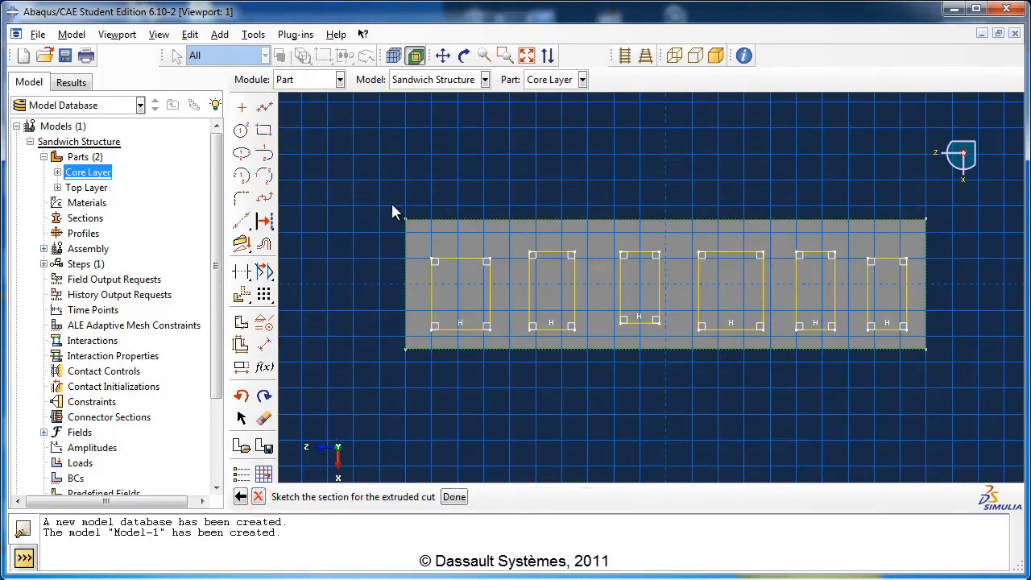
# Step: Dimension the width of the leftmost rectangle as 0.087
pyautogui.click(264, 345)
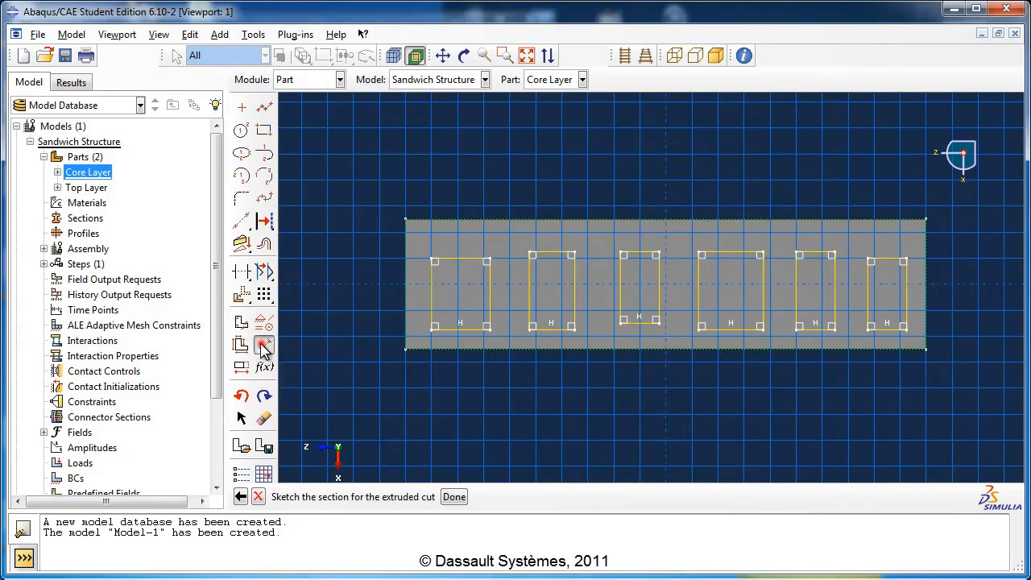
pyautogui.click(449, 260)
pyautogui.click(465, 182)
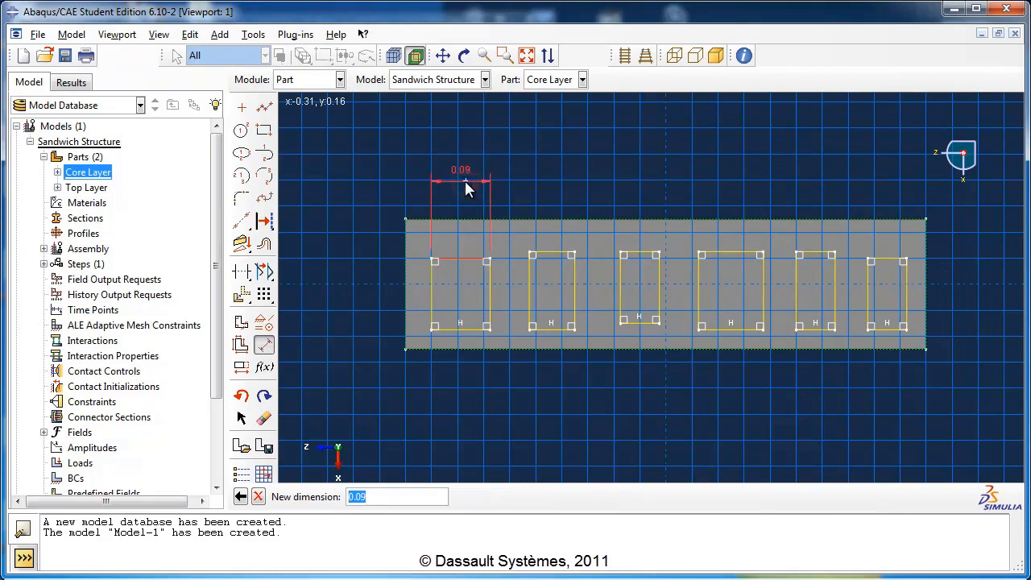
pyautogui.write('0.087')
pyautogui.press('Return')
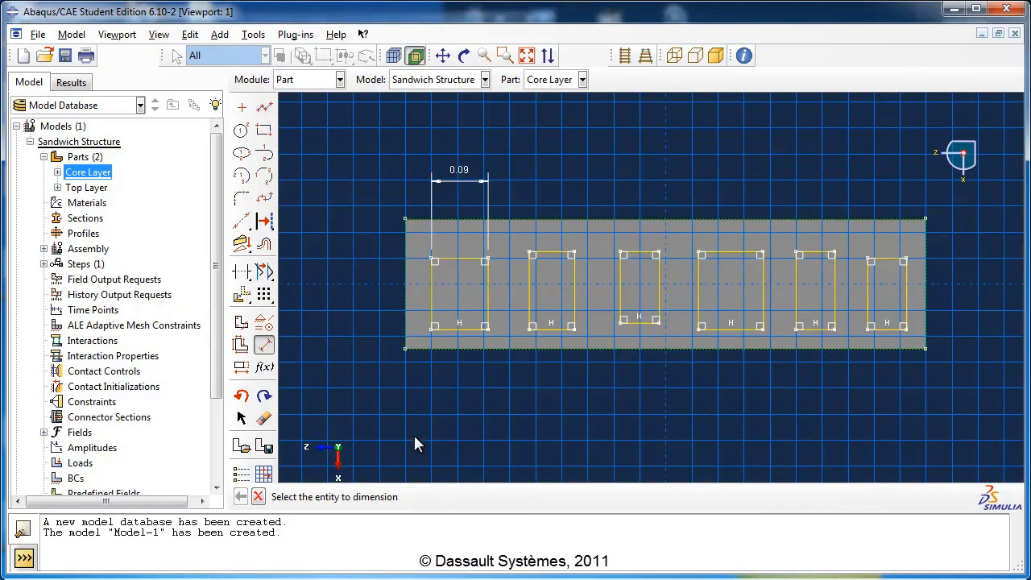
# Step: Dimension the height of the leftmost rectangle as 0.12
pyautogui.click(434, 310)
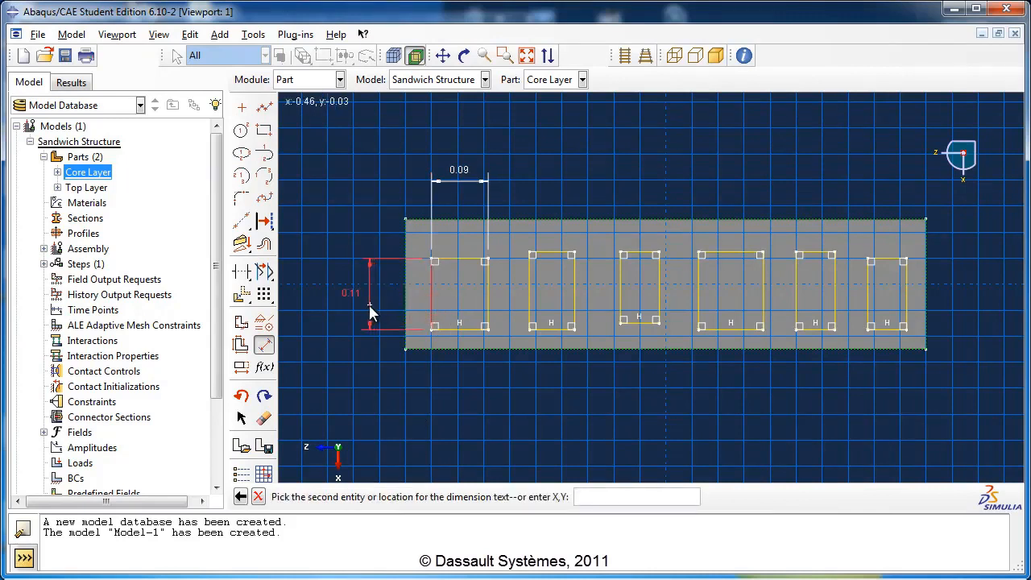
pyautogui.click(369, 306)
pyautogui.write('0.12')
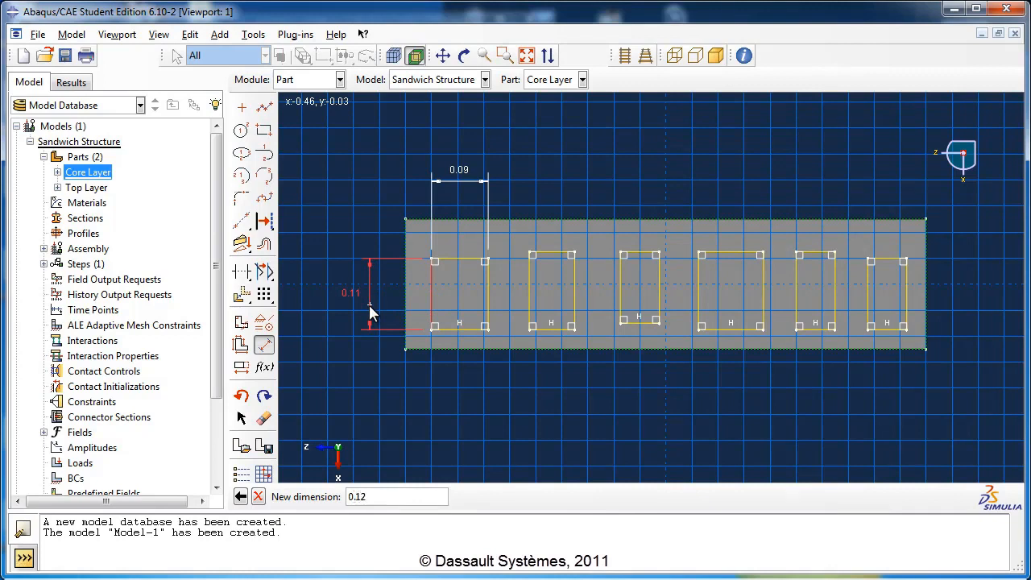
pyautogui.press('Return')
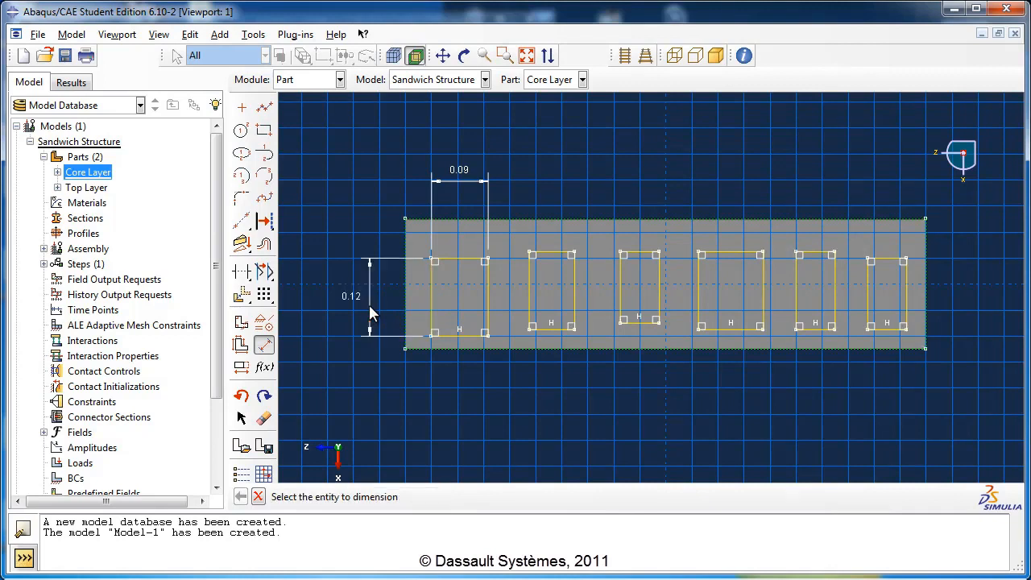
# Step: Apply an equal length constraint to the upper edges of all six rectangles
pyautogui.click(264, 344)
pyautogui.moveTo(72, 218); pyautogui.dragTo(138, 196)
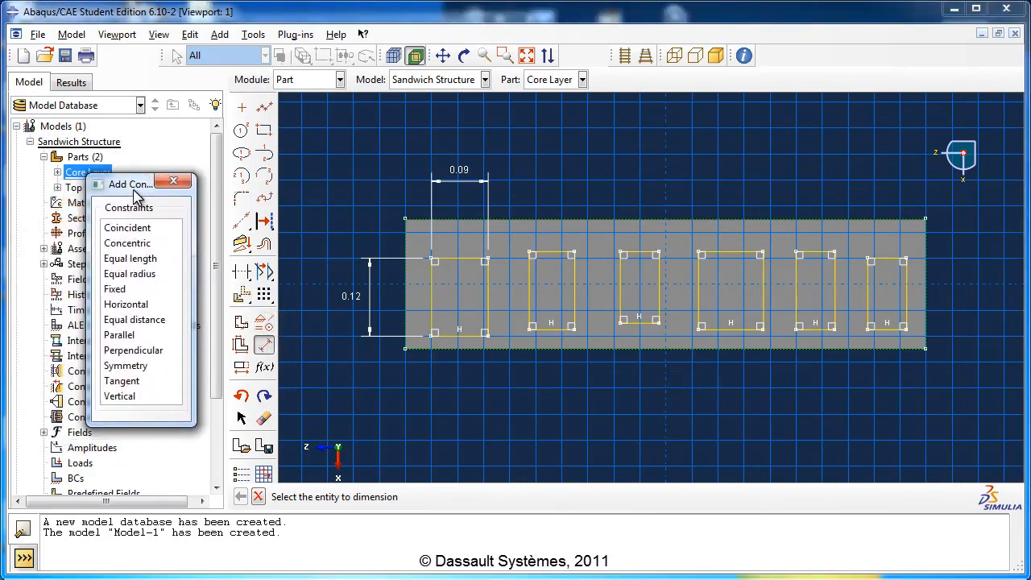
pyautogui.click(134, 261)
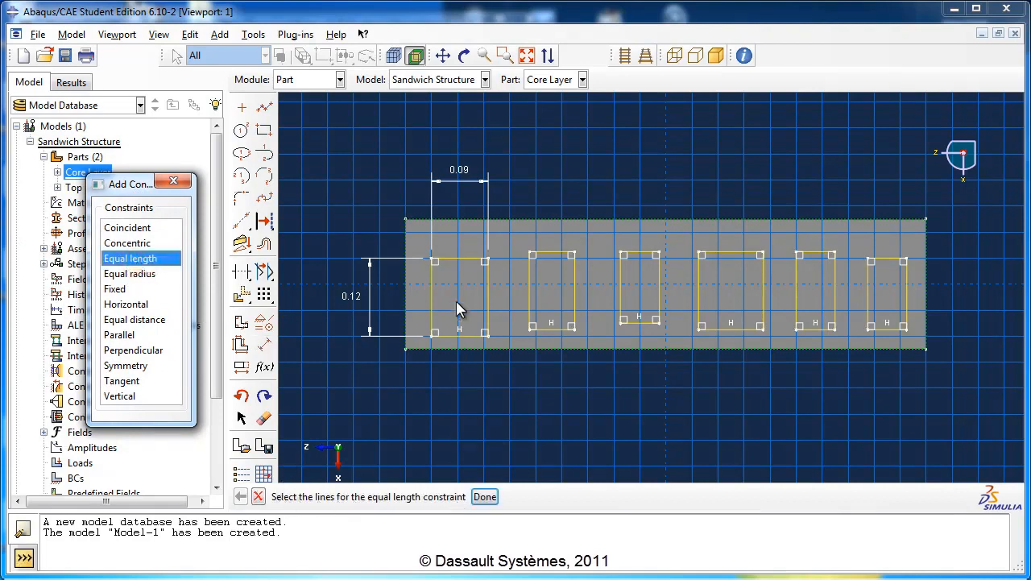
pyautogui.click(461, 259)
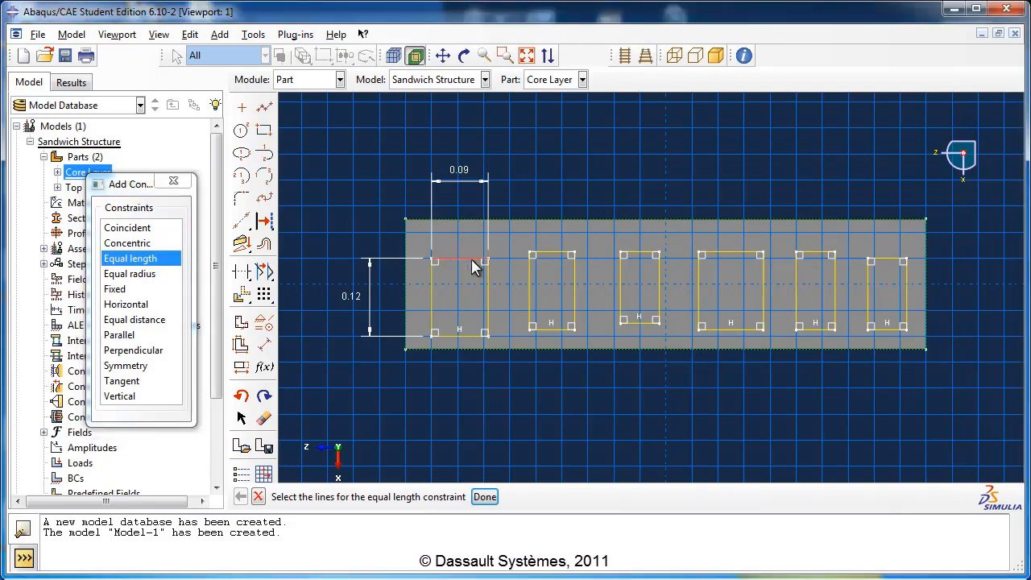
pyautogui.click(563, 255)
pyautogui.click(641, 255)
pyautogui.click(814, 253)
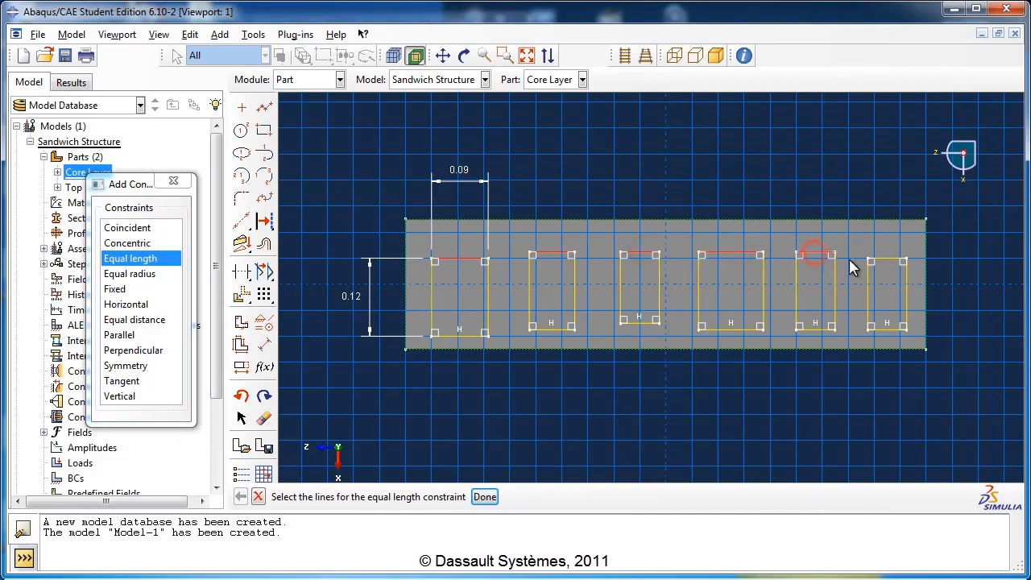
pyautogui.click(883, 260)
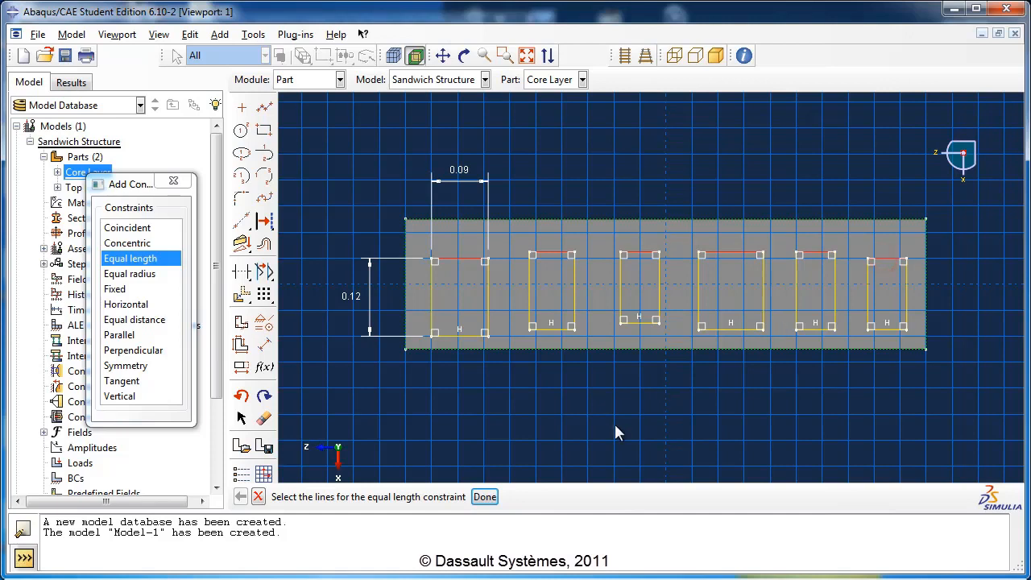
pyautogui.click(493, 498)
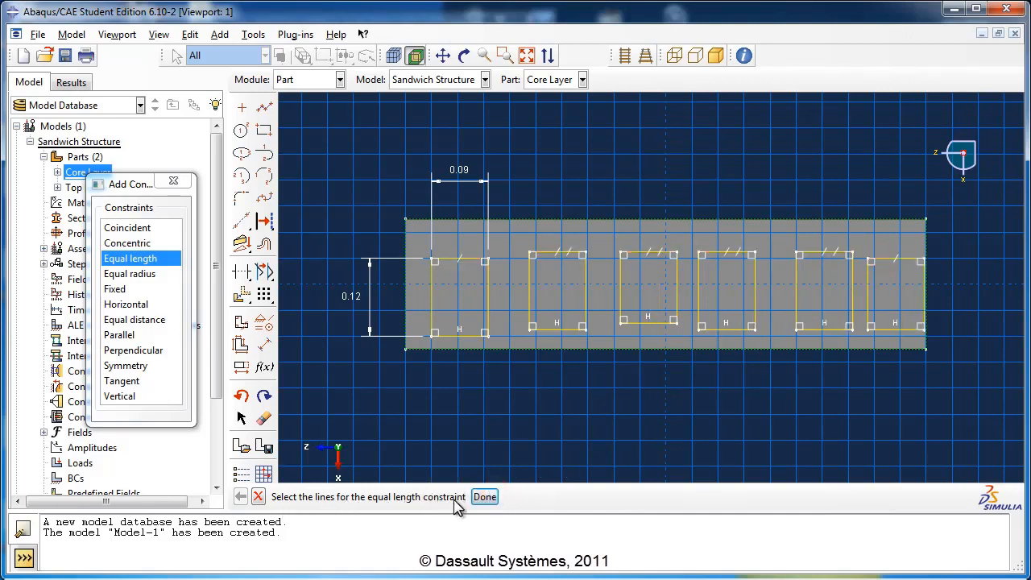
# Step: Apply an equal length constraint to the left vertical edges of all six rectangles and close the constraints dialog
pyautogui.click(433, 300)
pyautogui.click(623, 298)
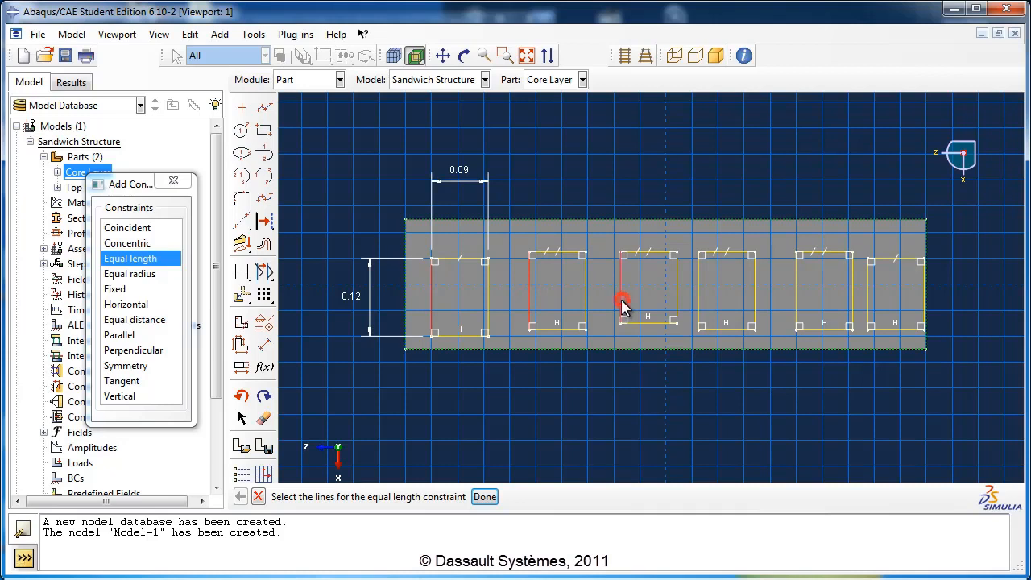
pyautogui.click(698, 298)
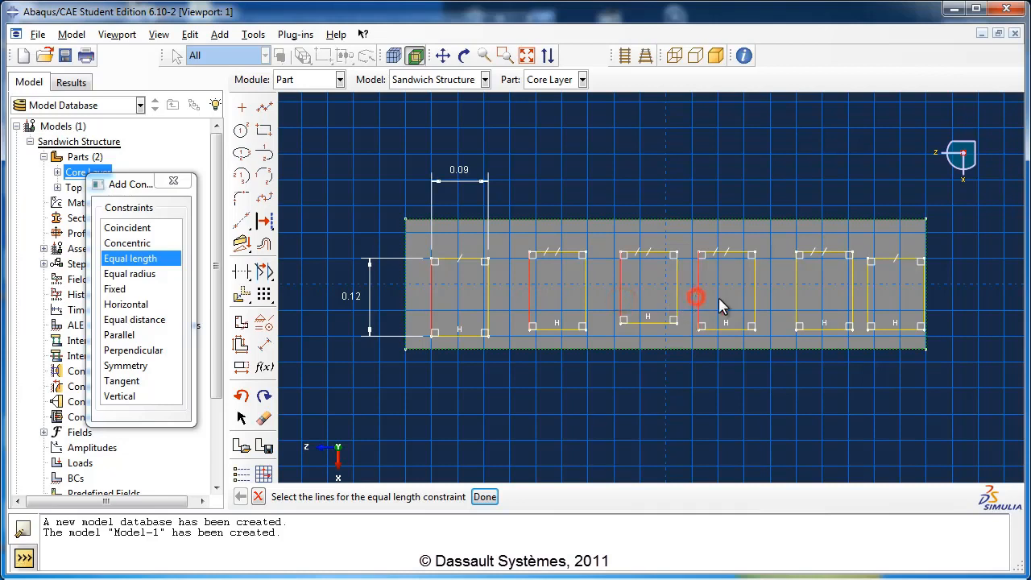
pyautogui.click(797, 298)
pyautogui.click(485, 496)
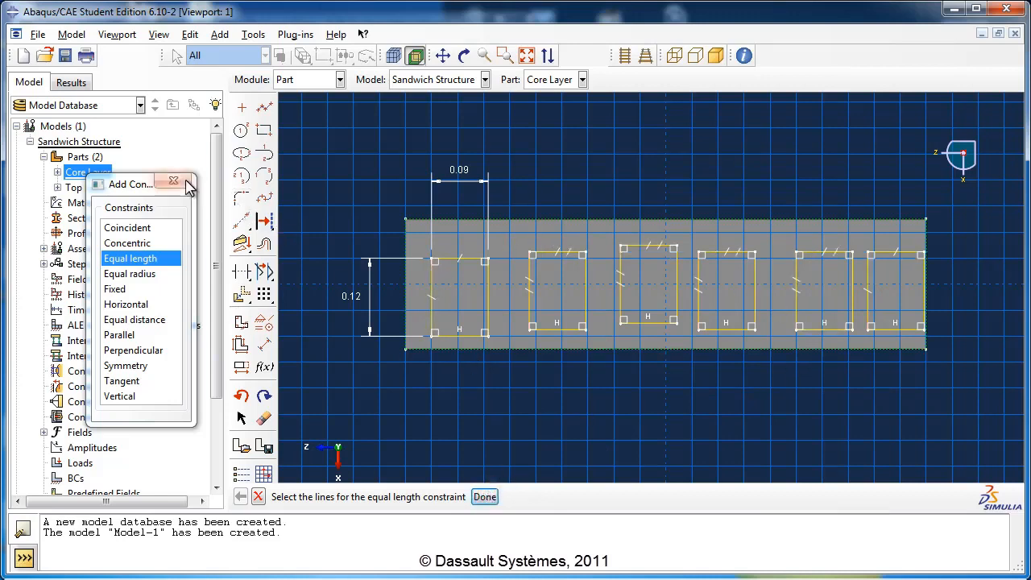
pyautogui.click(173, 180)
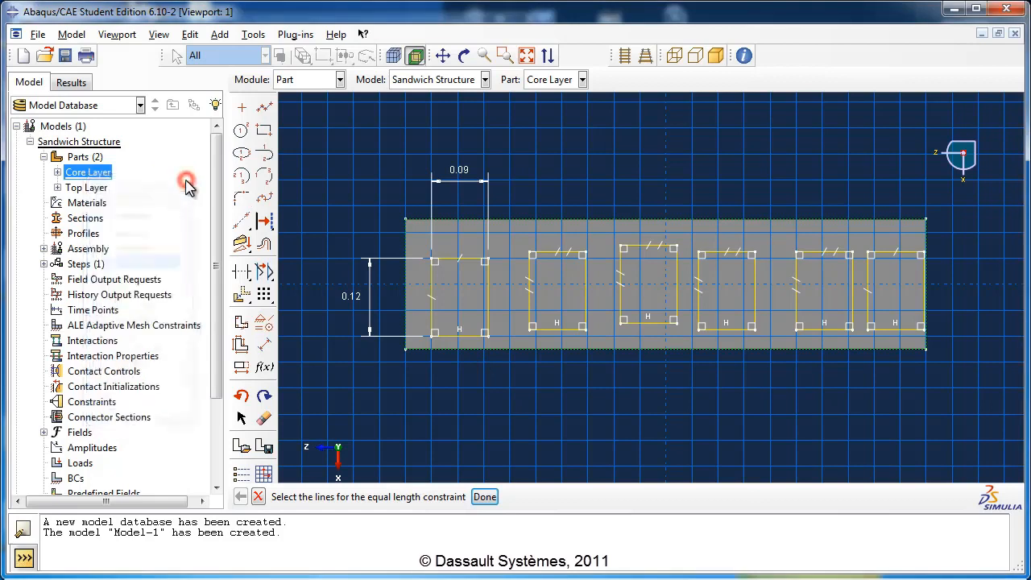
# Step: Dimension the distance from the face's upper long edge to the leftmost rectangle's upper edge as 0.04
pyautogui.click(260, 346)
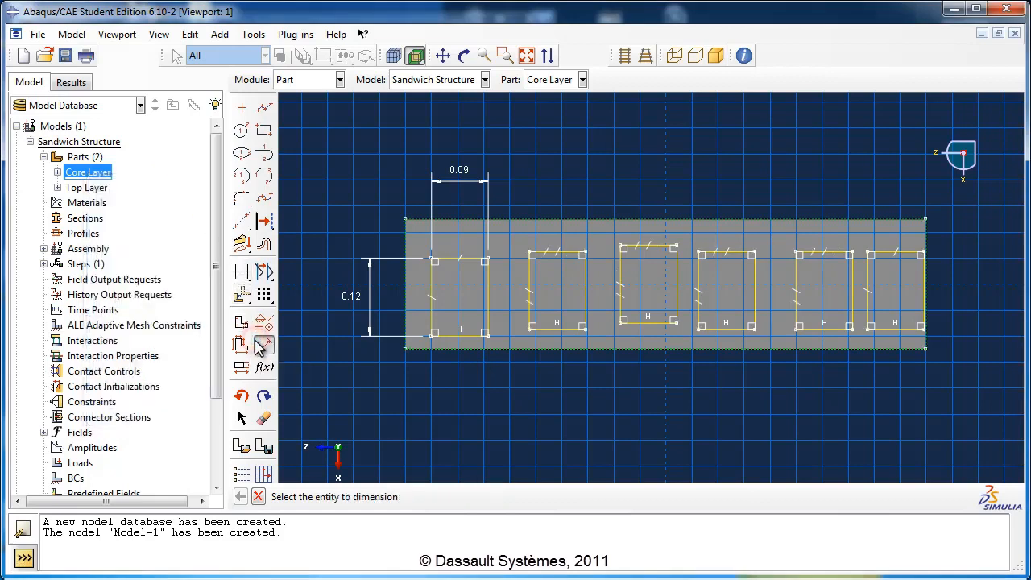
pyautogui.click(451, 226)
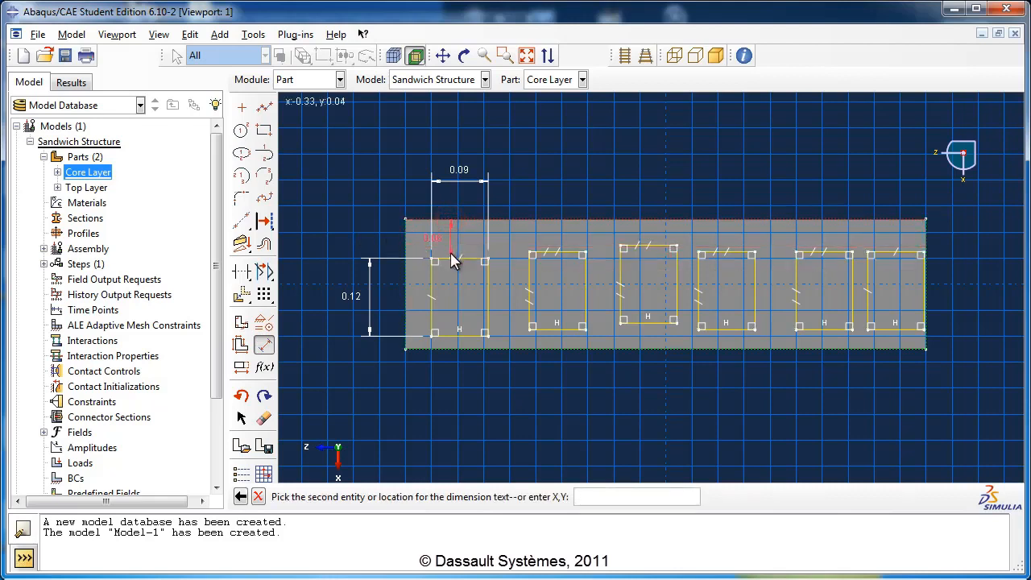
pyautogui.click(455, 259)
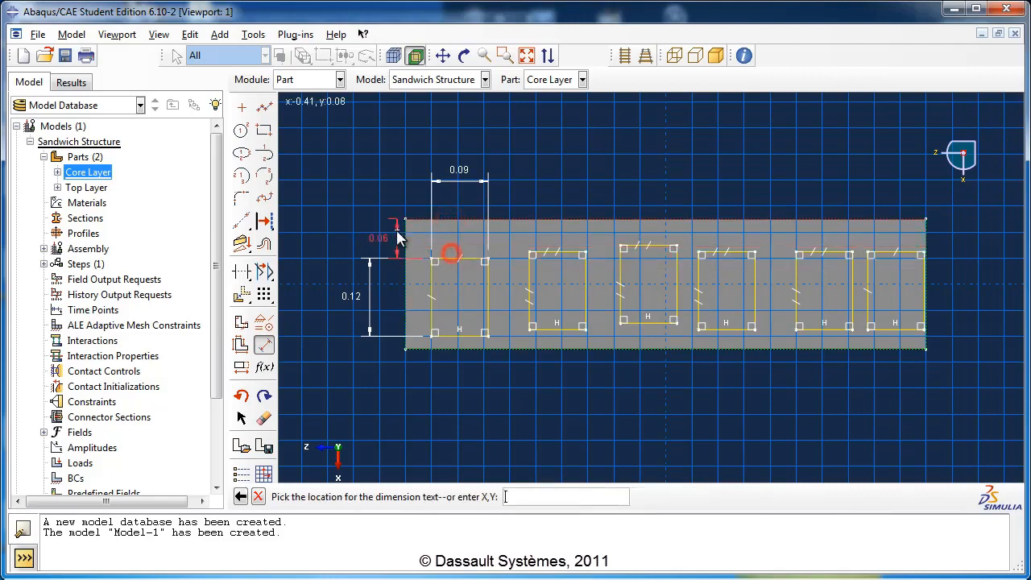
pyautogui.click(352, 211)
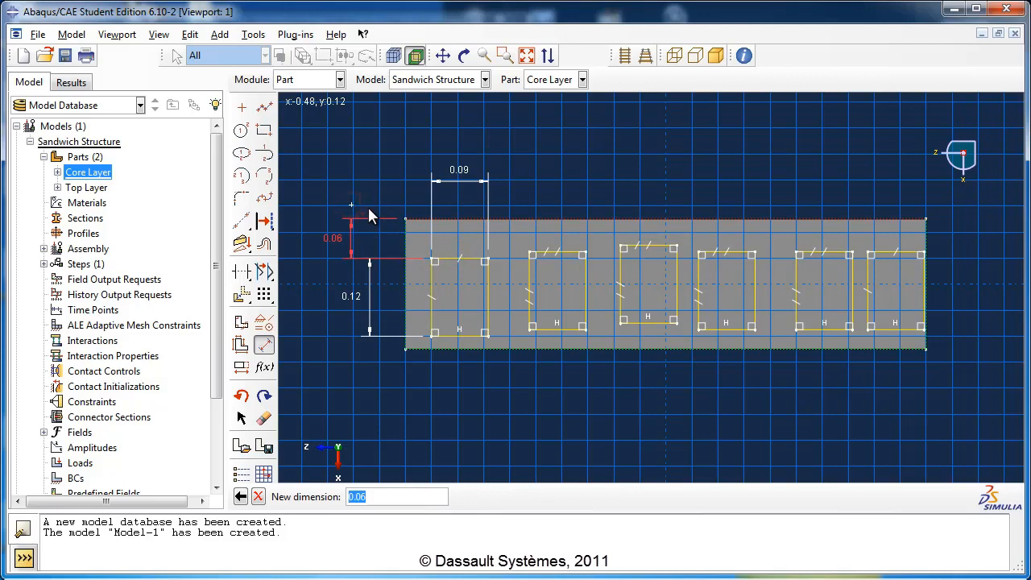
pyautogui.write('0')
pyautogui.press('Return')
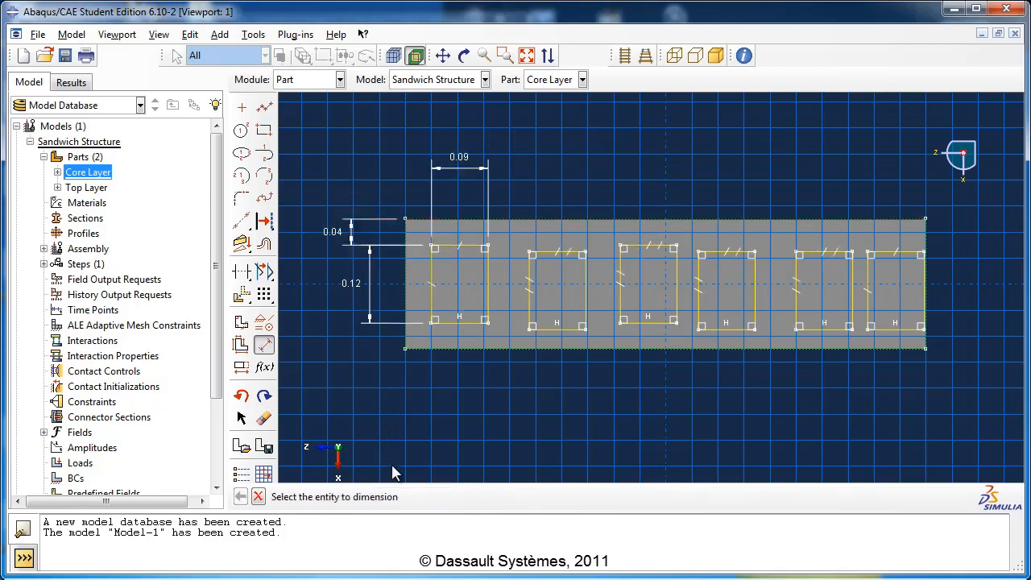
# Step: Apply coincident constraints aligning the upper edges of the other five rectangles with the leftmost rectangle's upper edge, and close the constraints dialog
pyautogui.click(265, 343)
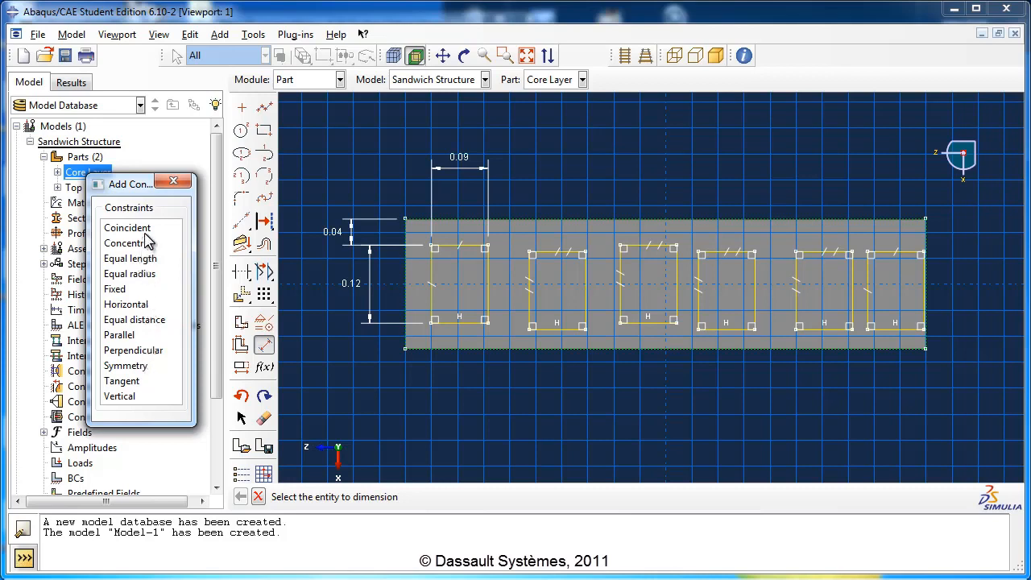
pyautogui.click(129, 228)
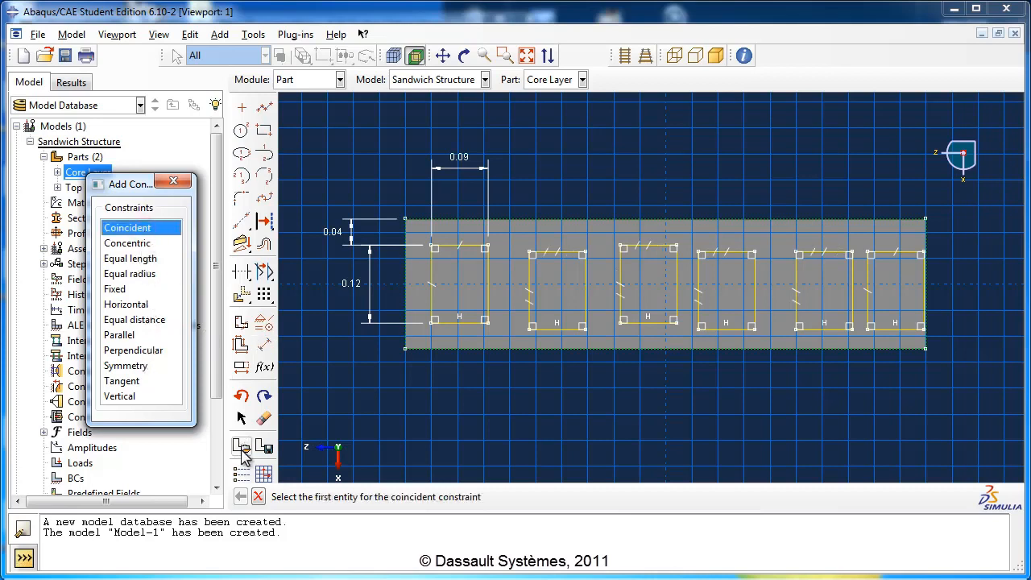
pyautogui.click(450, 248)
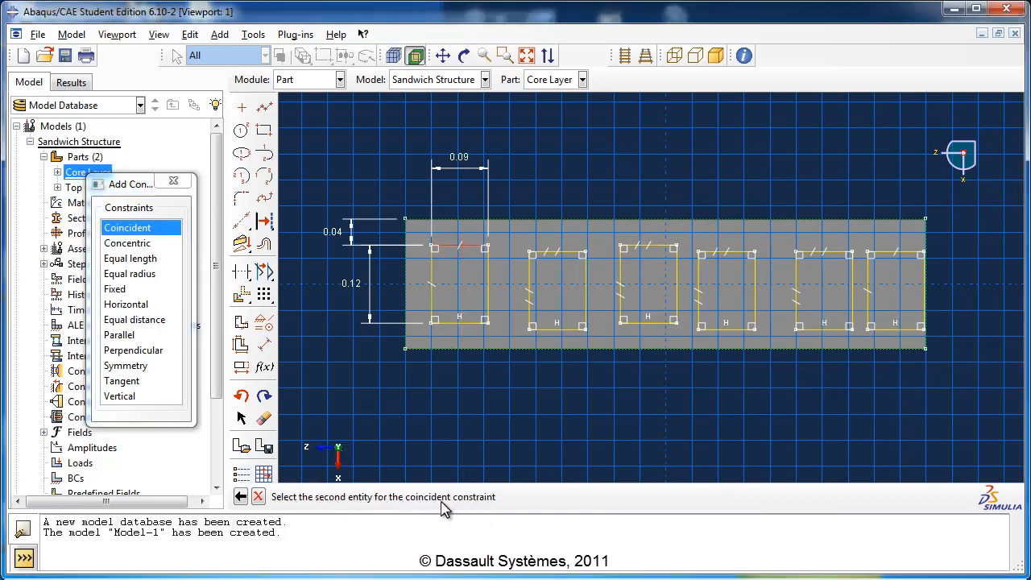
pyautogui.click(562, 253)
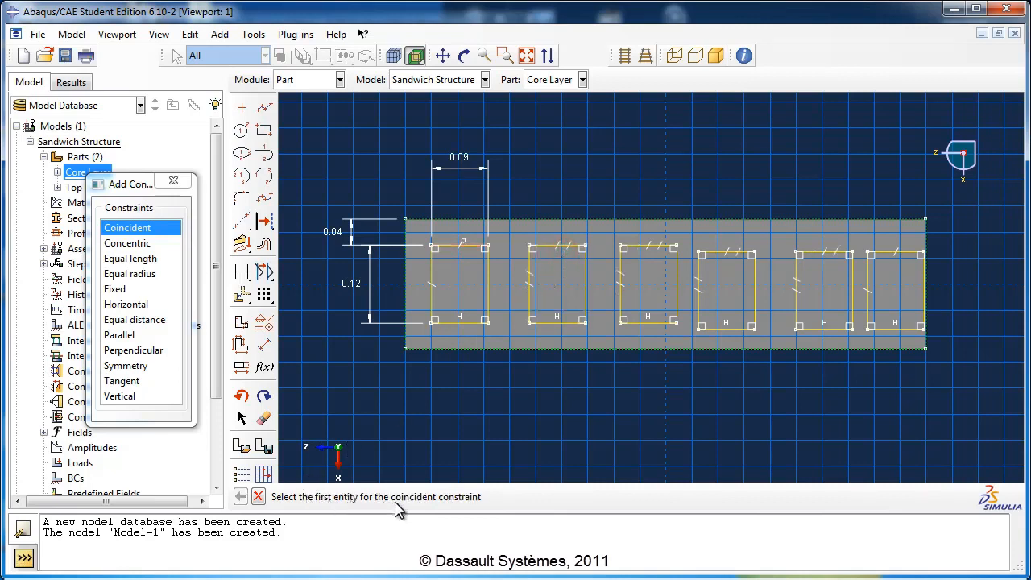
pyautogui.click(449, 246)
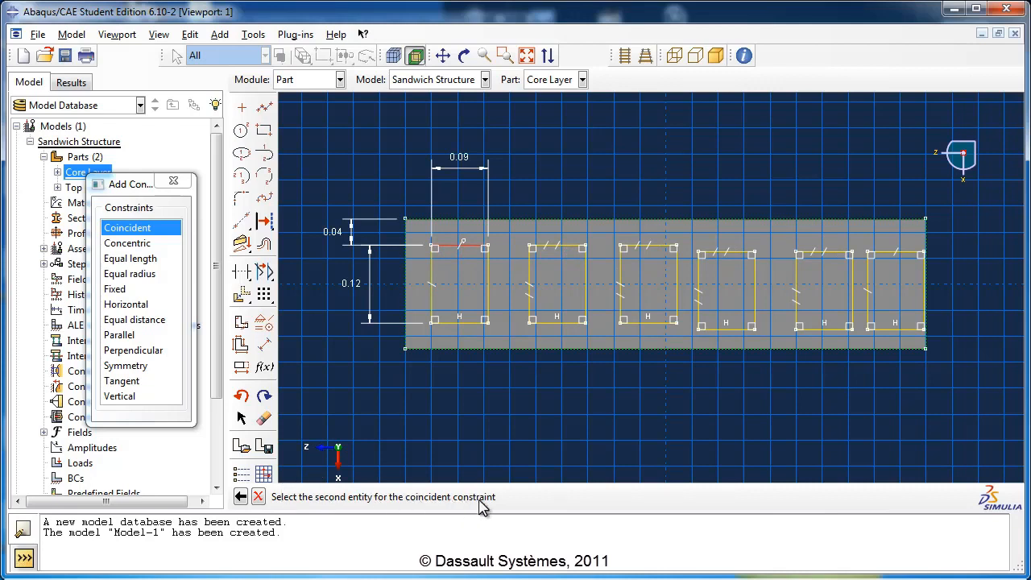
pyautogui.click(634, 247)
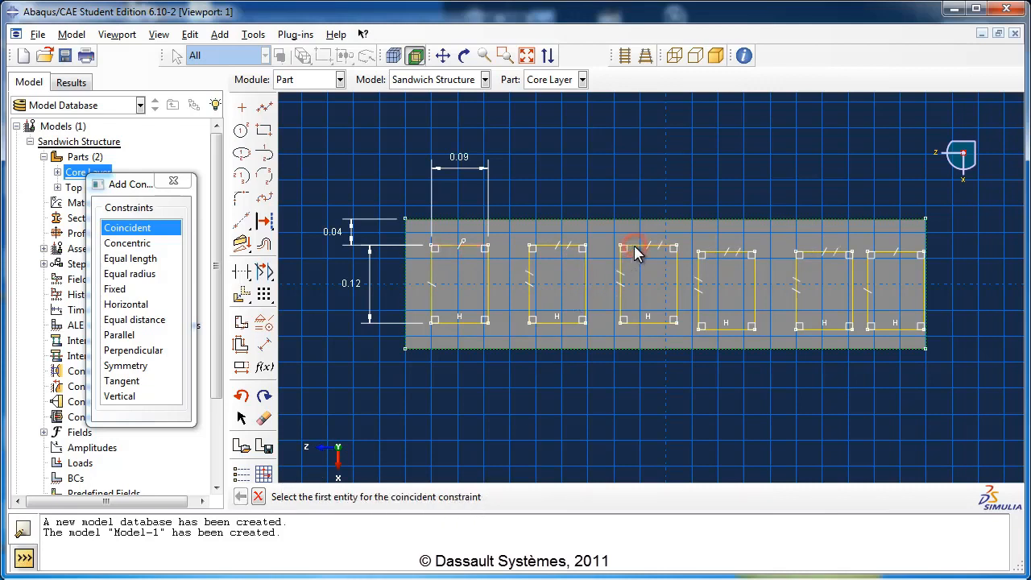
pyautogui.click(467, 245)
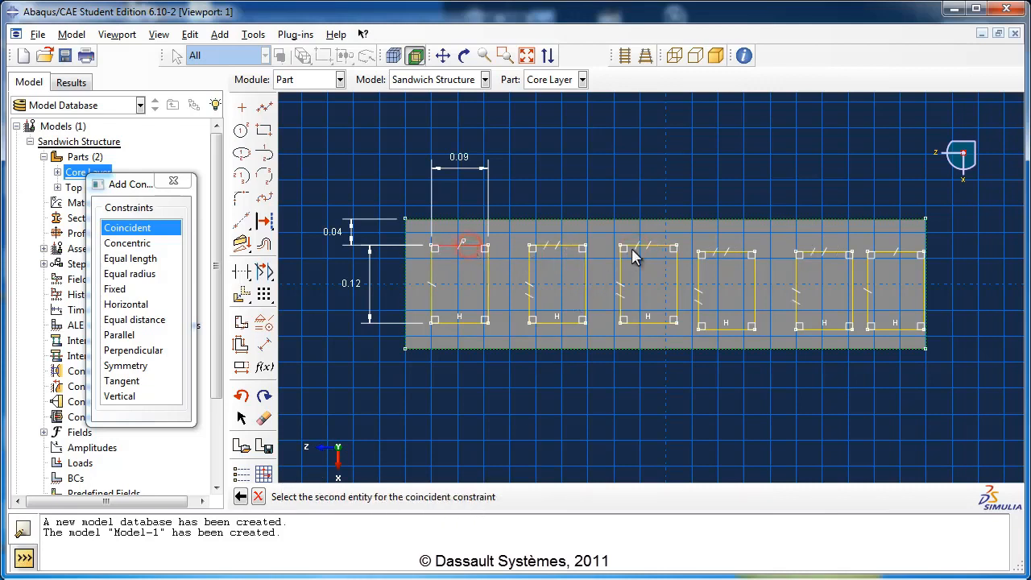
pyautogui.click(718, 254)
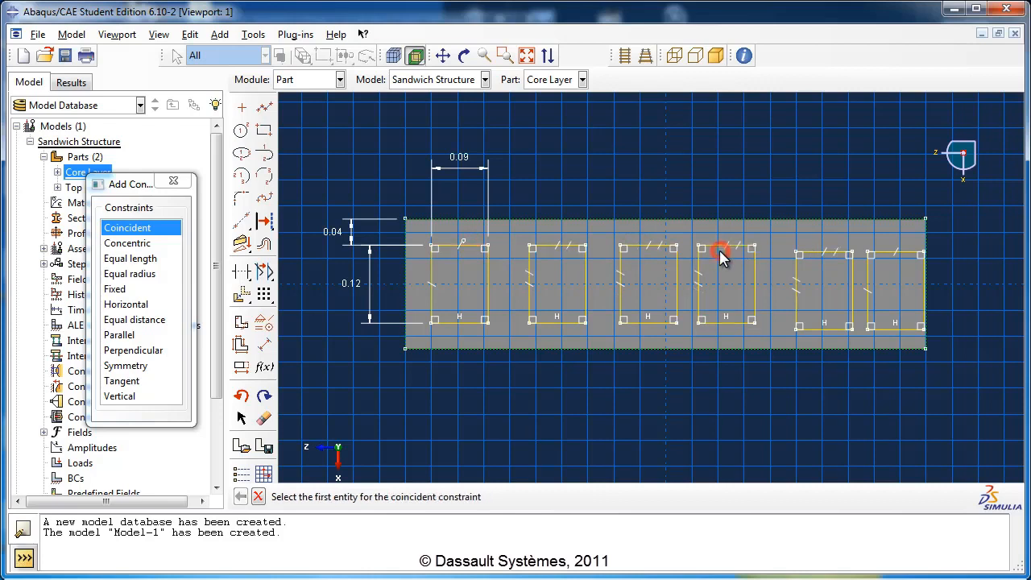
pyautogui.click(469, 245)
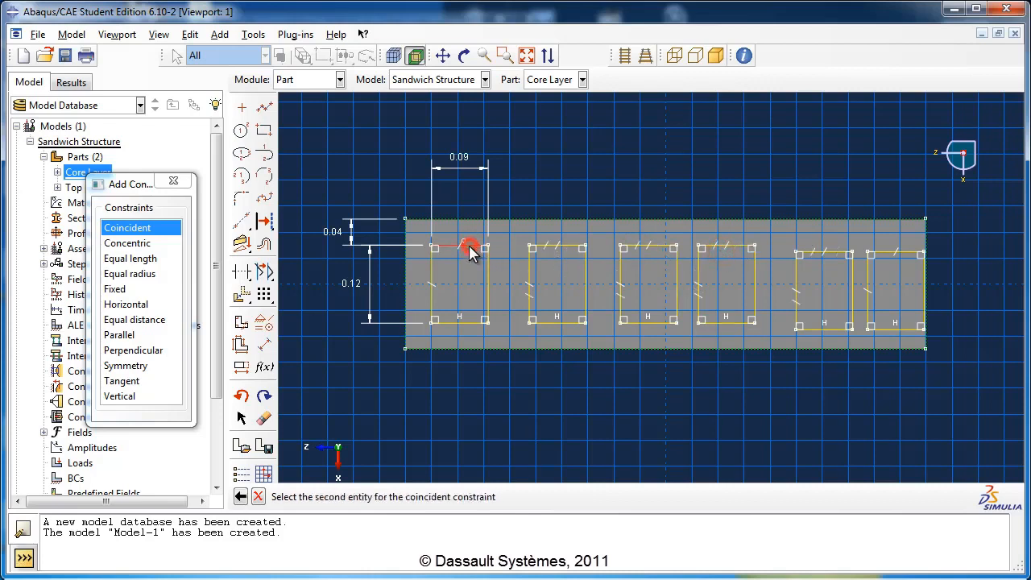
pyautogui.click(837, 252)
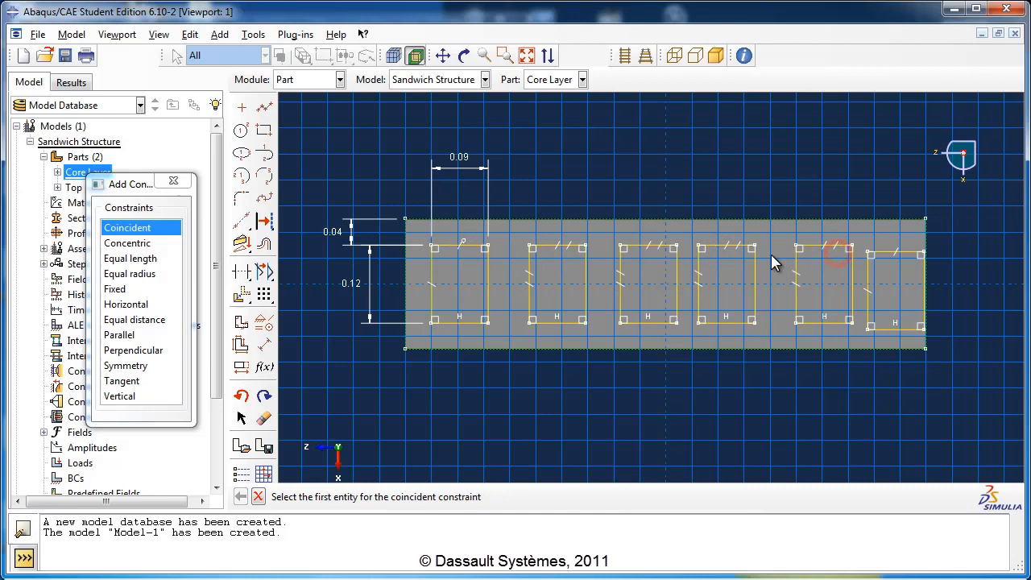
pyautogui.click(441, 245)
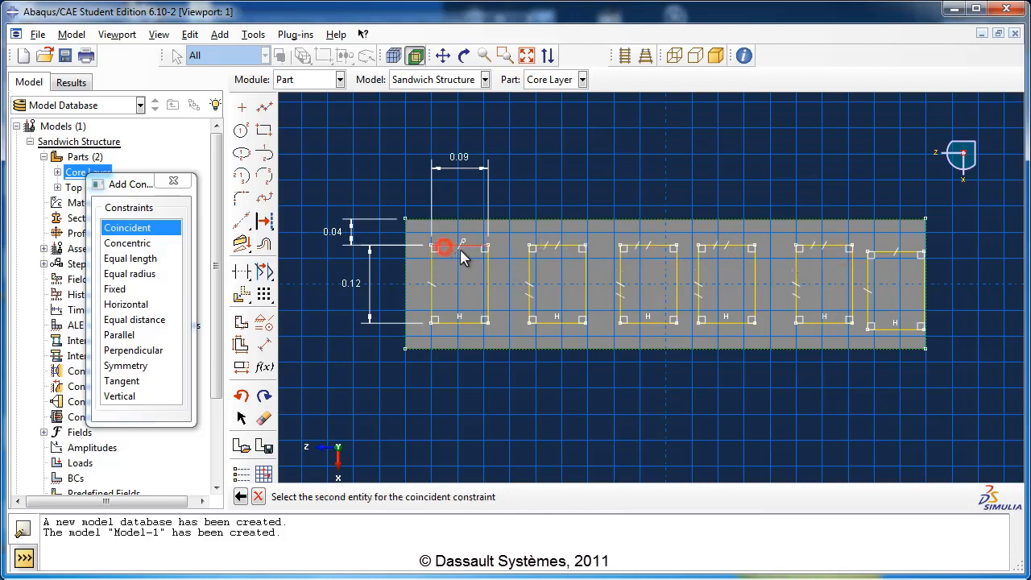
pyautogui.click(882, 253)
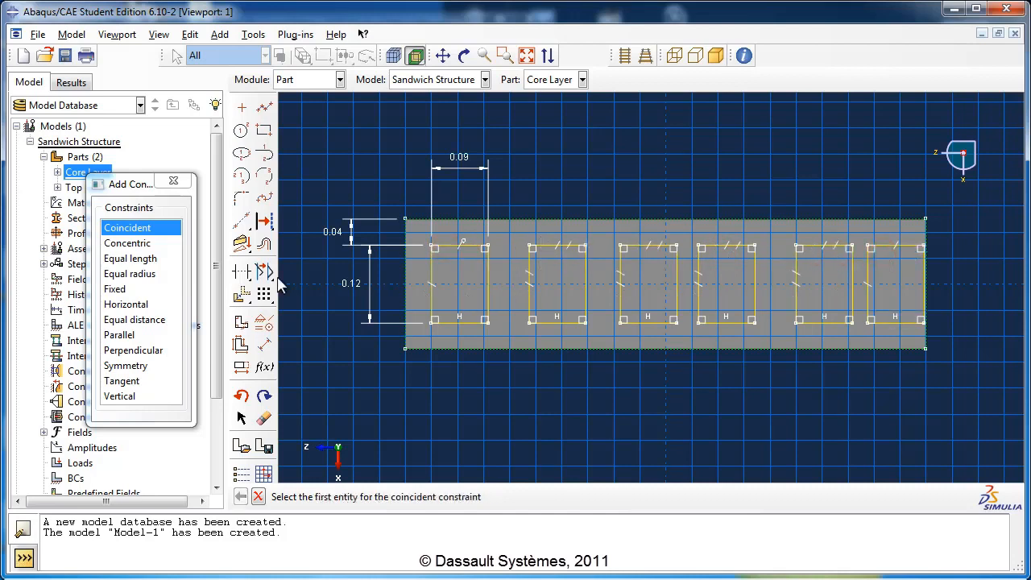
pyautogui.click(173, 180)
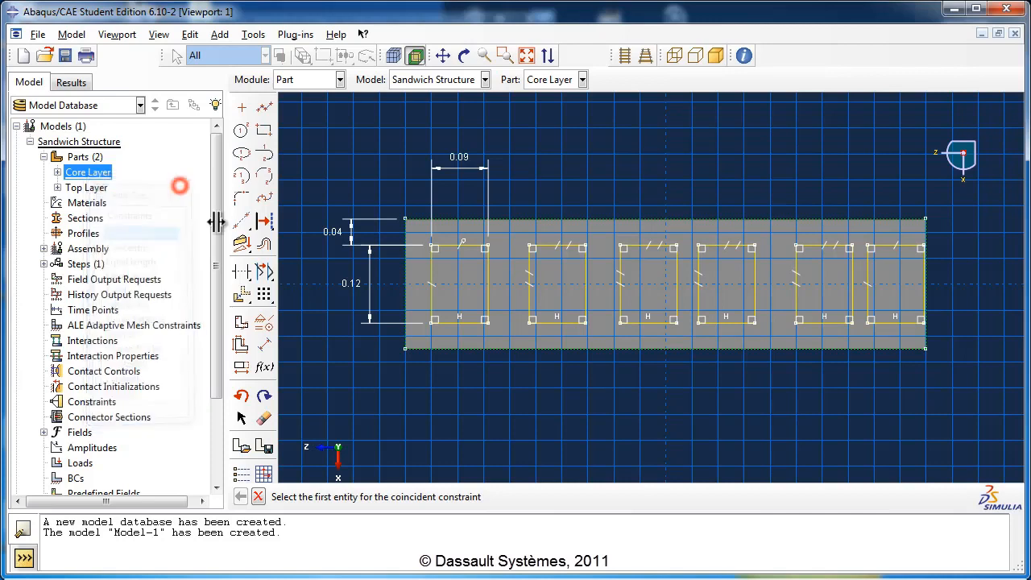
# Step: Dimension the distance from the face's left short edge to the leftmost rectangle's left edge as 0.04
pyautogui.click(266, 346)
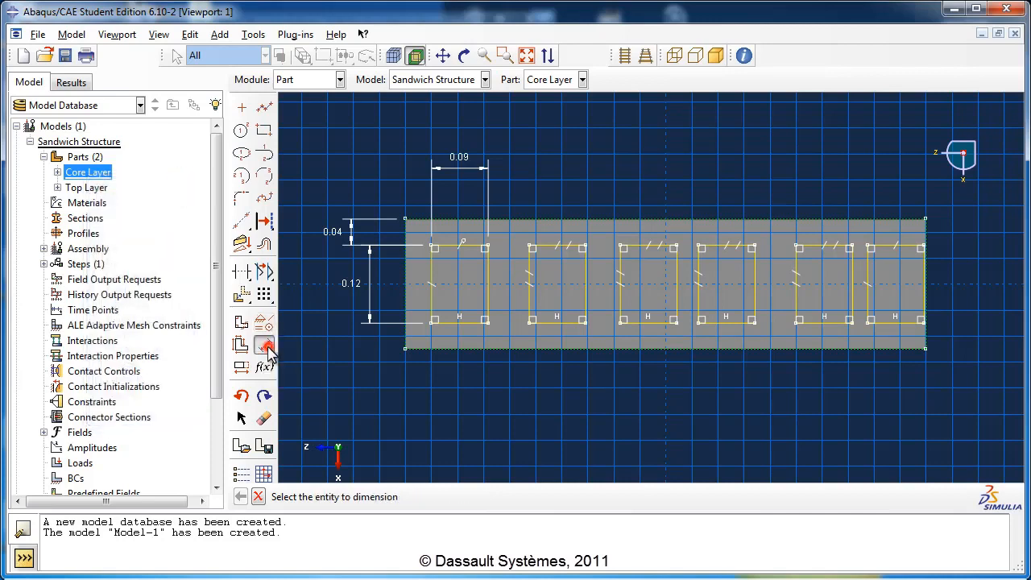
pyautogui.click(433, 303)
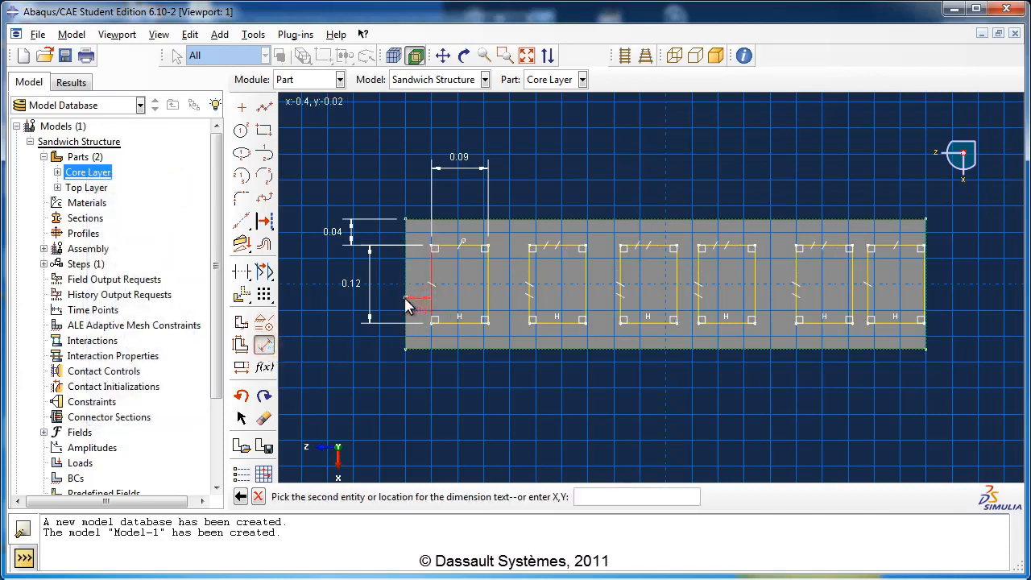
pyautogui.click(405, 298)
pyautogui.click(416, 403)
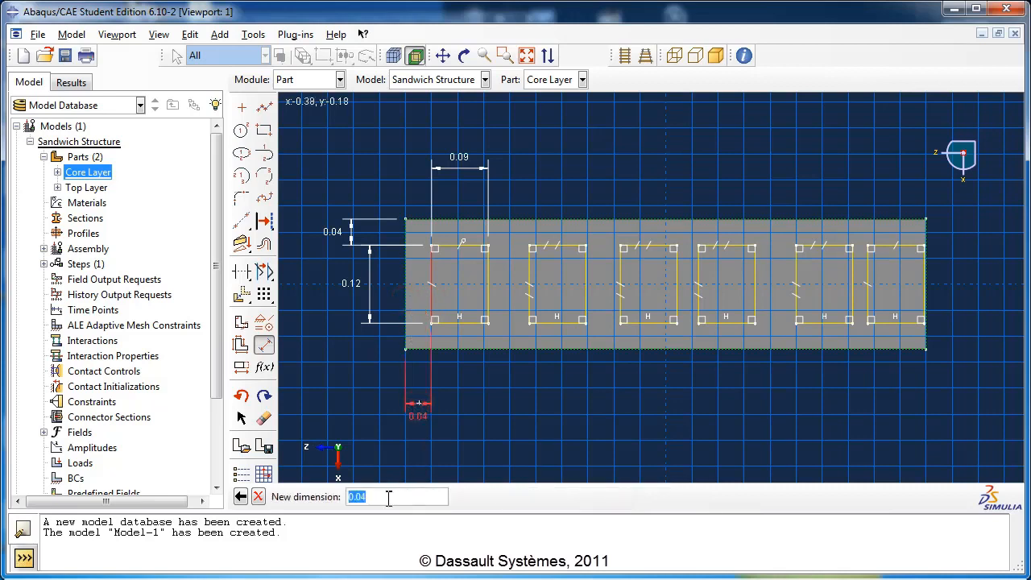
pyautogui.press('Return')
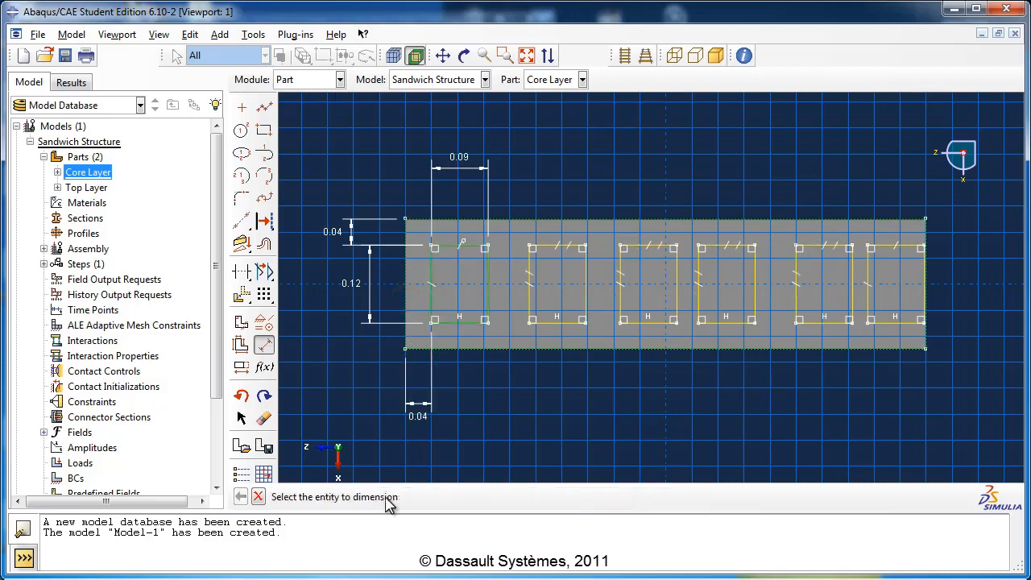
# Step: Dimension the gap between the first and second rectangles from the left as 0.04
pyautogui.click(489, 306)
pyautogui.click(527, 302)
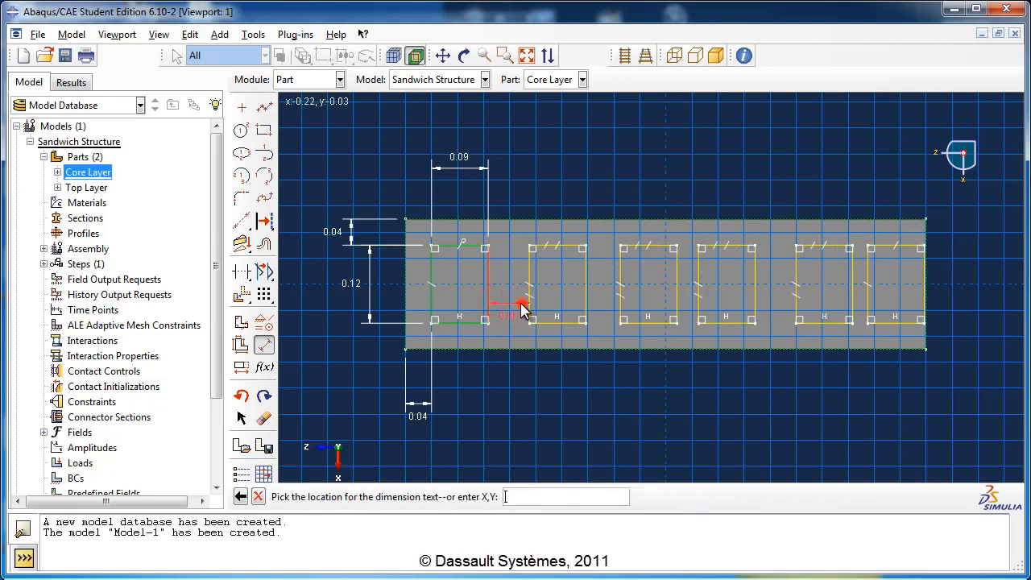
pyautogui.click(511, 400)
pyautogui.write('0')
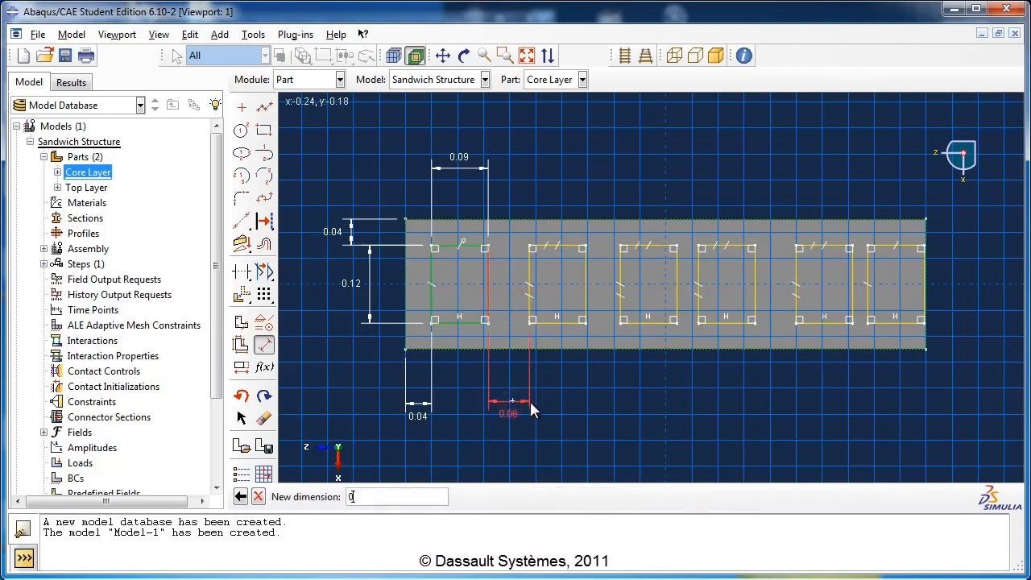
pyautogui.write('.04')
pyautogui.press('Return')
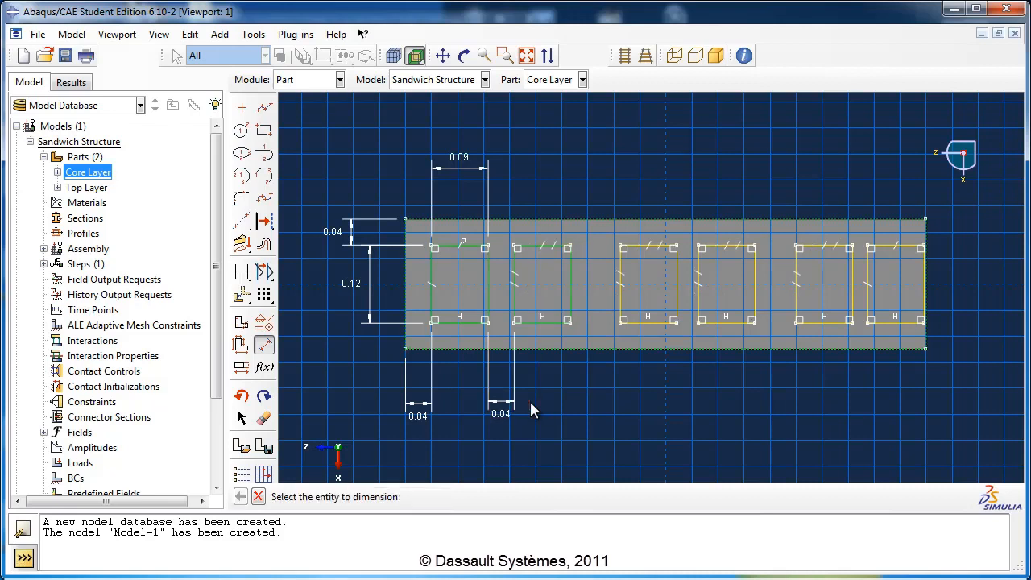
# Step: Dimension the gap between the second and third rectangles from the left as 0.04
pyautogui.click(569, 310)
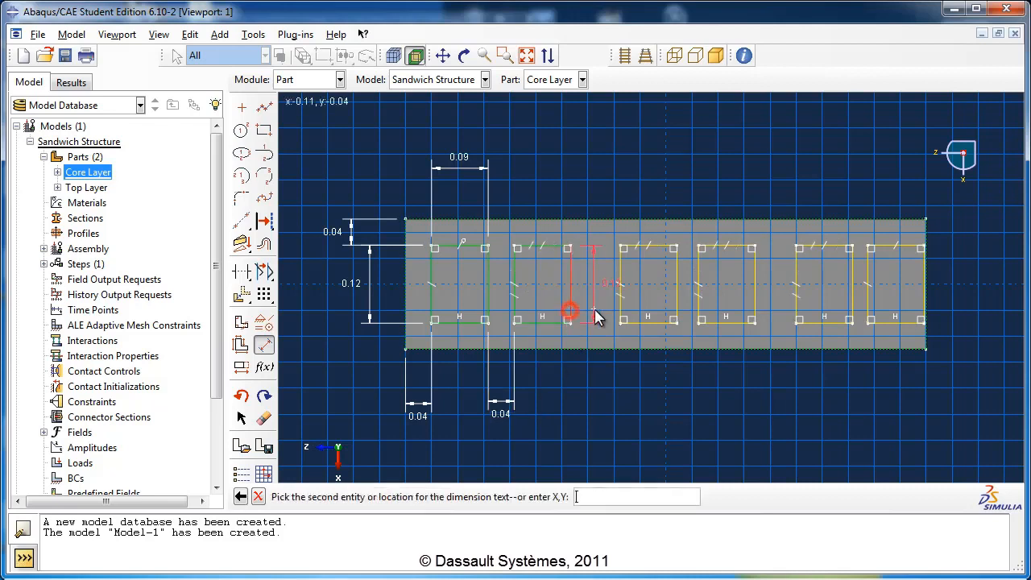
pyautogui.click(621, 313)
pyautogui.click(589, 403)
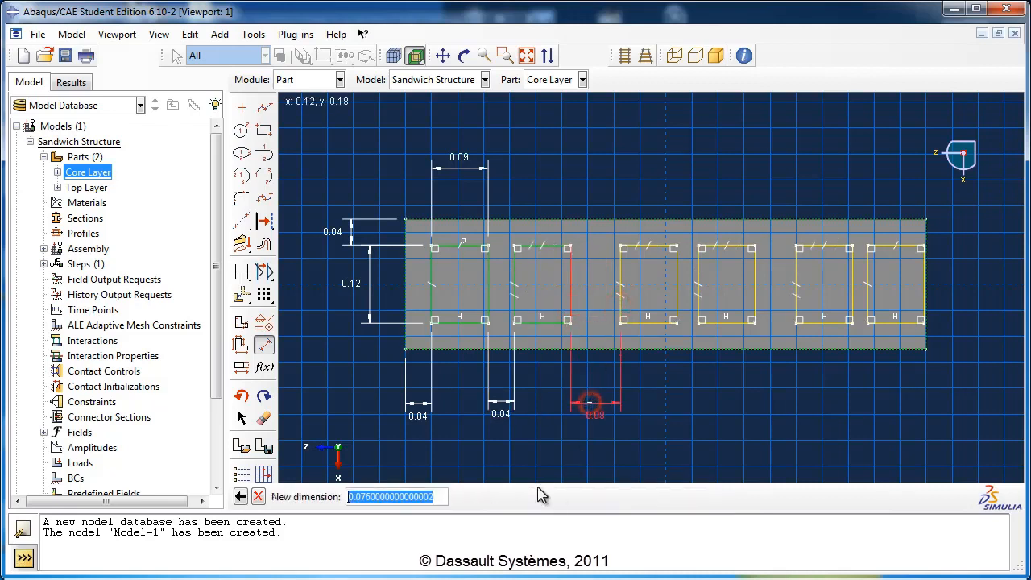
pyautogui.write('0.04')
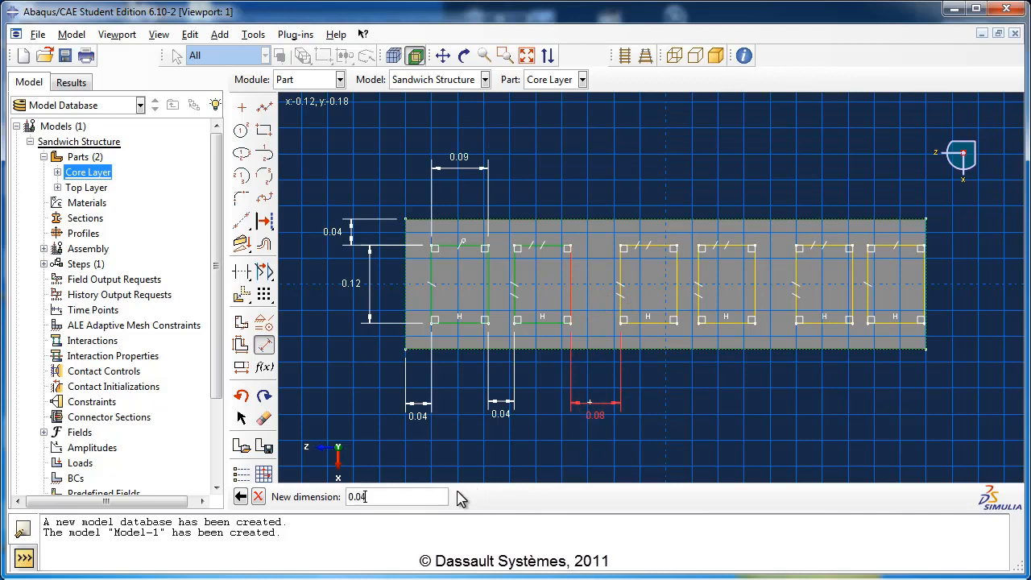
pyautogui.press('Return')
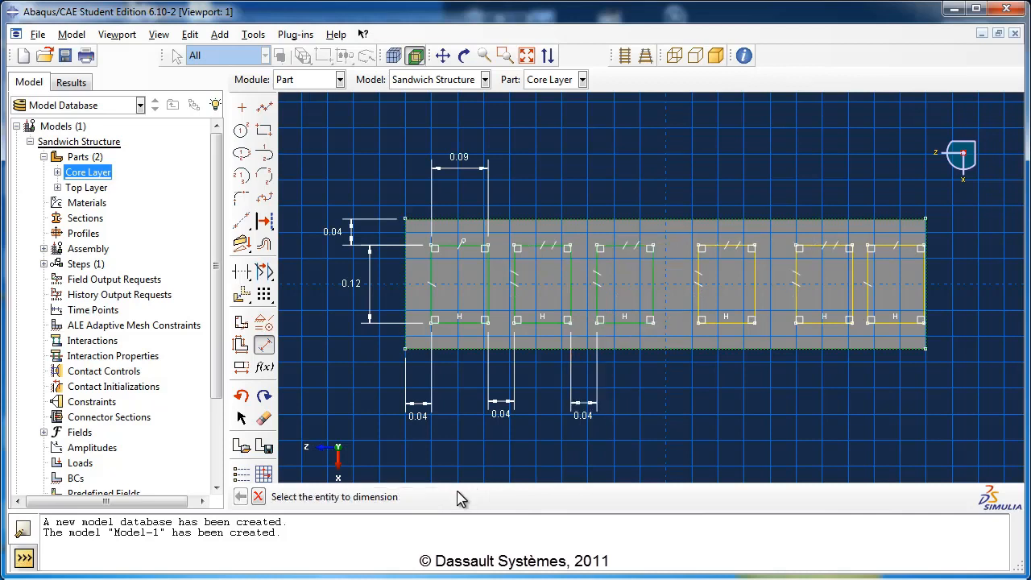
# Step: Dimension the gap between the third and fourth rectangles from the left as 0.04
pyautogui.click(652, 303)
pyautogui.click(694, 307)
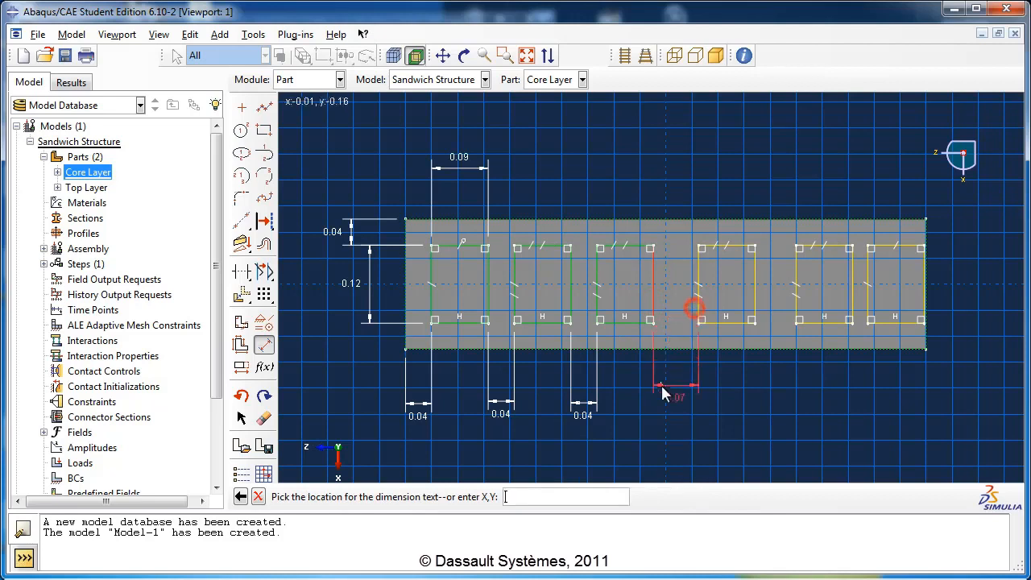
pyautogui.click(669, 409)
pyautogui.write('0.04')
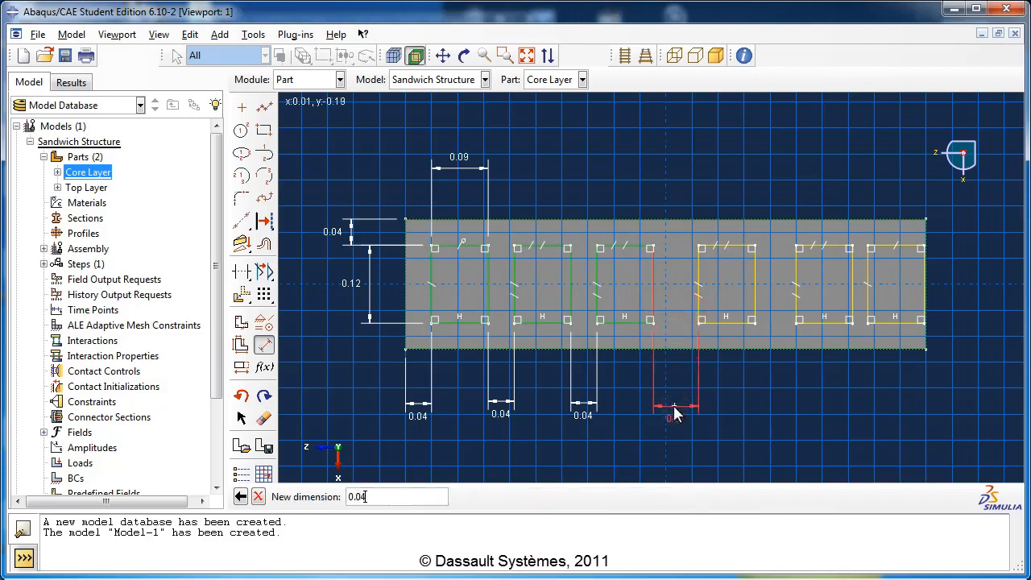
pyautogui.press('Return')
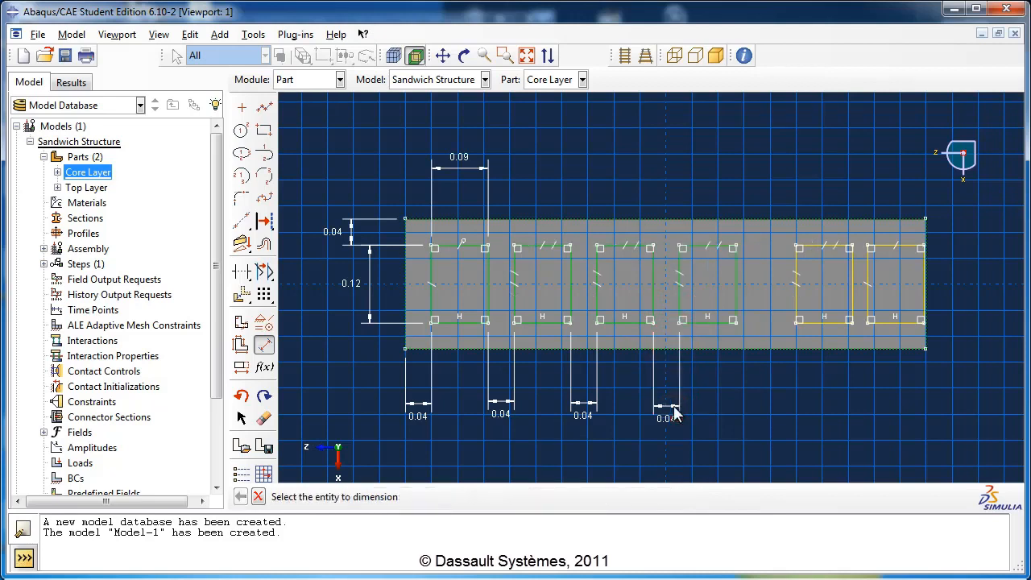
# Step: Dimension the gap between the fourth and fifth rectangles from the left as 0.04
pyautogui.click(736, 292)
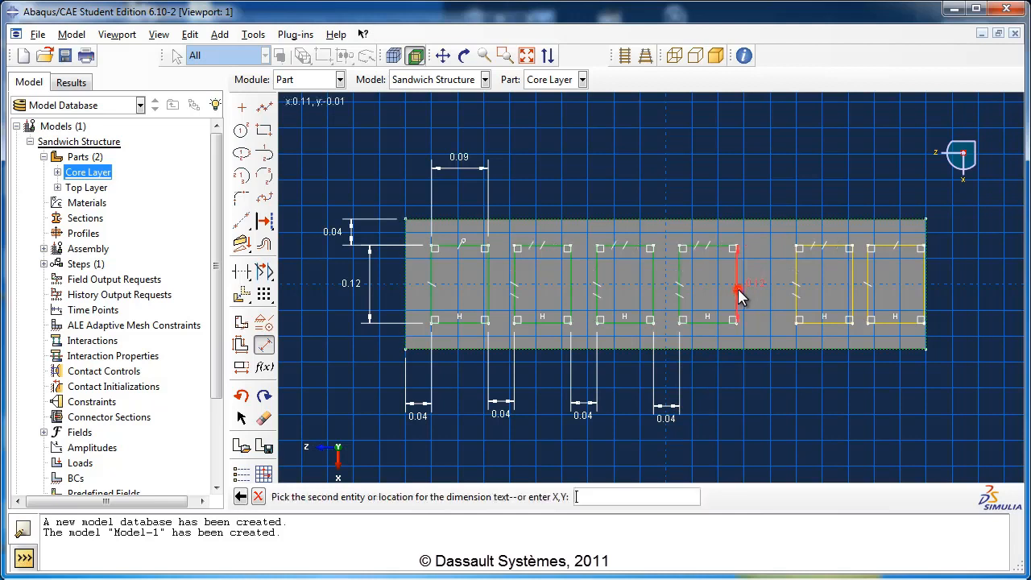
pyautogui.click(796, 310)
pyautogui.click(758, 409)
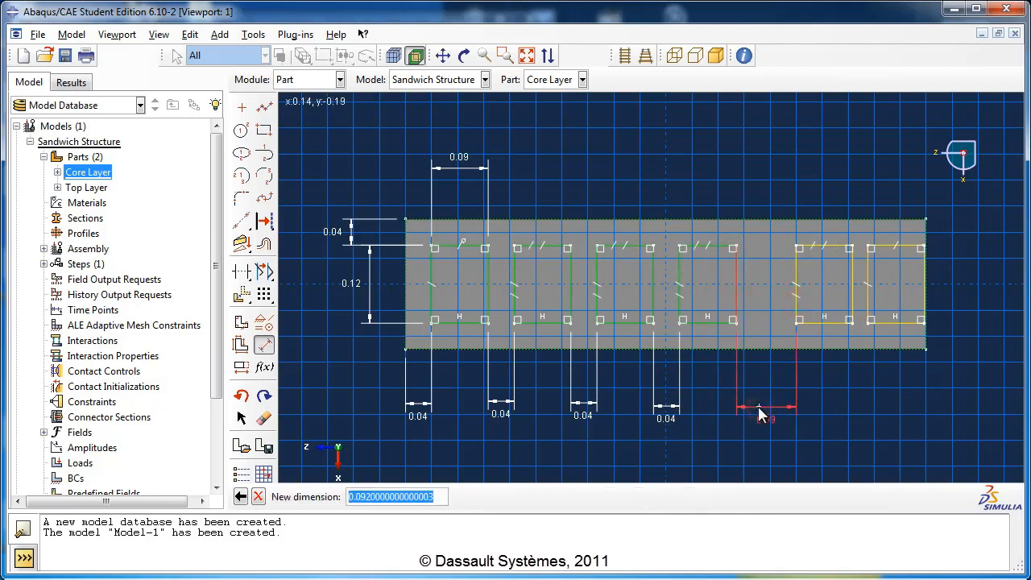
pyautogui.write('0.04')
pyautogui.press('Return')
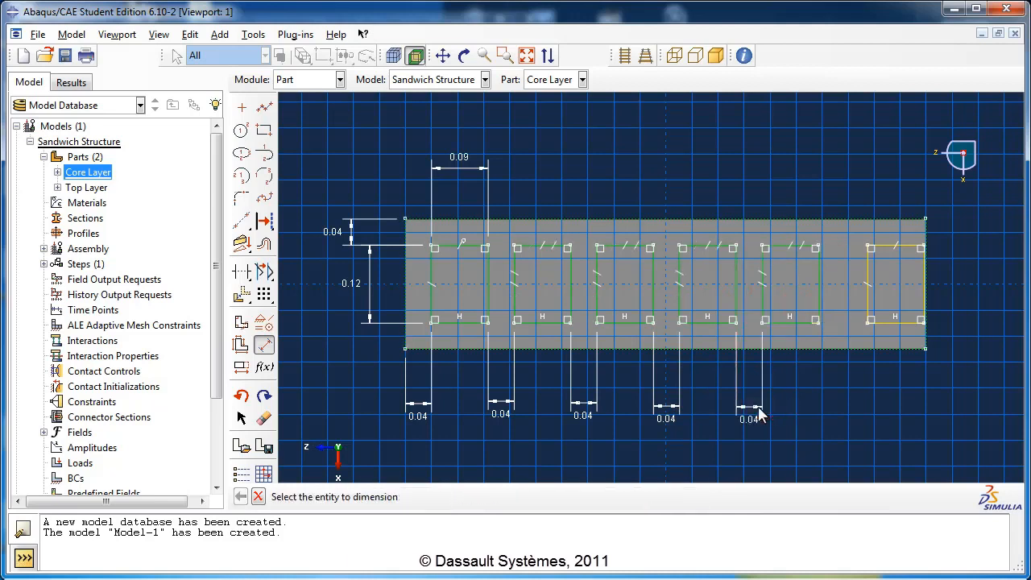
# Step: Dimension the gap between the fifth and sixth rectangles from the left as 0.04 and end the dimensioning command
pyautogui.click(821, 287)
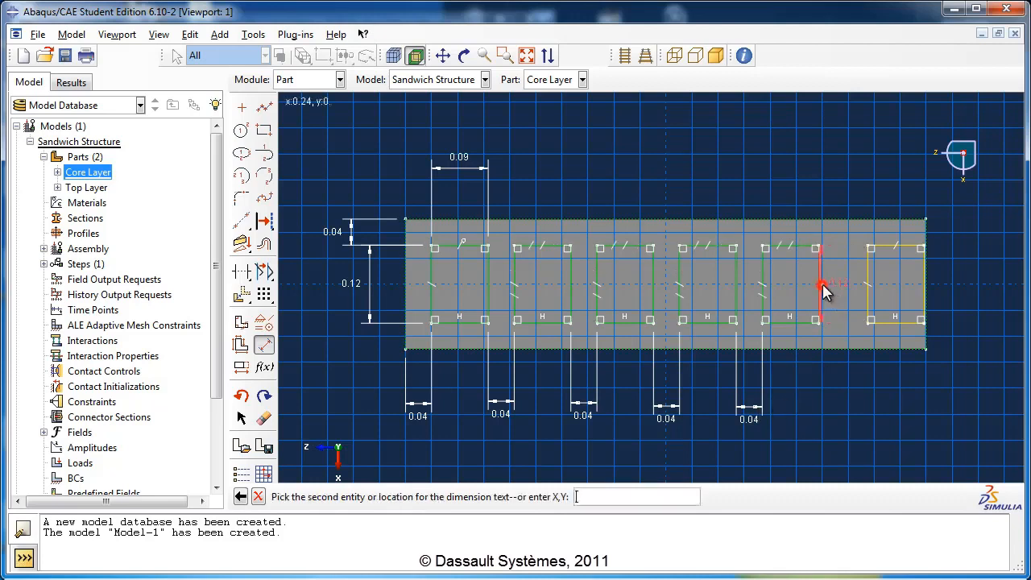
pyautogui.click(867, 289)
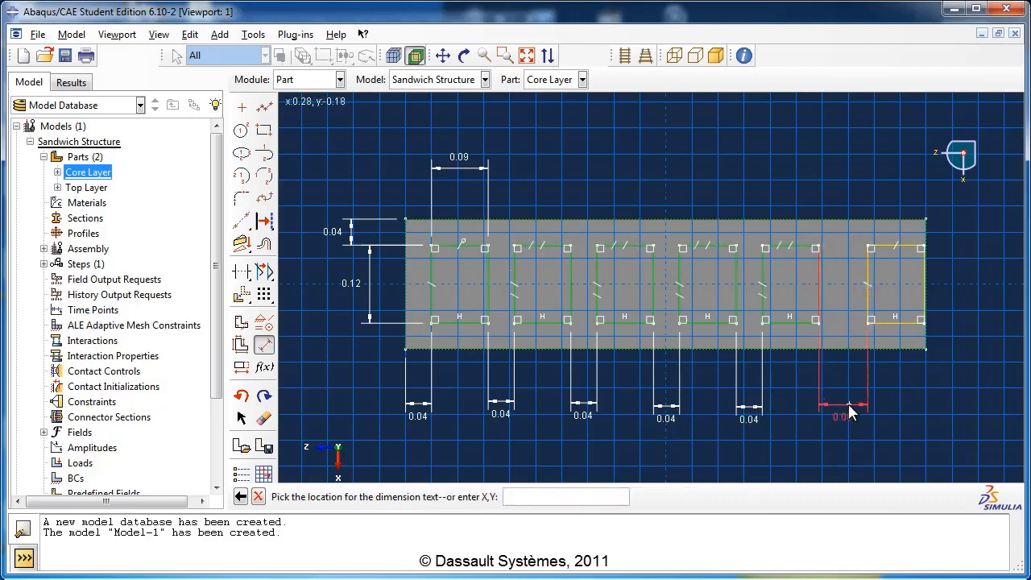
pyautogui.click(851, 403)
pyautogui.write('0.04')
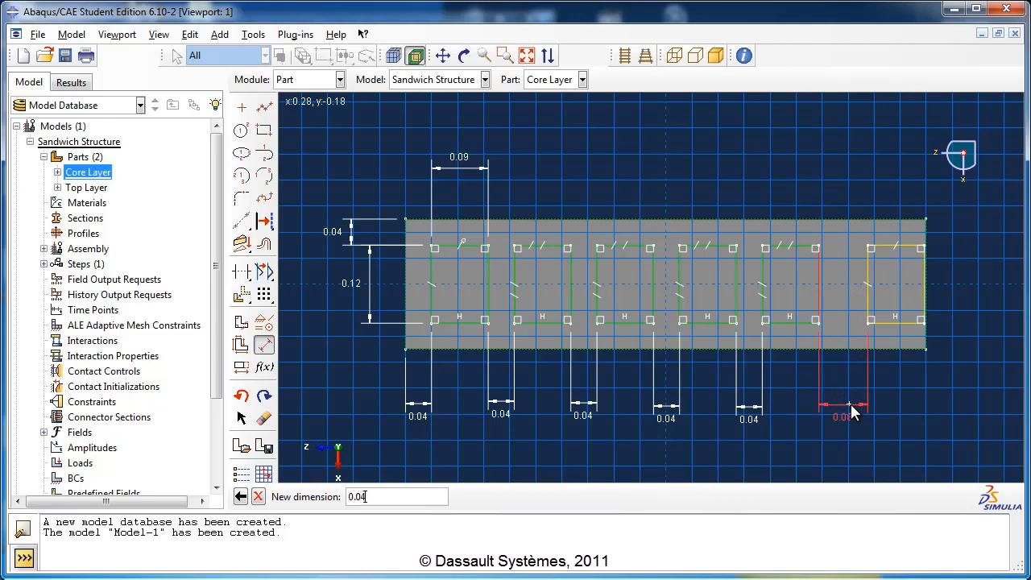
pyautogui.press('Return')
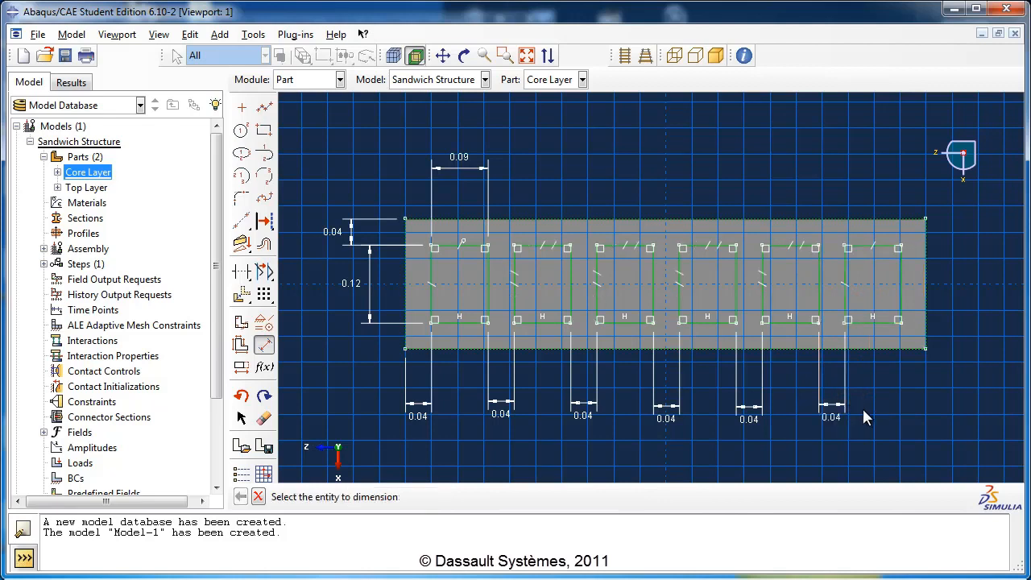
pyautogui.click(258, 497)
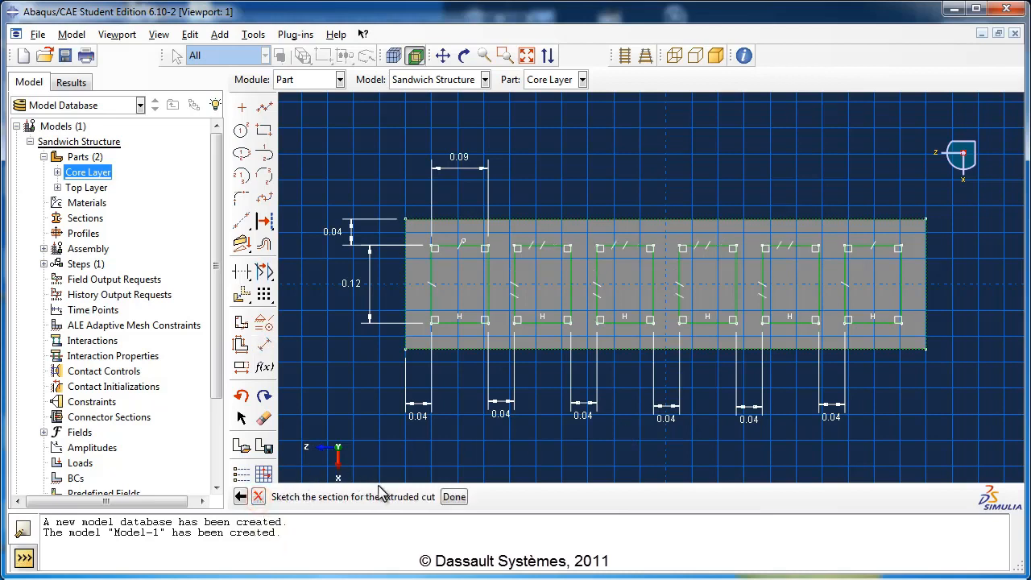
# Step: Finish the six-rectangle sketch and cut it through all of the core, directed downward into the body
pyautogui.click(454, 497)
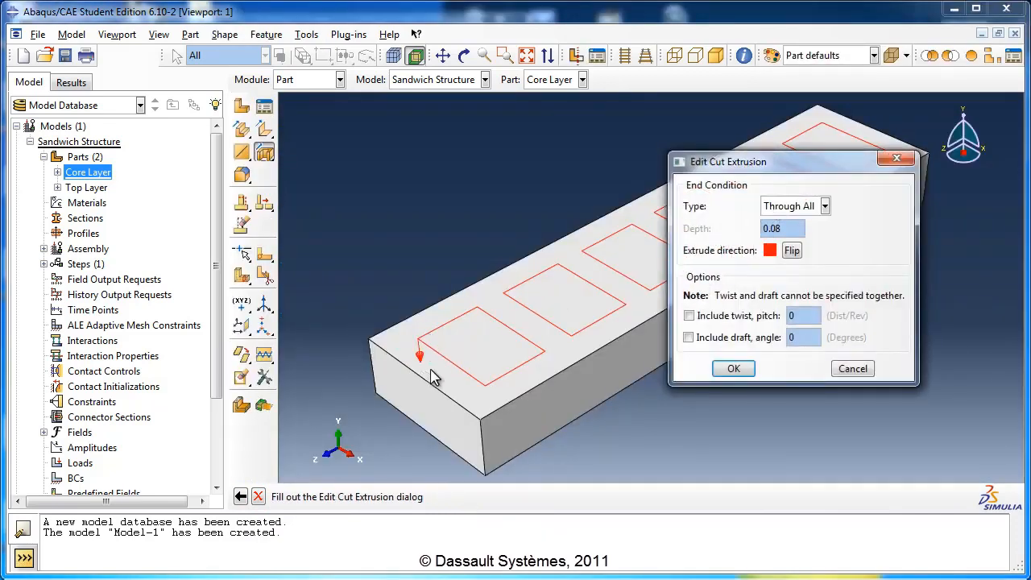
pyautogui.click(793, 251)
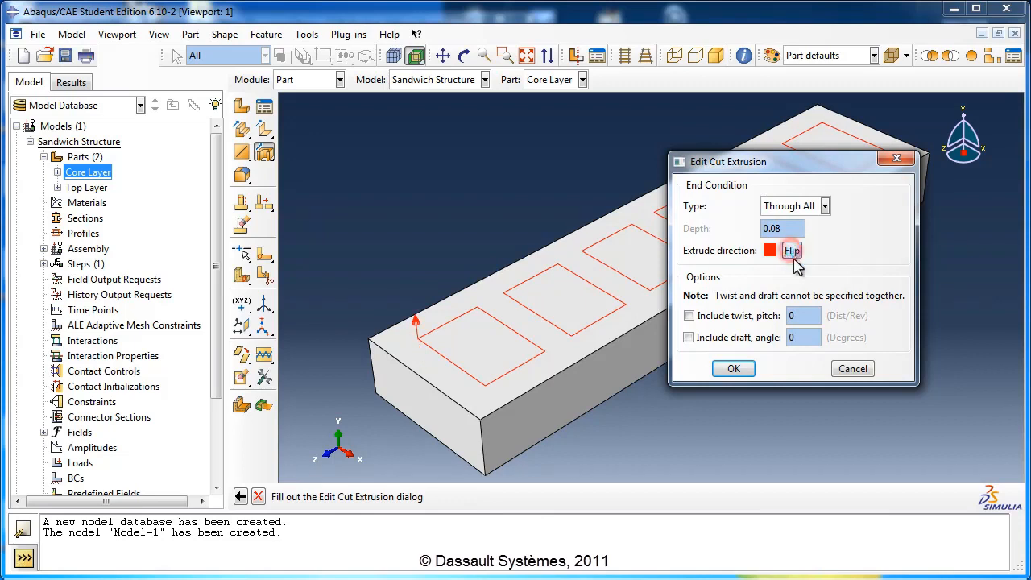
pyautogui.click(794, 252)
pyautogui.click(794, 206)
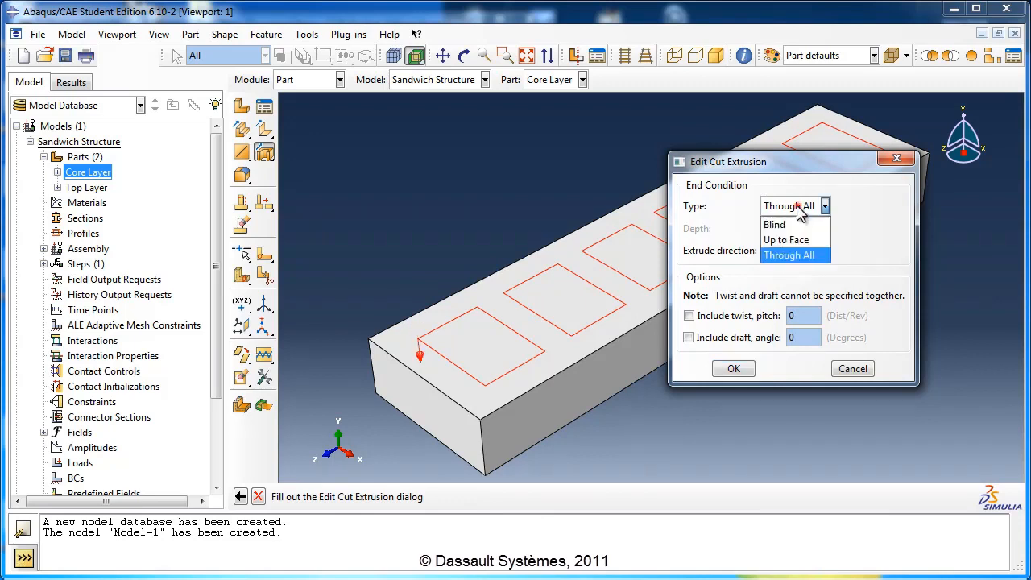
pyautogui.click(798, 256)
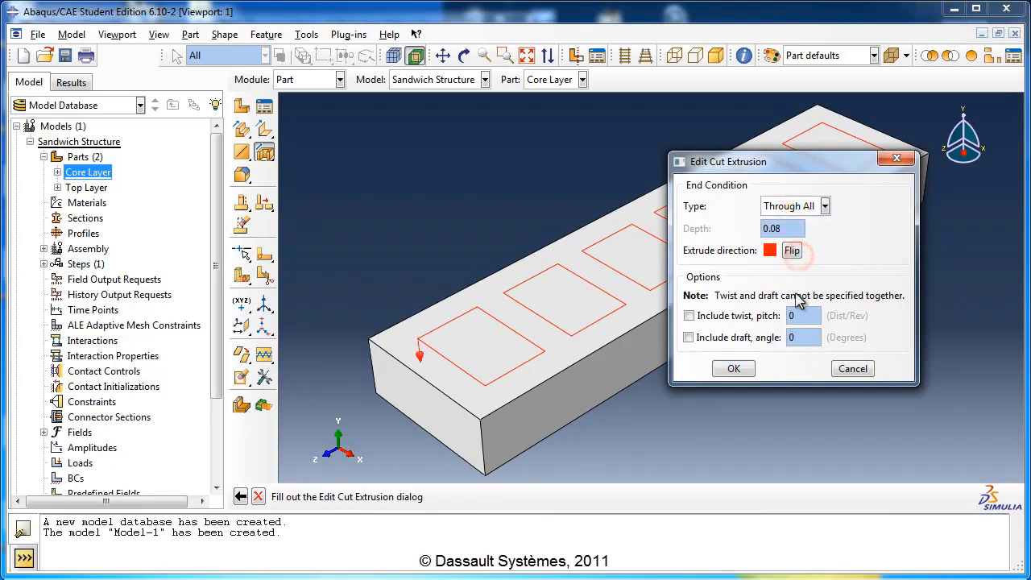
pyautogui.click(732, 371)
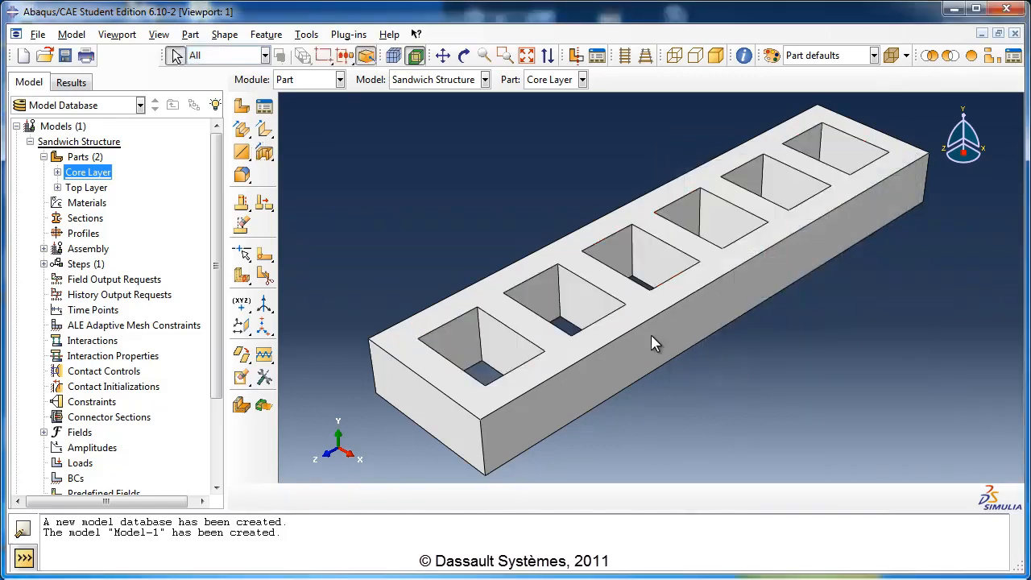
# Step: Delete the Cut extrude-1 feature from the Core Layer part
pyautogui.click(465, 56)
pyautogui.moveTo(723, 225)
pyautogui.mouseDown()
pyautogui.moveTo(688, 352)
pyautogui.moveTo(707, 236)
pyautogui.moveTo(685, 265)
pyautogui.mouseUp()
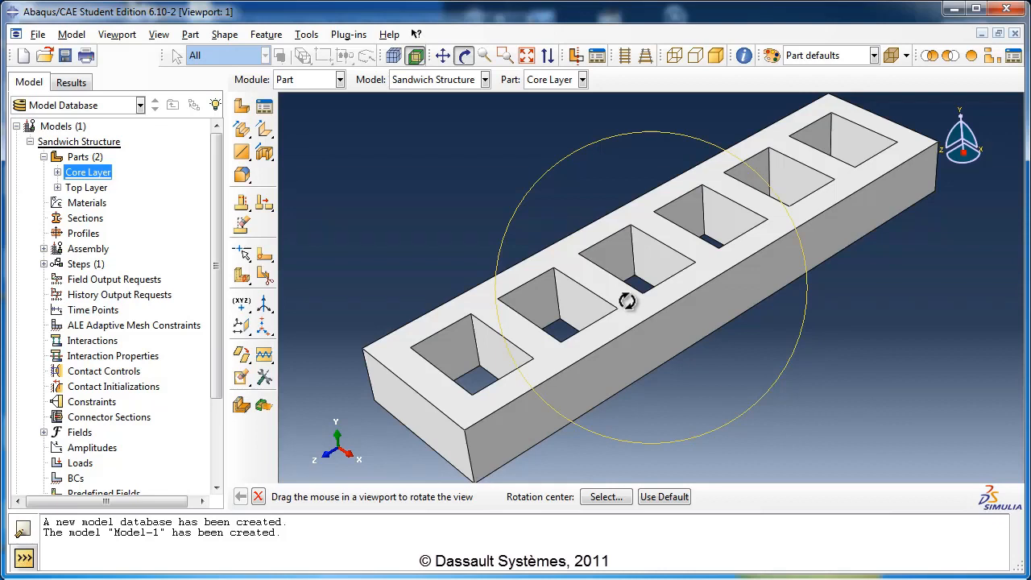
pyautogui.click(57, 172)
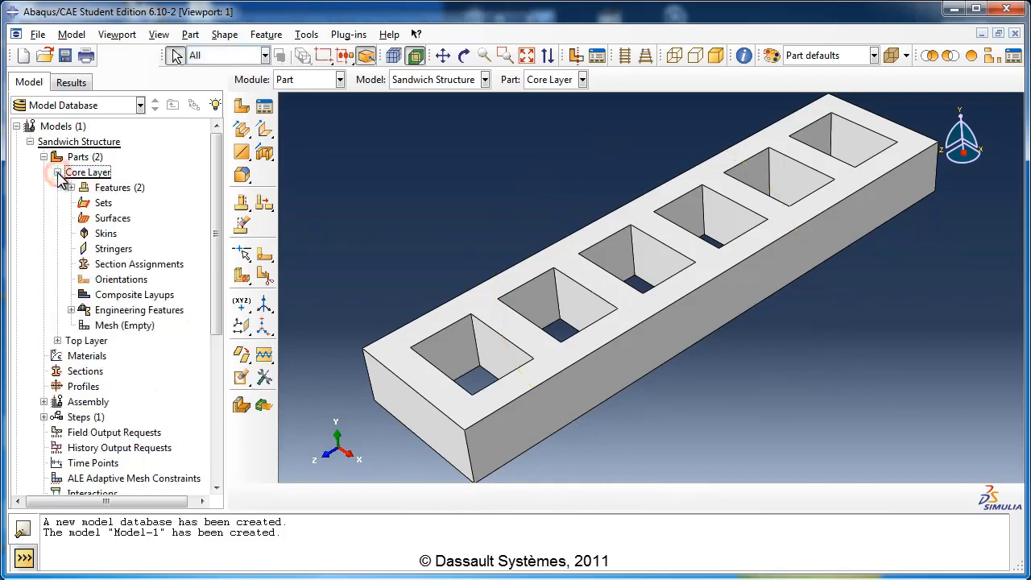
pyautogui.click(71, 187)
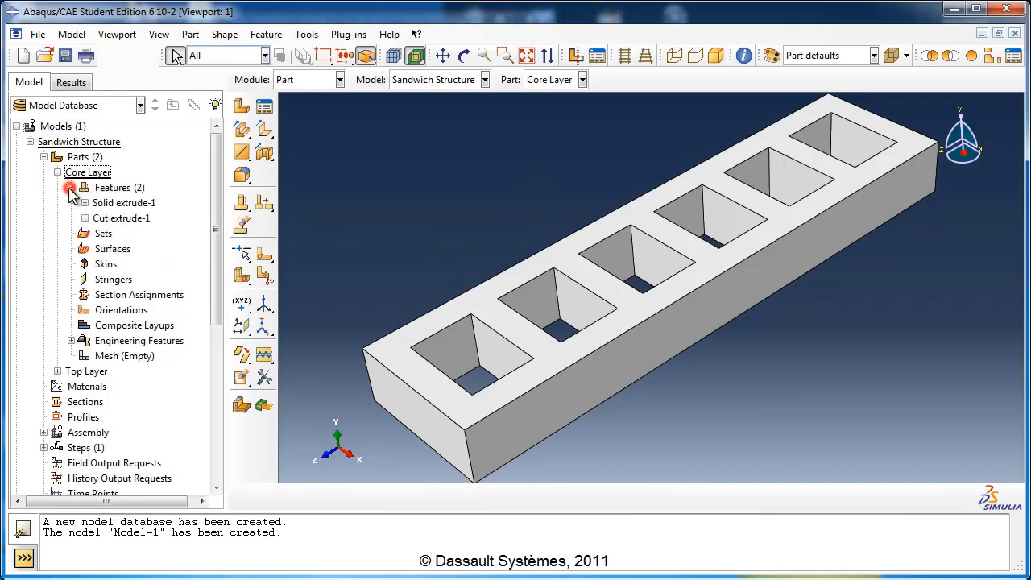
pyautogui.click(121, 204)
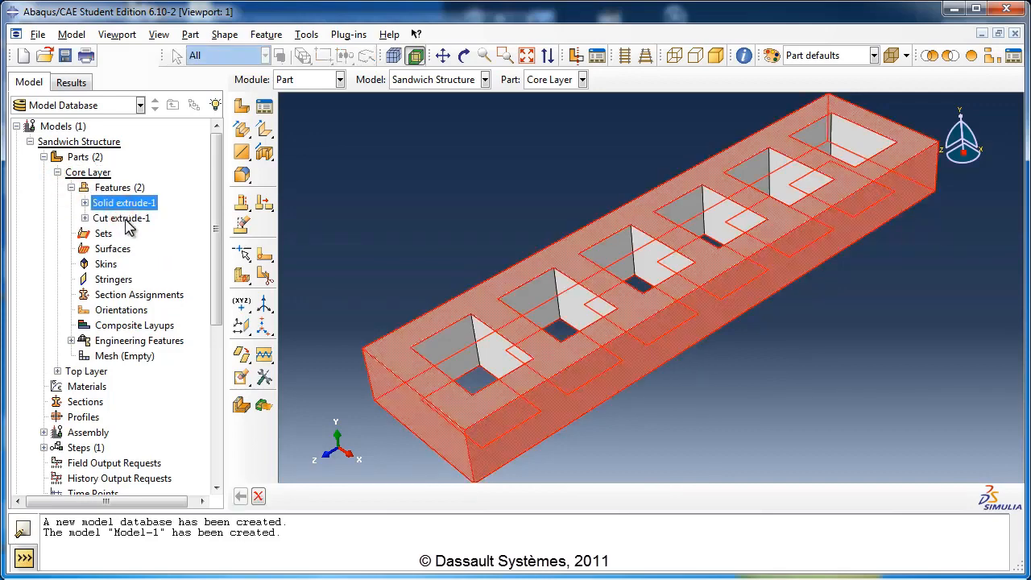
pyautogui.click(125, 219)
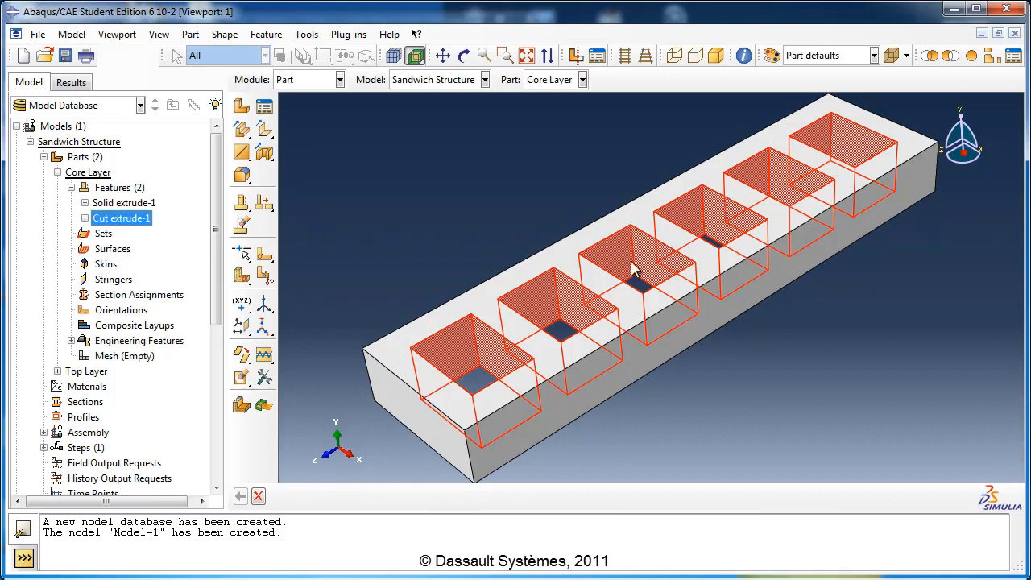
pyautogui.rightClick(138, 220)
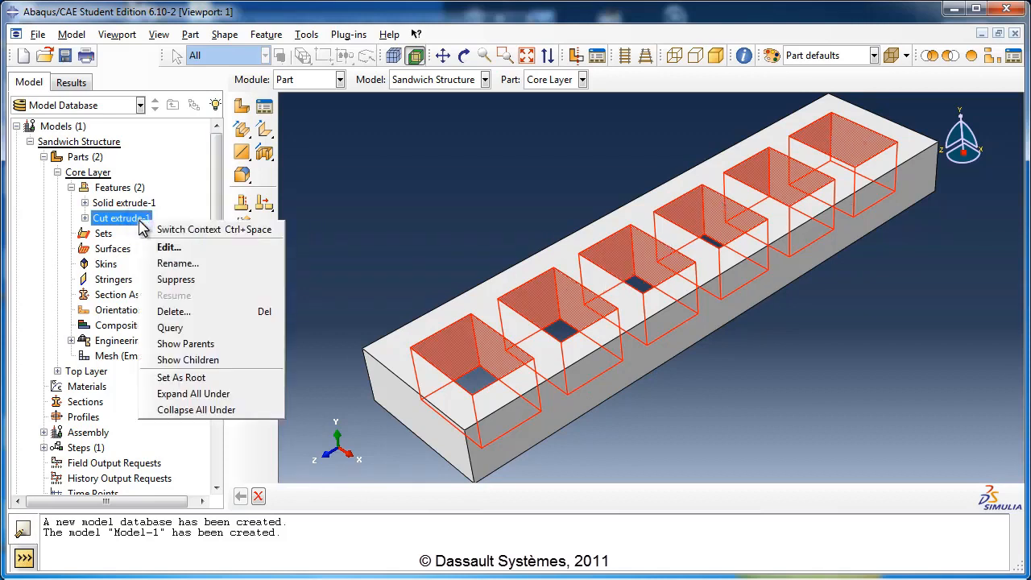
pyautogui.click(206, 318)
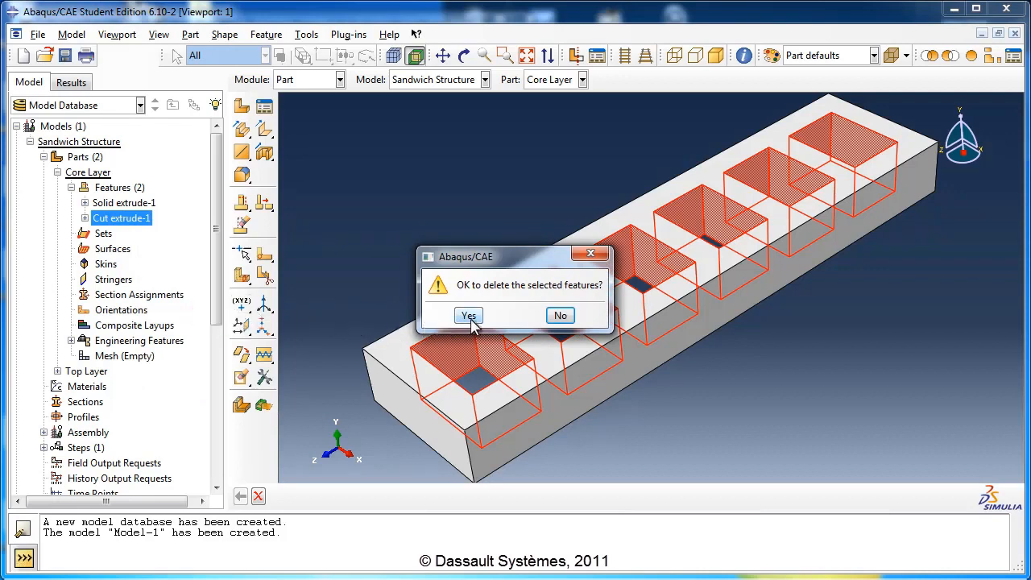
pyautogui.click(471, 317)
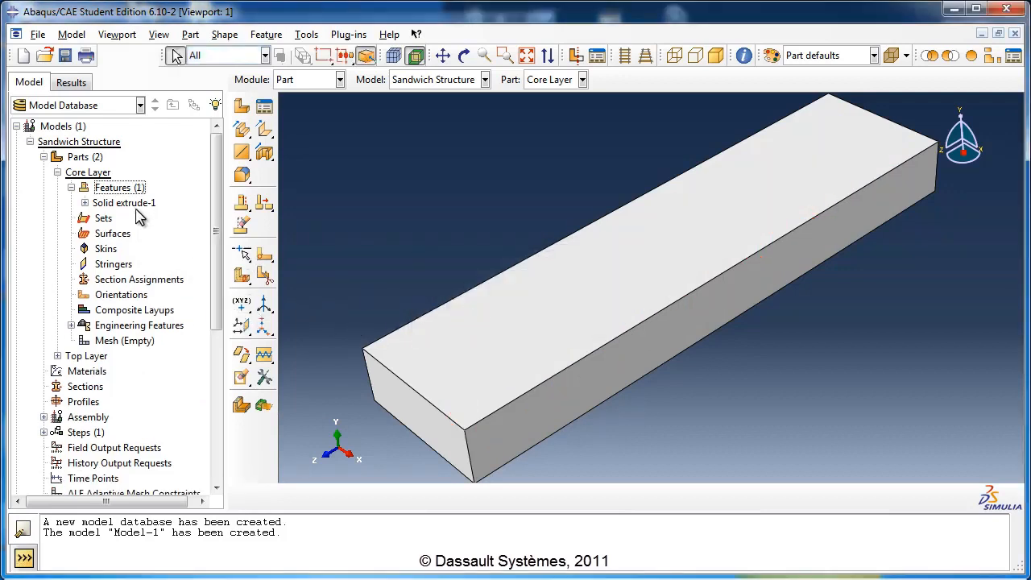
# Step: Start an extruded cut sketch on the core's top face, with the far short edge vertical and on the right
pyautogui.click(266, 155)
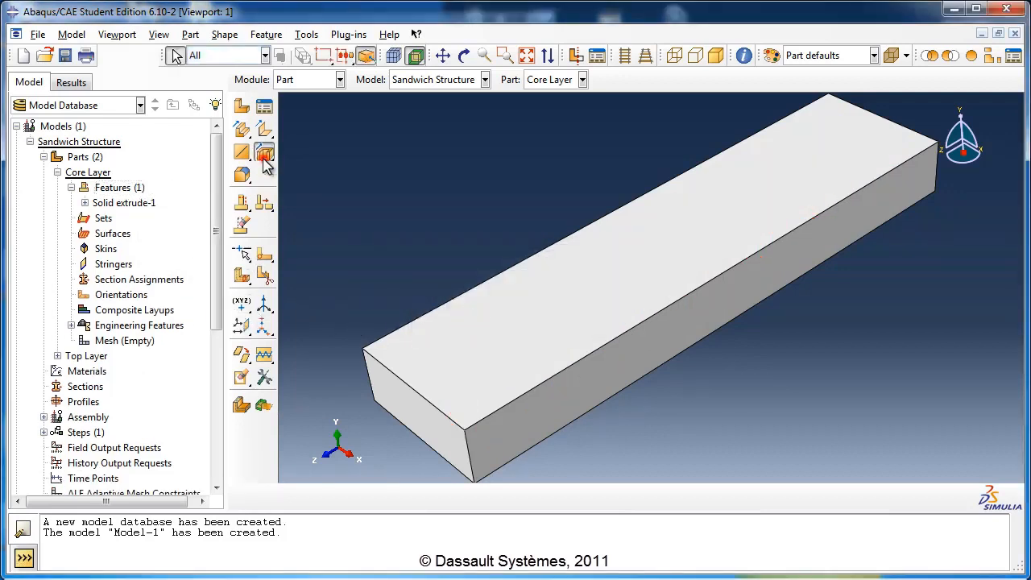
pyautogui.click(532, 297)
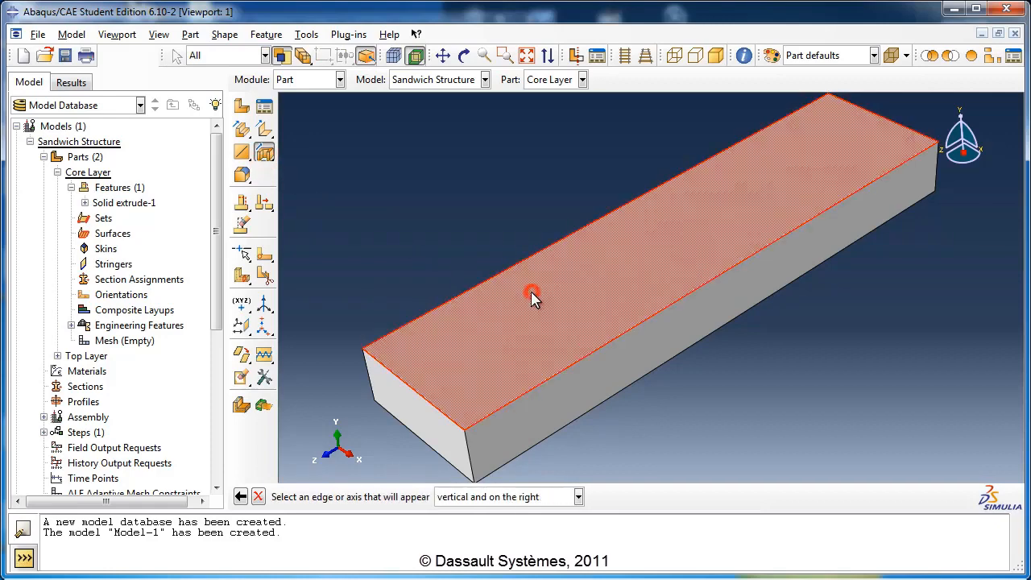
pyautogui.click(868, 114)
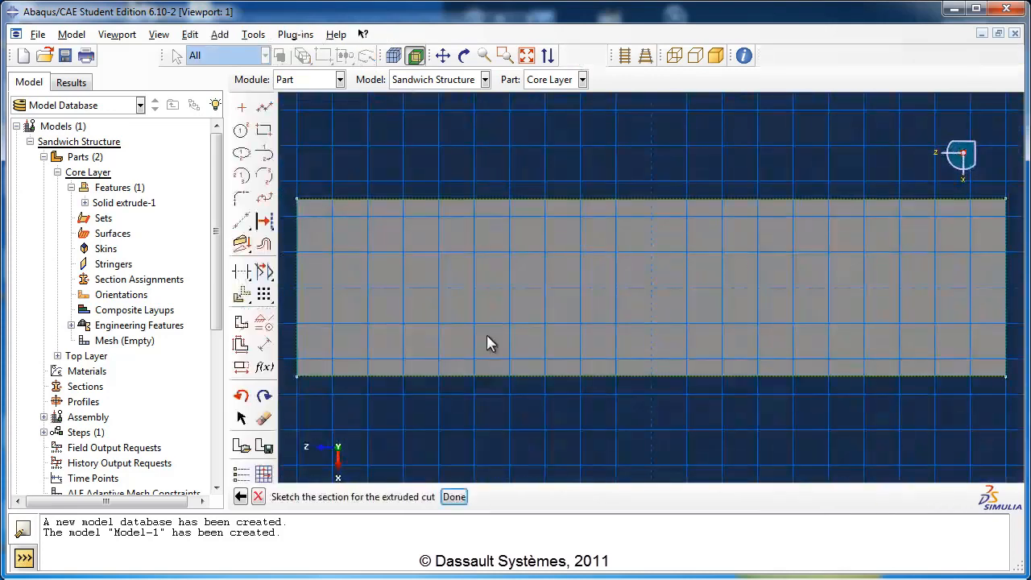
# Step: Draw a rectangle about 0.08 wide and 0.1 high inside the core outline near its left end
pyautogui.click(263, 132)
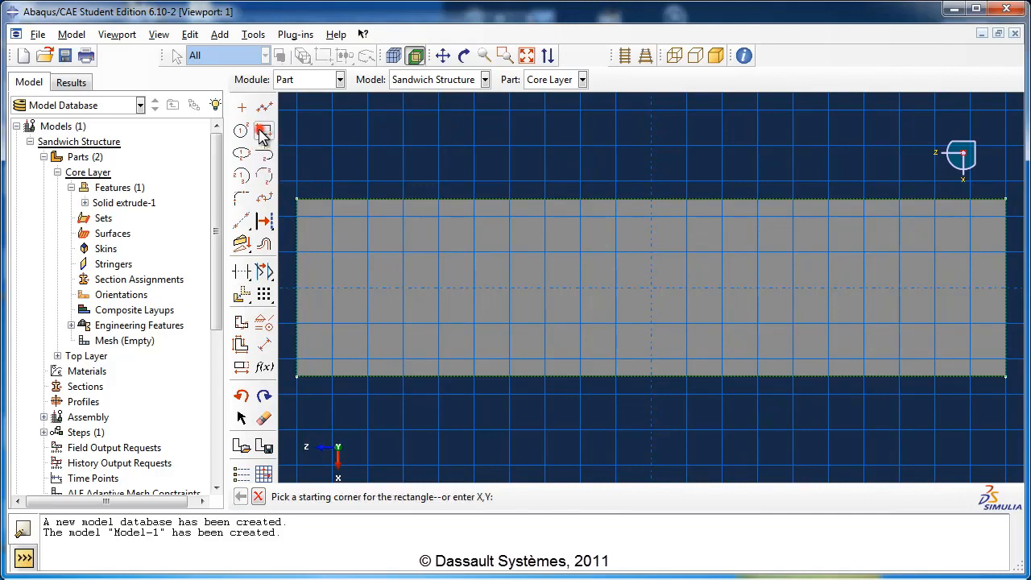
pyautogui.click(323, 253)
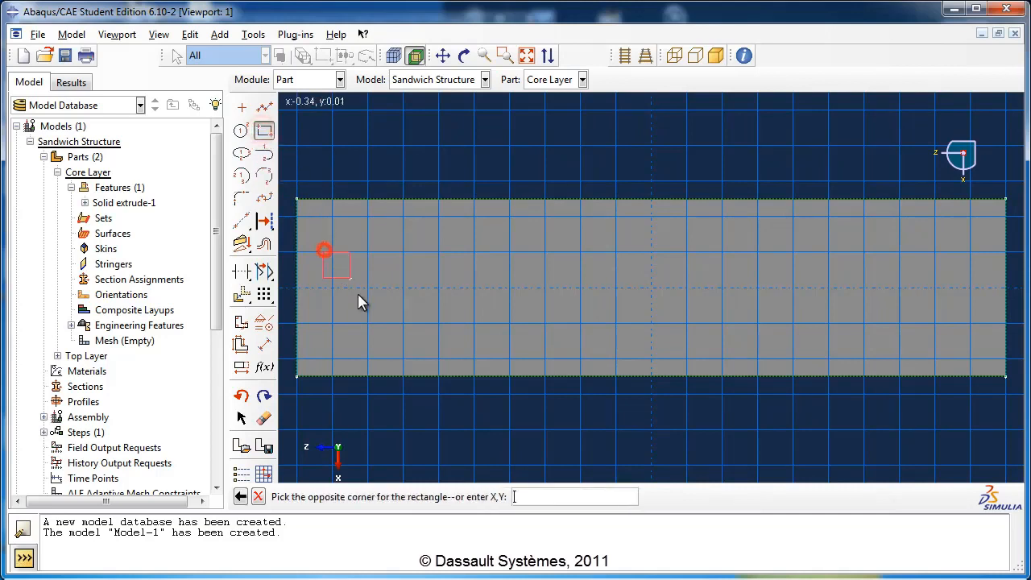
pyautogui.click(394, 340)
# Step: Dimension the rectangle's width as 0.09
pyautogui.click(266, 345)
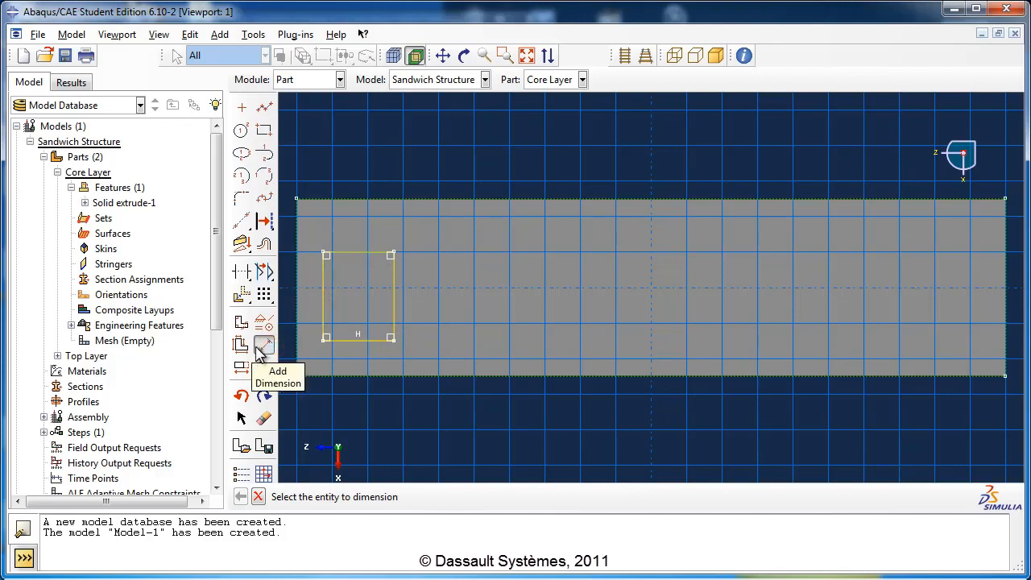
pyautogui.click(367, 254)
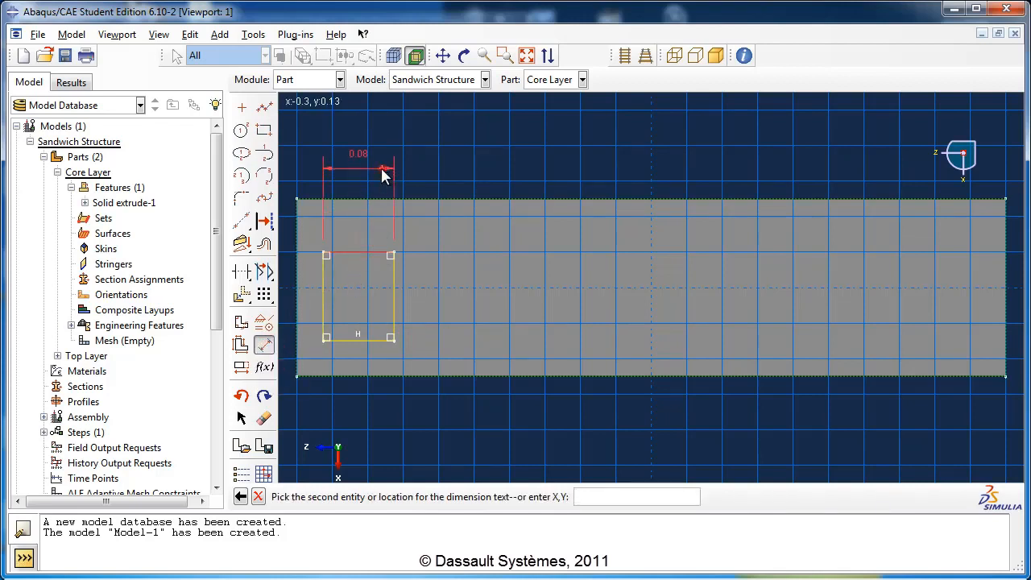
pyautogui.click(382, 171)
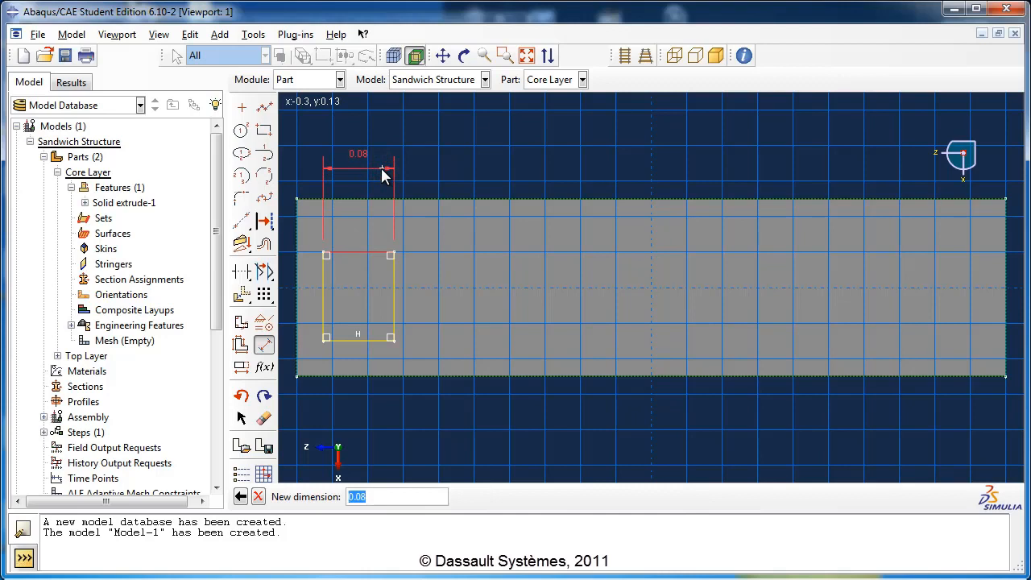
pyautogui.write('0')
pyautogui.press('Return')
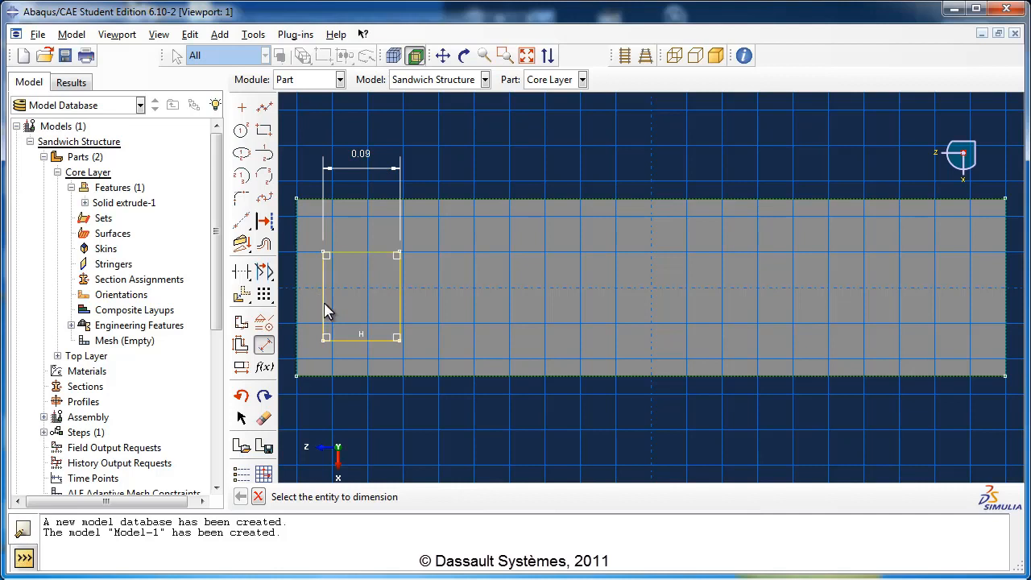
# Step: Dimension the rectangle's height as 0.12
pyautogui.scroll(-1, 606, 330)
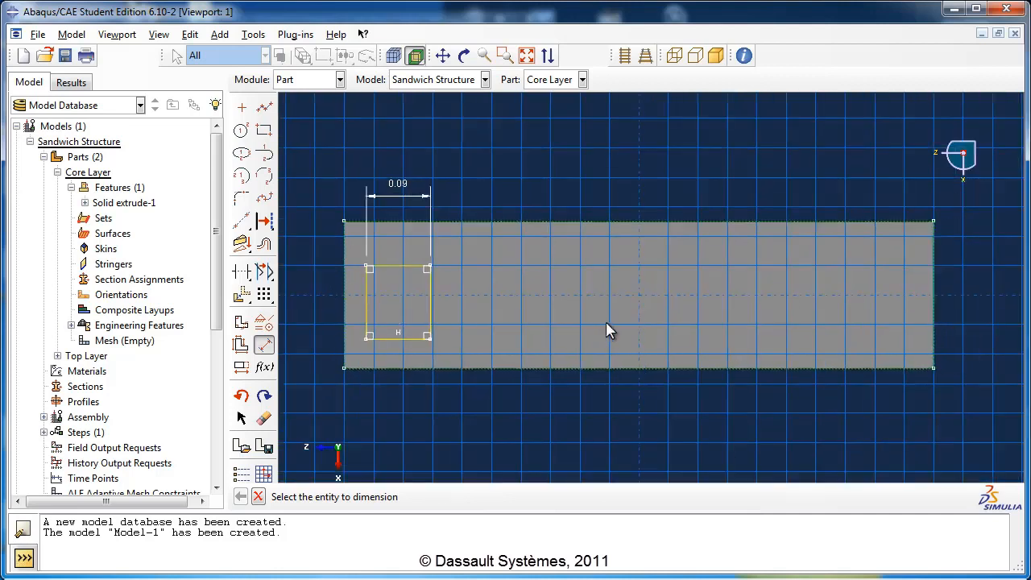
pyautogui.click(366, 322)
pyautogui.click(316, 318)
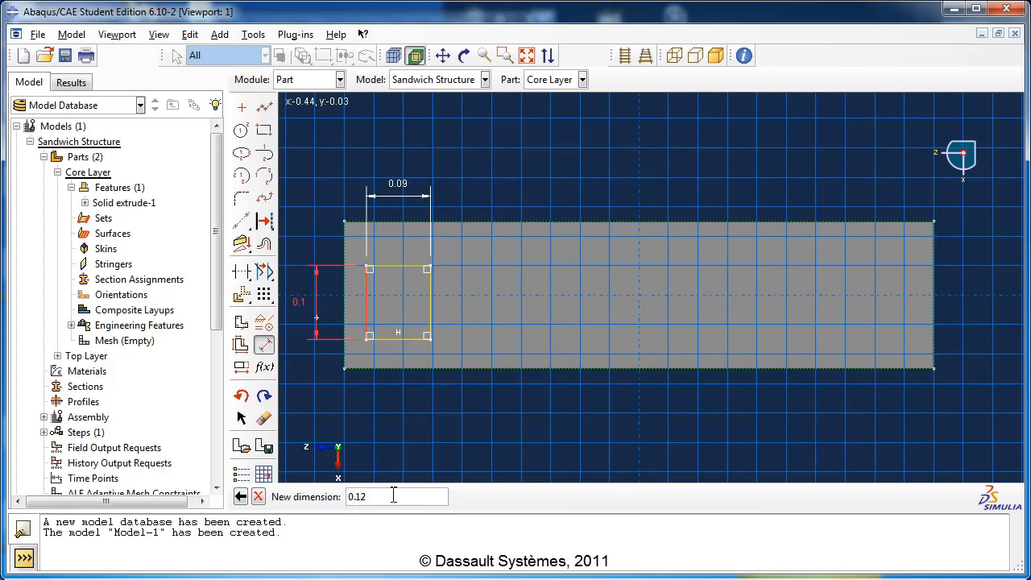
pyautogui.press('Return')
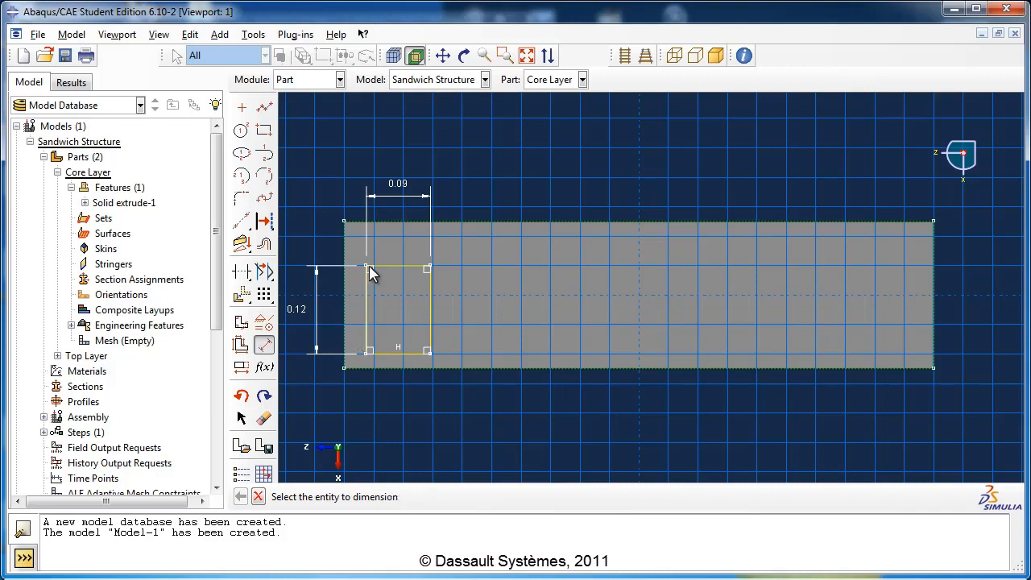
# Step: Dimension the distance between the core's upper edge and the rectangle's upper edge as 0.04
pyautogui.click(395, 224)
pyautogui.click(396, 270)
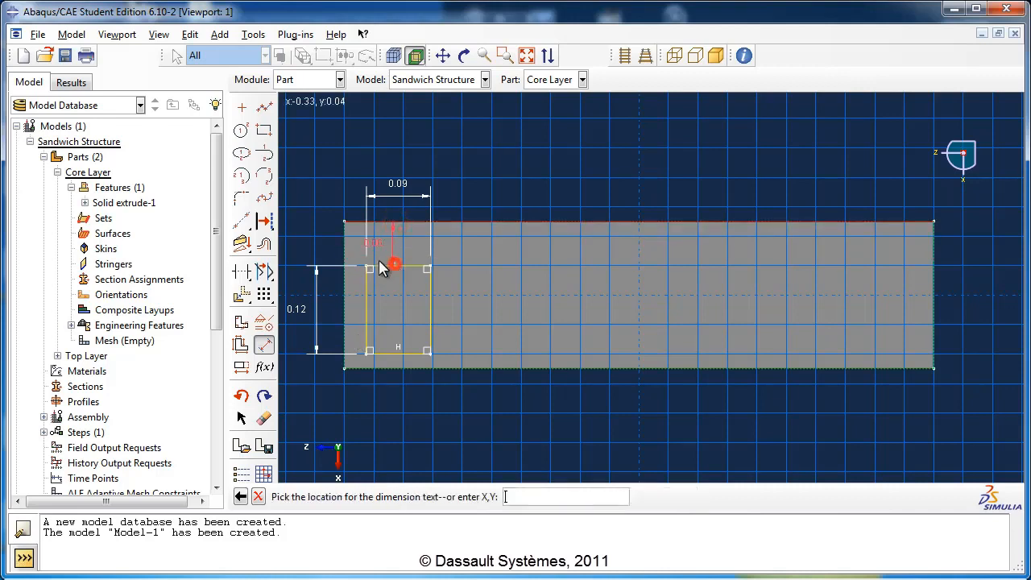
pyautogui.click(321, 252)
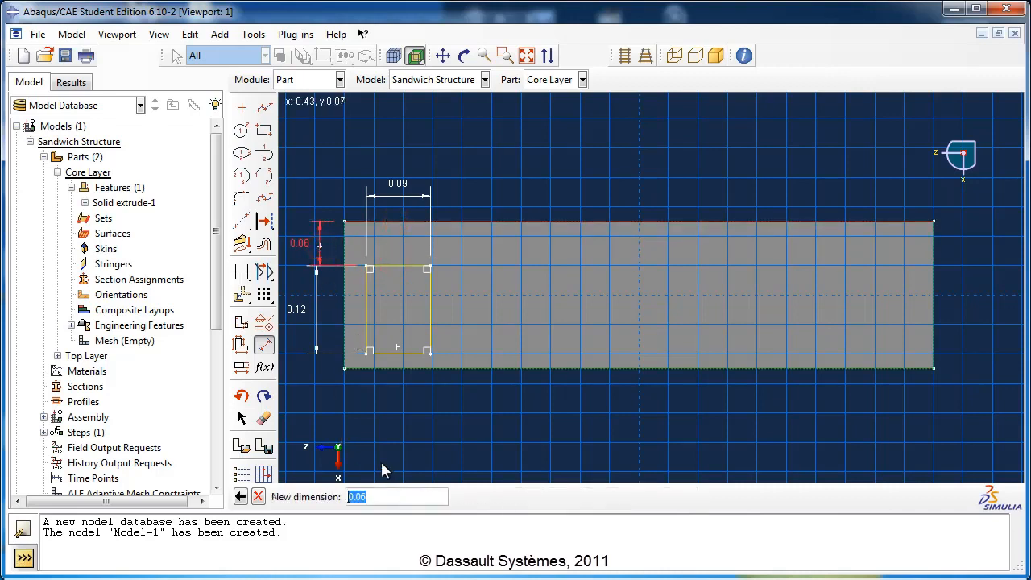
pyautogui.write('0.04')
pyautogui.press('Return')
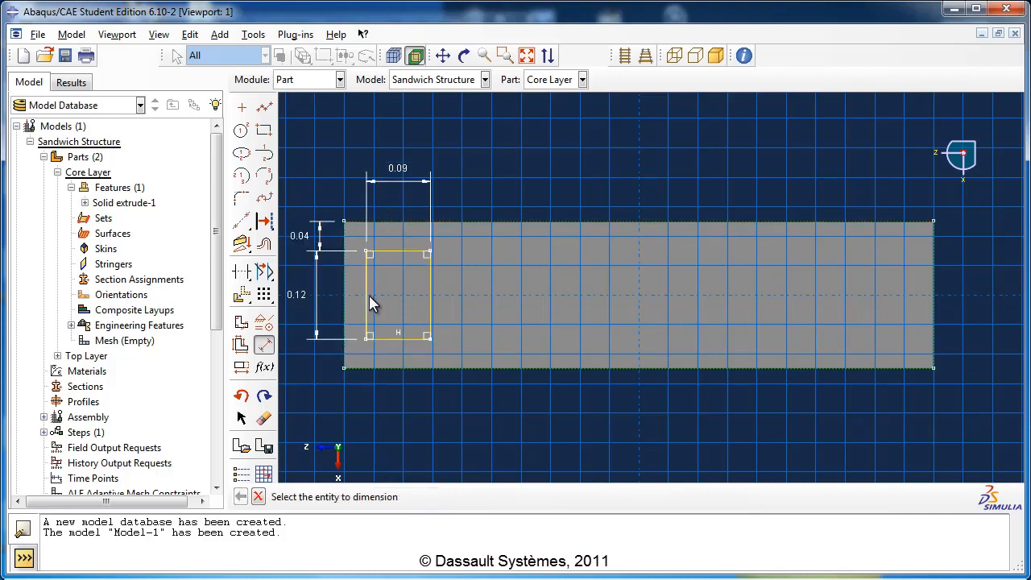
# Step: Dimension the distance between the core's left edge and the rectangle's left edge as 0.04
pyautogui.click(345, 319)
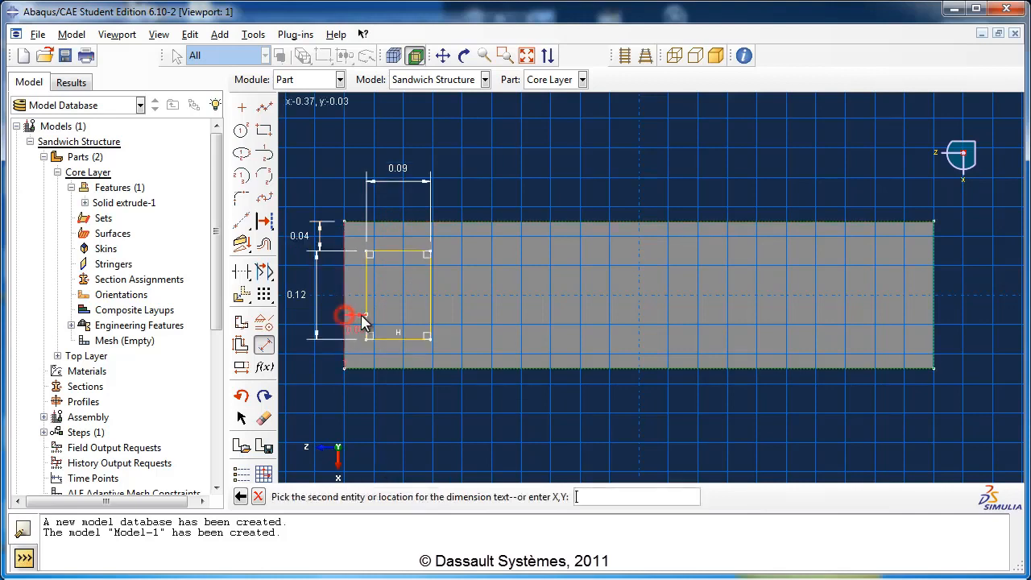
pyautogui.click(366, 315)
pyautogui.click(363, 413)
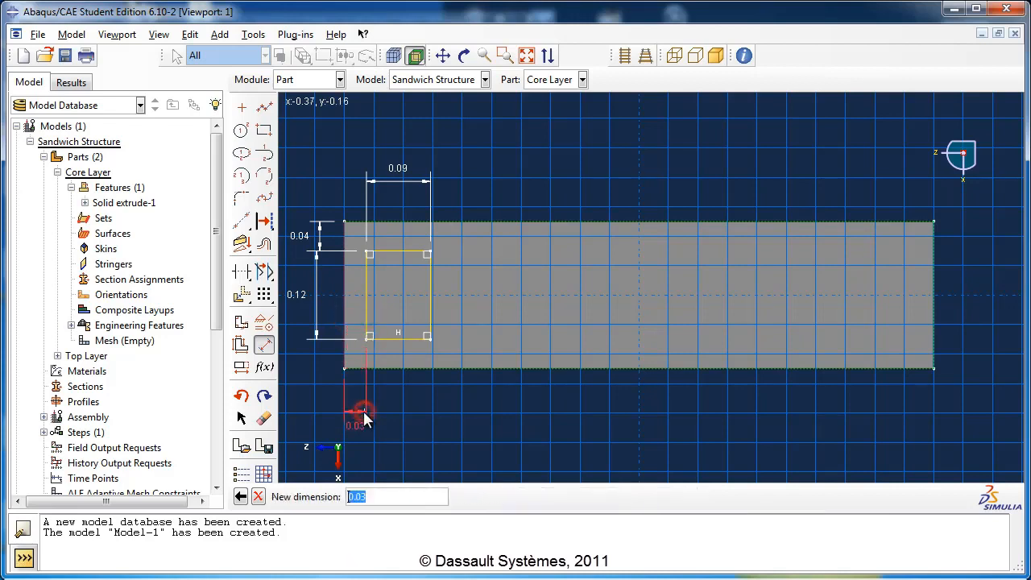
pyautogui.write('0.04')
pyautogui.press('Return')
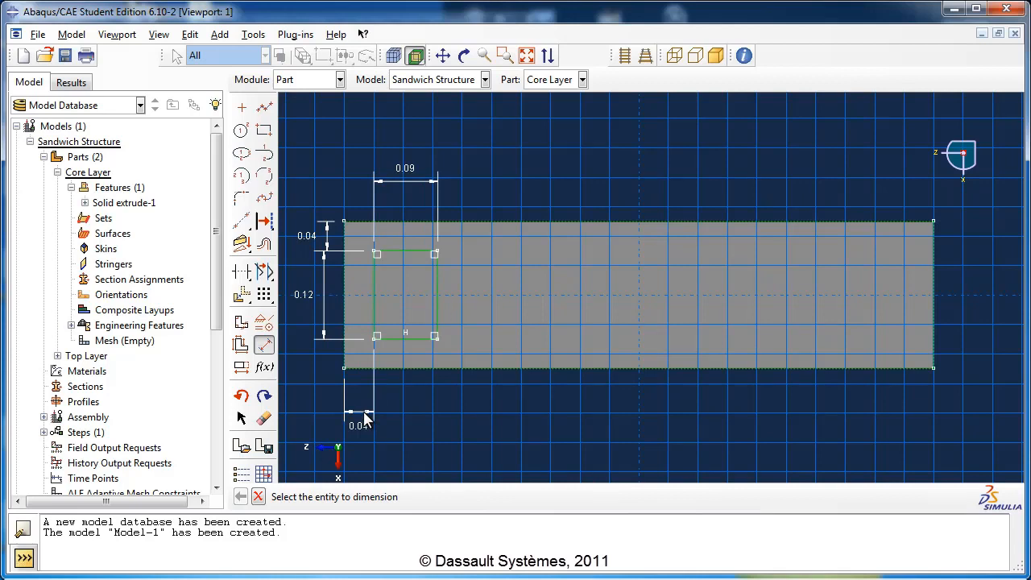
# Step: Set up a linear pattern of the dimensioned rectangle with 6 instances in direction 1 and 1 in direction 2
pyautogui.click(264, 295)
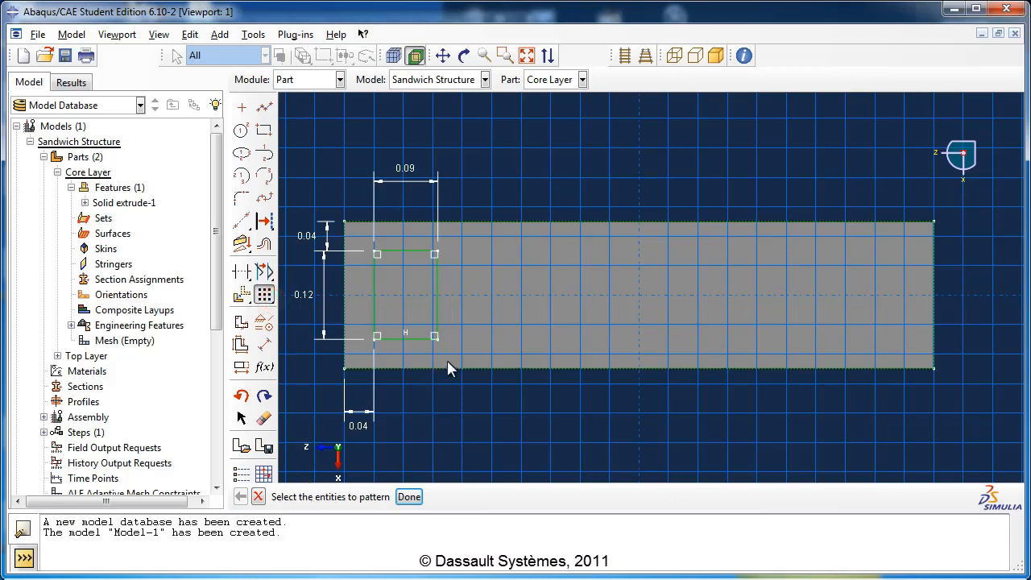
pyautogui.moveTo(466, 360); pyautogui.dragTo(357, 242)
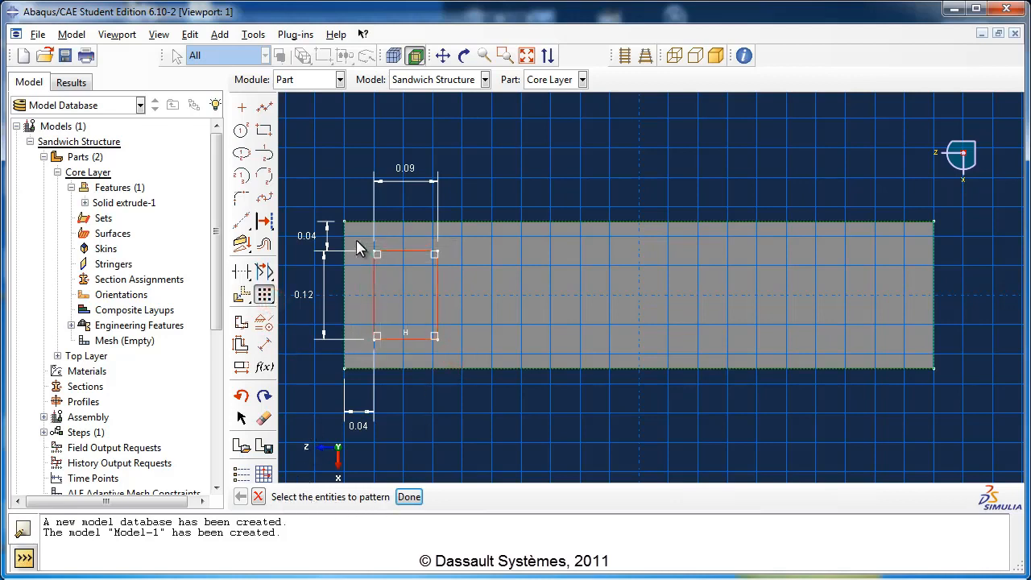
pyautogui.click(409, 497)
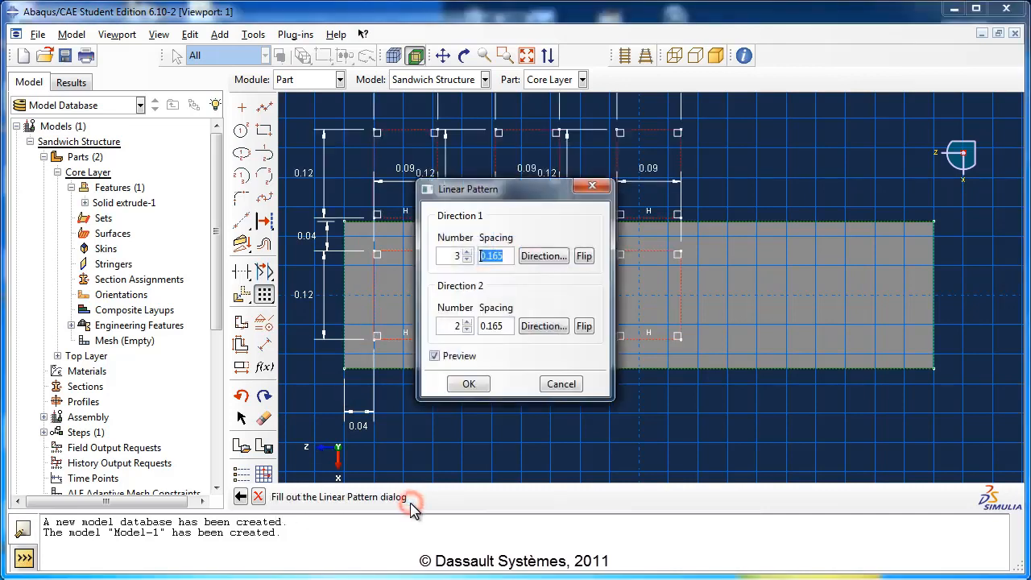
pyautogui.moveTo(490, 191); pyautogui.dragTo(877, 194)
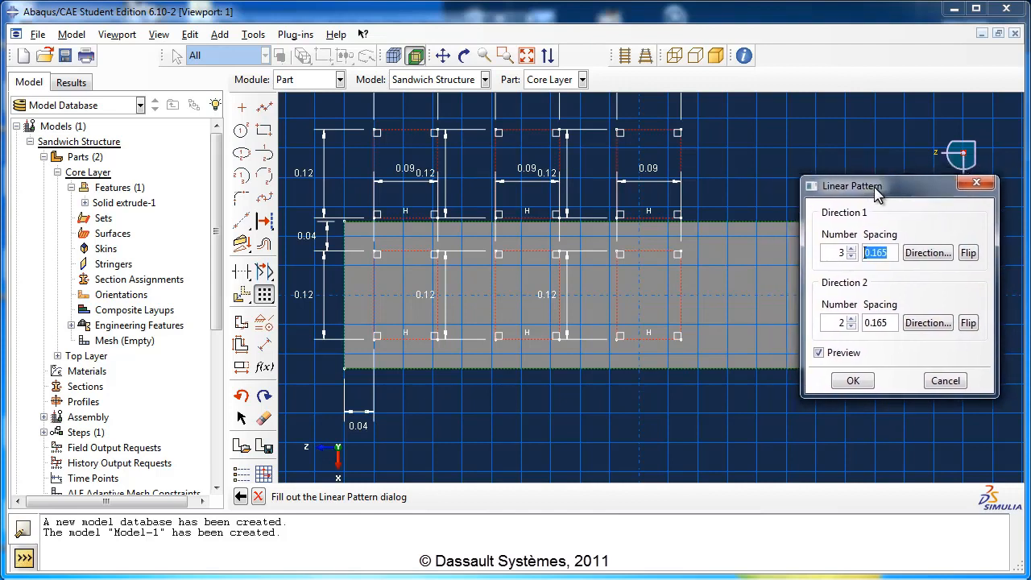
pyautogui.click(851, 248)
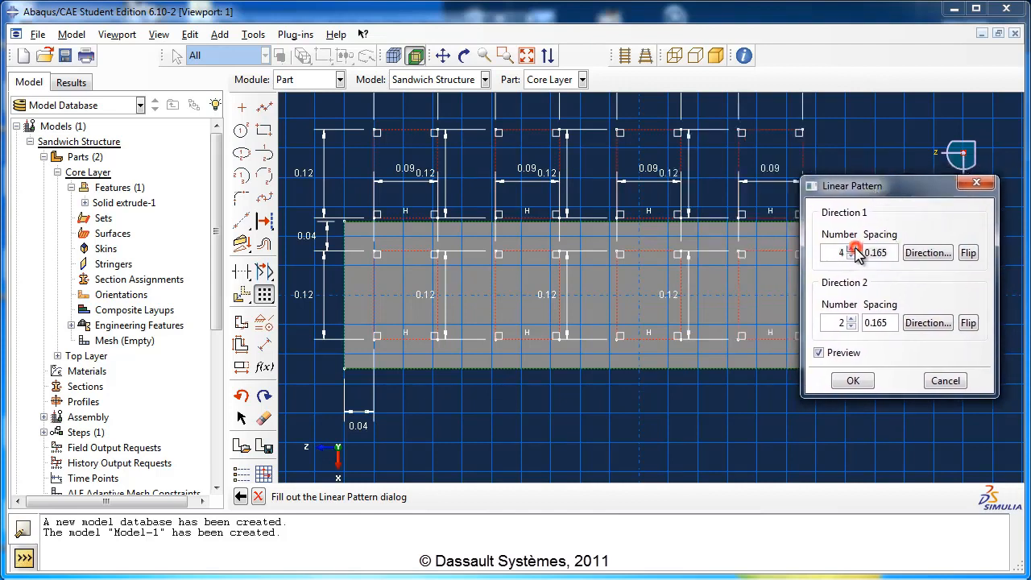
pyautogui.click(852, 249)
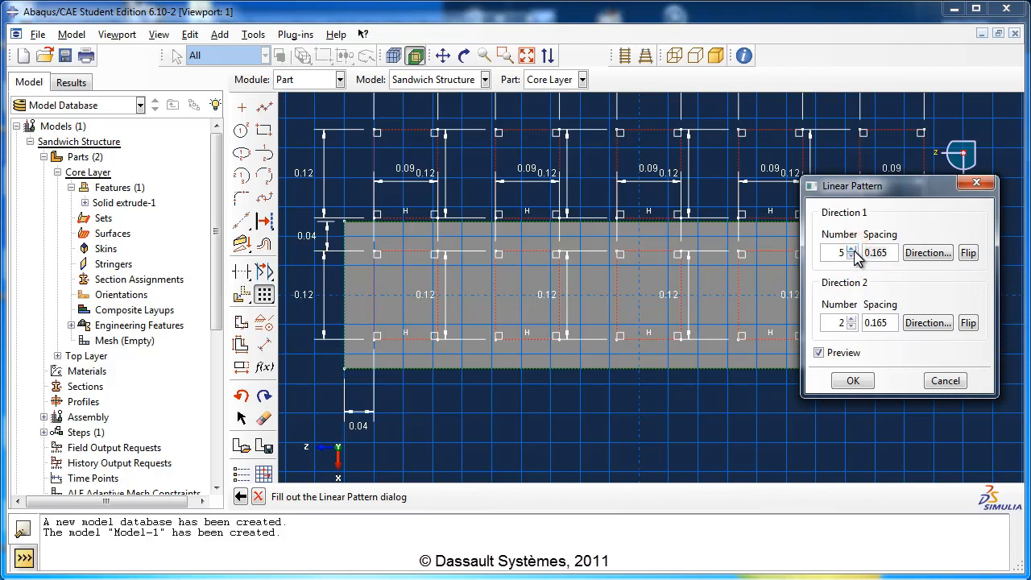
pyautogui.click(852, 249)
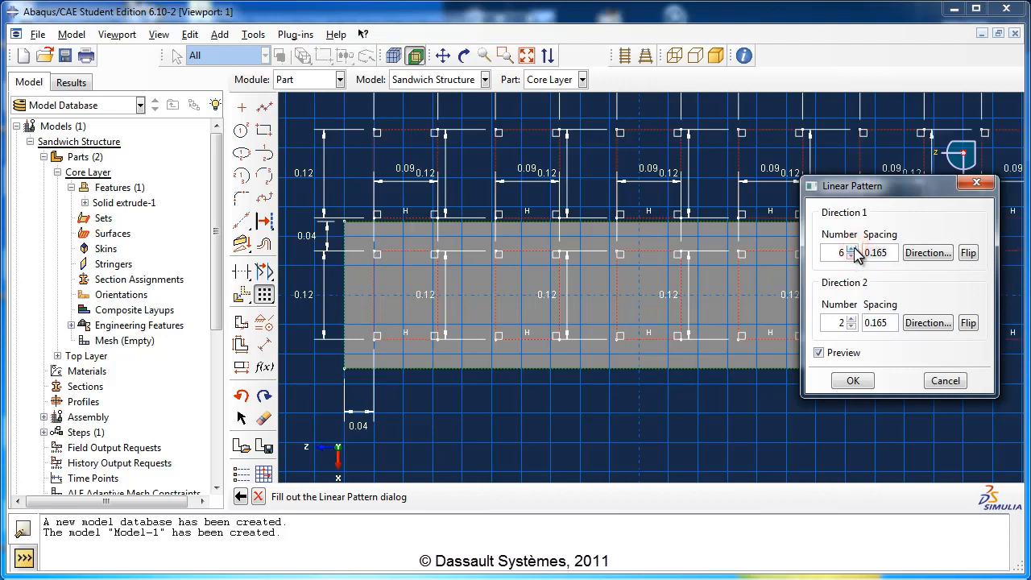
pyautogui.click(851, 326)
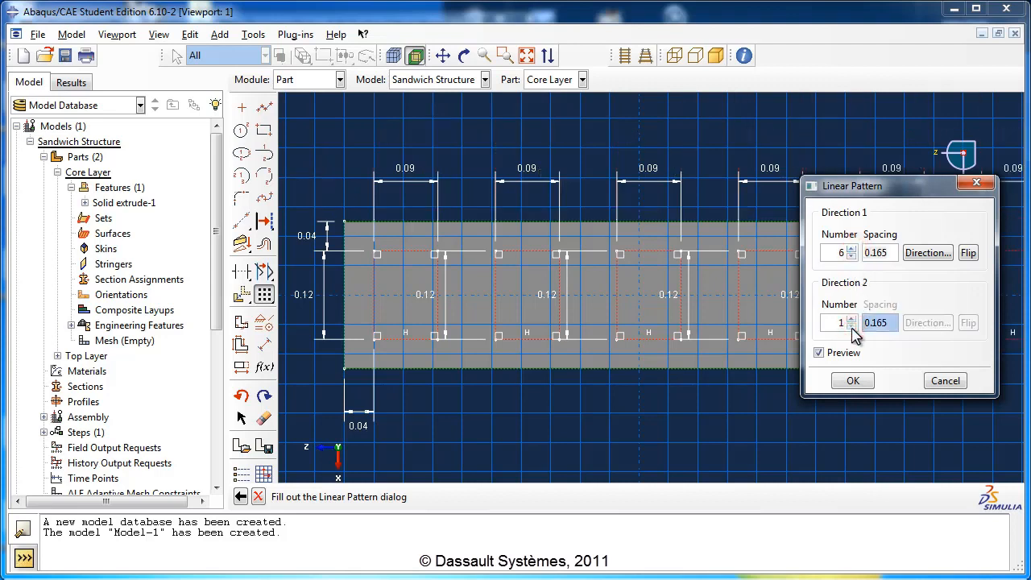
# Step: Set the linear pattern's direction 1 spacing to 0.127 and create the pattern
pyautogui.moveTo(902, 189); pyautogui.dragTo(681, 211)
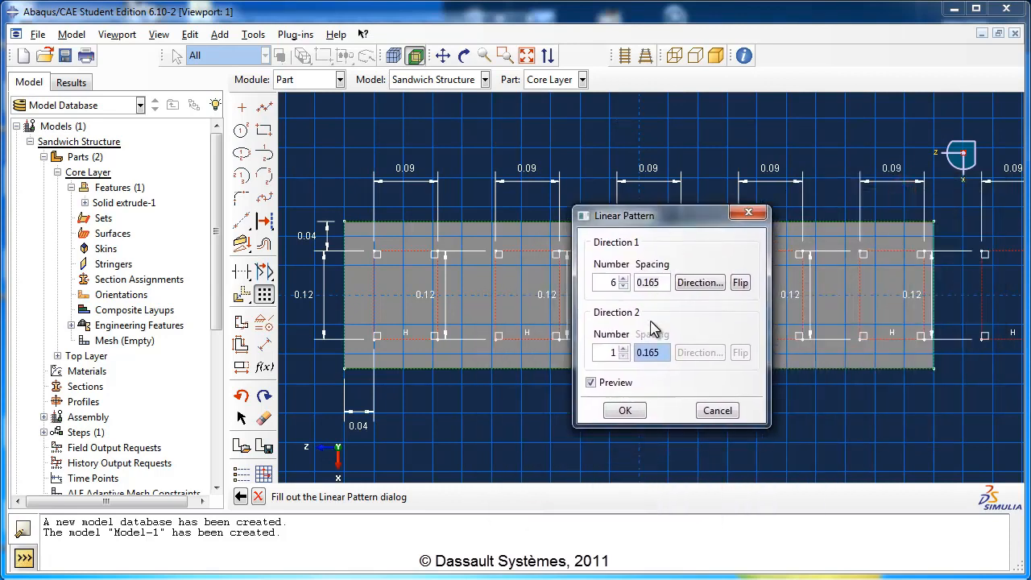
pyautogui.moveTo(661, 284); pyautogui.dragTo(636, 283)
pyautogui.write('0.127')
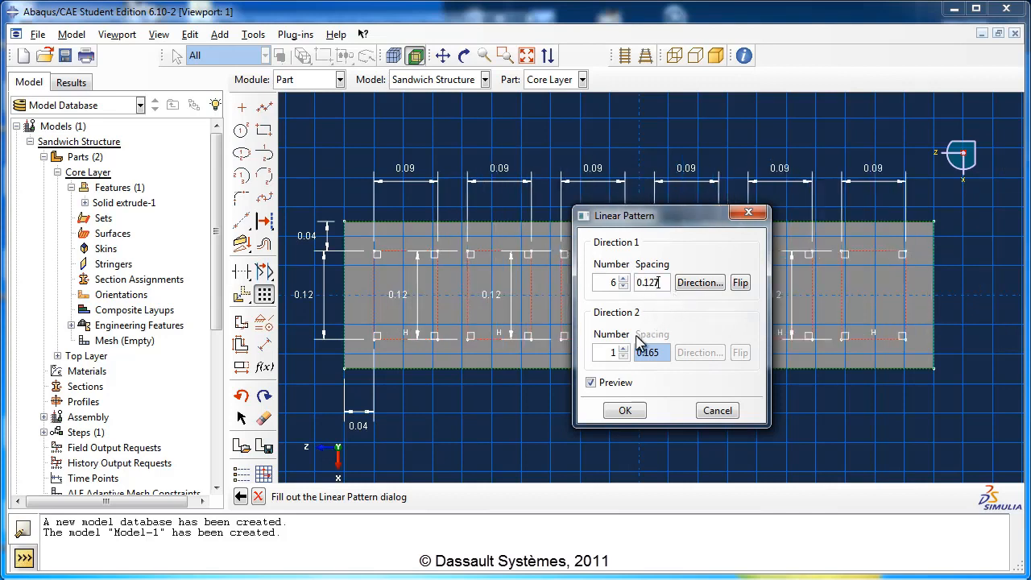
pyautogui.click(592, 384)
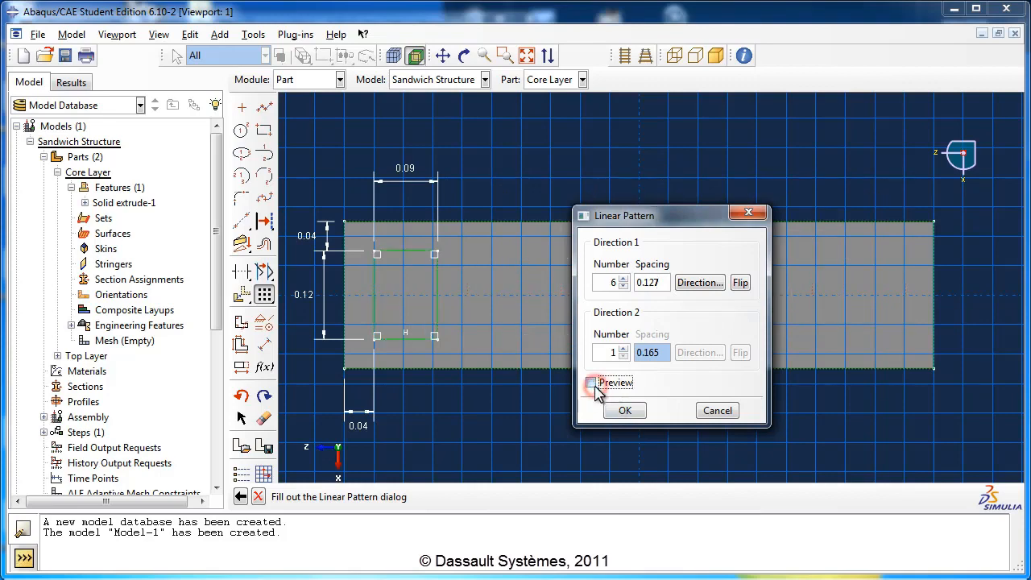
pyautogui.click(592, 384)
pyautogui.click(627, 411)
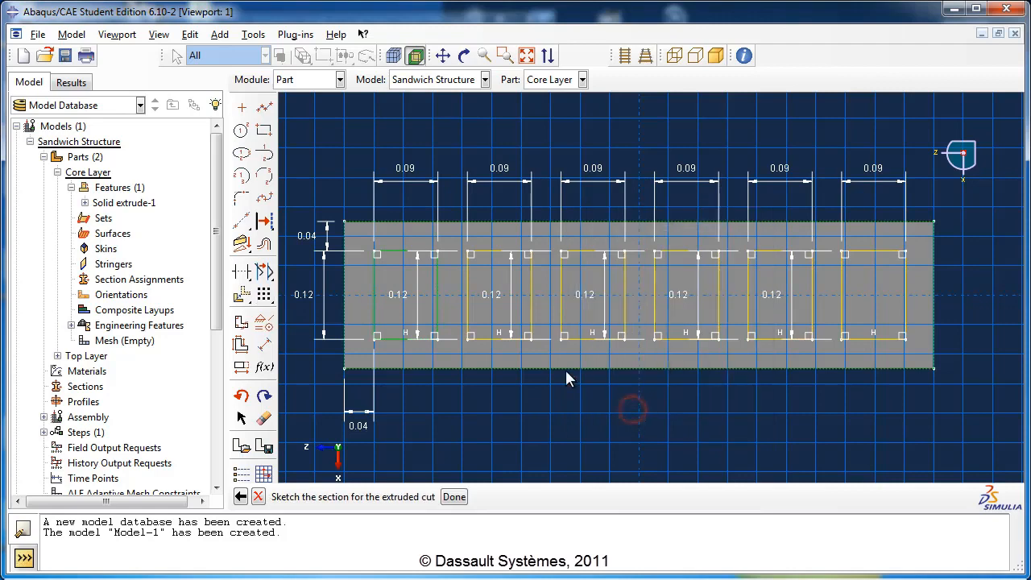
# Step: Finish the sketch and cut the six rectangles through the core with the Through All end condition
pyautogui.click(454, 497)
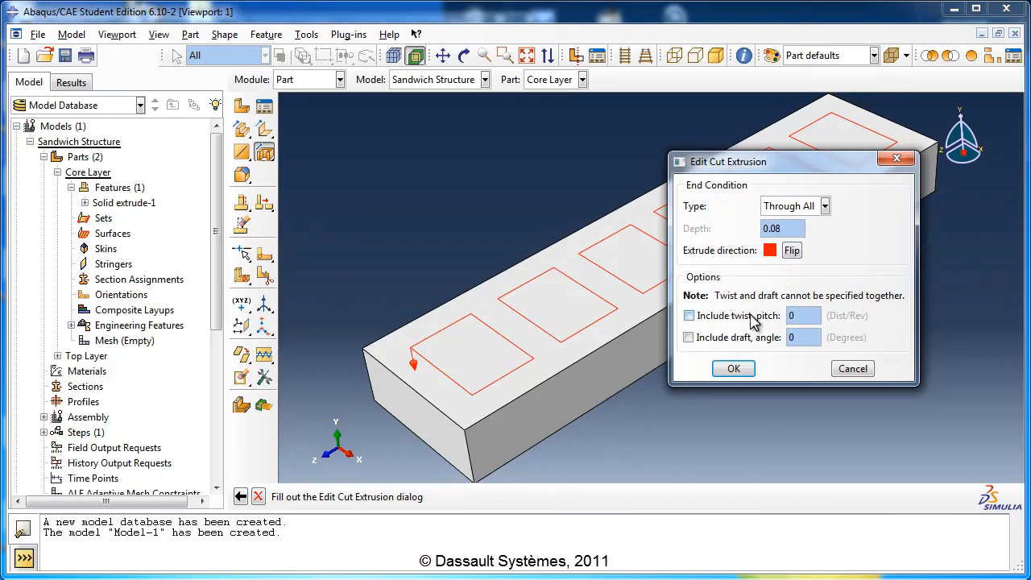
pyautogui.click(725, 369)
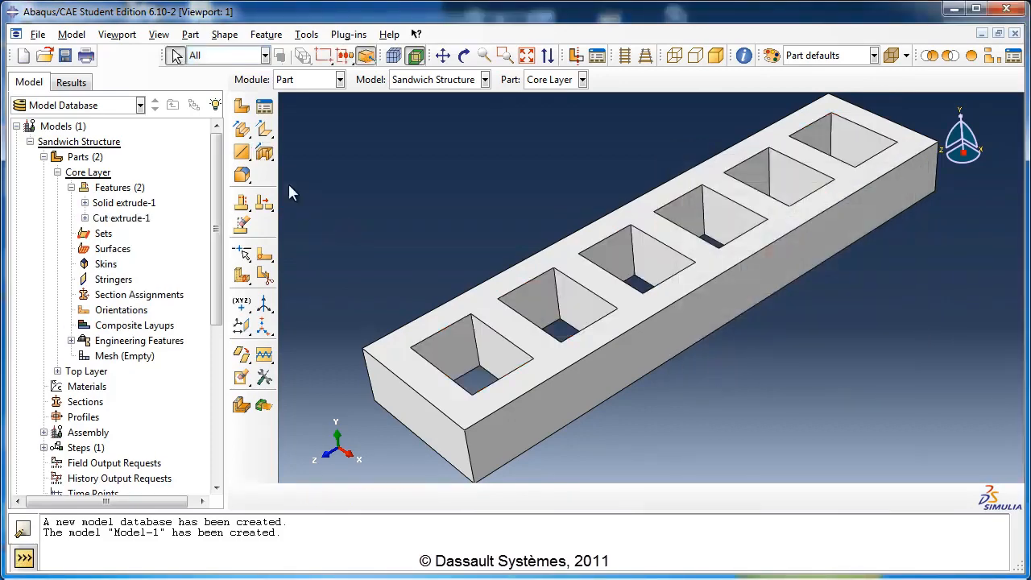
pyautogui.click(464, 56)
pyautogui.moveTo(666, 233); pyautogui.dragTo(693, 253)
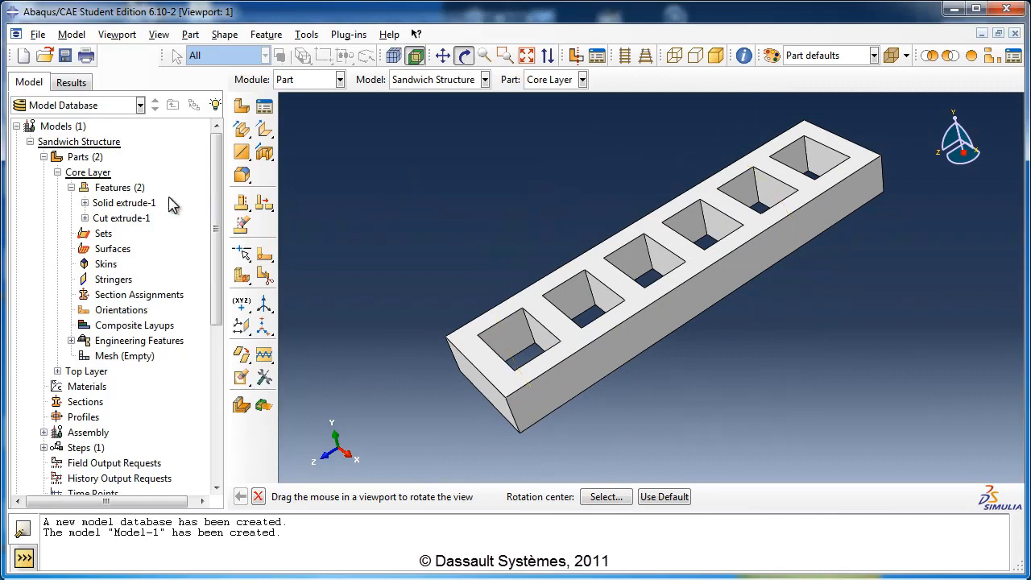
# Step: Create a 3D deformable solid extrusion part named Bottom Layer with an approximate size of 2
pyautogui.click(71, 187)
pyautogui.click(57, 173)
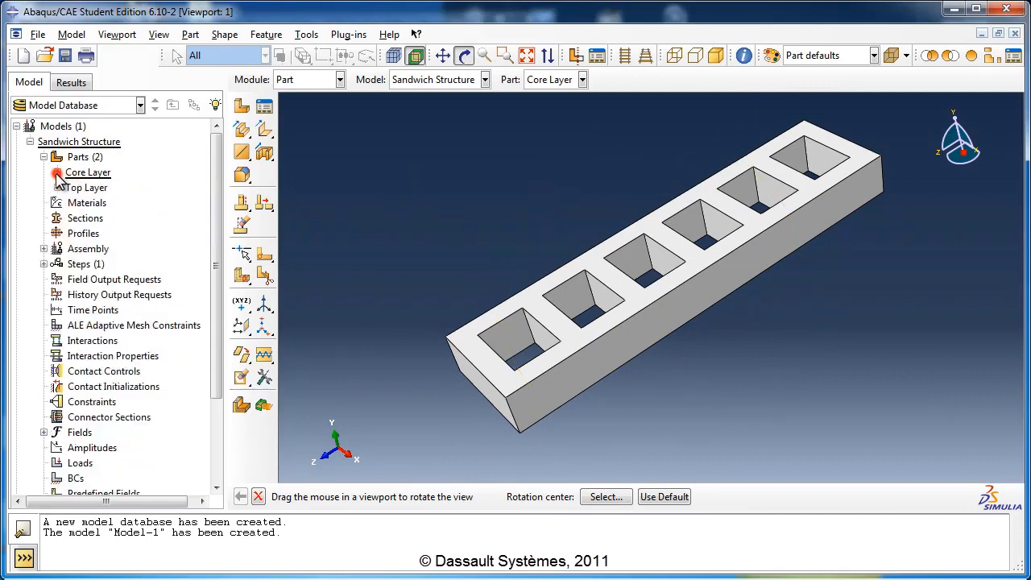
pyautogui.doubleClick(81, 157)
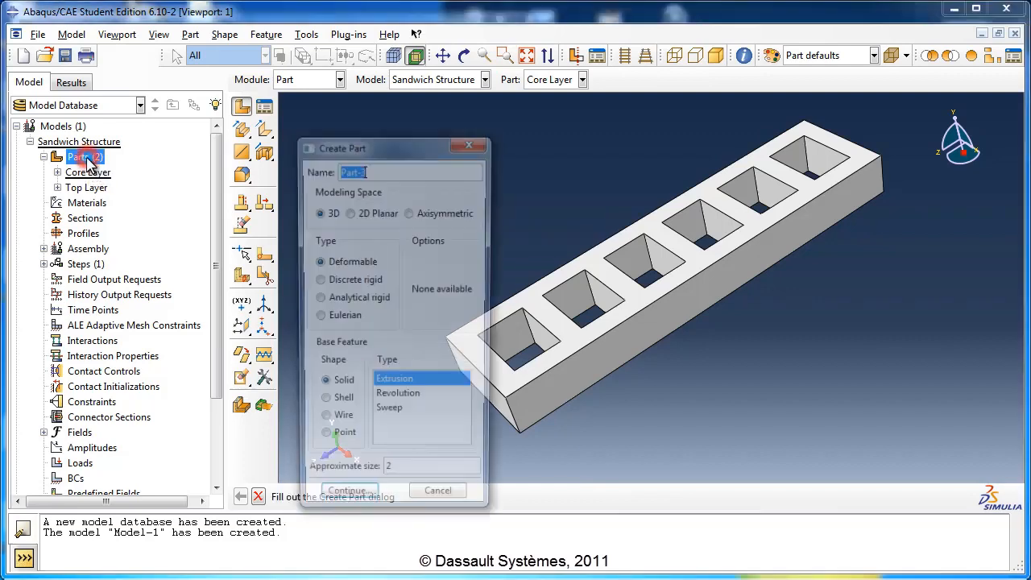
pyautogui.write('Bo')
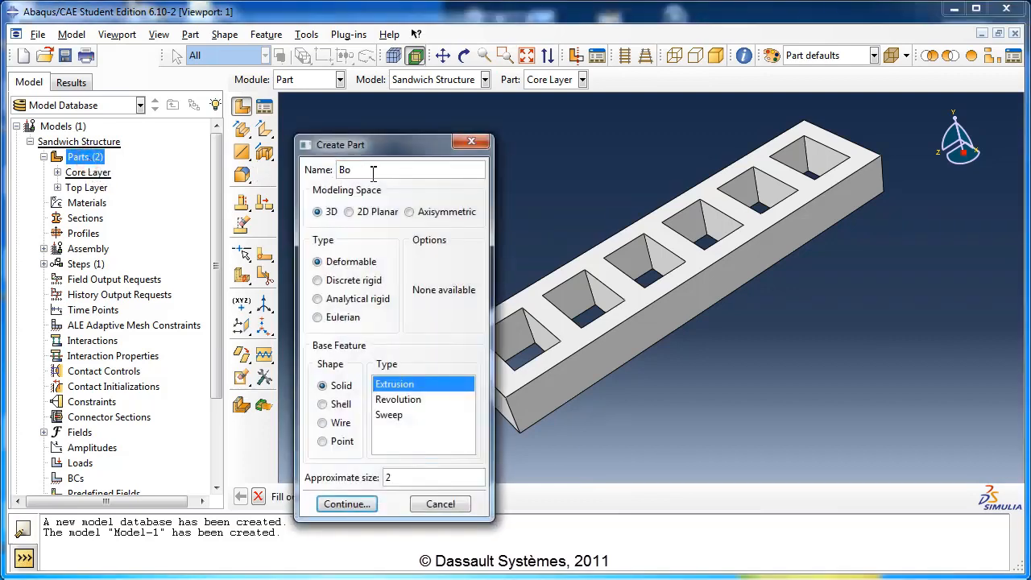
pyautogui.write('ttom Layer')
pyautogui.click(344, 504)
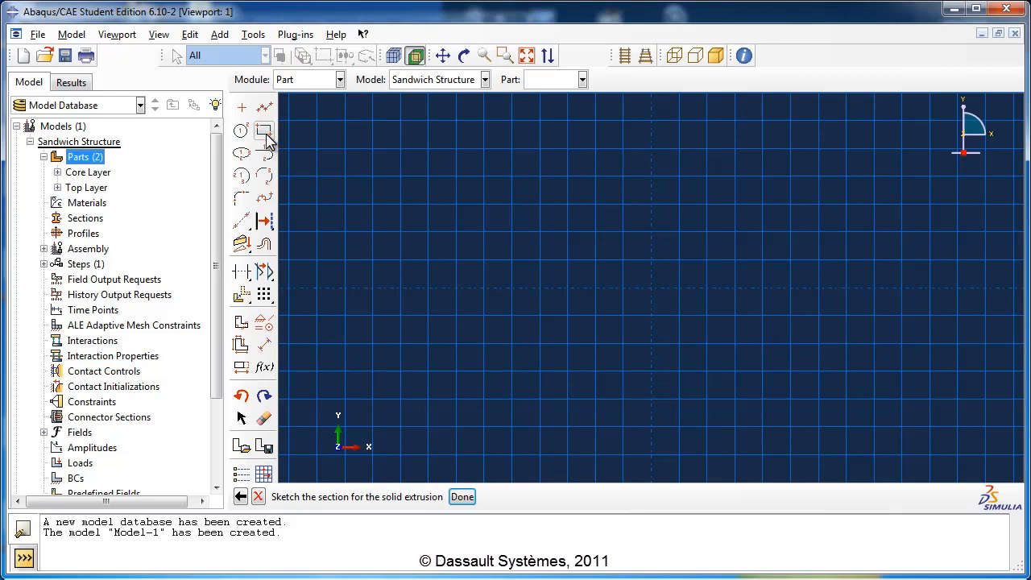
# Step: Sketch a rectangle about 0.225 wide and 0.06 high, with its lower-left corner at the origin
pyautogui.click(266, 134)
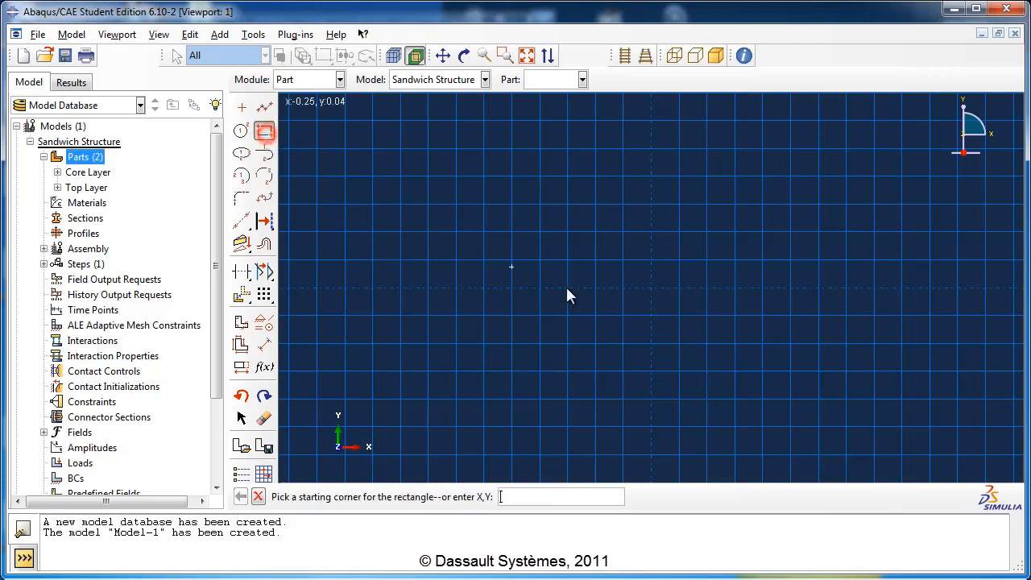
pyautogui.click(651, 284)
pyautogui.click(773, 256)
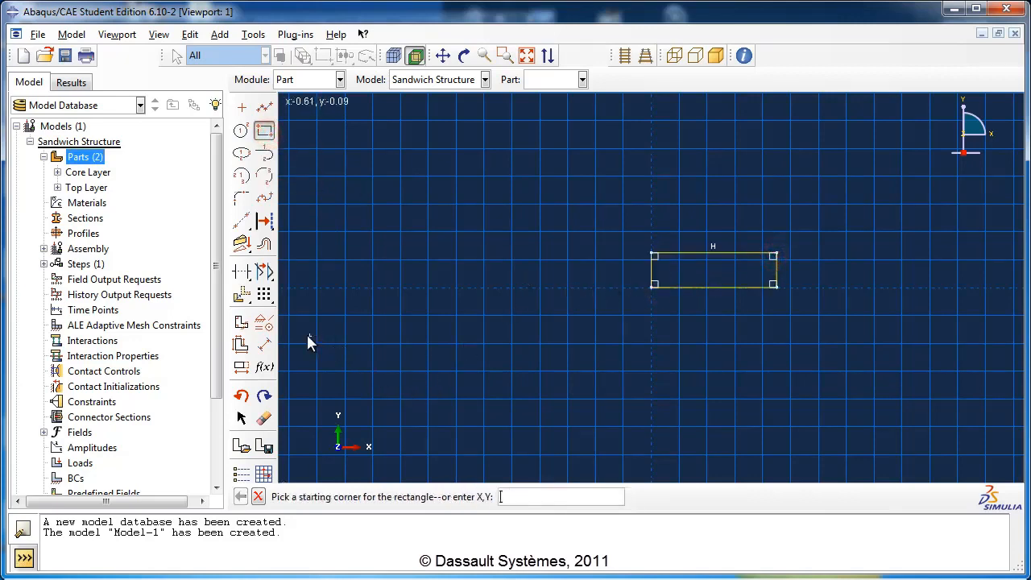
# Step: Dimension the Bottom Layer rectangle's width as 0.2
pyautogui.click(267, 346)
pyautogui.click(695, 285)
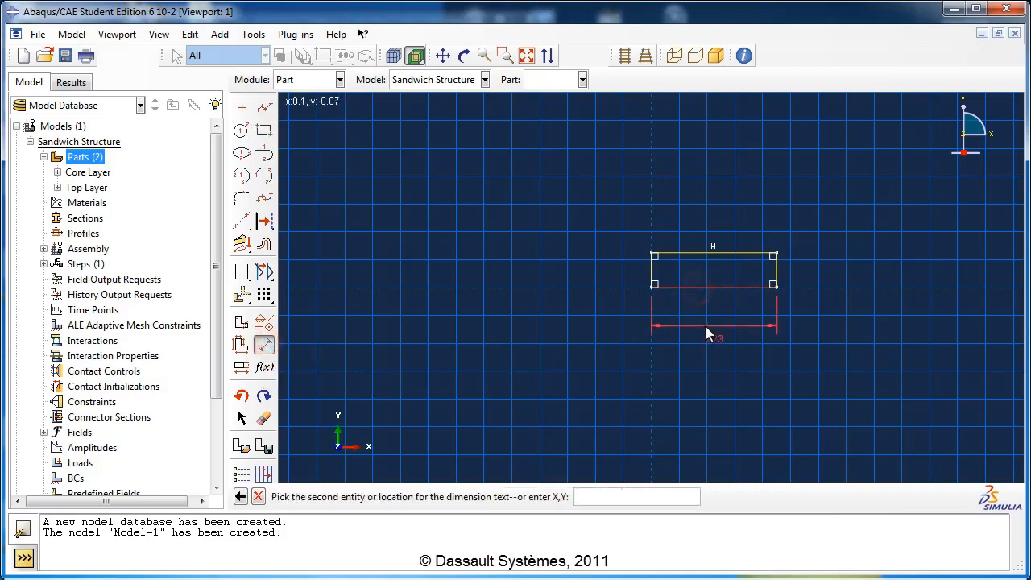
pyautogui.click(705, 325)
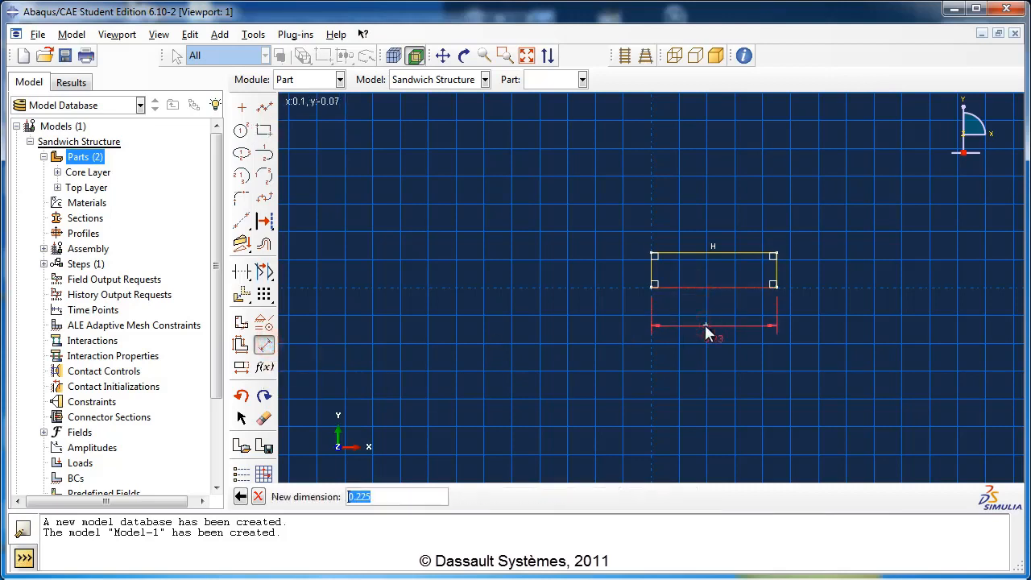
pyautogui.write('0')
pyautogui.press('Return')
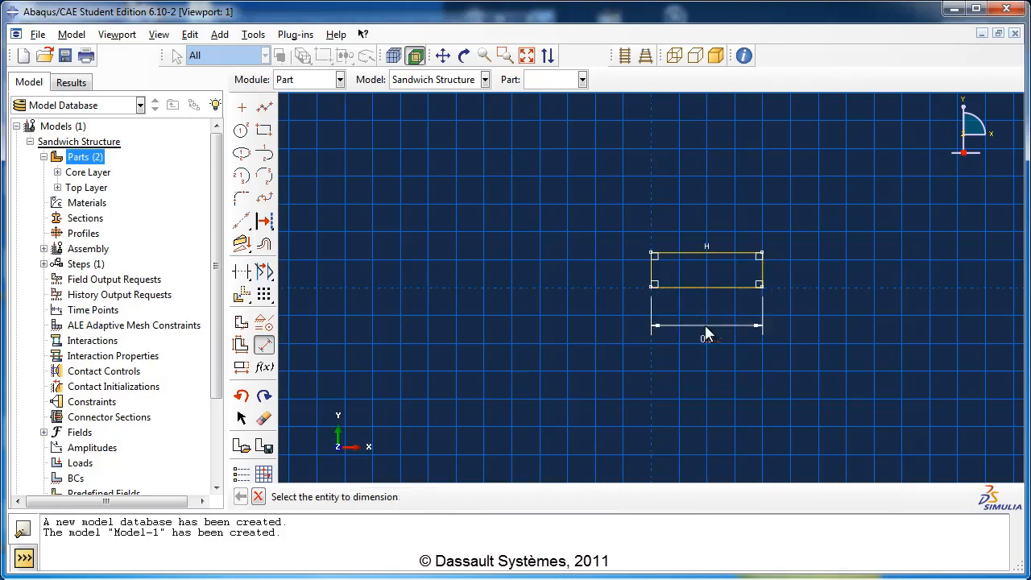
# Step: Dimension the Bottom Layer rectangle's height as 0.03
pyautogui.click(653, 278)
pyautogui.click(620, 272)
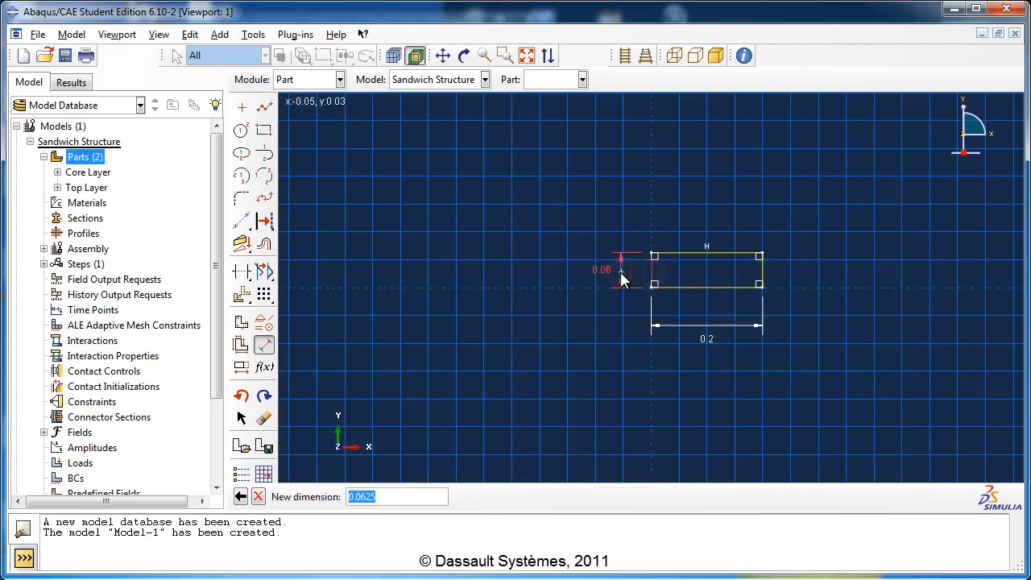
pyautogui.write('0.03')
pyautogui.press('Return')
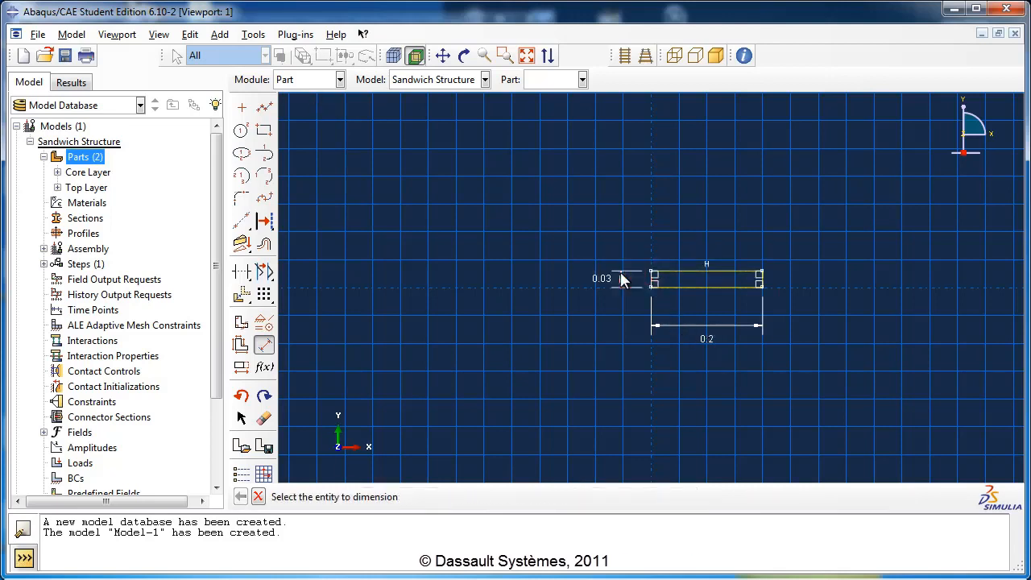
pyautogui.click(258, 496)
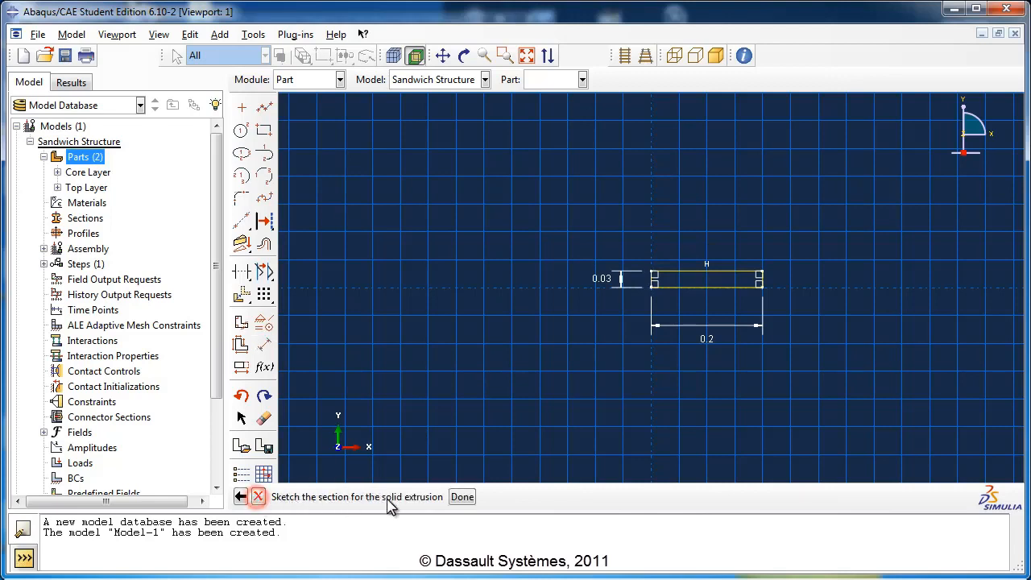
# Step: Finish the section sketch and extrude it to a depth of 0.8
pyautogui.click(461, 497)
pyautogui.write('0')
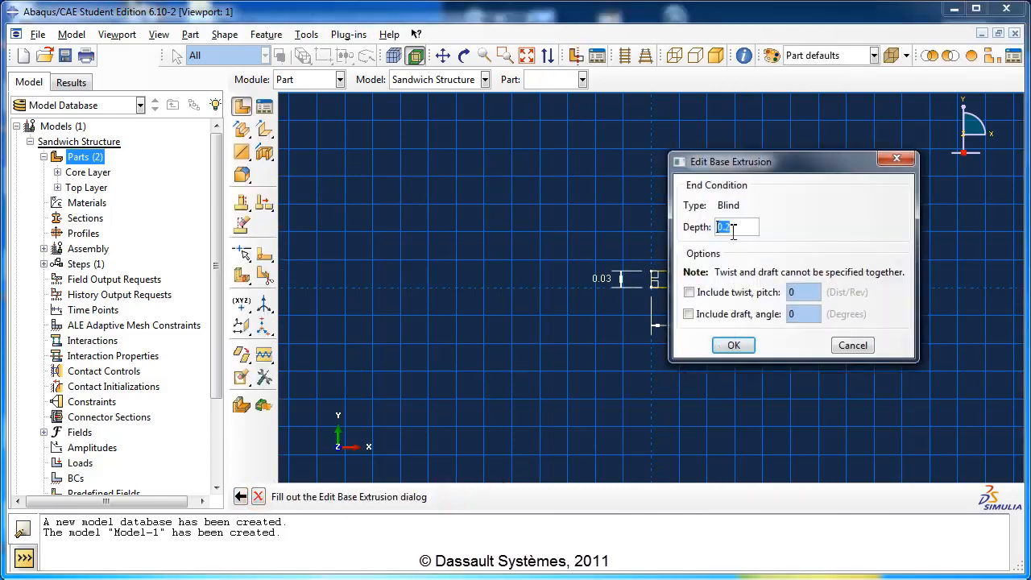
pyautogui.write('.8')
pyautogui.click(733, 345)
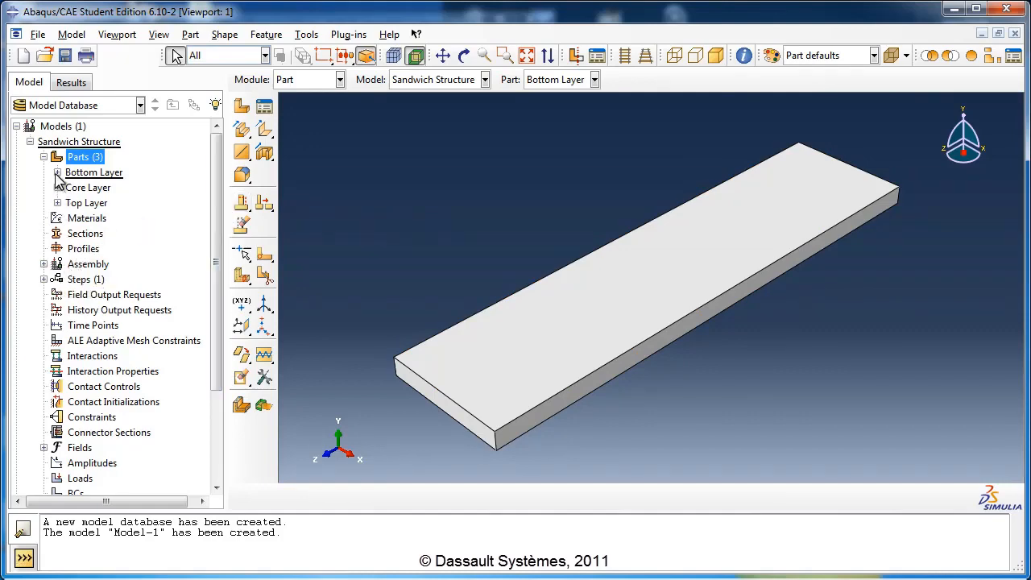
# Step: Start a new material definition in the Sandwich Structure model and name it AISI 1005 Steel
pyautogui.click(43, 158)
pyautogui.doubleClick(90, 172)
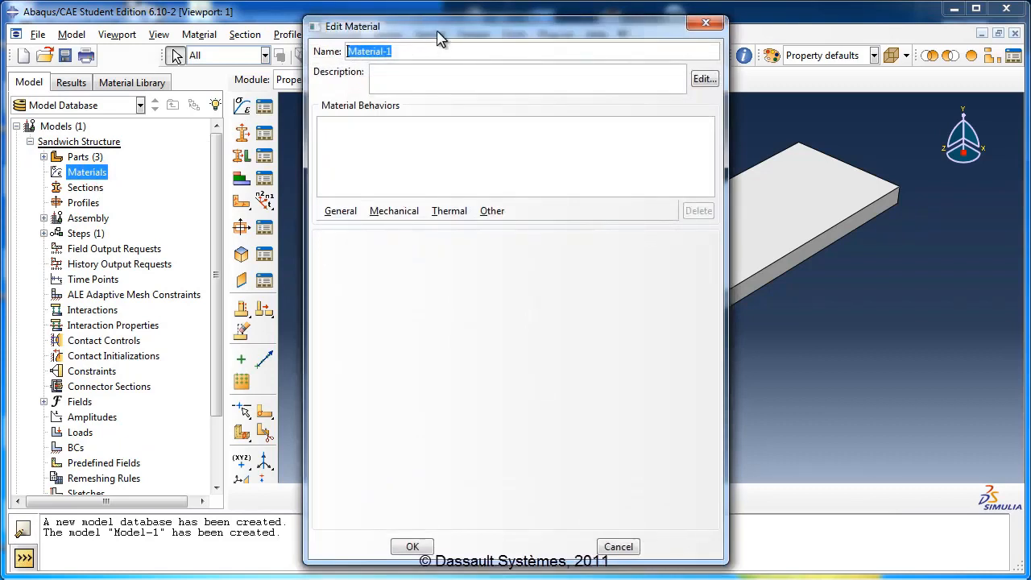
pyautogui.moveTo(440, 37); pyautogui.dragTo(369, 39)
pyautogui.write('AISI 1005 Steel')
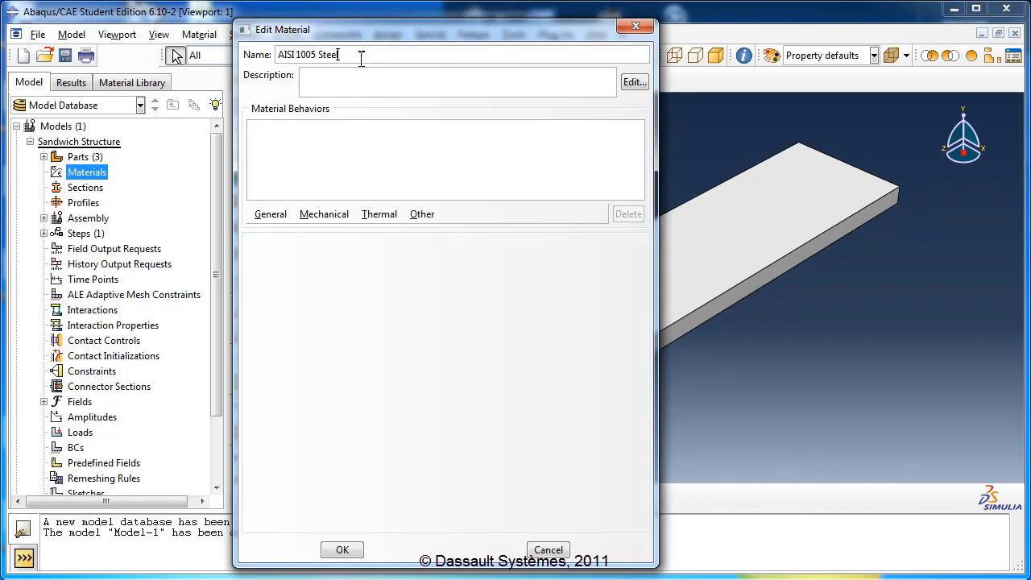
# Step: Add a density behavior to the AISI 1005 Steel material with a mass density of 7800
pyautogui.click(274, 215)
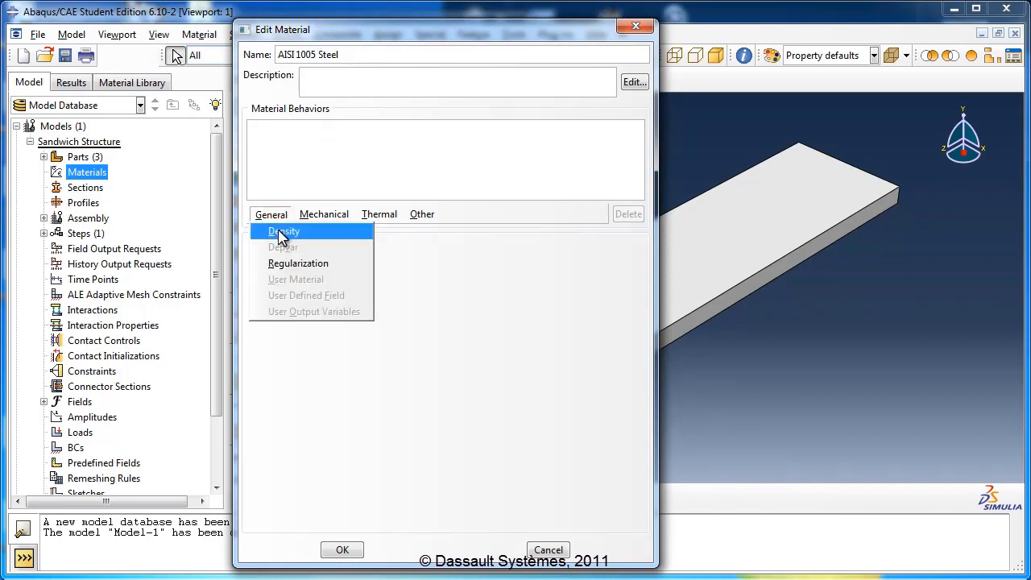
pyautogui.click(282, 232)
pyautogui.click(300, 348)
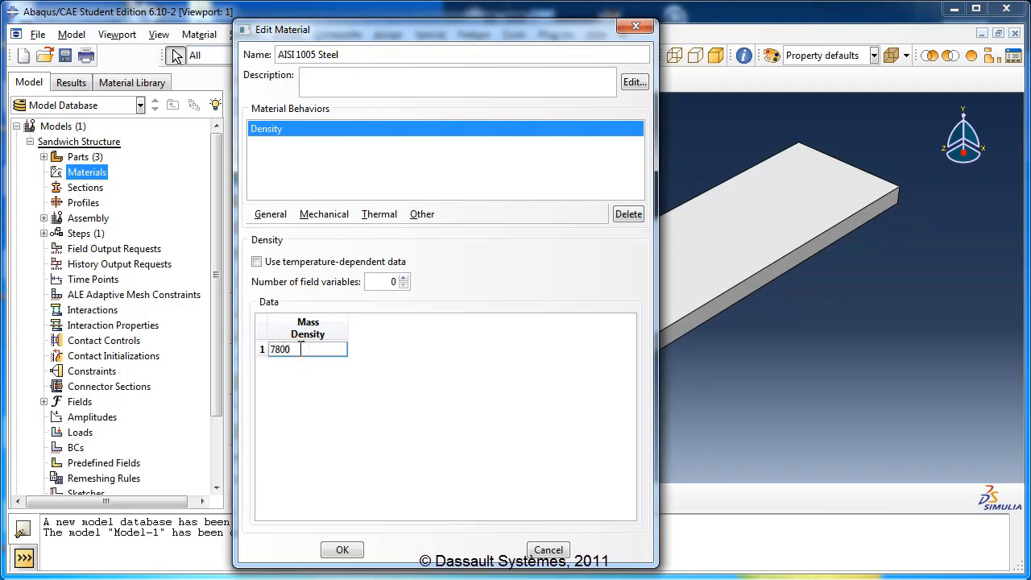
pyautogui.click(396, 369)
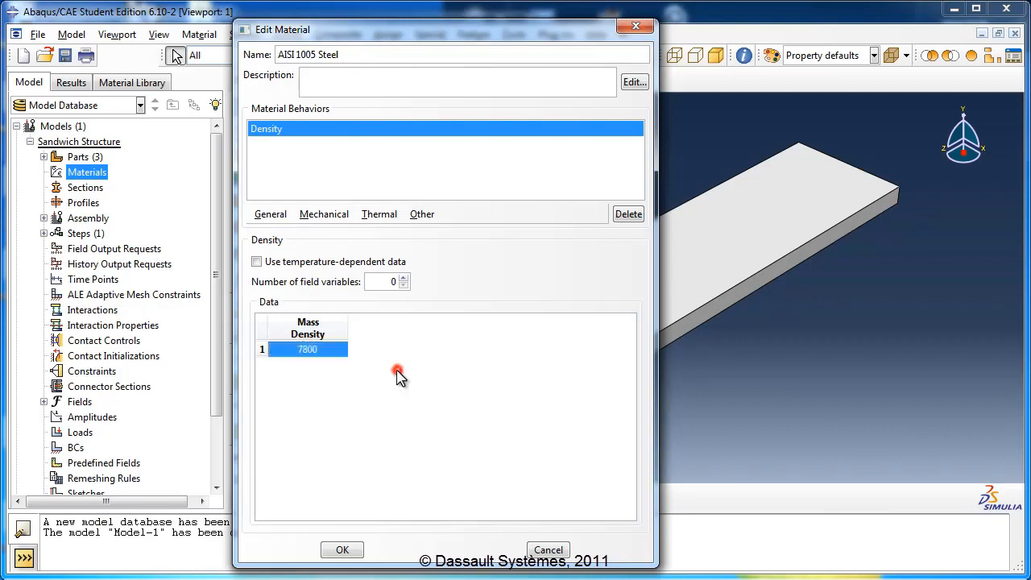
# Step: Add an isotropic elastic behavior to AISI 1005 Steel with Young's modulus 200E9 and Poisson's ratio 0.29, and save the material
pyautogui.click(326, 218)
pyautogui.moveTo(364, 236)
pyautogui.click(535, 234)
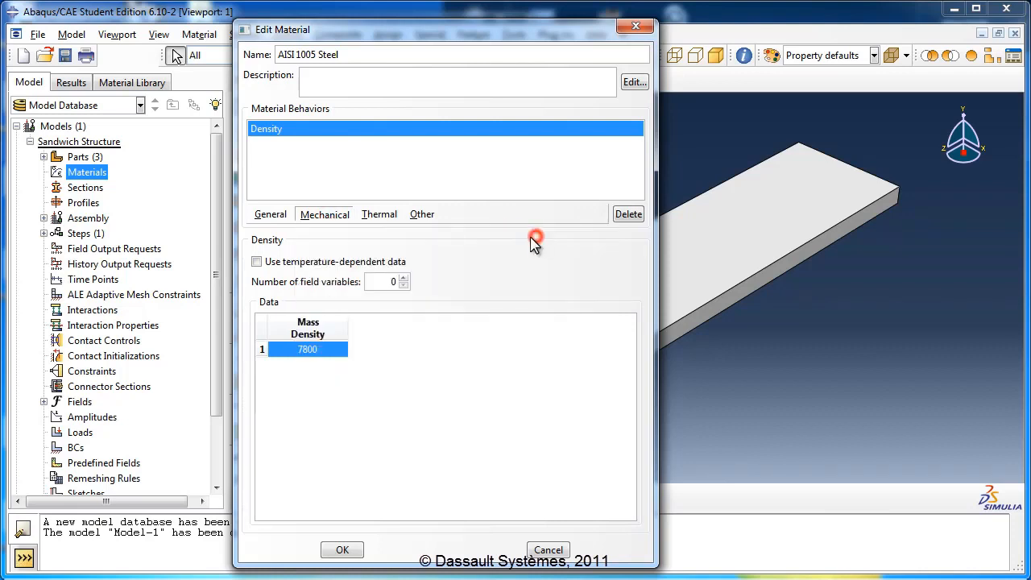
pyautogui.click(315, 434)
pyautogui.write('2')
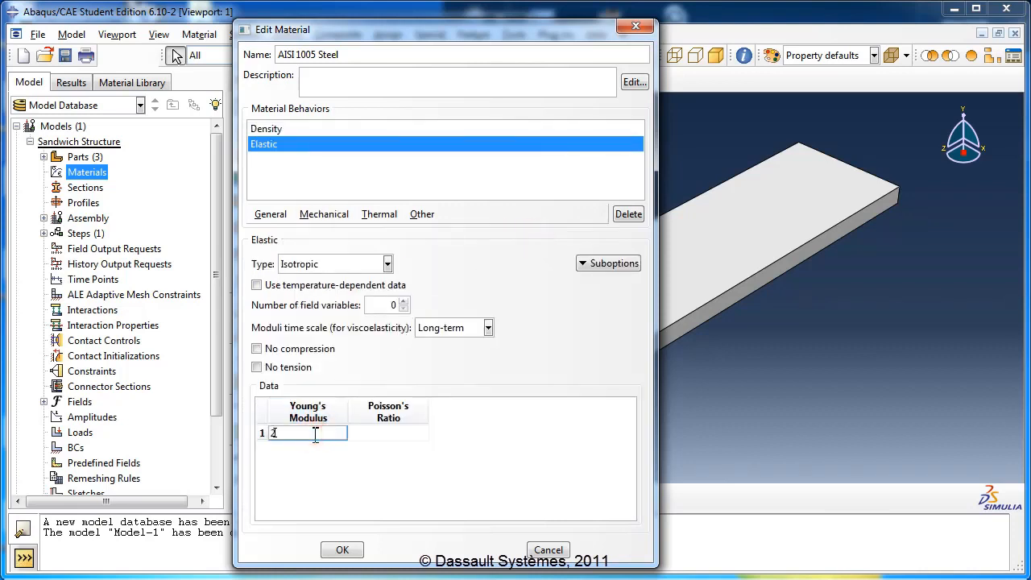
pyautogui.write('00E9')
pyautogui.press('Tab')
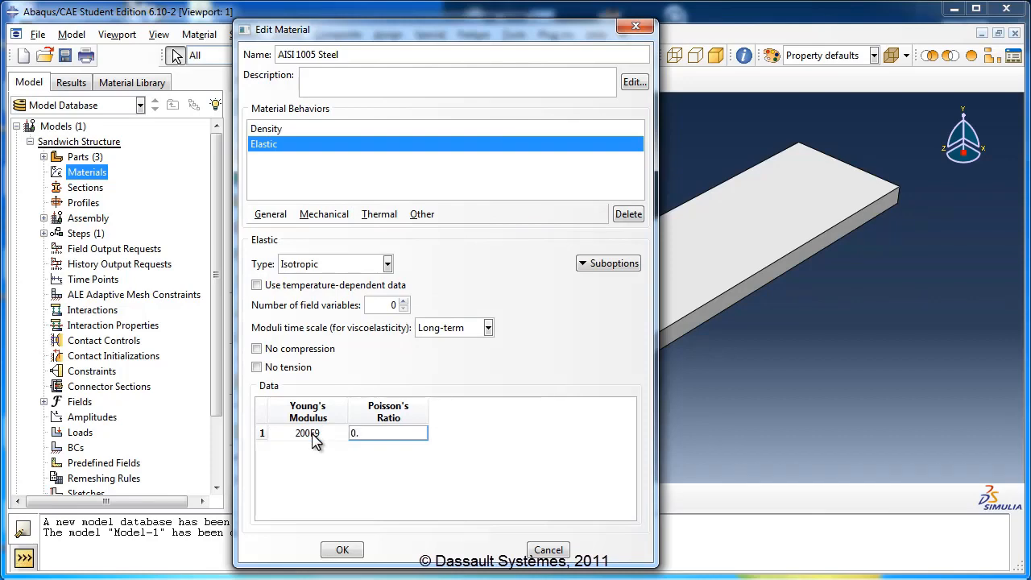
pyautogui.click(422, 449)
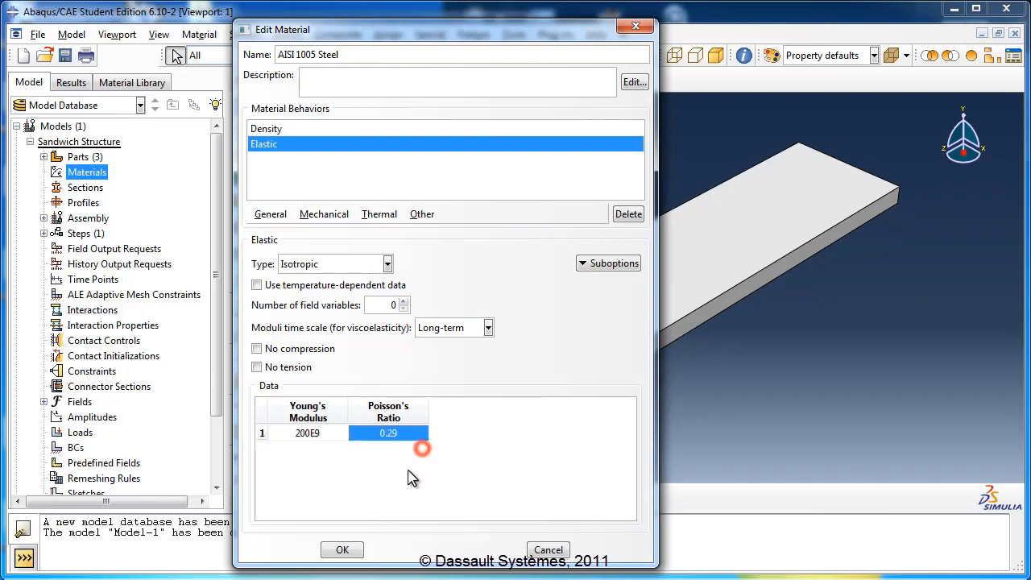
pyautogui.click(343, 549)
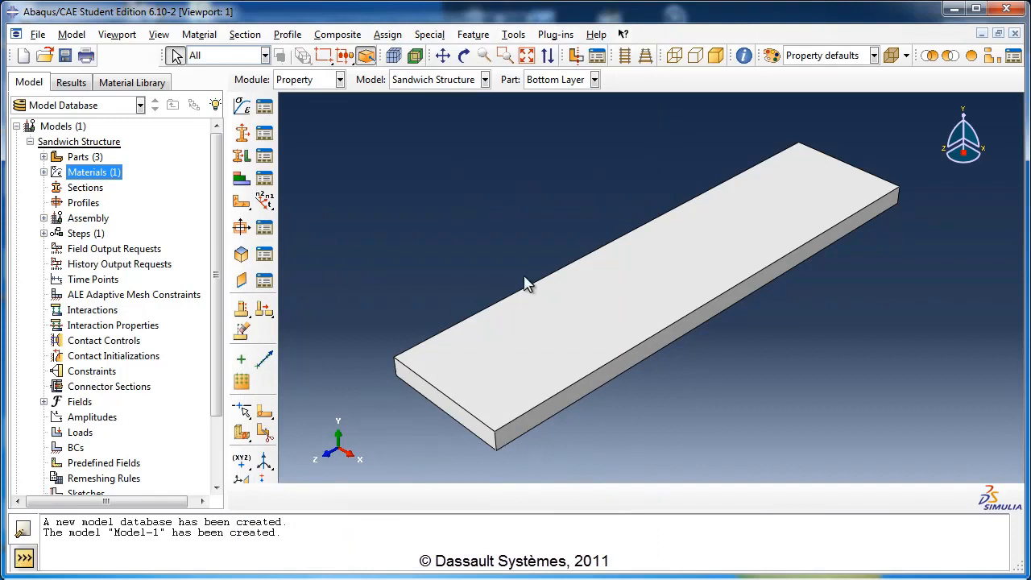
# Step: Create a solid homogeneous section named Top Layer Section that uses the AISI 1005 Steel material
pyautogui.click(85, 187)
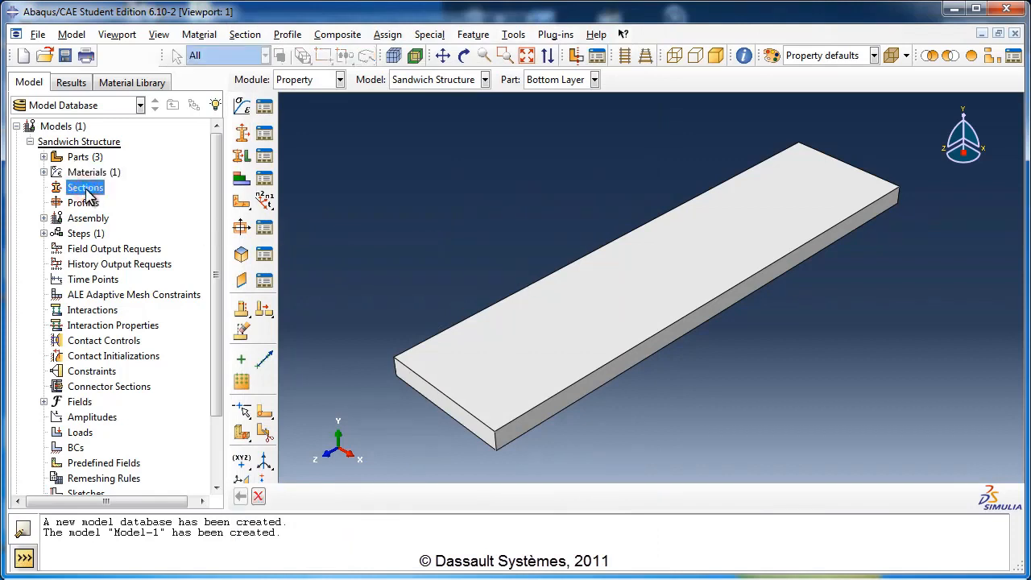
pyautogui.doubleClick(84, 188)
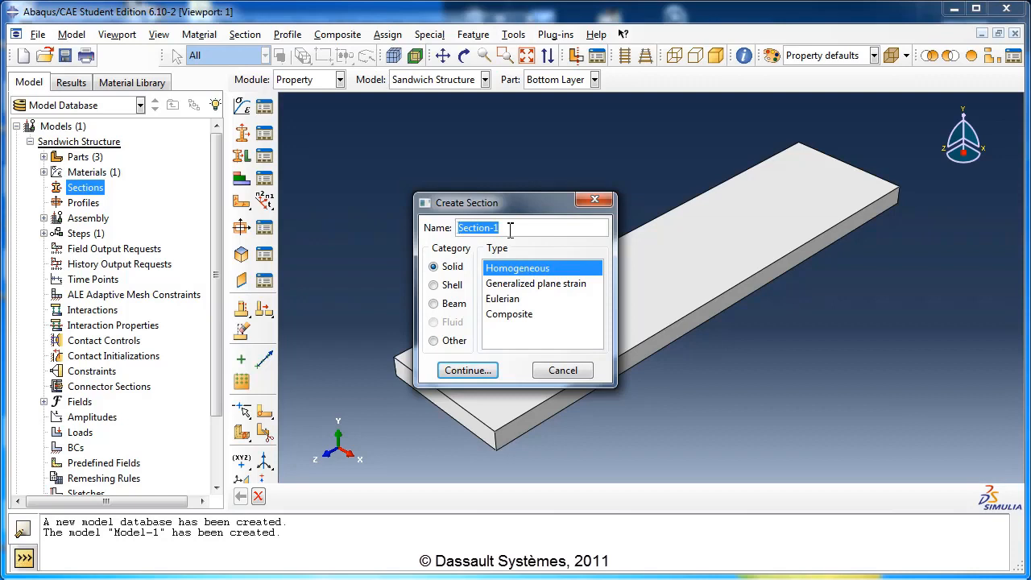
pyautogui.write('Top Layer')
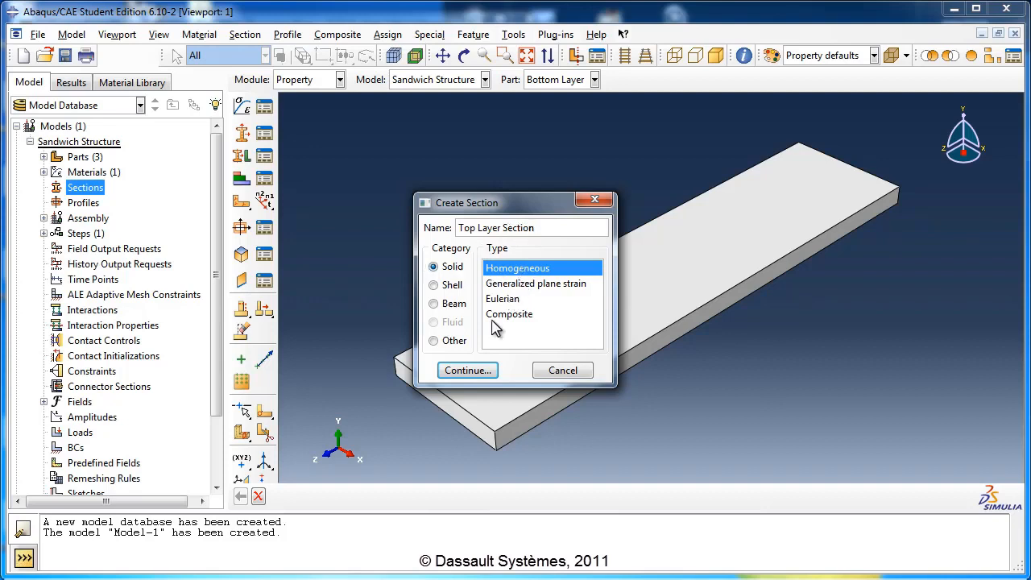
pyautogui.click(470, 372)
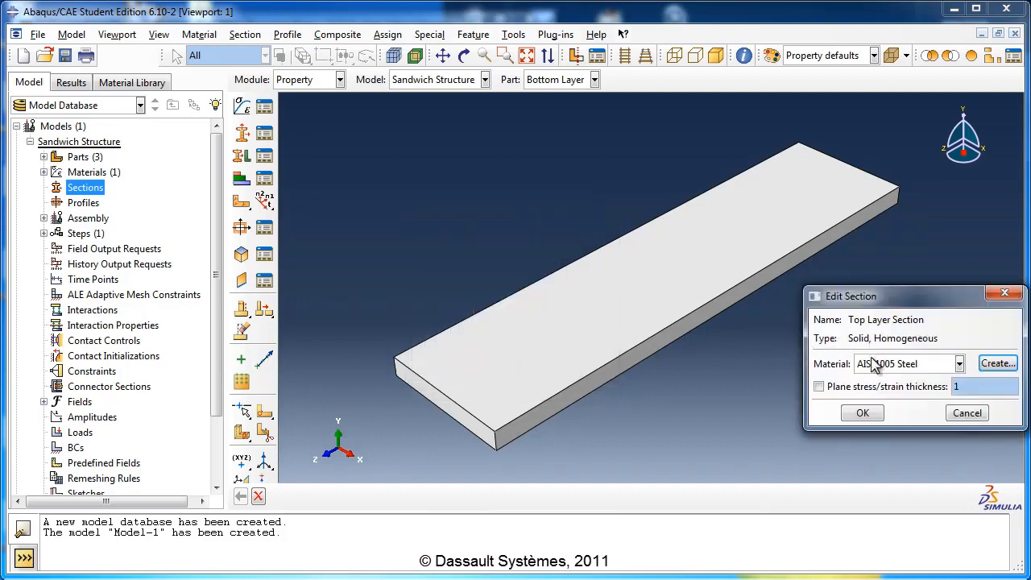
pyautogui.click(863, 413)
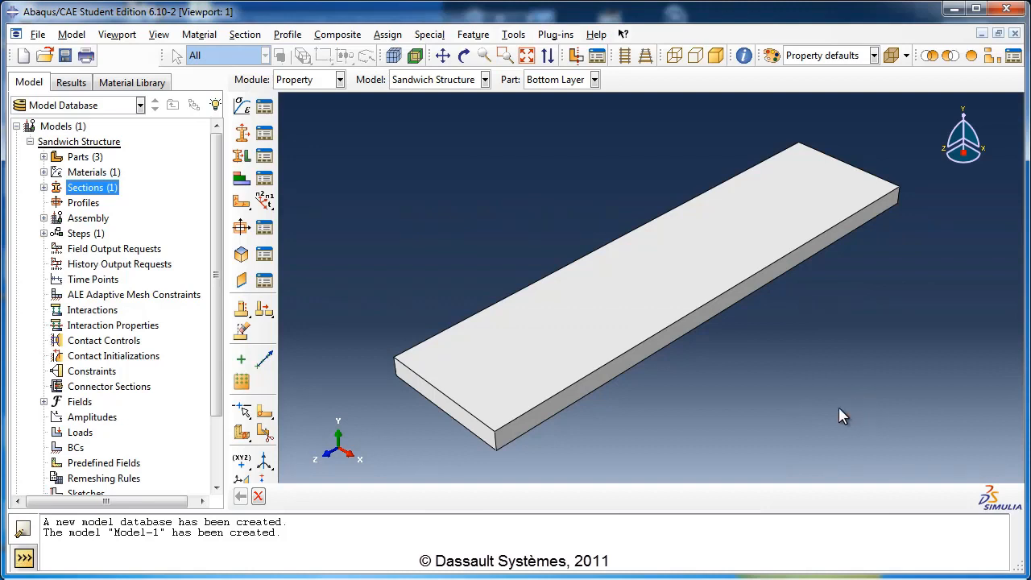
# Step: Create a solid homogeneous section named Core Layer Section that uses the AISI 1005 Steel material
pyautogui.doubleClick(76, 188)
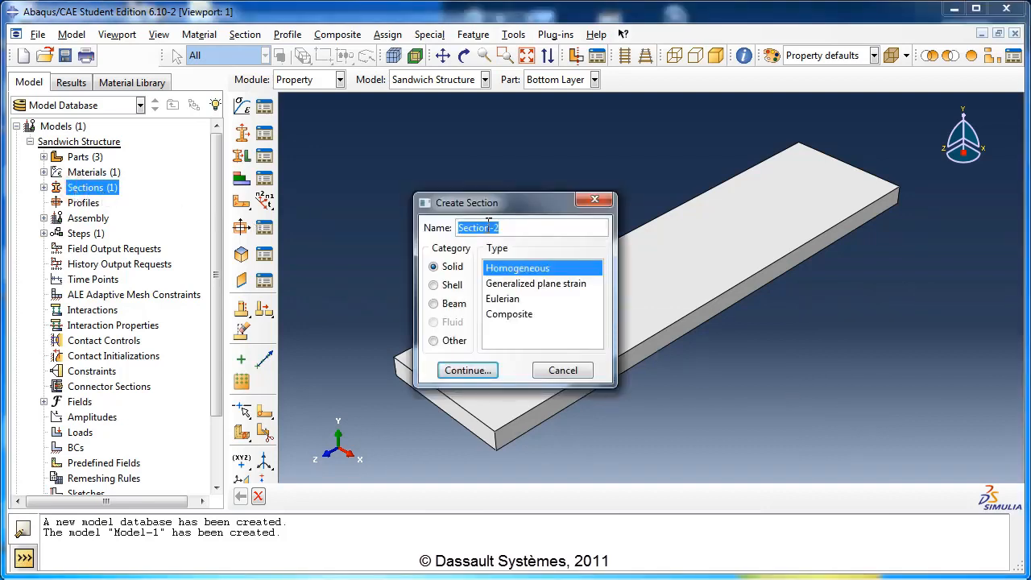
pyautogui.write('Core Layer')
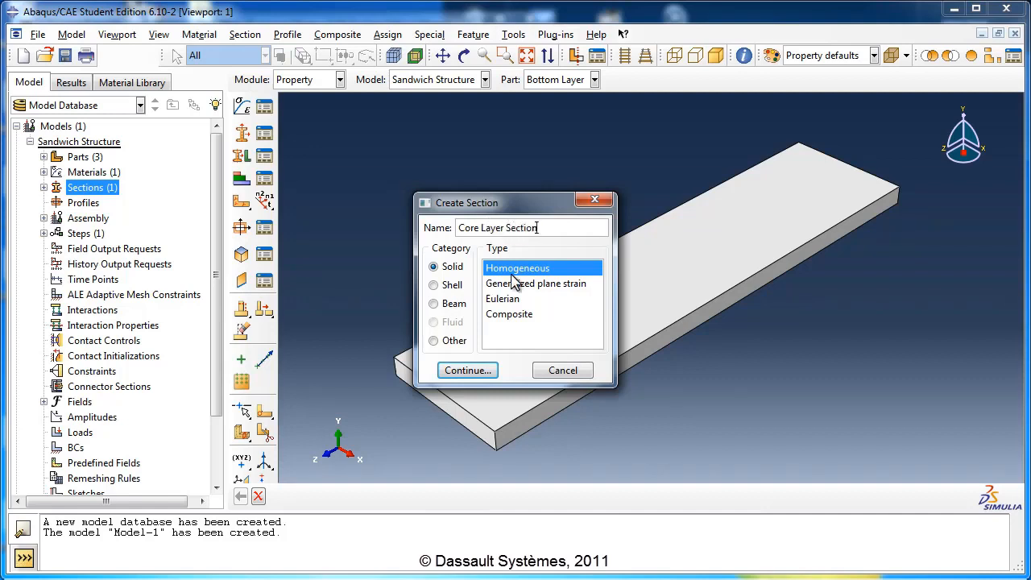
pyautogui.click(469, 370)
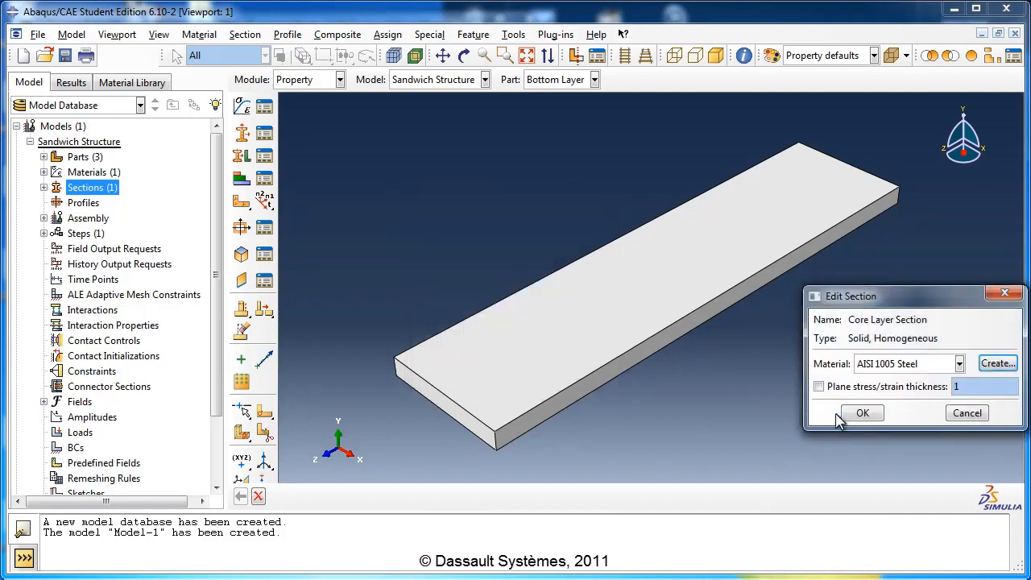
pyautogui.click(856, 414)
# Step: Create a solid homogeneous section named Bottom Layer Section with AISI 1005 Steel, and check the model's defined sections
pyautogui.doubleClick(91, 188)
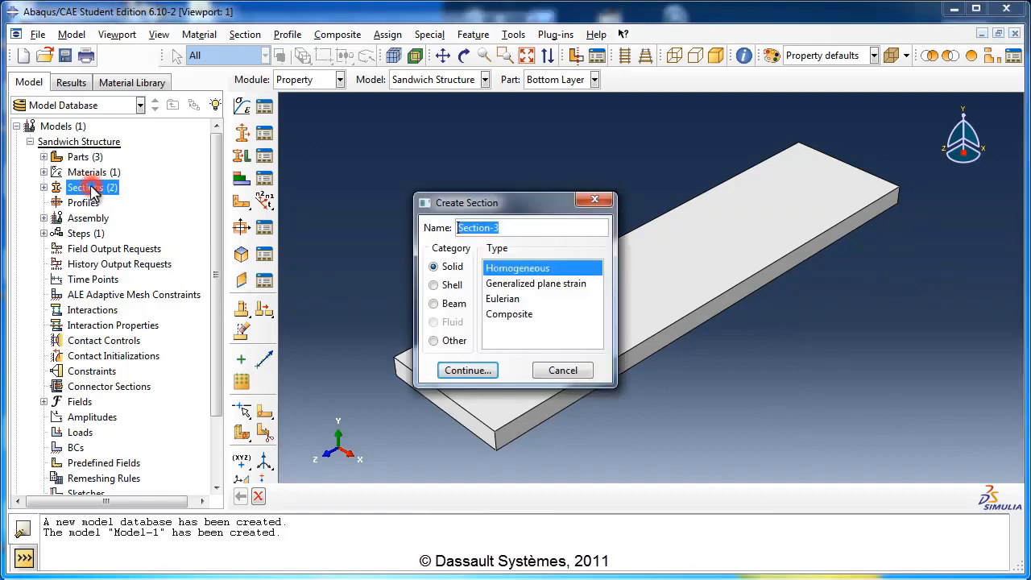
pyautogui.write('Bottom Layer')
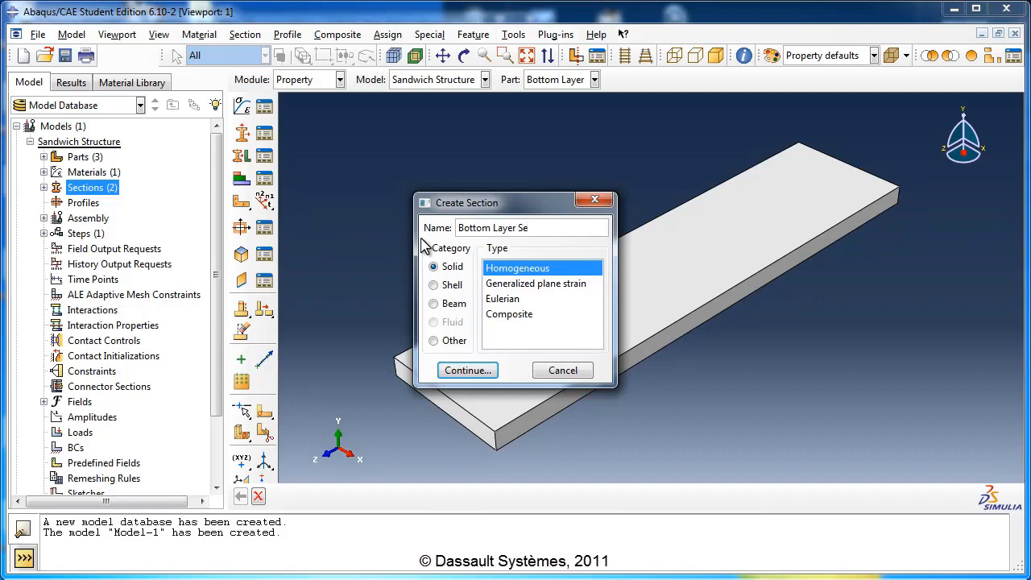
pyautogui.press('Return')
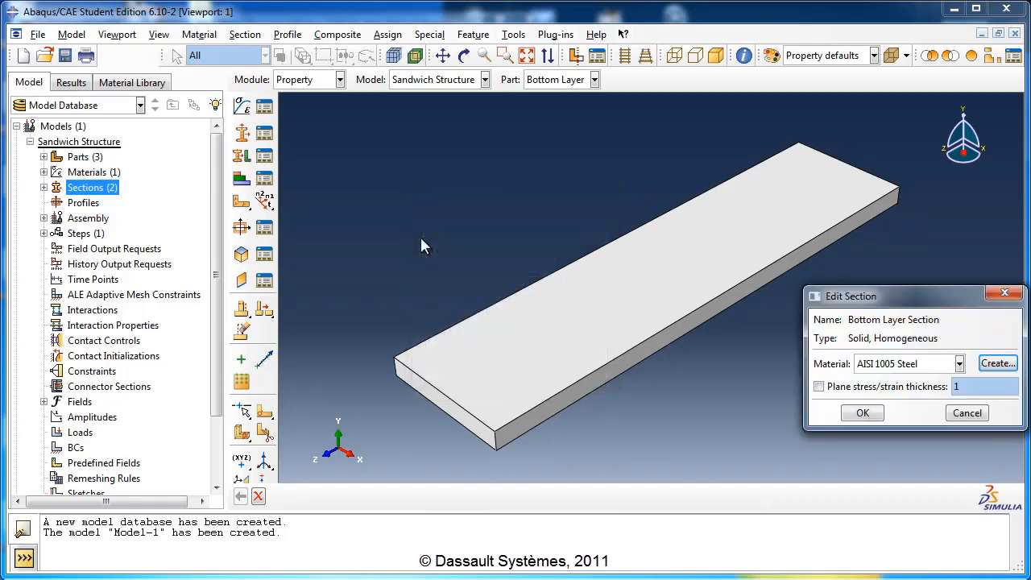
pyautogui.click(863, 414)
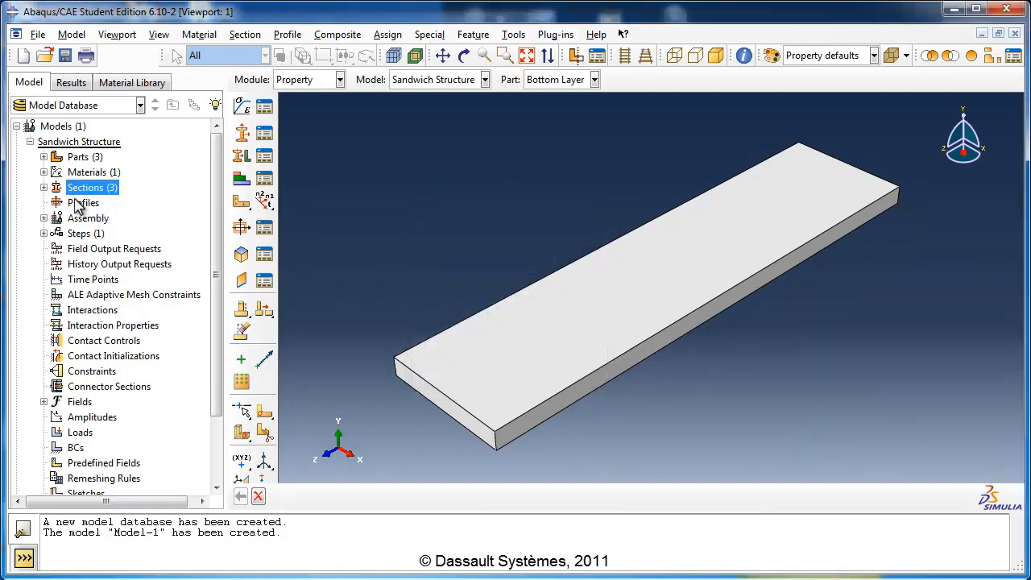
pyautogui.click(44, 186)
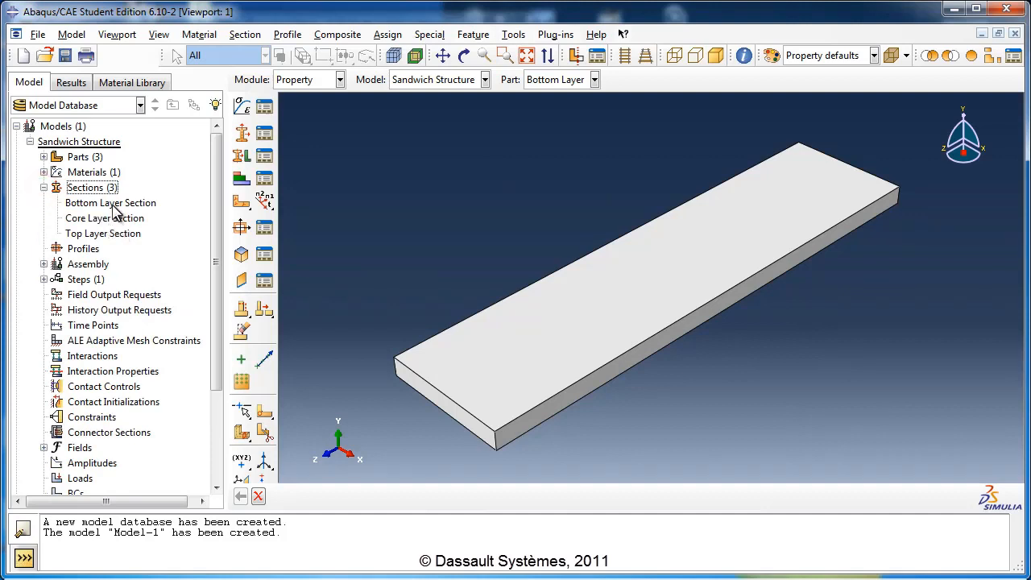
pyautogui.click(45, 188)
# Step: Assign the Bottom Layer Section to the entire Bottom Layer part
pyautogui.click(44, 157)
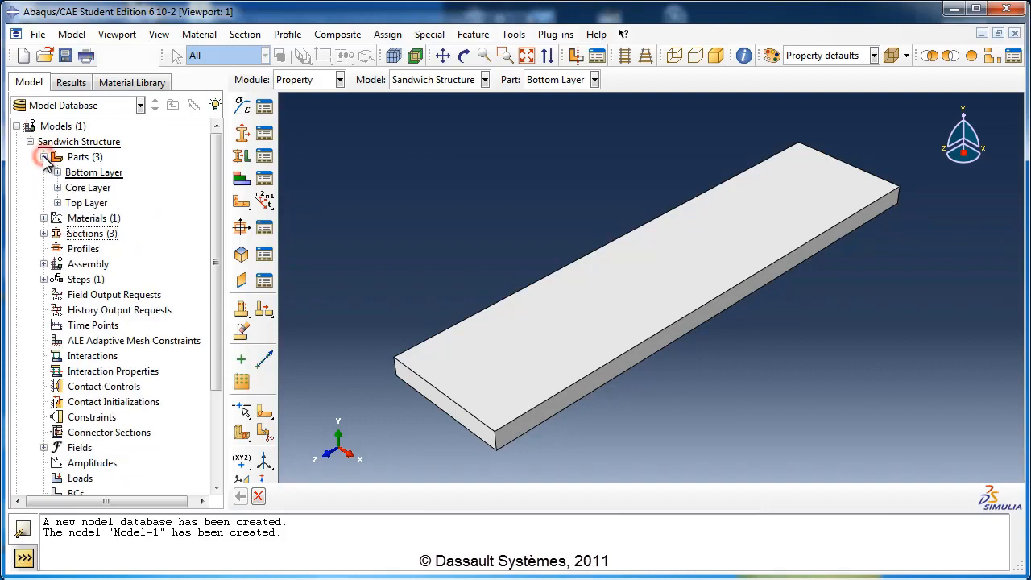
pyautogui.click(58, 173)
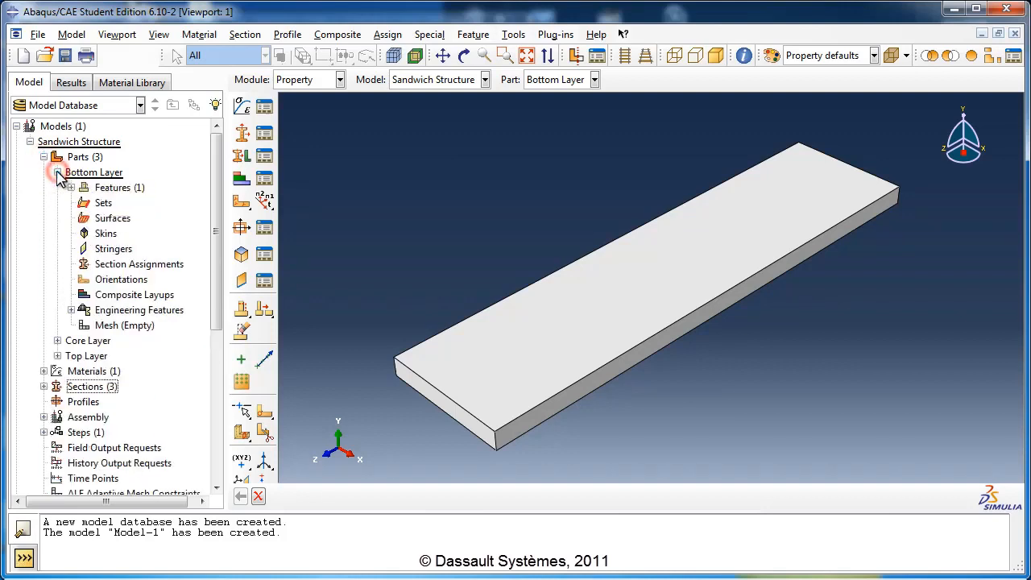
pyautogui.doubleClick(139, 264)
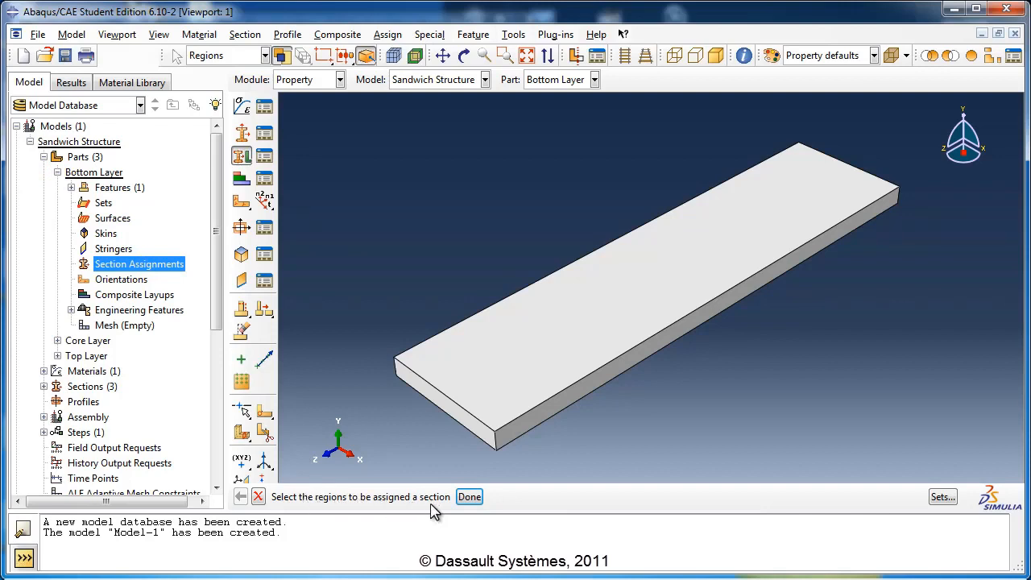
pyautogui.moveTo(387, 192); pyautogui.dragTo(902, 459)
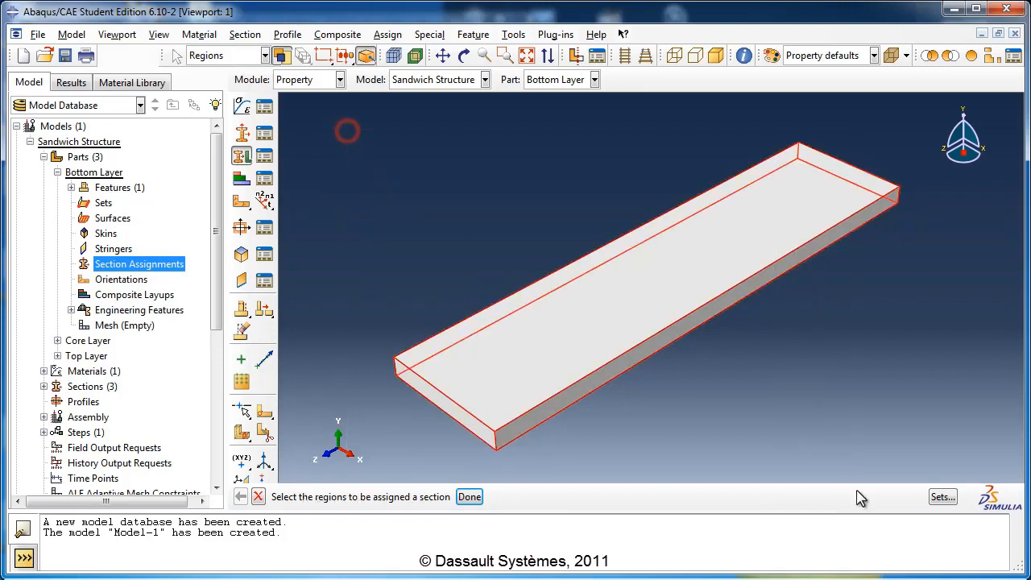
pyautogui.click(472, 498)
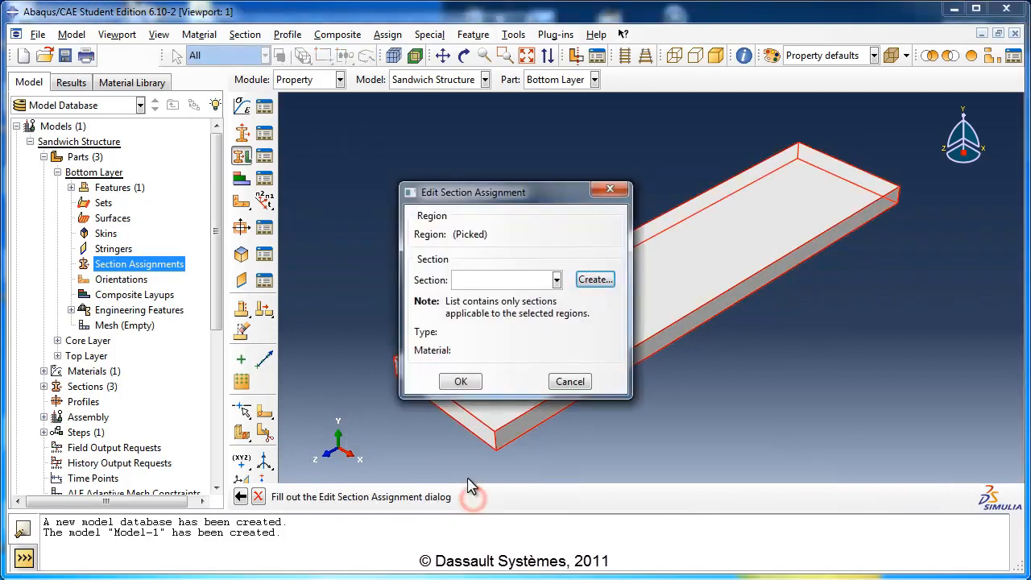
pyautogui.click(515, 280)
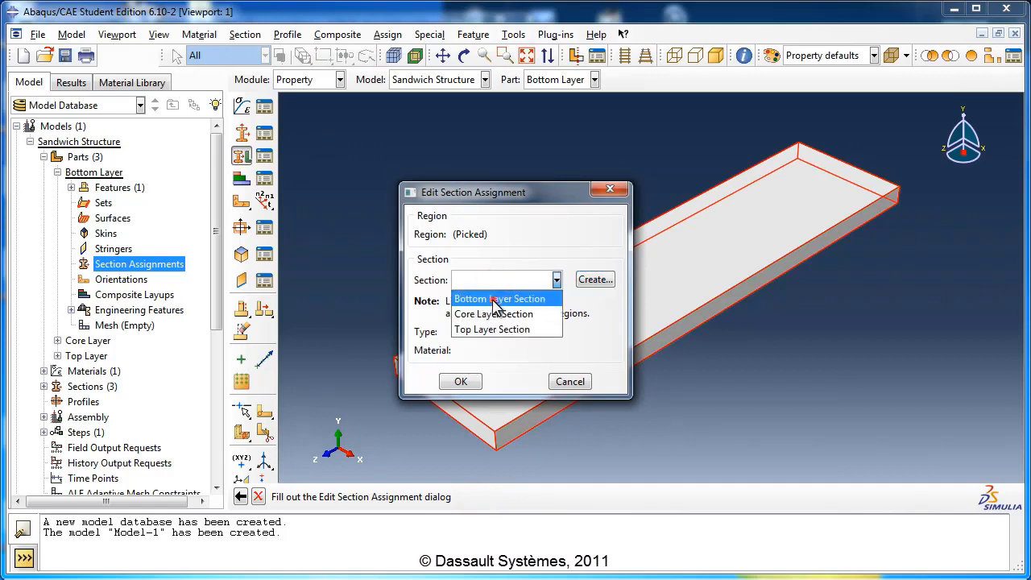
pyautogui.click(495, 300)
pyautogui.click(460, 382)
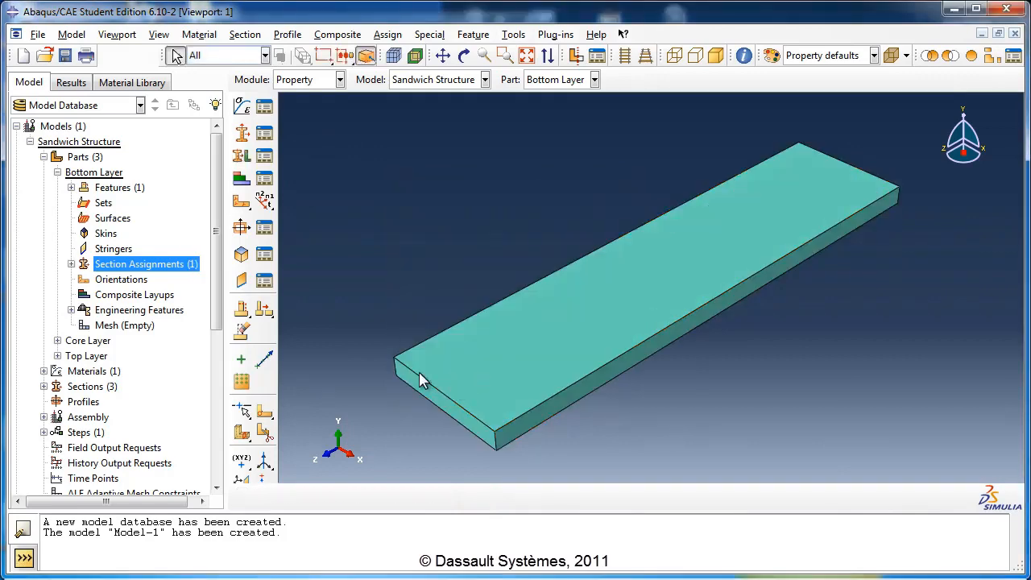
# Step: Assign the Core Layer Section to the entire Core Layer part
pyautogui.click(58, 173)
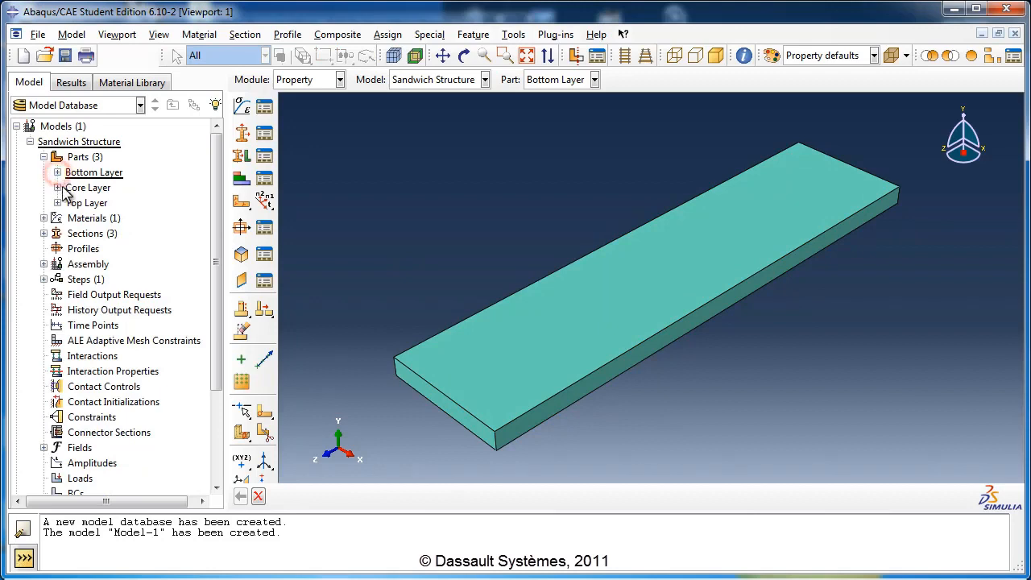
pyautogui.doubleClick(71, 189)
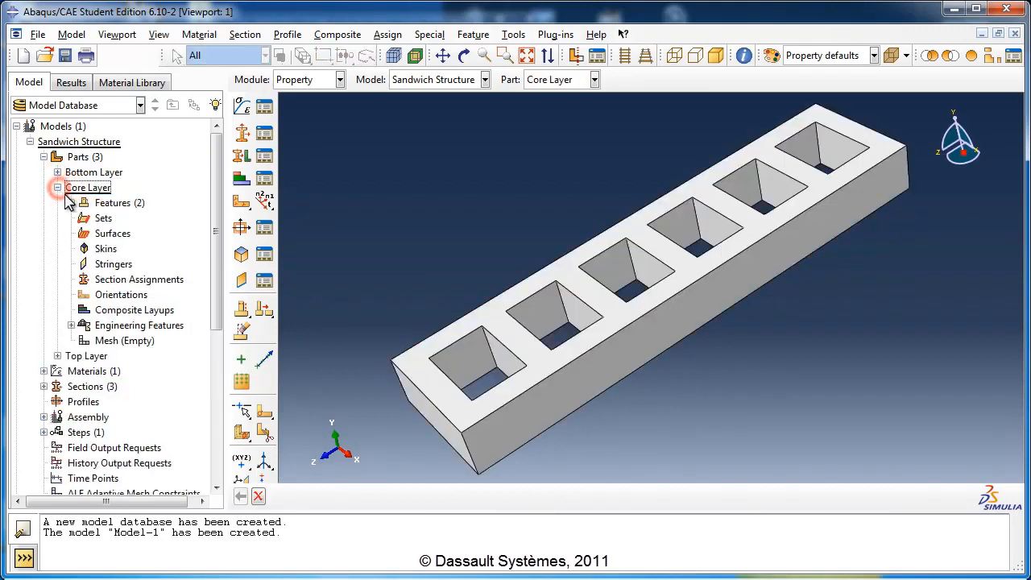
pyautogui.doubleClick(119, 279)
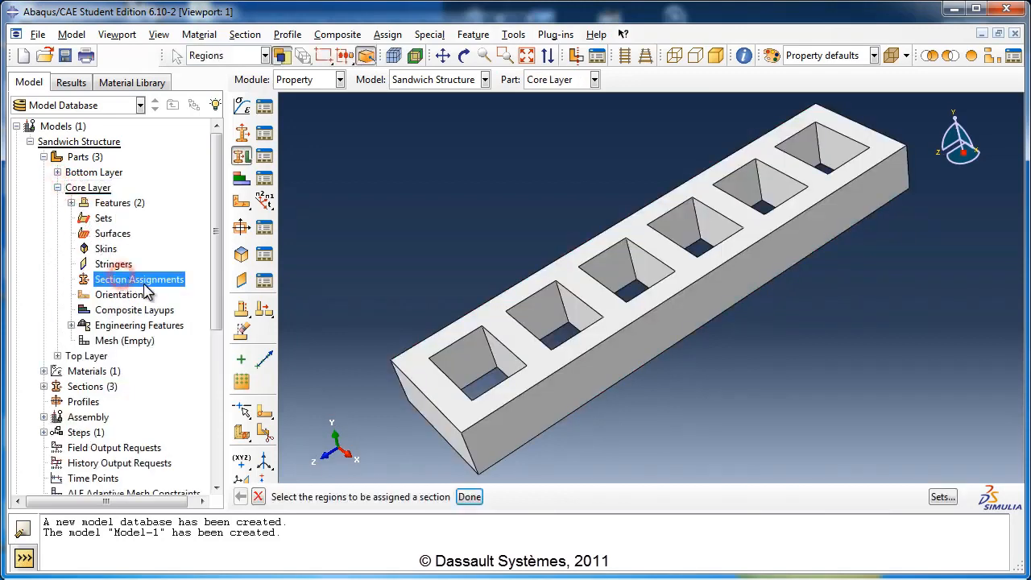
pyautogui.moveTo(346, 118); pyautogui.dragTo(933, 441)
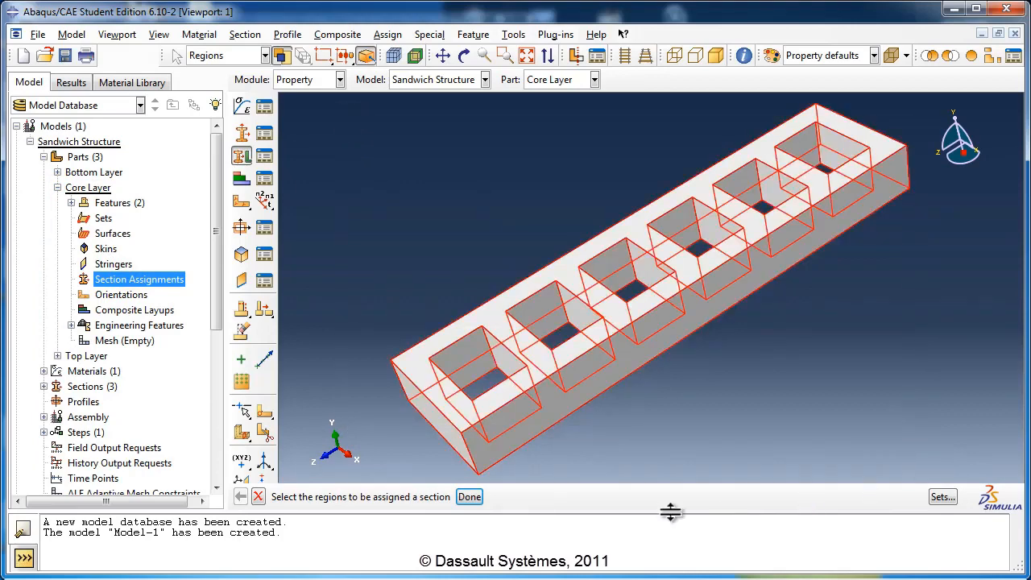
pyautogui.click(471, 497)
pyautogui.click(507, 279)
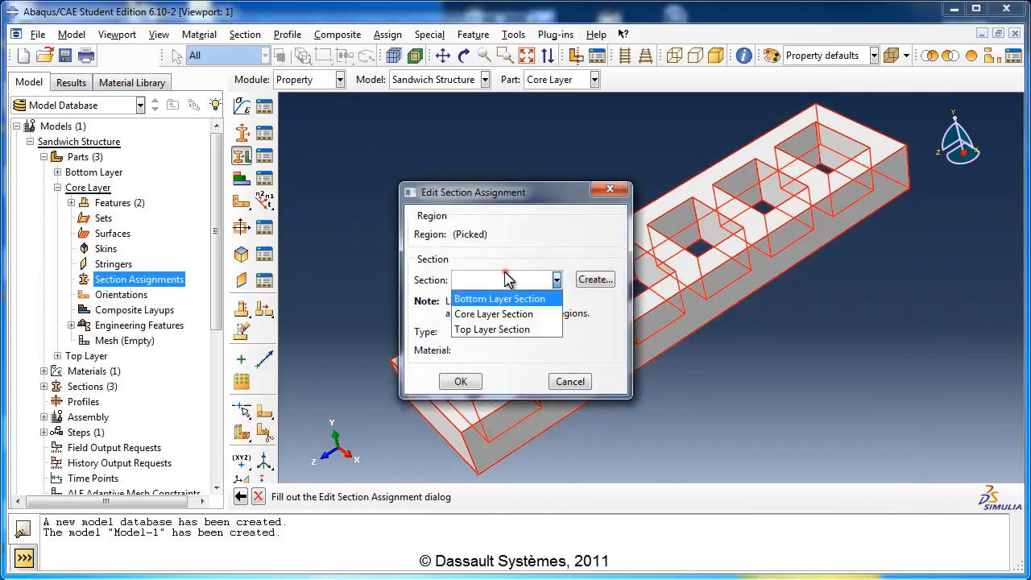
pyautogui.click(488, 314)
pyautogui.click(463, 383)
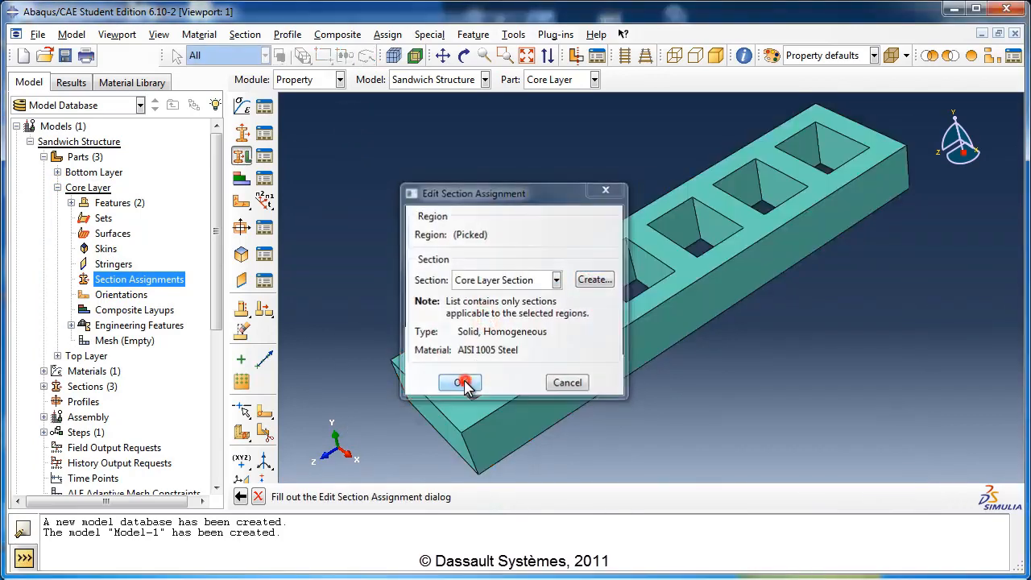
# Step: Assign the Top Layer Section to the entire Top Layer part
pyautogui.click(57, 187)
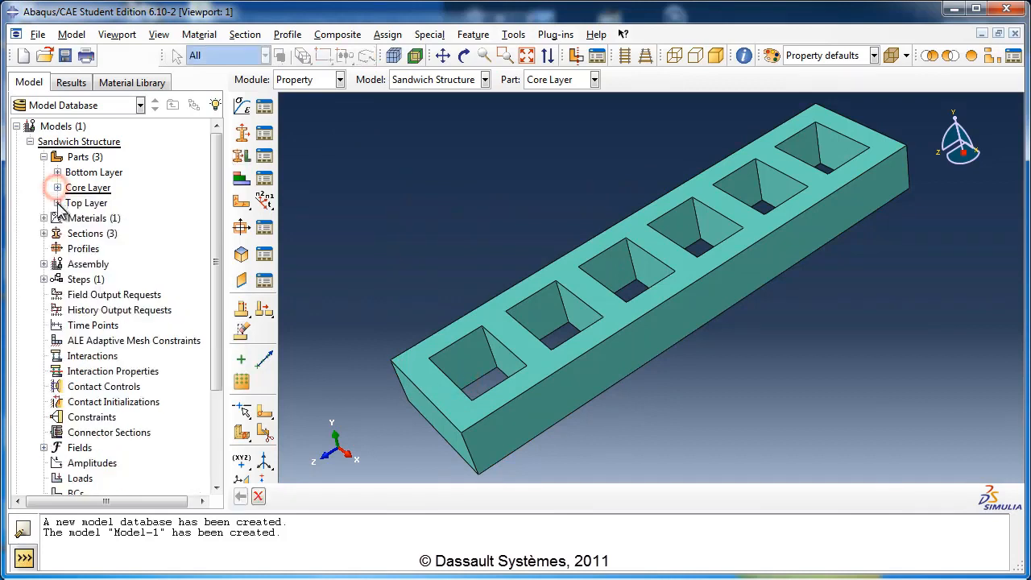
pyautogui.click(57, 202)
pyautogui.doubleClick(126, 295)
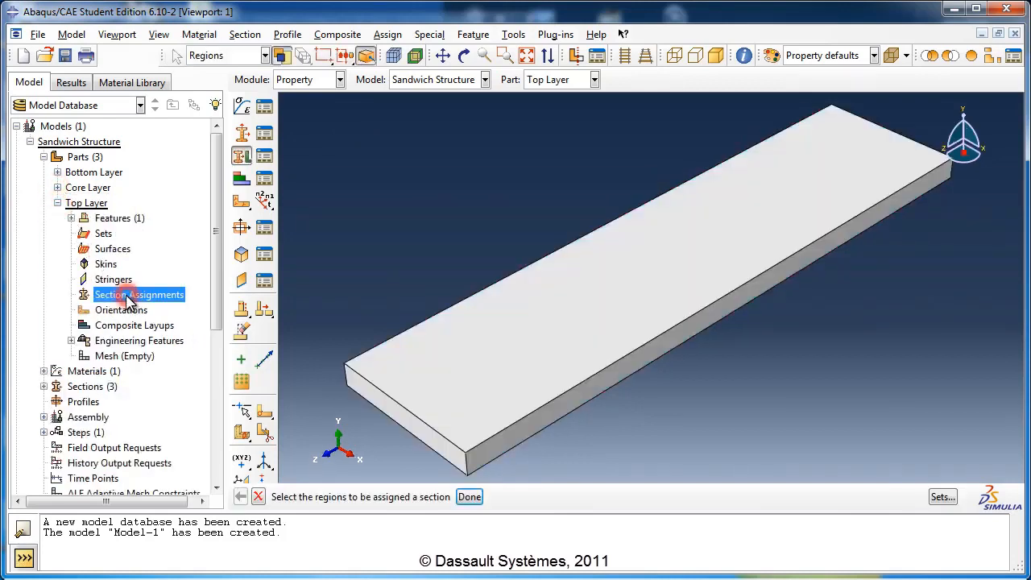
pyautogui.moveTo(362, 129); pyautogui.dragTo(842, 442)
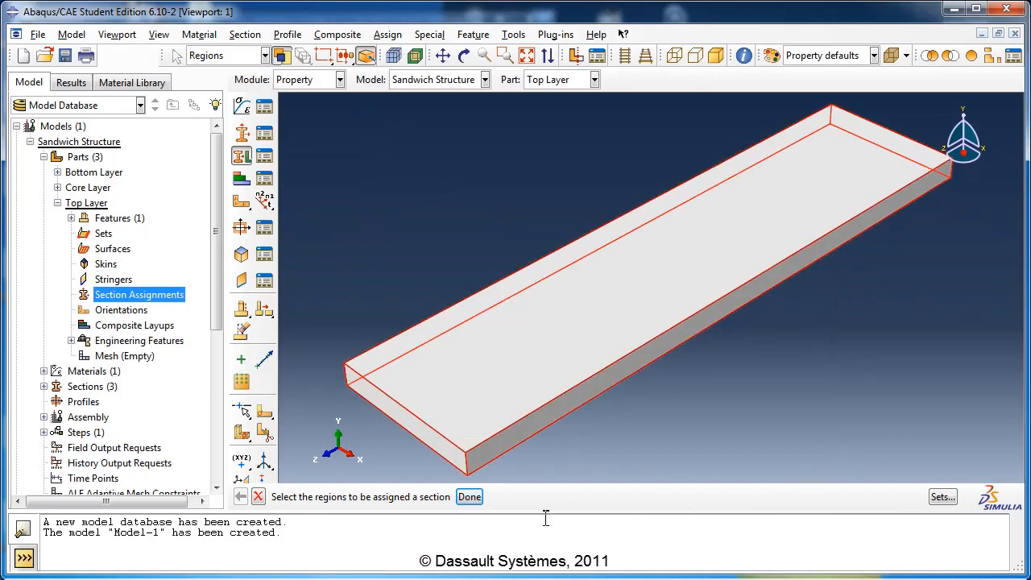
pyautogui.click(470, 496)
pyautogui.click(483, 279)
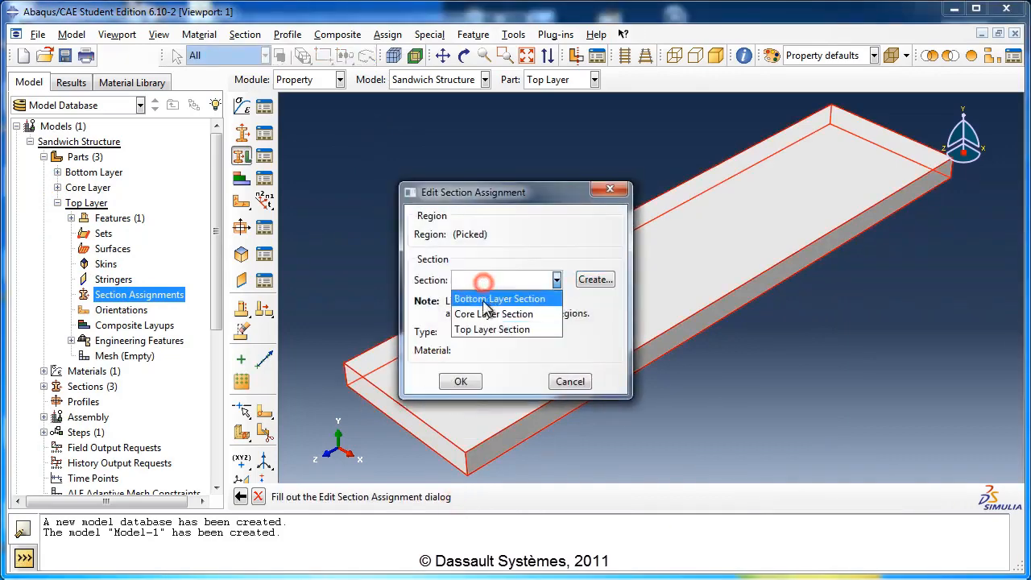
pyautogui.click(486, 330)
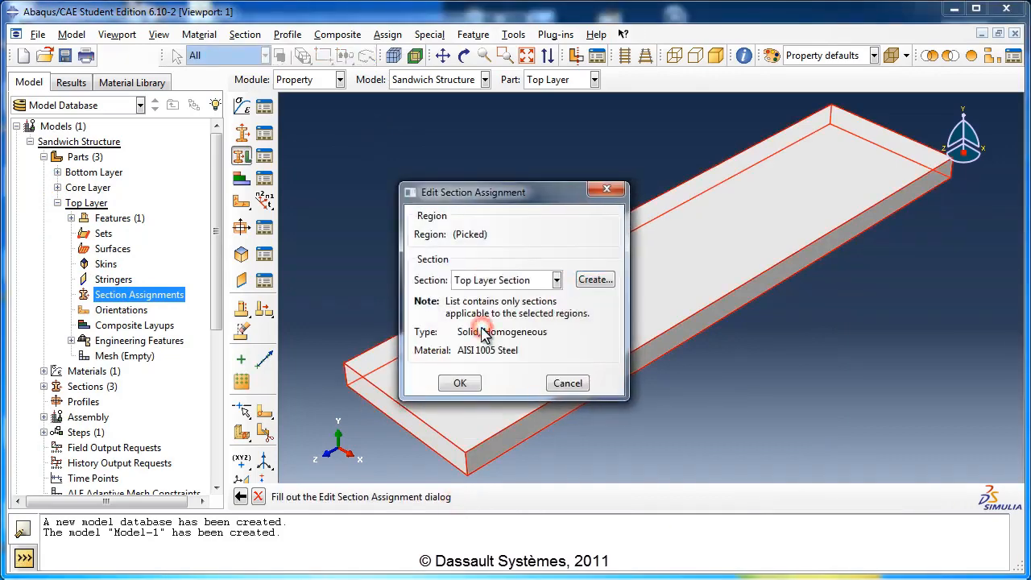
pyautogui.click(460, 384)
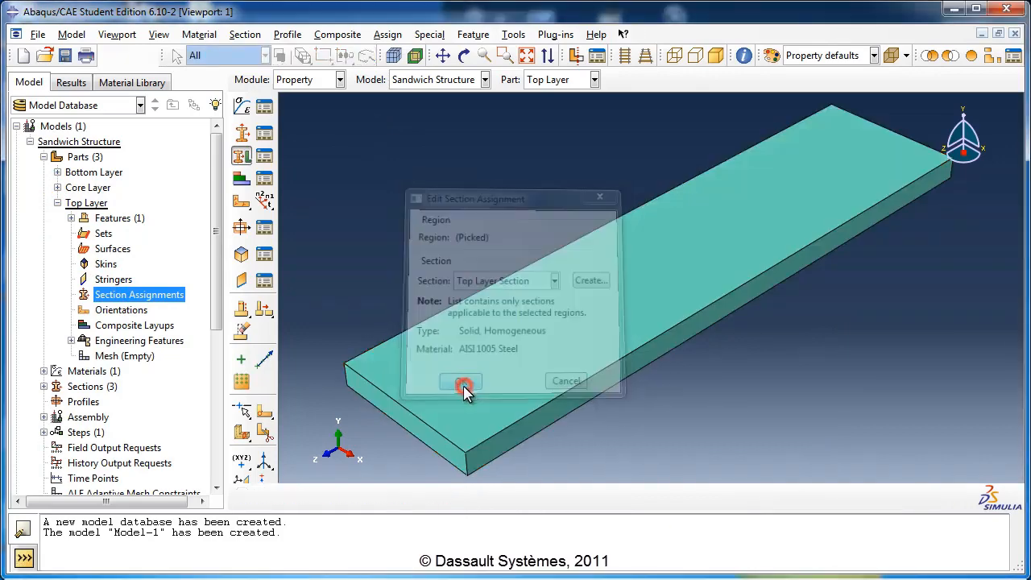
pyautogui.click(57, 203)
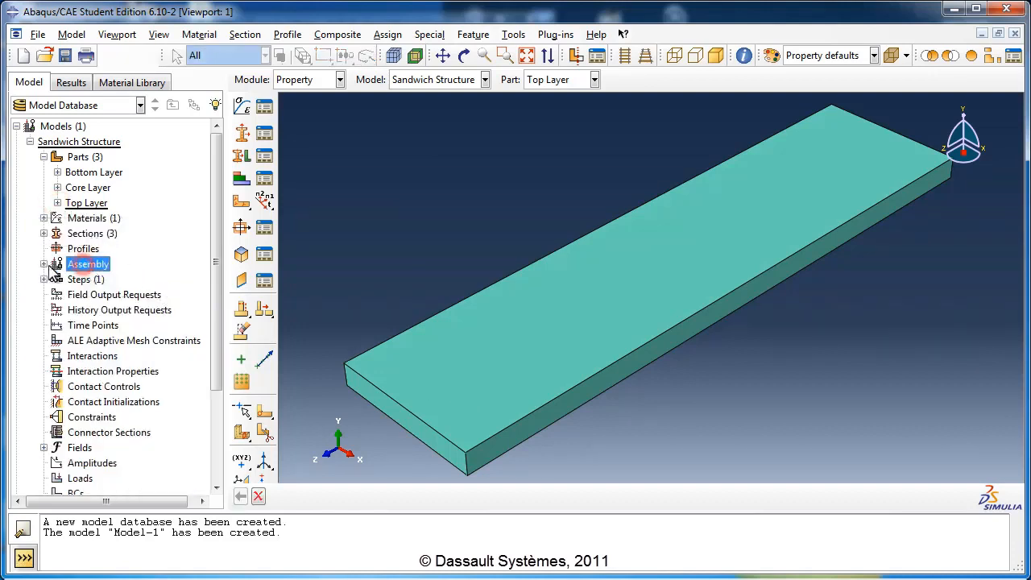
# Step: Create a dependent instance of the Top Layer part in the assembly
pyautogui.click(43, 264)
pyautogui.doubleClick(98, 281)
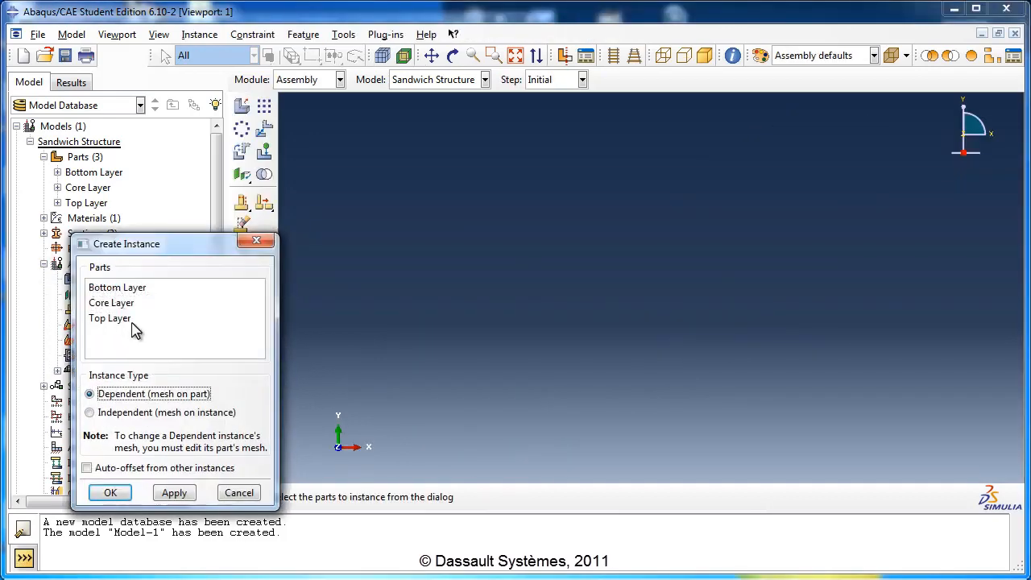
pyautogui.click(127, 322)
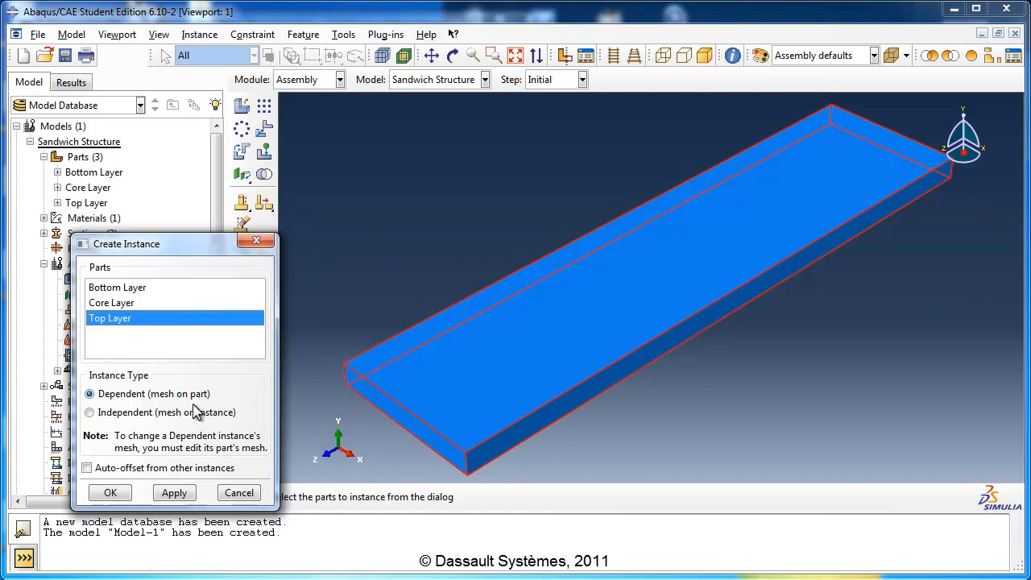
pyautogui.click(112, 494)
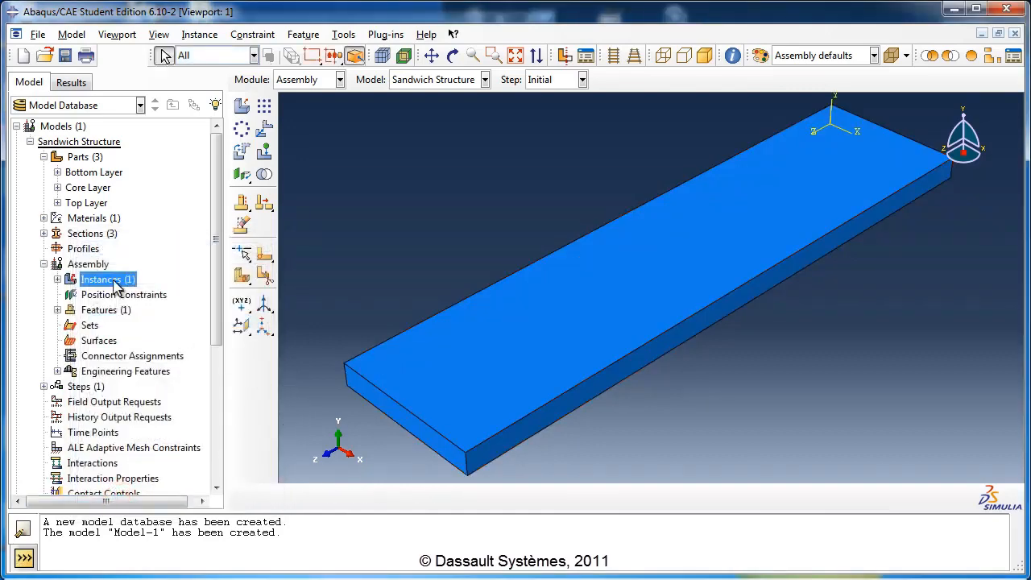
# Step: Add a dependent instance of the Core Layer part to the assembly, auto-offset from other instances
pyautogui.doubleClick(115, 282)
pyautogui.click(119, 304)
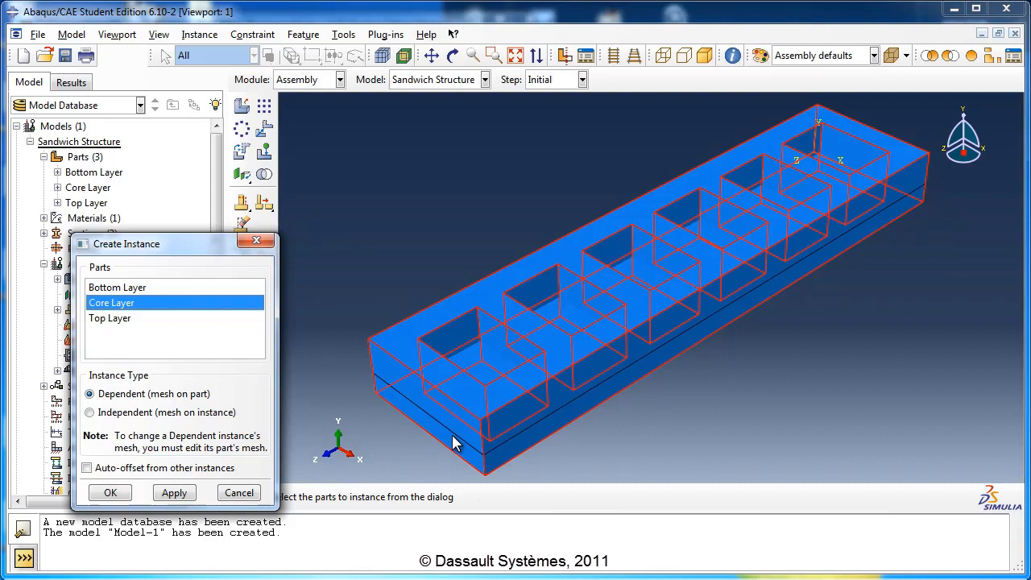
pyautogui.click(127, 473)
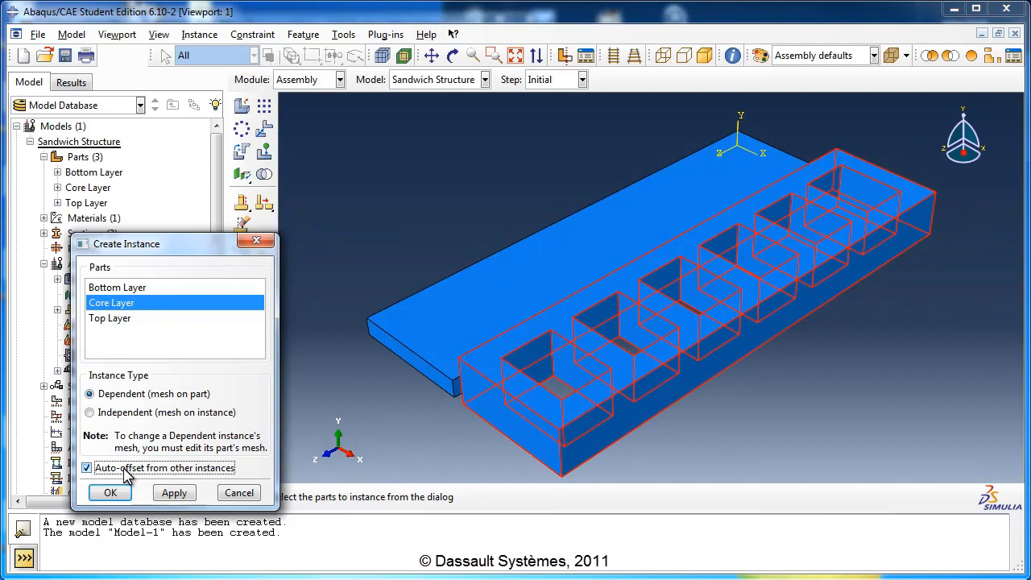
pyautogui.click(110, 492)
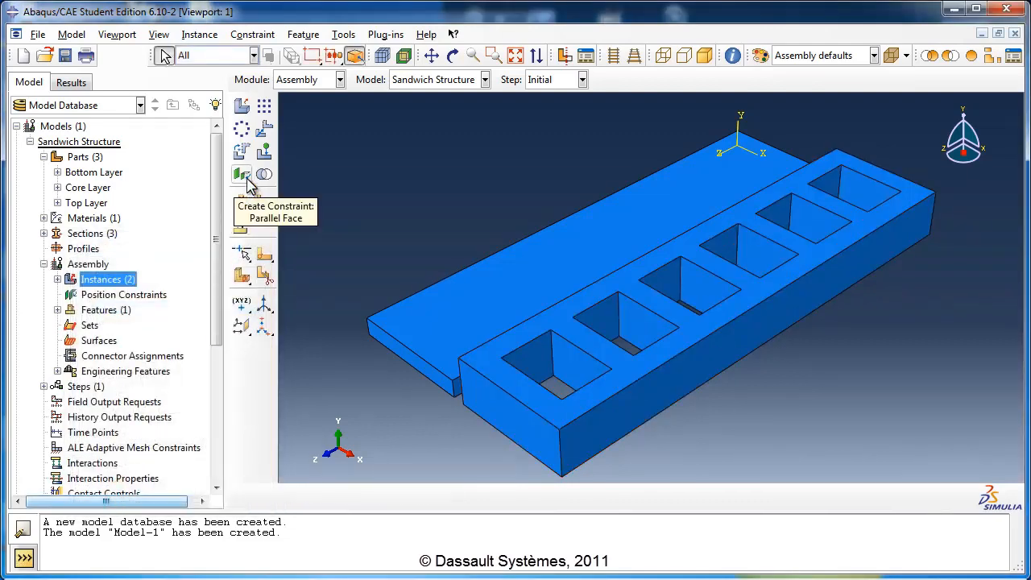
# Step: Start a Face to Face constraint with the Top Layer's underside as the movable face and the Core Layer's upper face as the fixed one
pyautogui.moveTo(249, 184); pyautogui.dragTo(284, 183)
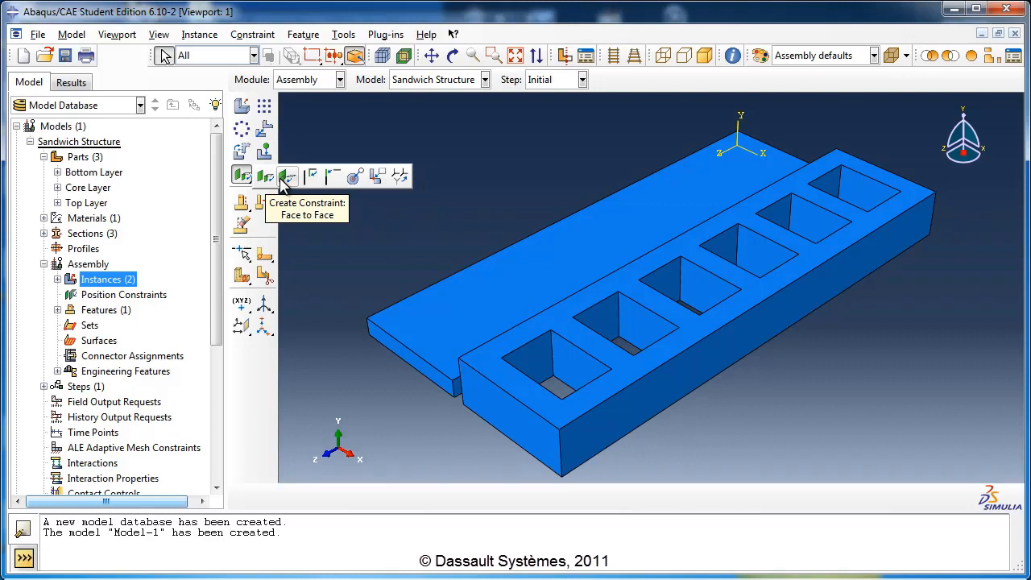
pyautogui.click(284, 181)
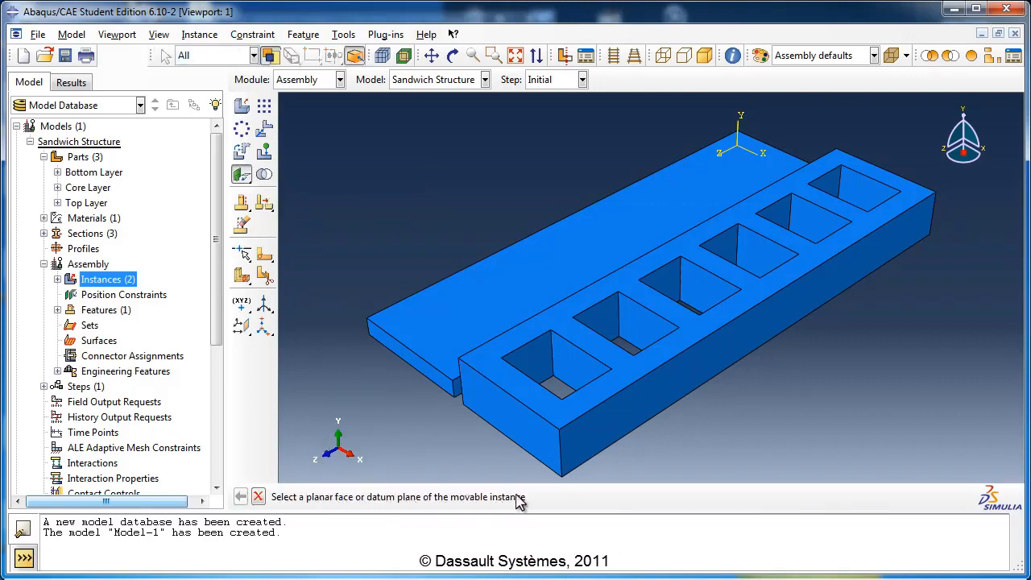
pyautogui.click(453, 55)
pyautogui.moveTo(583, 340); pyautogui.dragTo(649, 204)
pyautogui.click(453, 55)
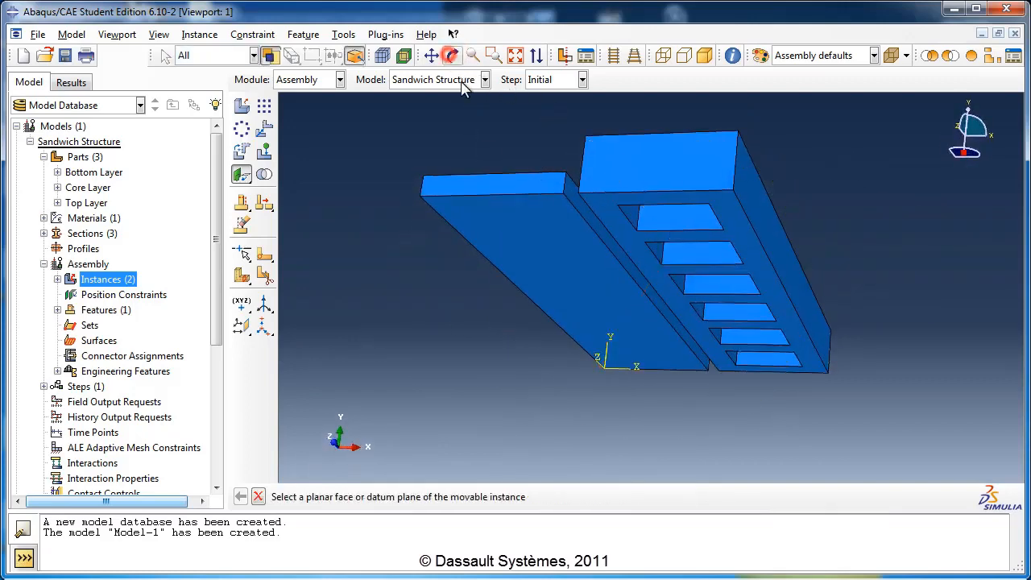
pyautogui.click(501, 224)
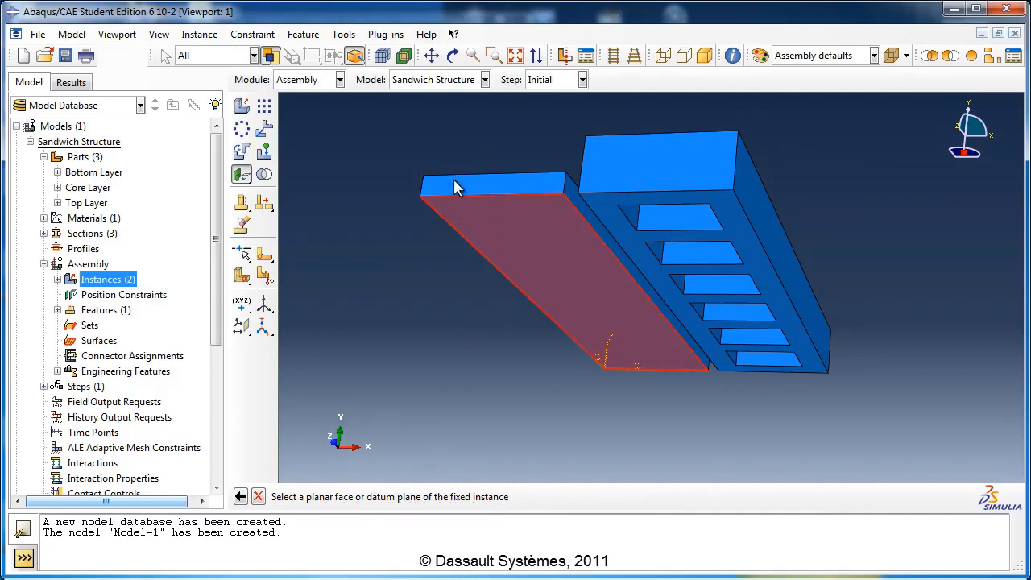
pyautogui.click(452, 54)
pyautogui.moveTo(594, 145); pyautogui.dragTo(626, 362)
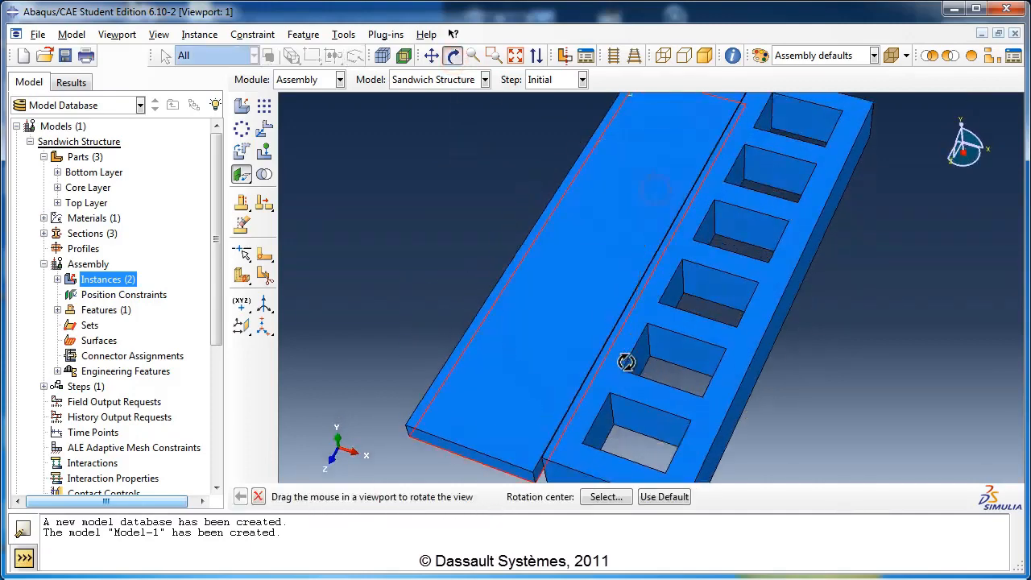
pyautogui.click(453, 57)
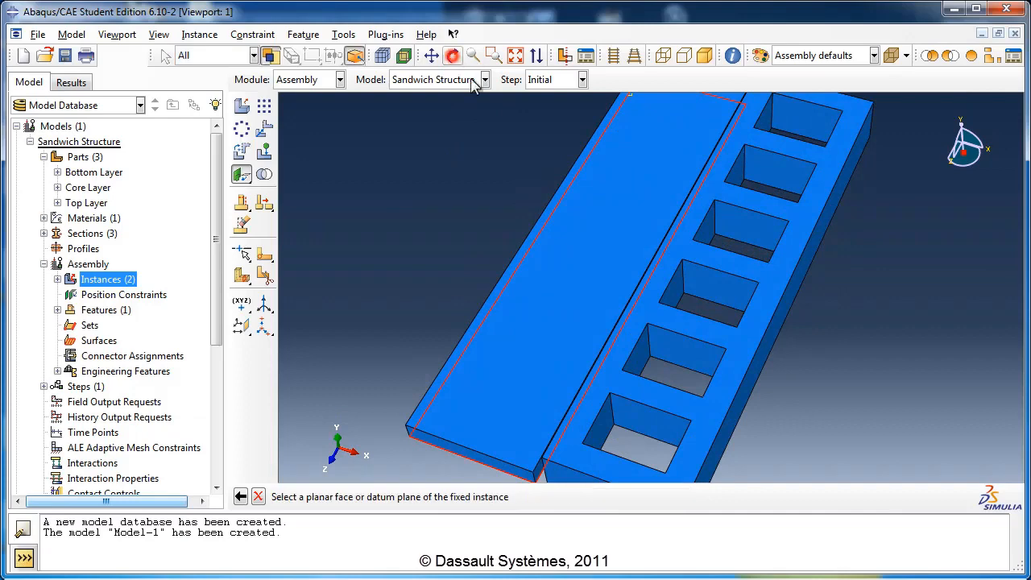
pyautogui.click(751, 279)
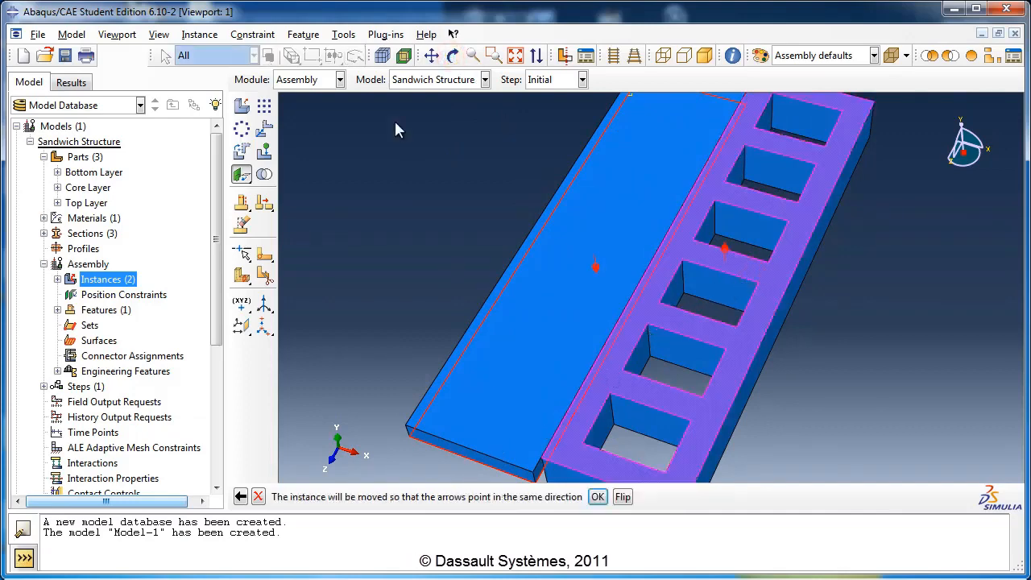
# Step: Flip the Top Layer's arrow to match the Core Layer's direction and apply the constraint with a distance of 0.0 from the fixed plane
pyautogui.click(453, 55)
pyautogui.moveTo(603, 267); pyautogui.dragTo(645, 225)
pyautogui.click(453, 55)
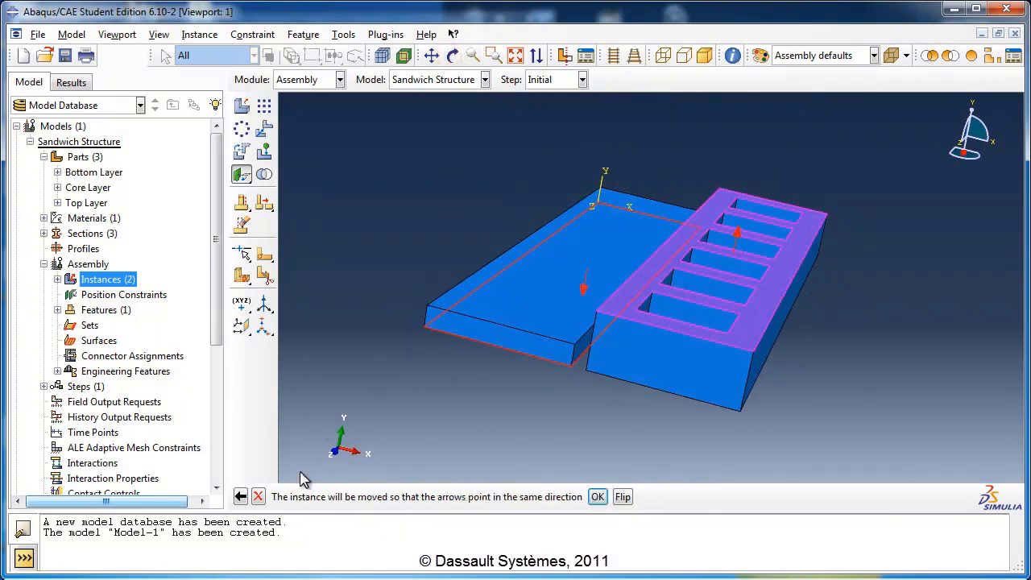
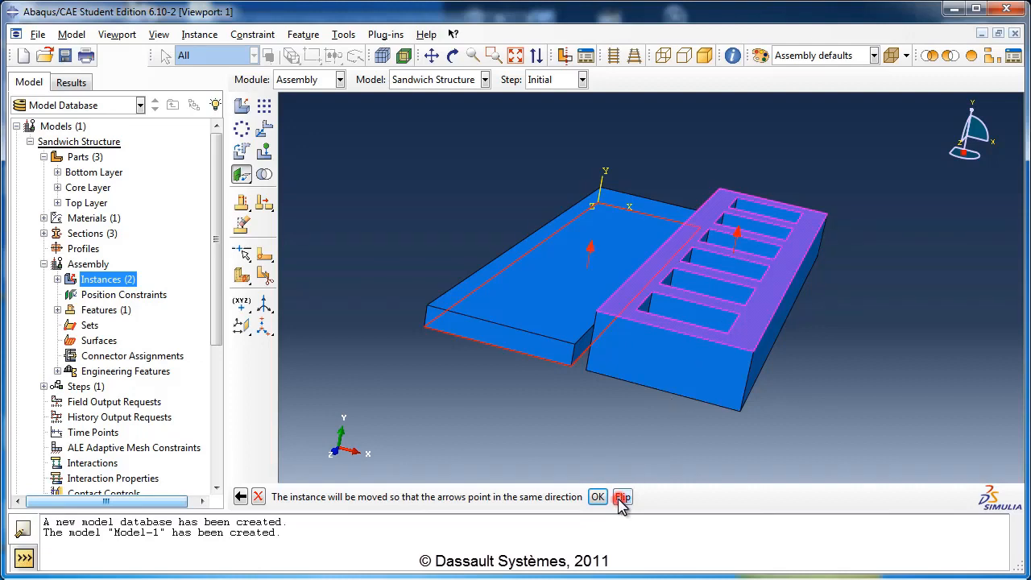
pyautogui.click(597, 497)
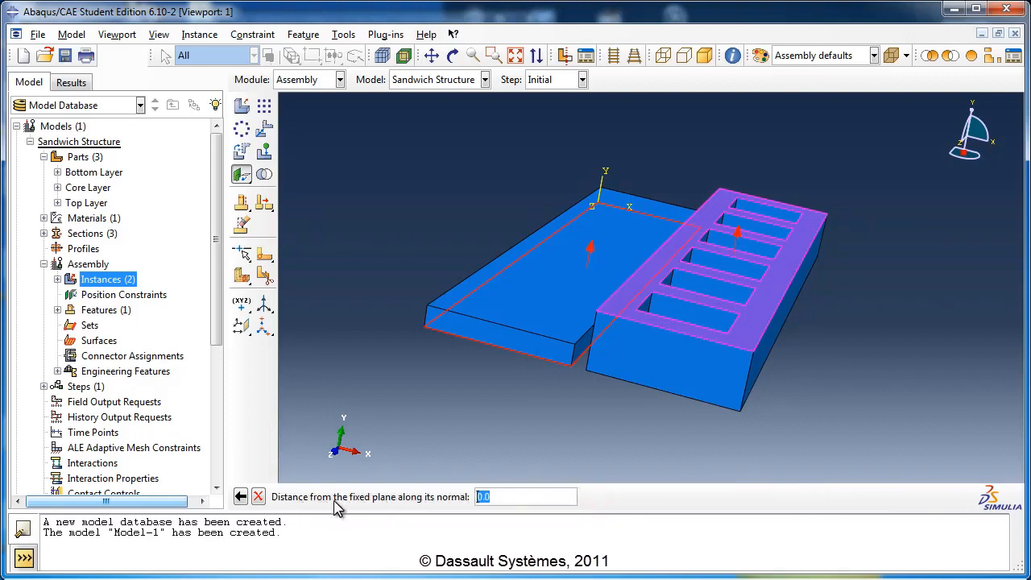
pyautogui.click(505, 502)
pyautogui.press('Return')
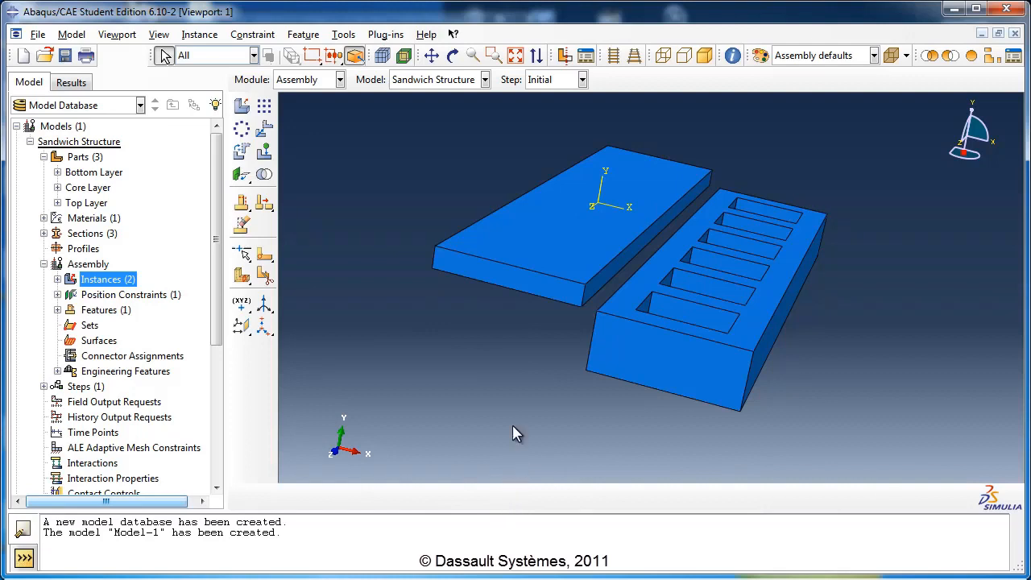
# Step: Constrain the Top Layer's front end face to the Core Layer's front end face with Face to Face at a distance of 0.0
pyautogui.click(242, 175)
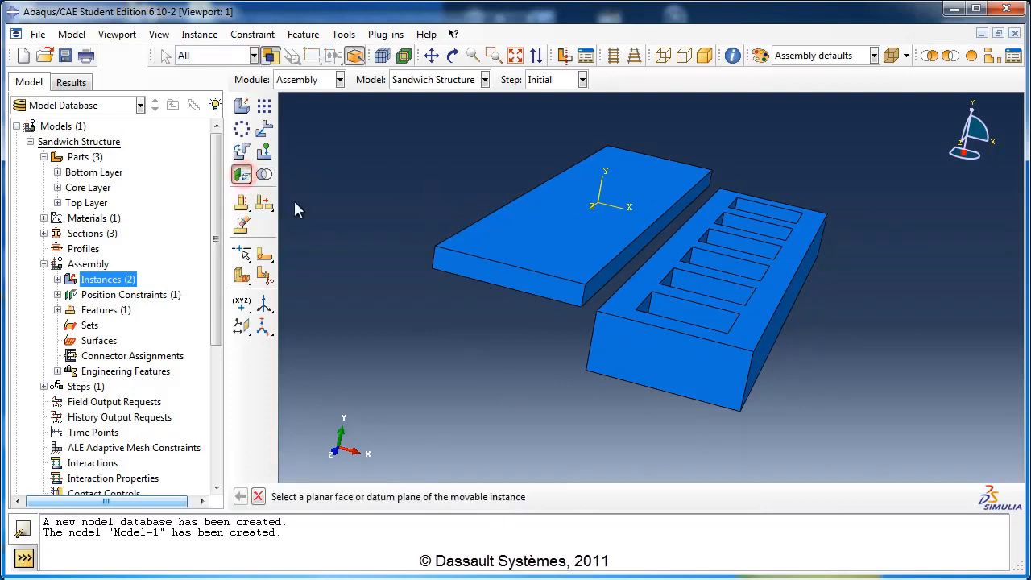
pyautogui.click(517, 283)
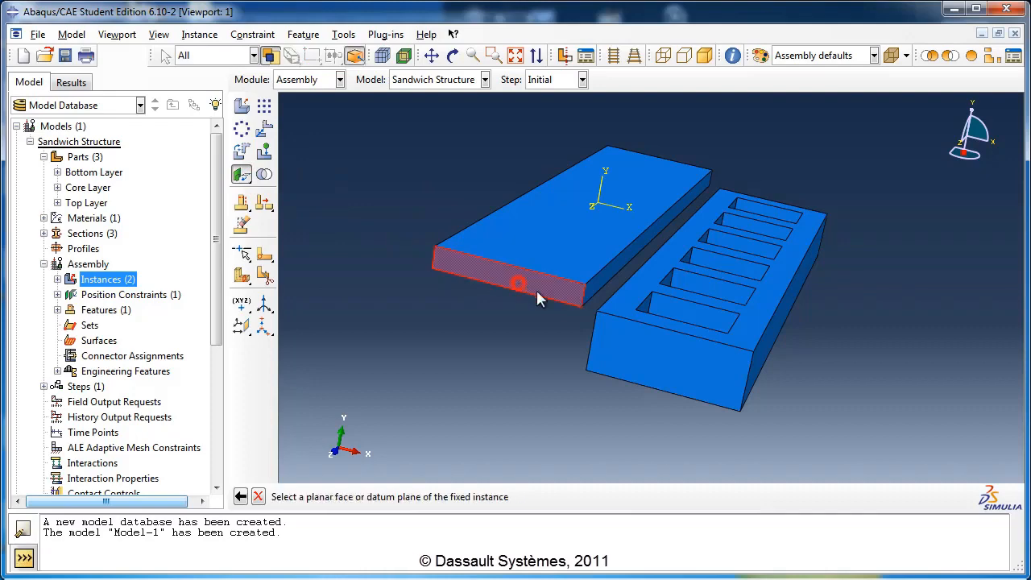
pyautogui.click(672, 364)
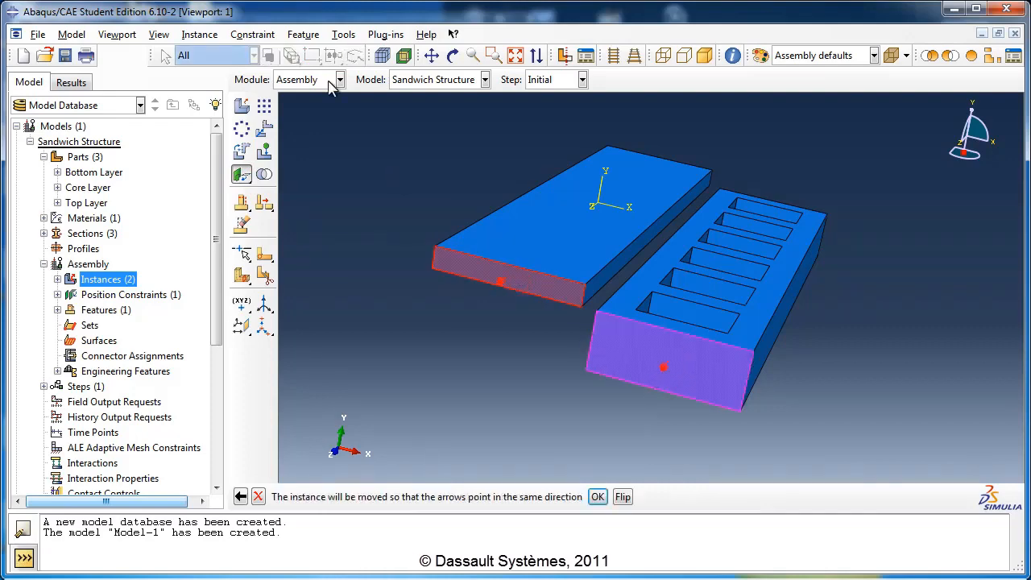
pyautogui.click(452, 54)
pyautogui.moveTo(621, 223); pyautogui.dragTo(576, 270)
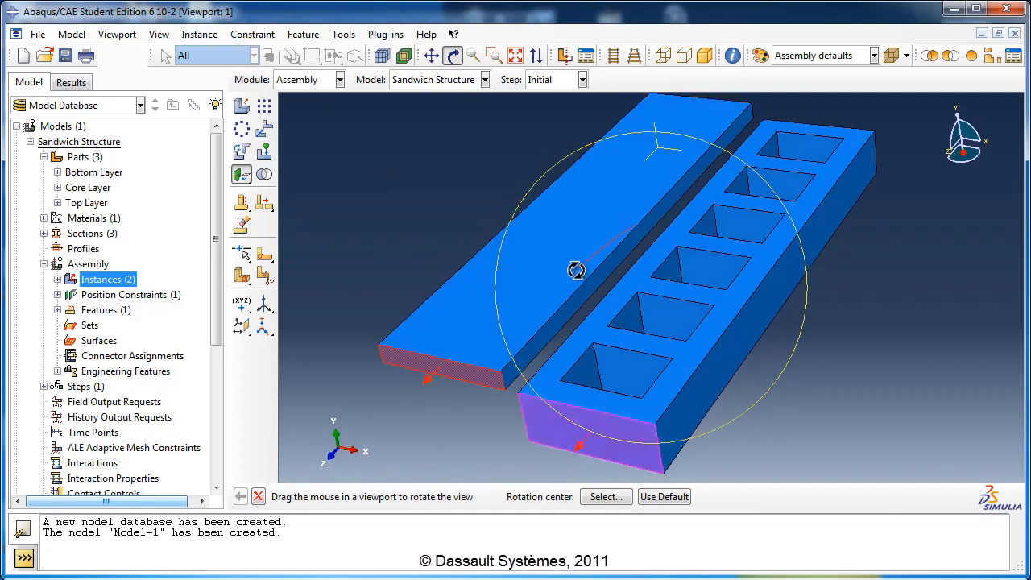
pyautogui.click(453, 55)
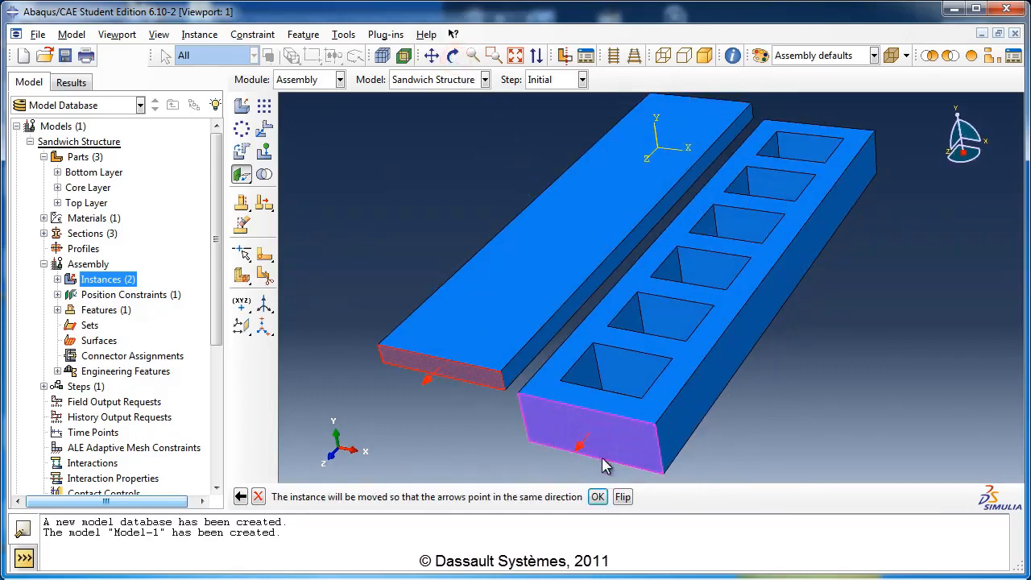
pyautogui.click(598, 496)
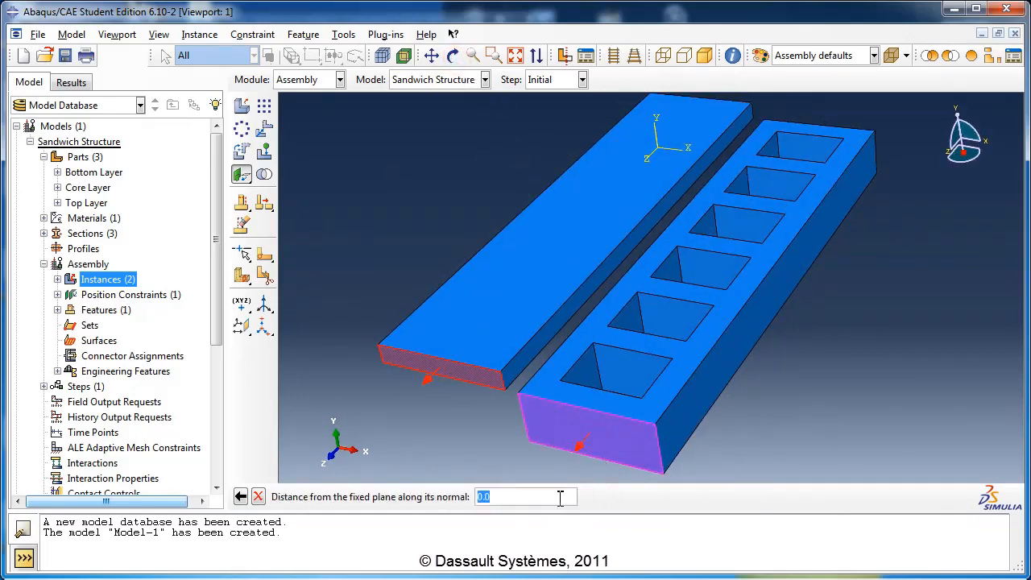
pyautogui.press('Return')
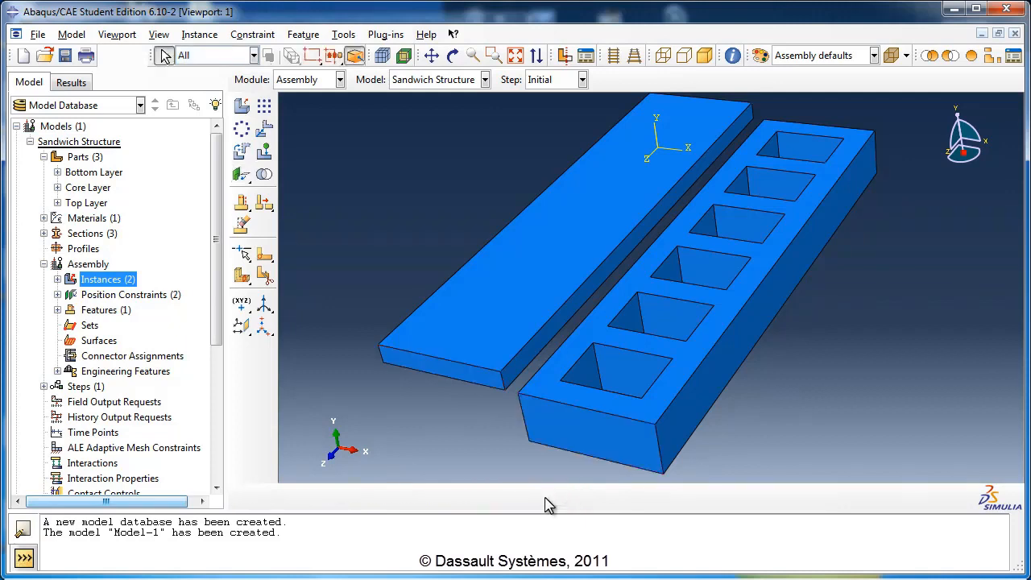
# Step: Constrain the Top Layer's long side face on the +X side to the Core Layer's matching side face, using Face to Face and the default distance
pyautogui.click(241, 175)
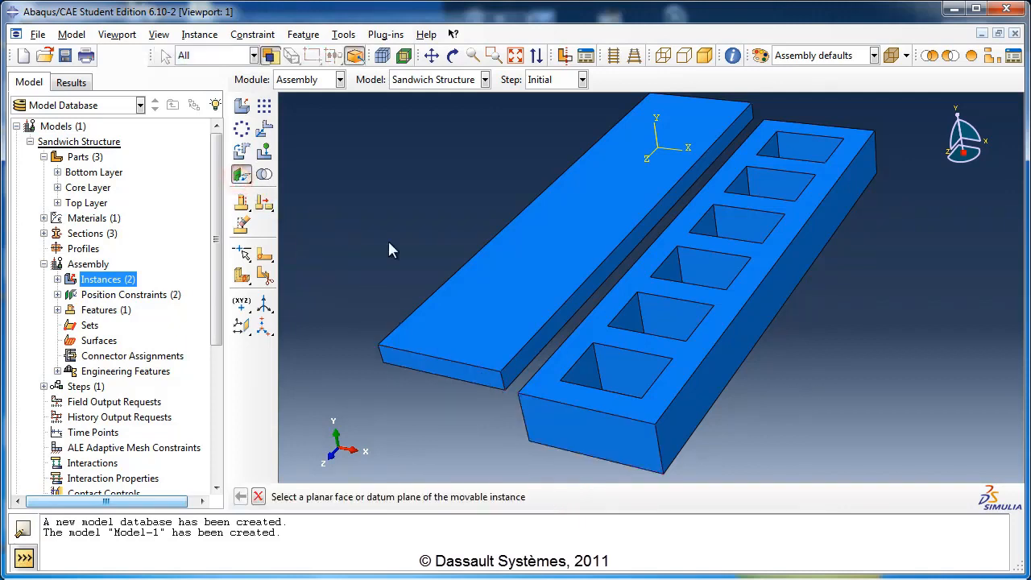
pyautogui.click(554, 327)
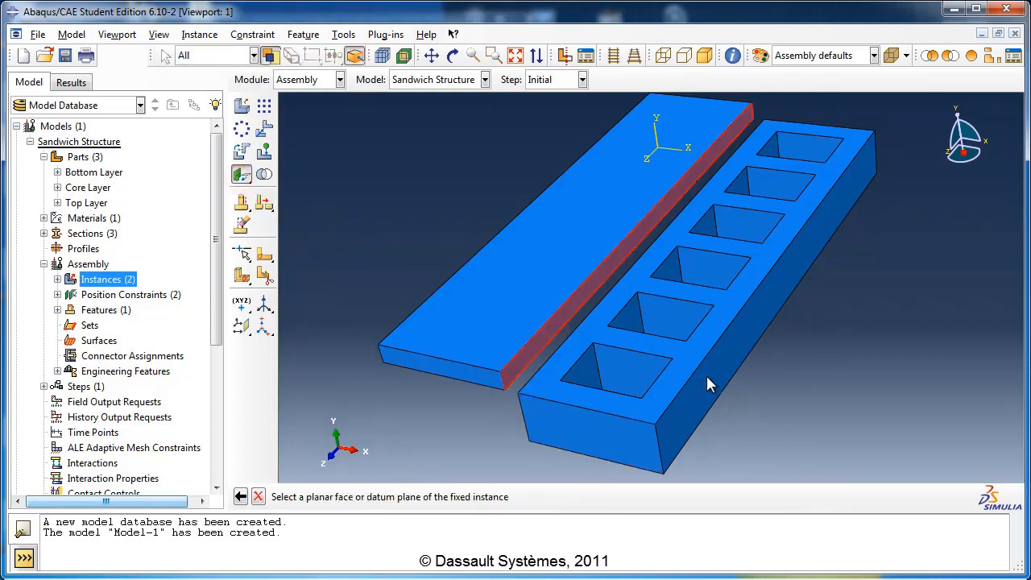
pyautogui.click(708, 383)
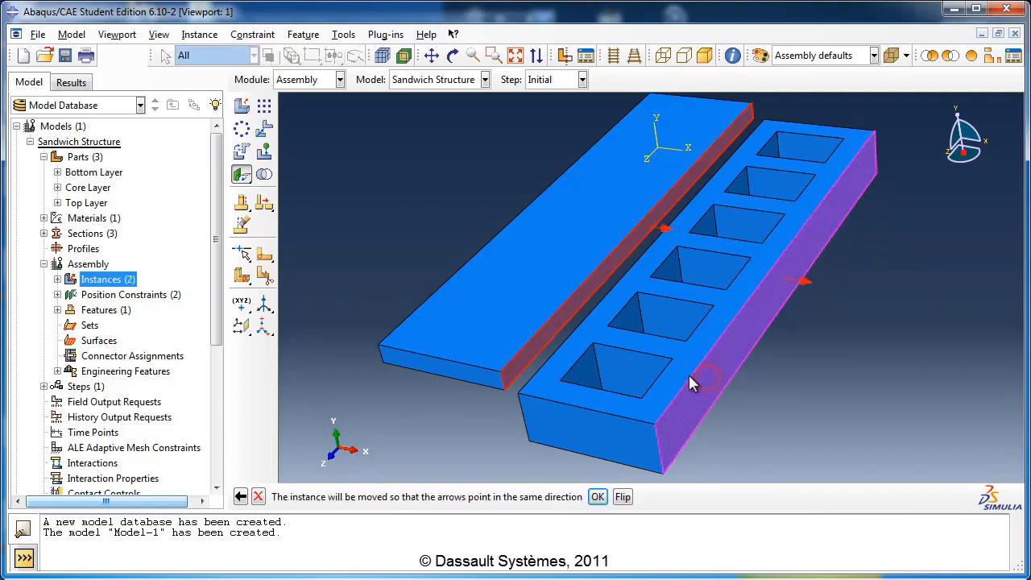
pyautogui.click(598, 497)
pyautogui.press('Return')
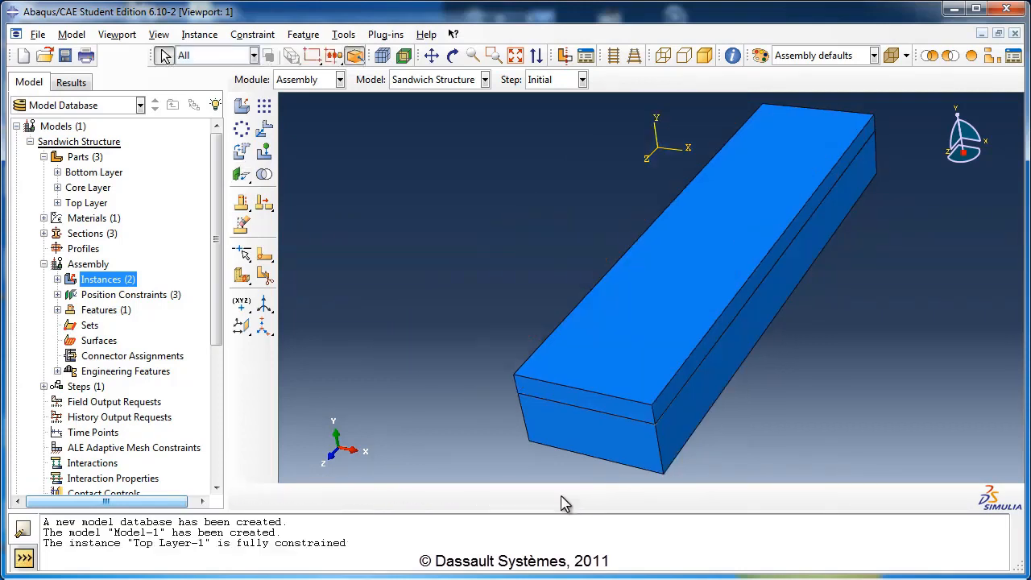
# Step: Add a dependent instance of the Bottom Layer part to the assembly, auto-offset from the other instances
pyautogui.click(453, 55)
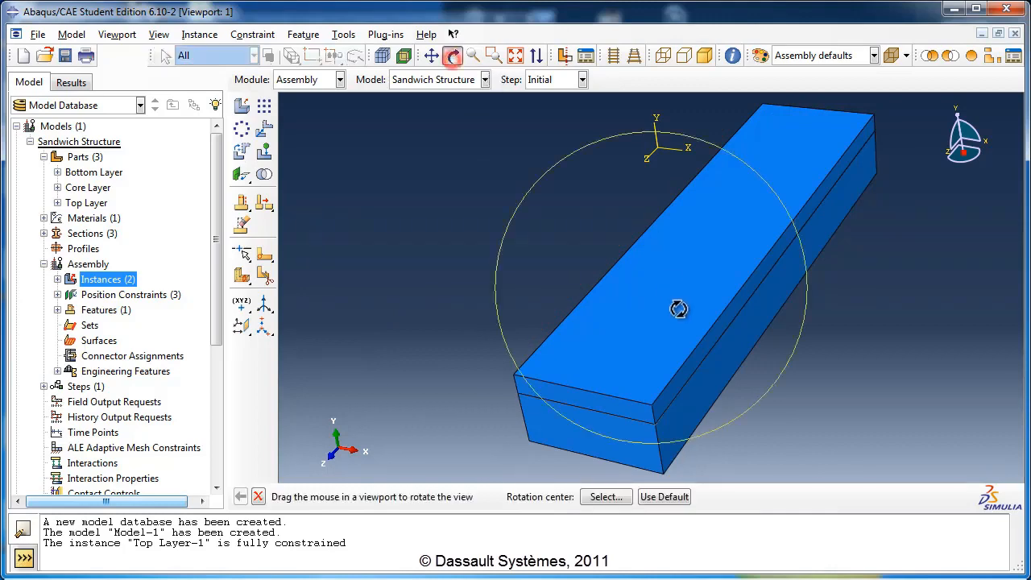
pyautogui.moveTo(681, 307)
pyautogui.mouseDown()
pyautogui.moveTo(709, 165)
pyautogui.moveTo(645, 226)
pyautogui.moveTo(695, 246)
pyautogui.moveTo(684, 285)
pyautogui.mouseUp()
pyautogui.moveTo(618, 320)
pyautogui.mouseDown()
pyautogui.moveTo(640, 243)
pyautogui.moveTo(589, 216)
pyautogui.mouseUp()
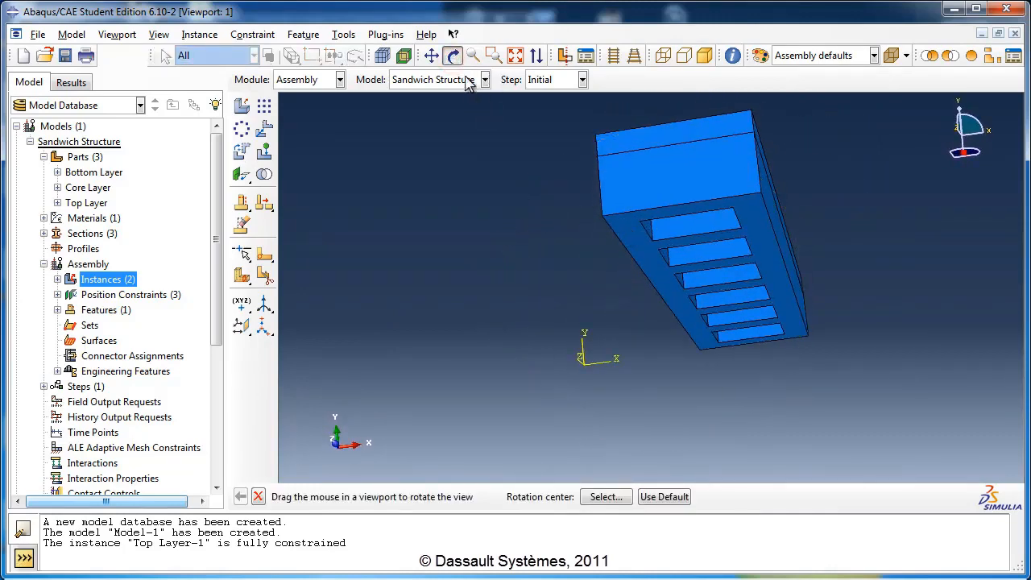
pyautogui.click(453, 55)
pyautogui.doubleClick(104, 279)
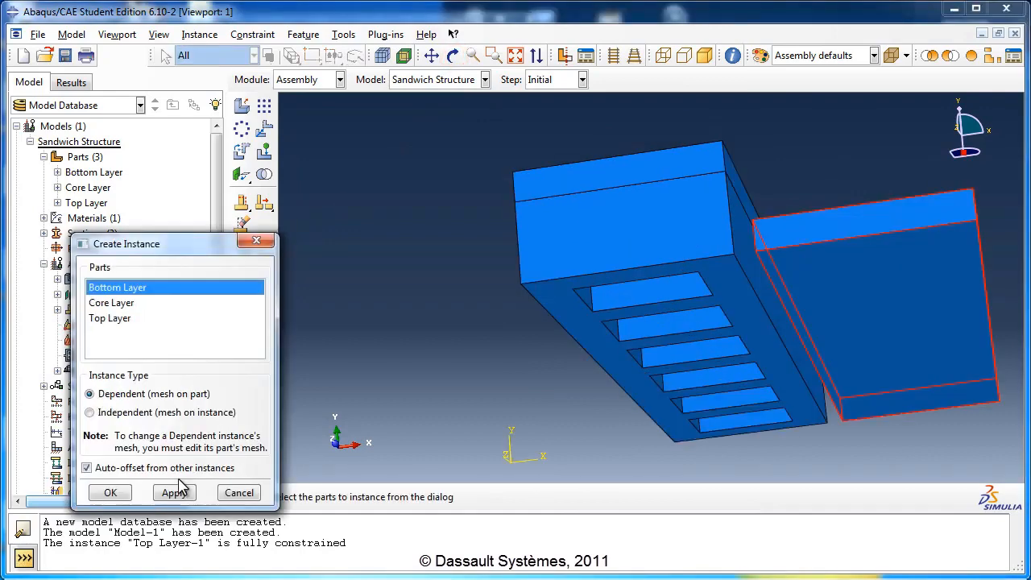
pyautogui.click(118, 493)
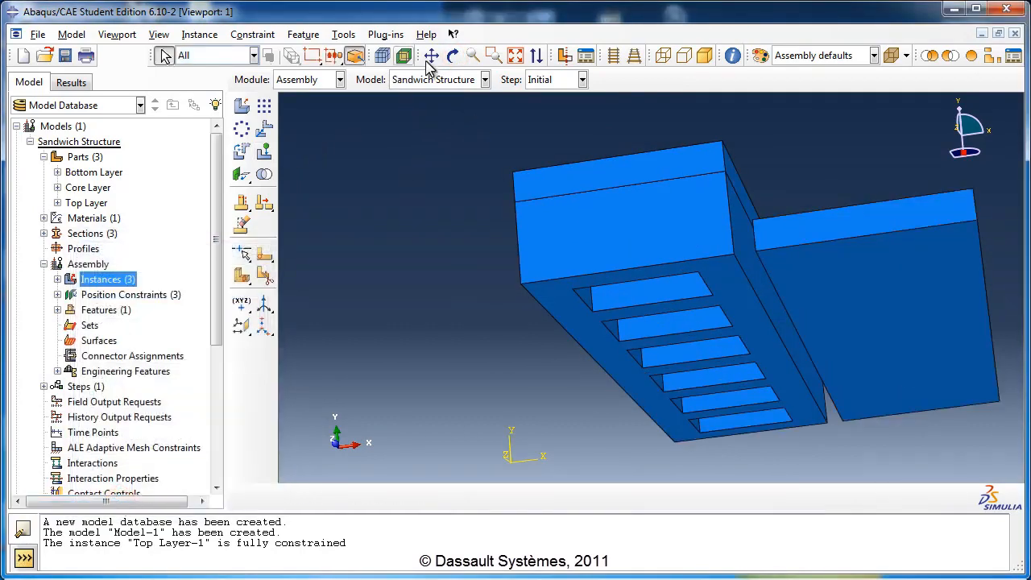
# Step: Start a Face to Face constraint with the Bottom Layer's upper face as the movable face and the Core Layer's slotted underside as the fixed one
pyautogui.click(453, 54)
pyautogui.moveTo(723, 151); pyautogui.dragTo(686, 220)
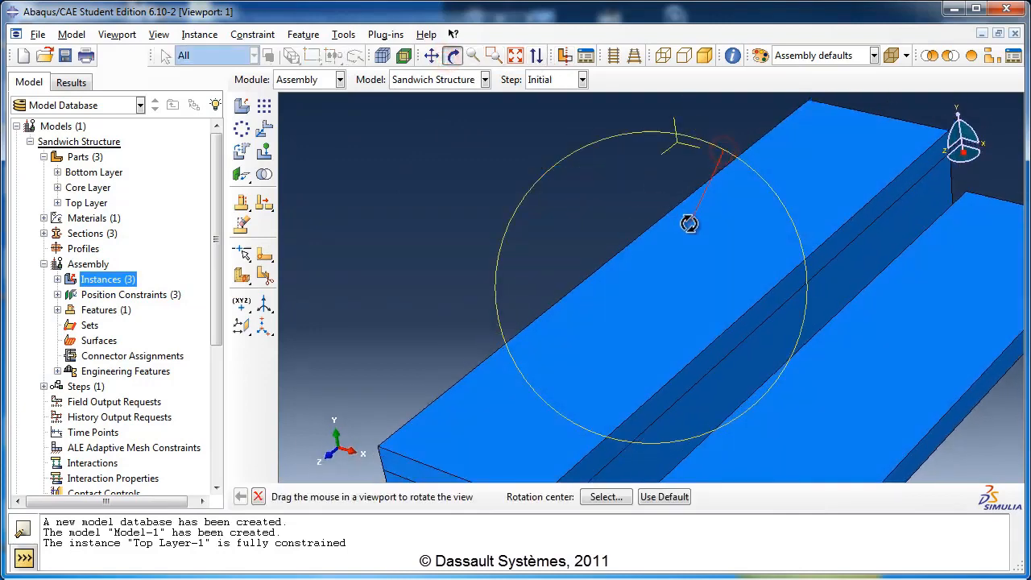
pyautogui.click(453, 55)
pyautogui.scroll(-3, 638, 139)
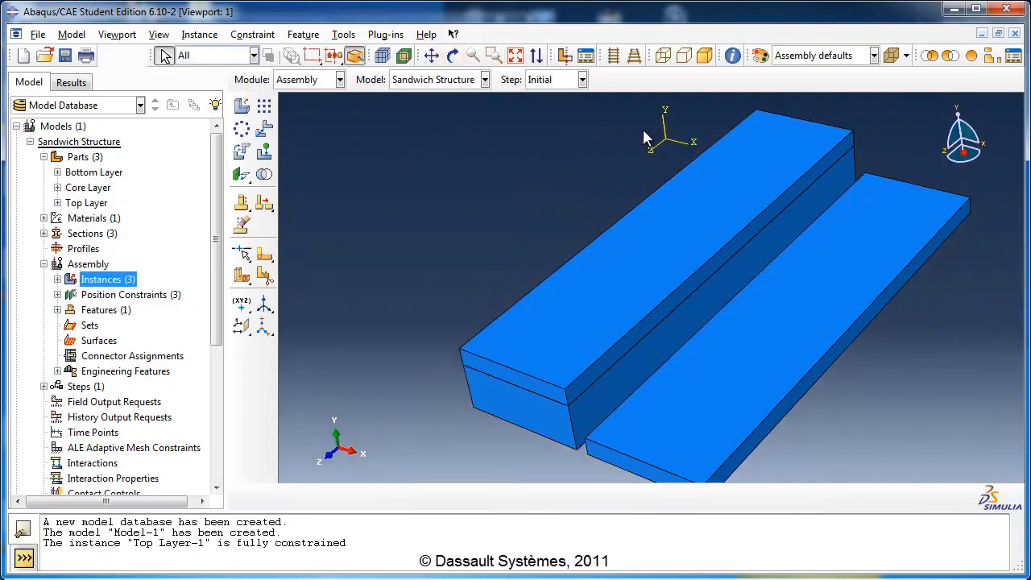
pyautogui.click(241, 176)
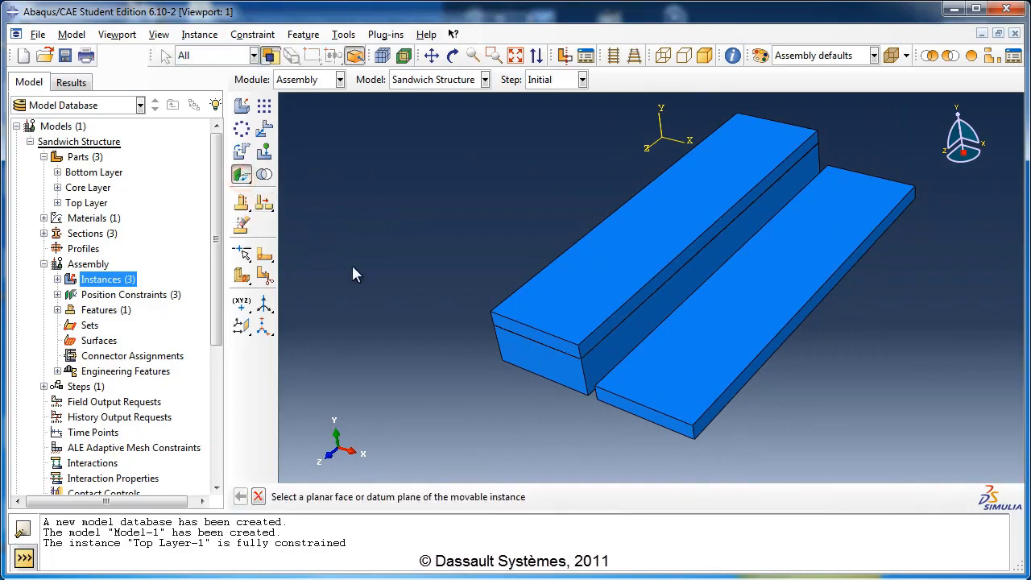
pyautogui.click(758, 294)
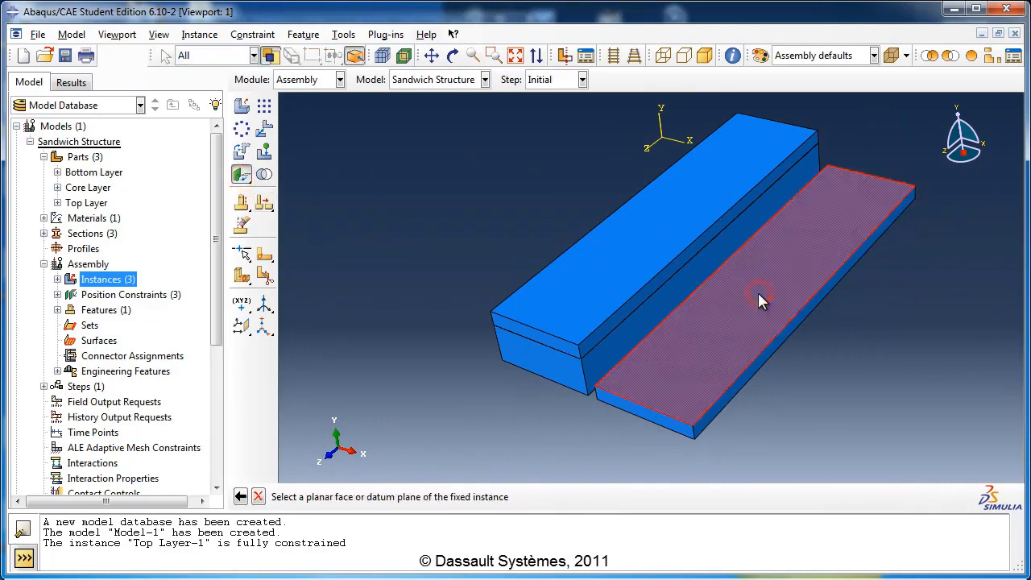
pyautogui.click(452, 54)
pyautogui.moveTo(677, 345); pyautogui.dragTo(685, 199)
pyautogui.click(453, 55)
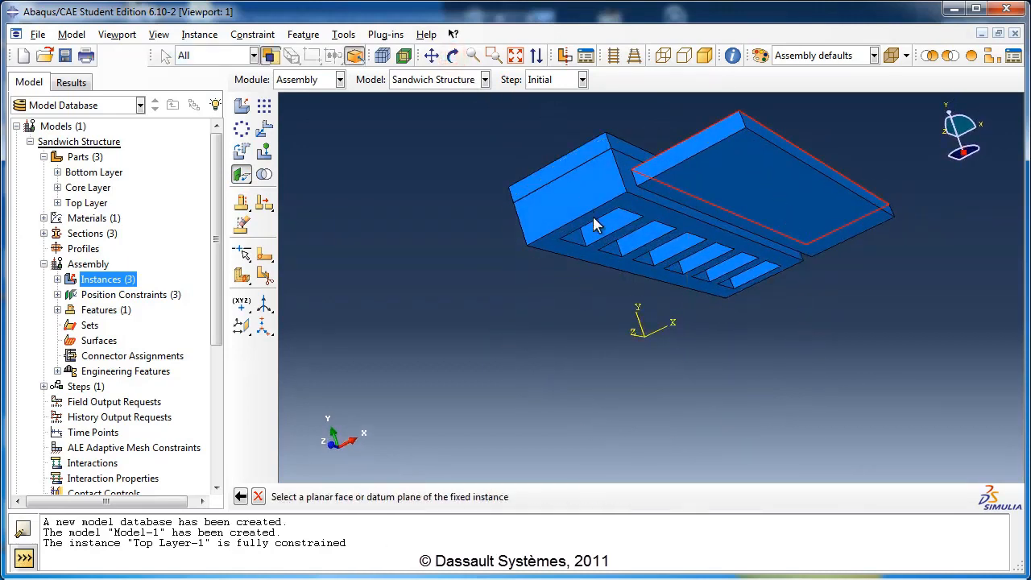
pyautogui.click(594, 225)
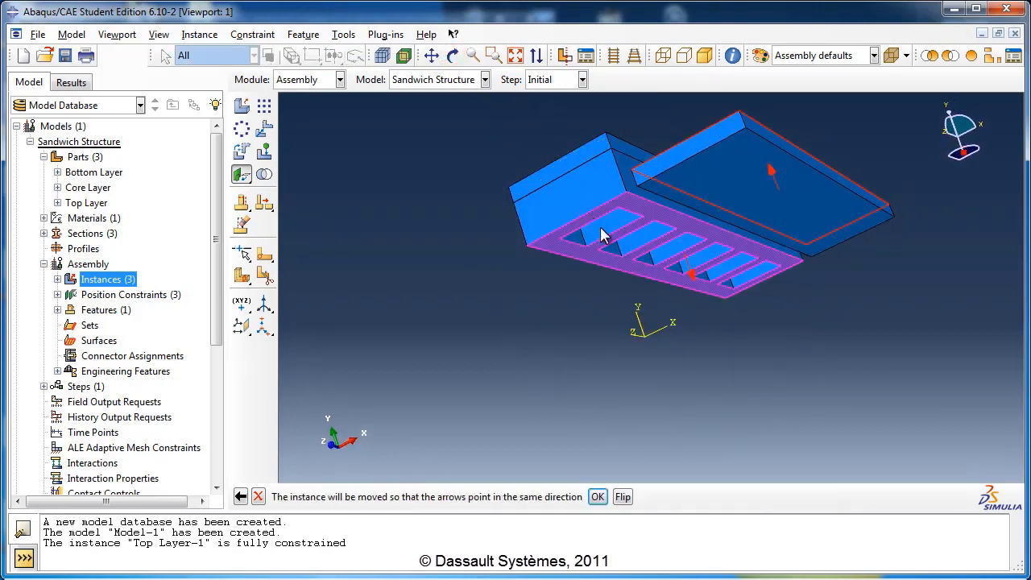
# Step: Flip the Bottom Layer's arrow to match the Core Layer's direction and apply the constraint at a distance of 0.0 from the fixed plane
pyautogui.click(623, 496)
pyautogui.click(598, 497)
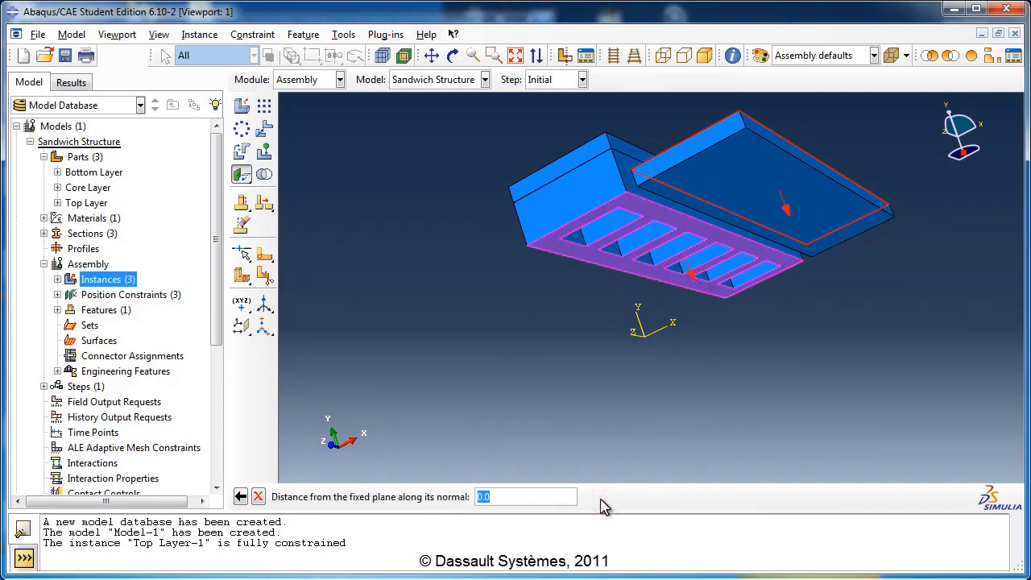
pyautogui.press('Return')
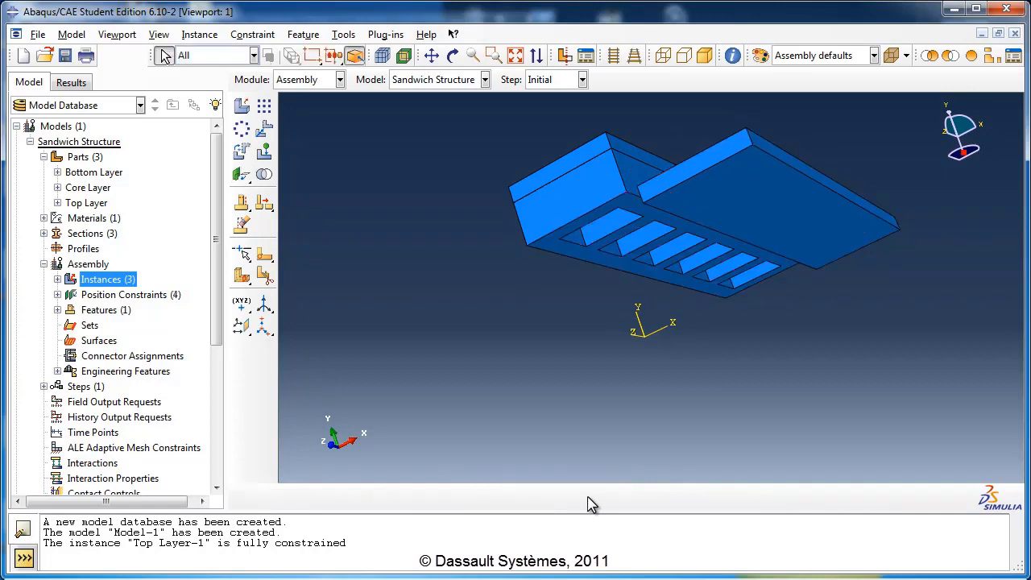
# Step: Constrain the Bottom Layer's front end face to the Core Layer's front end face with Face to Face at a distance of 0.0
pyautogui.click(453, 54)
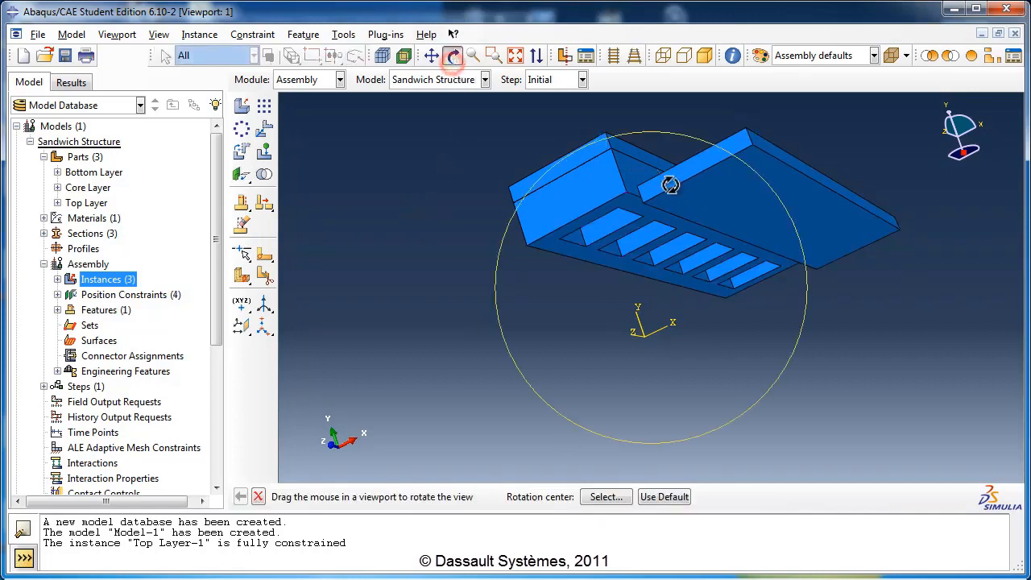
pyautogui.moveTo(669, 182); pyautogui.dragTo(675, 282)
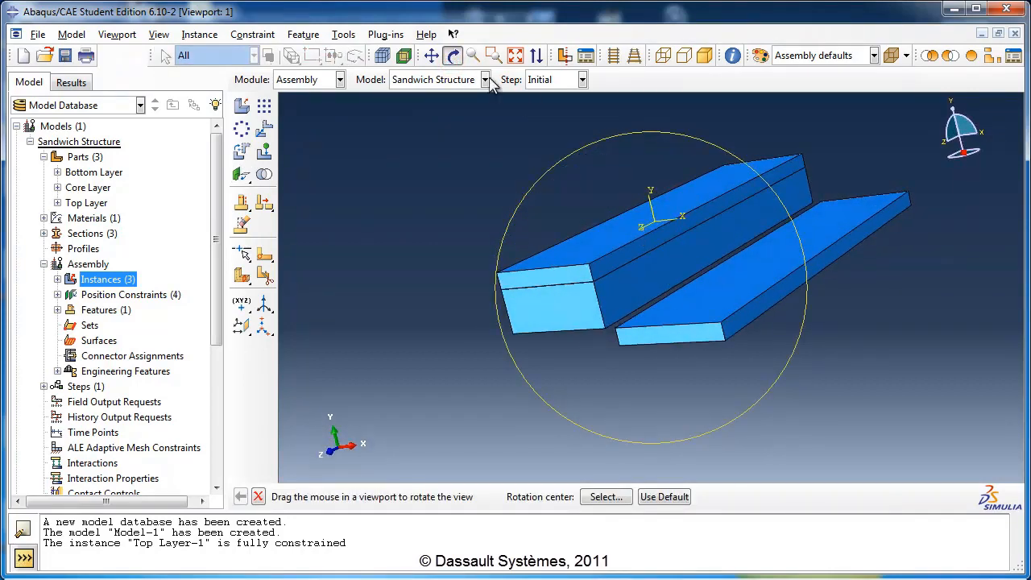
pyautogui.click(452, 55)
pyautogui.click(241, 176)
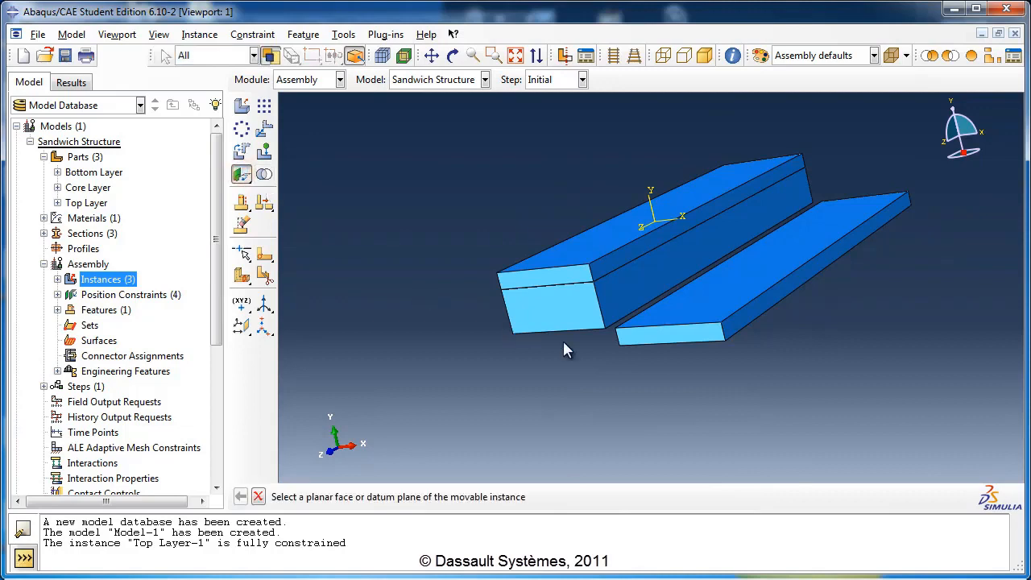
pyautogui.click(650, 342)
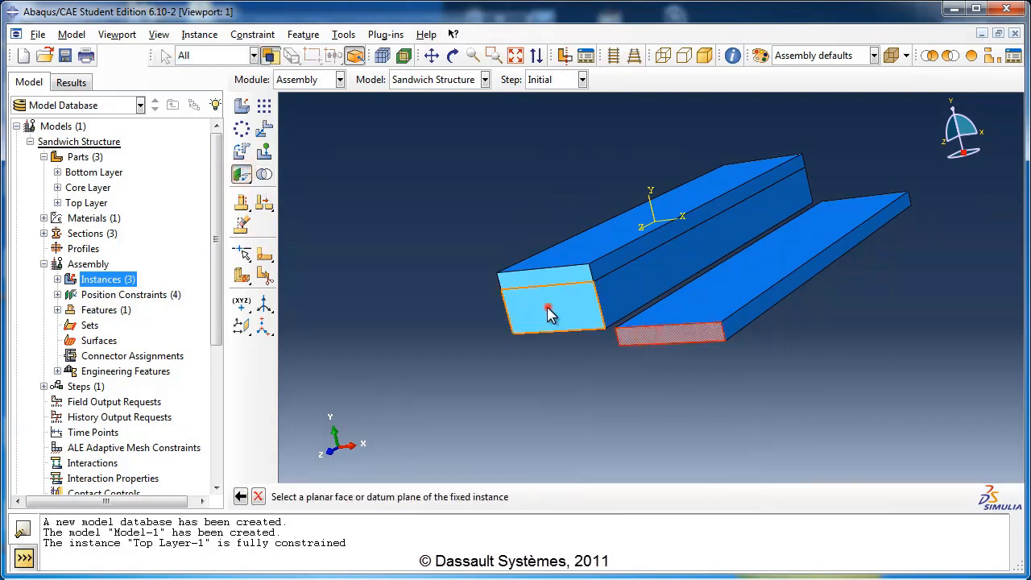
pyautogui.click(547, 307)
pyautogui.click(595, 497)
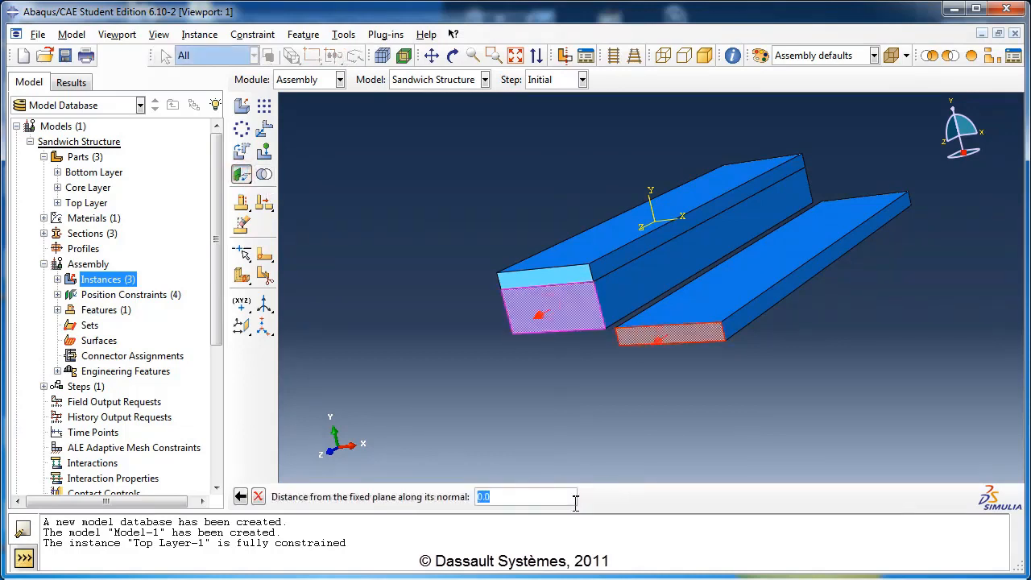
pyautogui.press('Return')
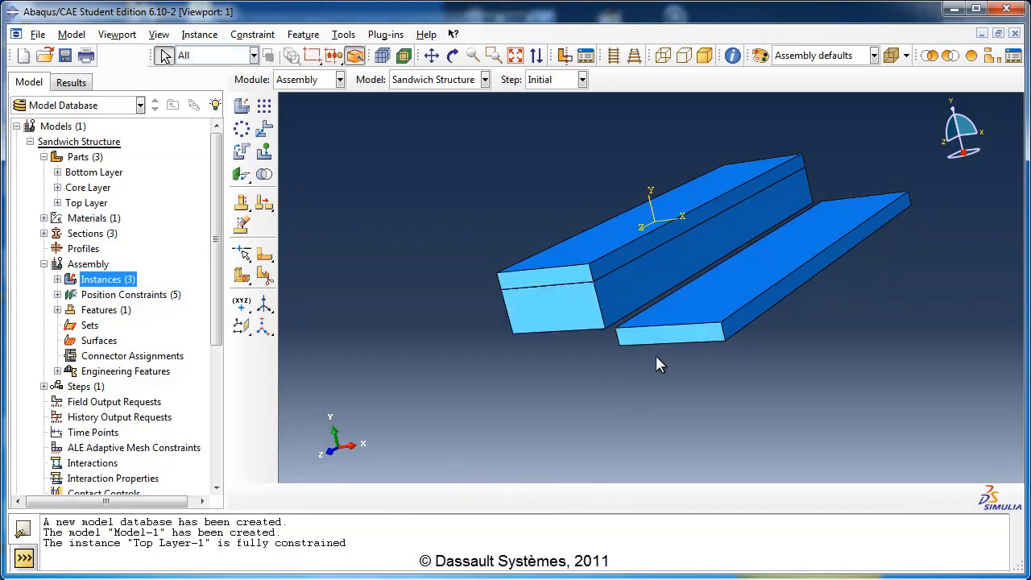
# Step: Constrain the Bottom Layer's long side face on the +X side to the Core Layer's matching side face, using Face to Face and the default distance
pyautogui.click(734, 324)
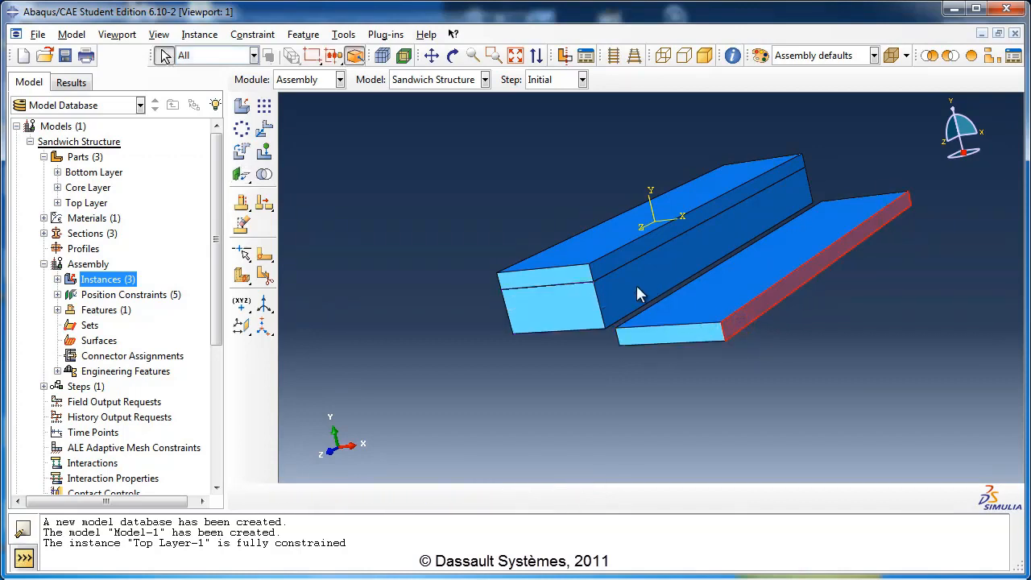
pyautogui.click(625, 425)
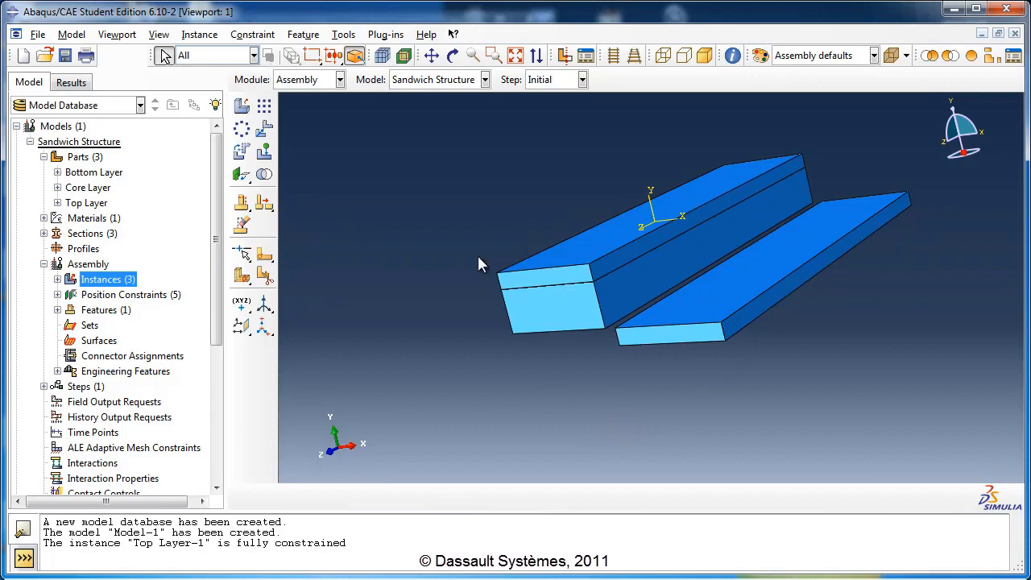
pyautogui.click(243, 176)
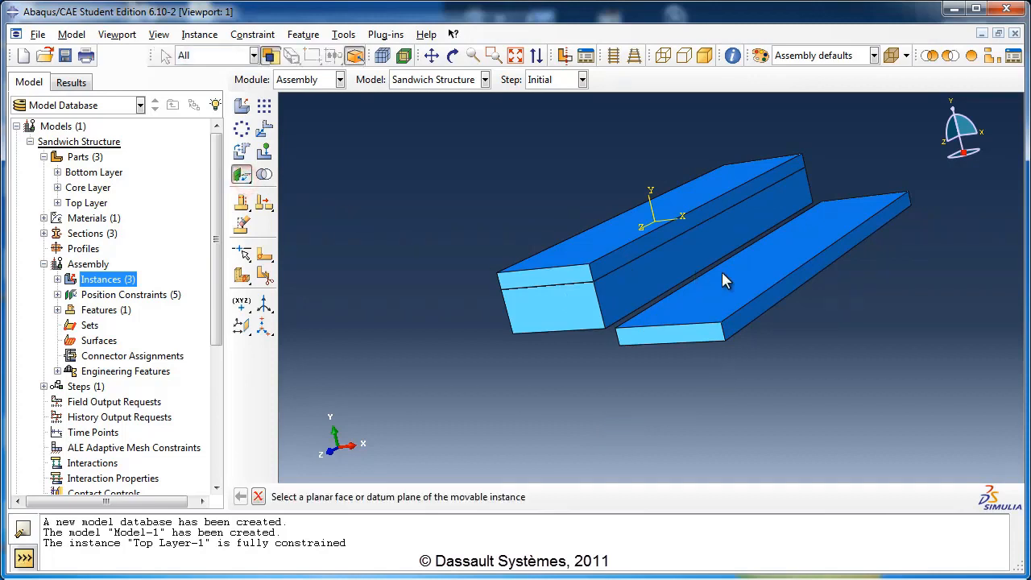
pyautogui.click(787, 286)
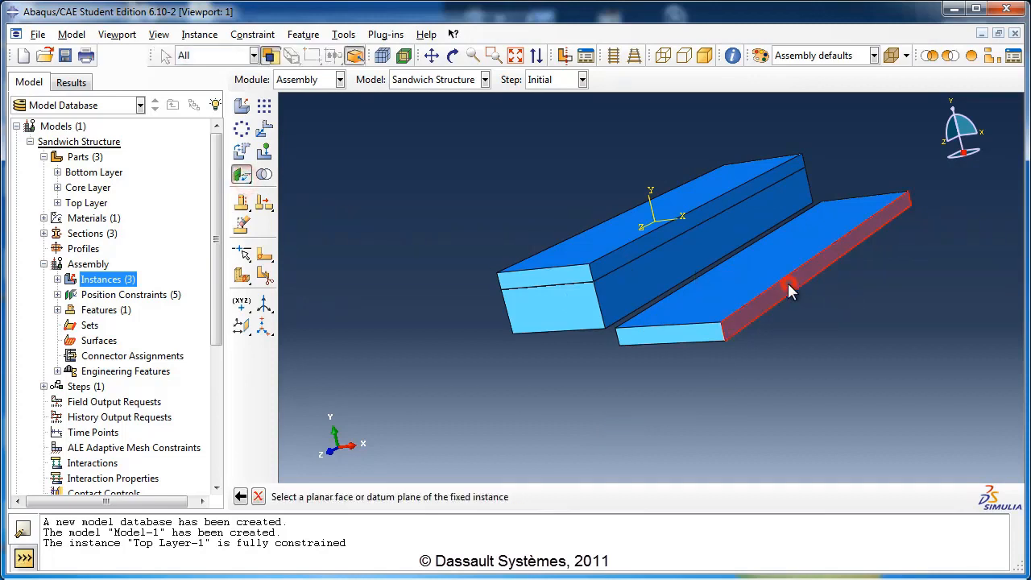
pyautogui.click(646, 272)
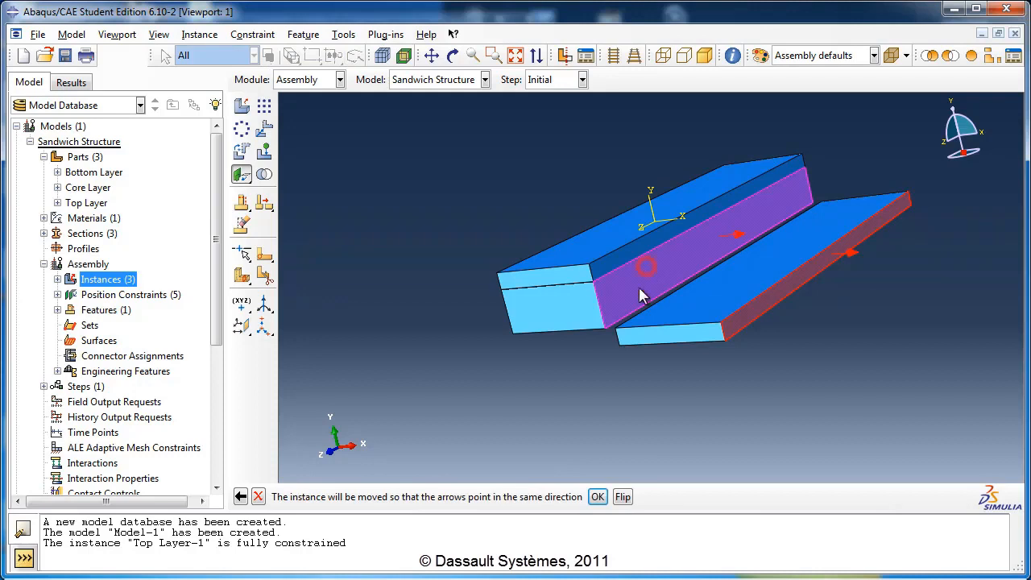
pyautogui.click(596, 496)
pyautogui.press('Return')
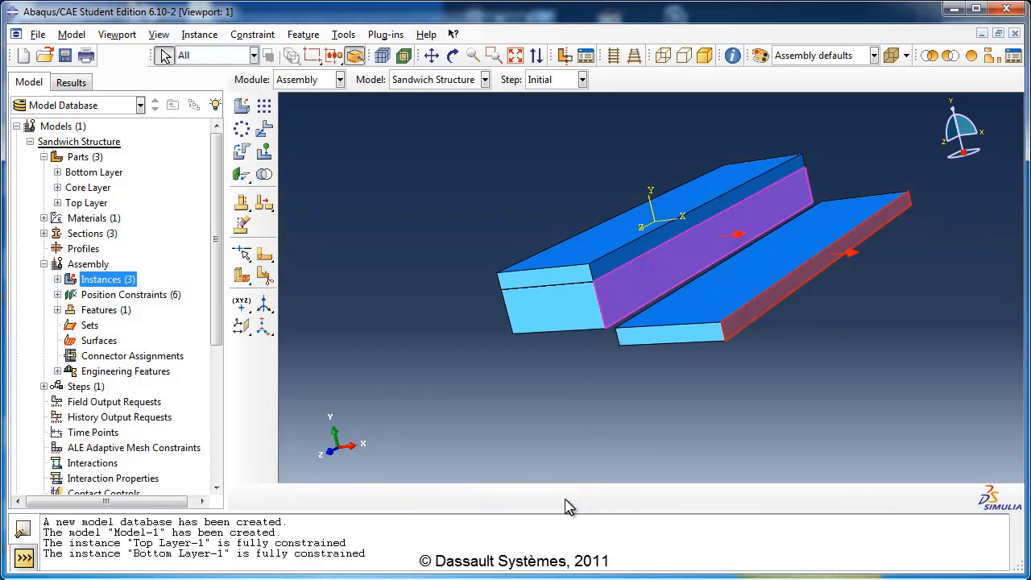
# Step: Start creating a new geometry set in the assembly
pyautogui.click(453, 55)
pyautogui.moveTo(596, 290)
pyautogui.mouseDown()
pyautogui.moveTo(619, 190)
pyautogui.moveTo(599, 249)
pyautogui.moveTo(612, 301)
pyautogui.mouseUp()
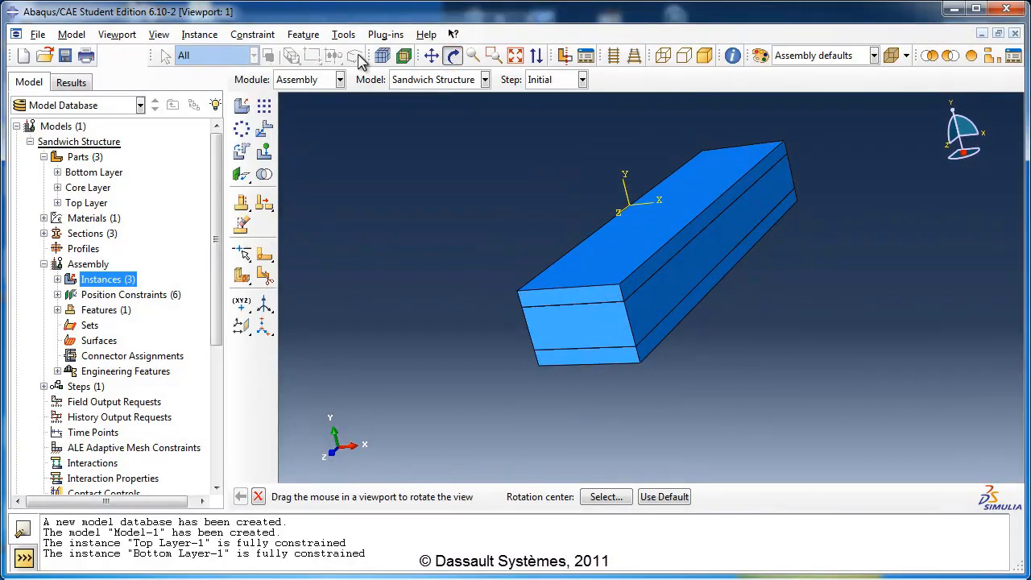
pyautogui.click(454, 55)
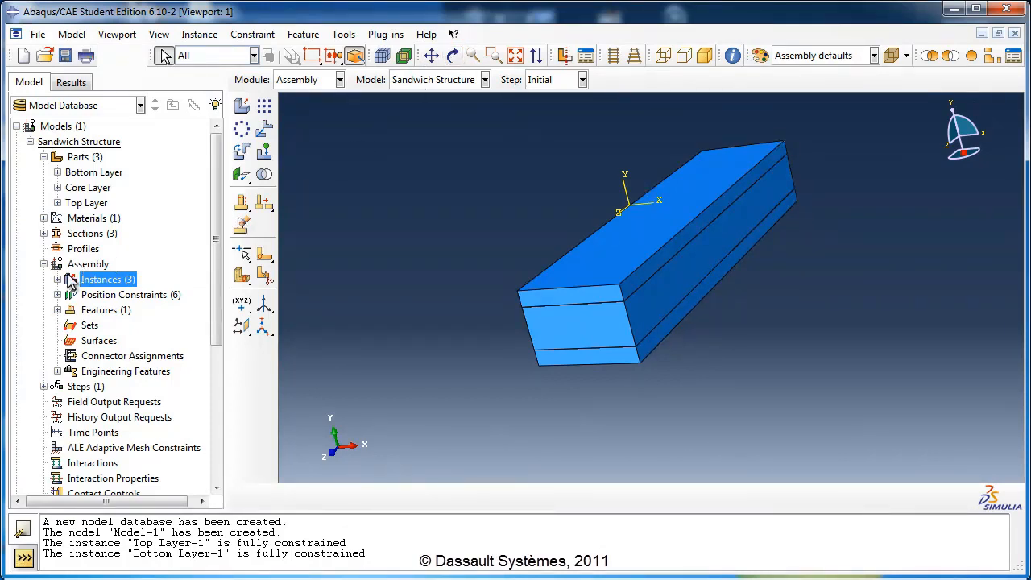
pyautogui.doubleClick(88, 326)
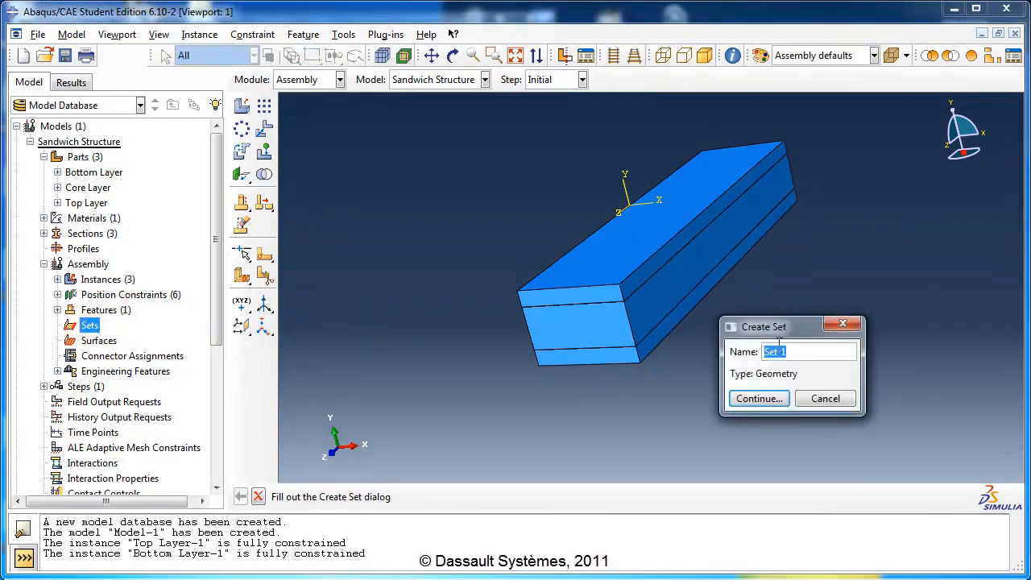
# Step: Name the new geometry set "displacement point set 1" and proceed to selecting its geometry
pyautogui.write('displacement point s')
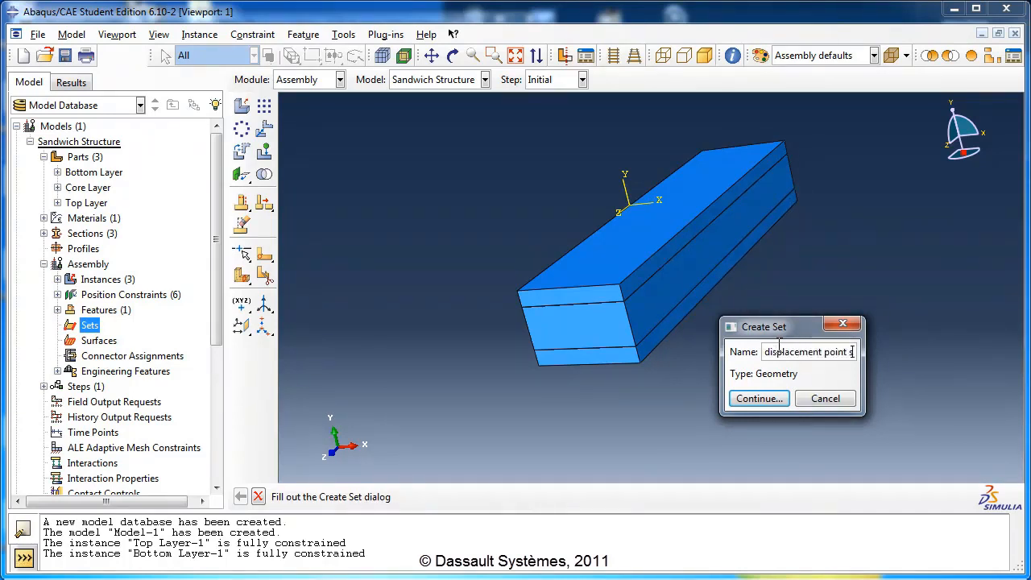
pyautogui.write('et1')
pyautogui.press('Return')
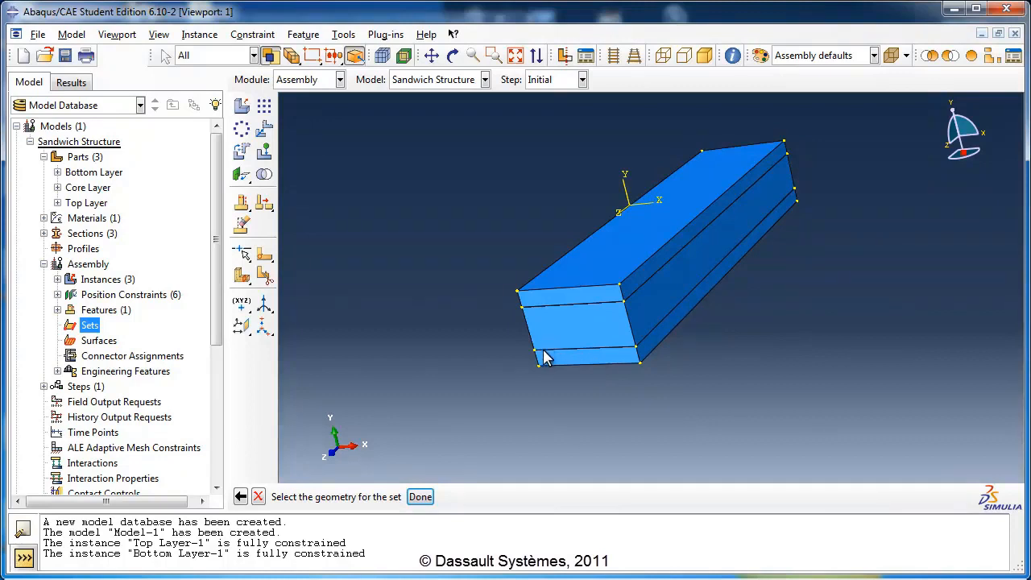
# Step: Turn the assembly to show its underside and hide the bottom layer instance to expose the core
pyautogui.click(452, 56)
pyautogui.moveTo(547, 315); pyautogui.dragTo(566, 203)
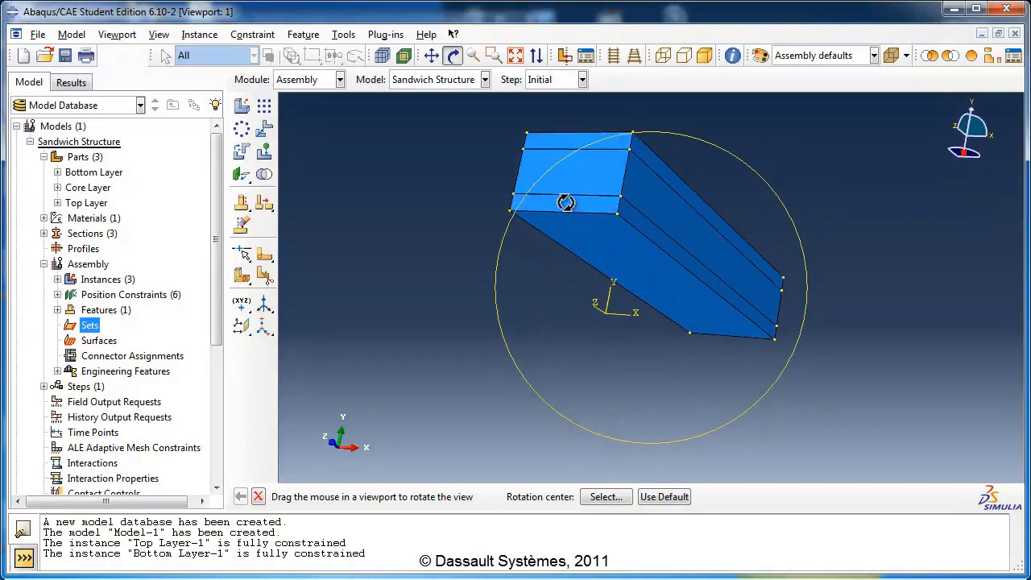
pyautogui.click(452, 55)
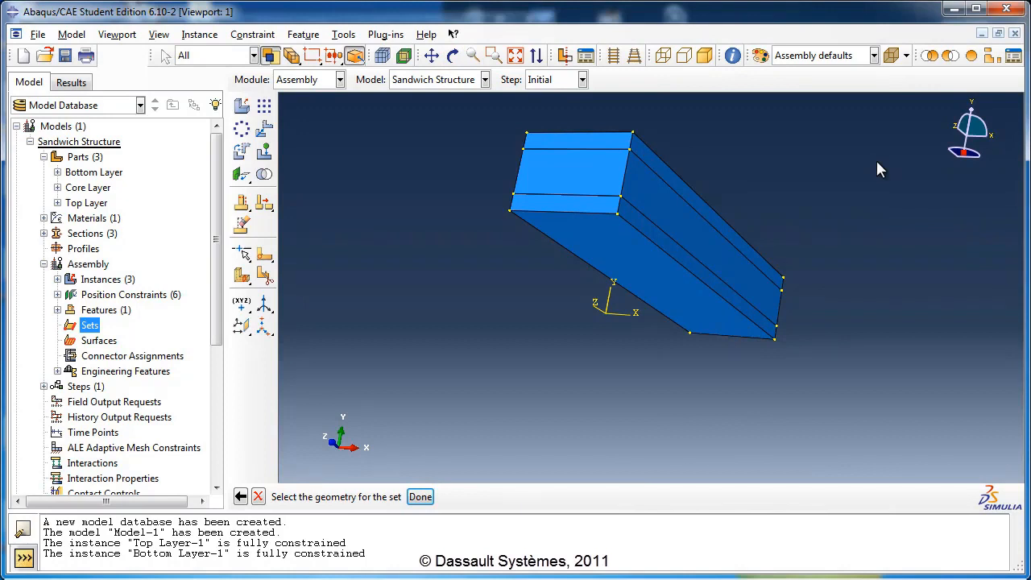
pyautogui.click(950, 56)
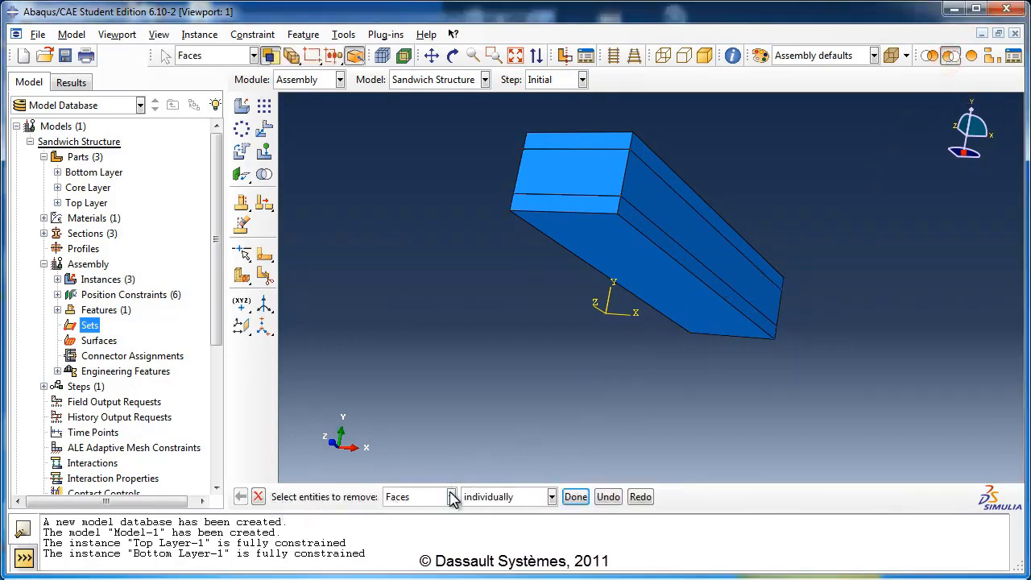
pyautogui.click(452, 497)
pyautogui.scroll(-1, 446, 556)
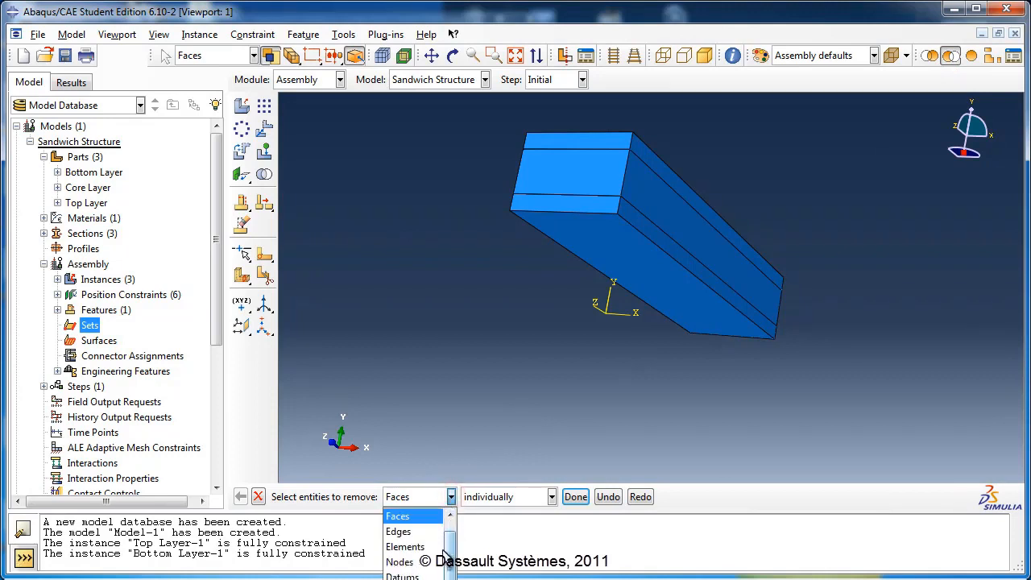
pyautogui.scroll(-1, 446, 556)
pyautogui.click(409, 578)
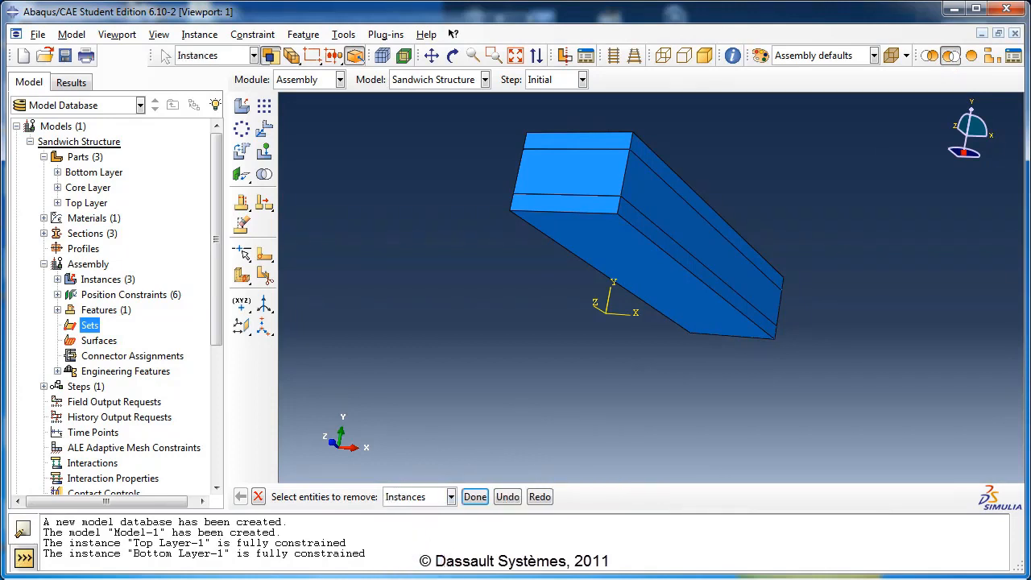
pyautogui.click(578, 232)
pyautogui.click(476, 496)
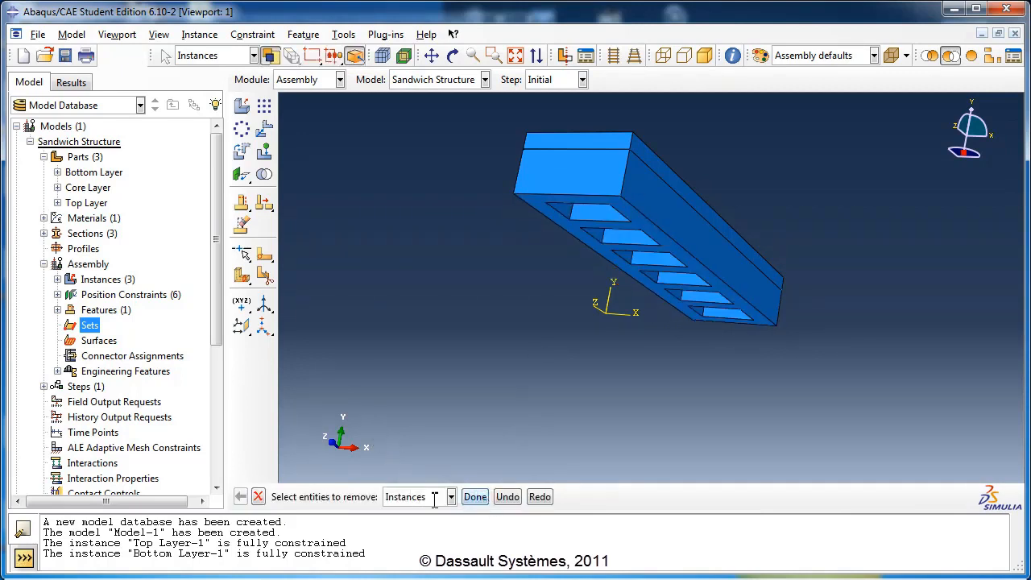
pyautogui.click(259, 497)
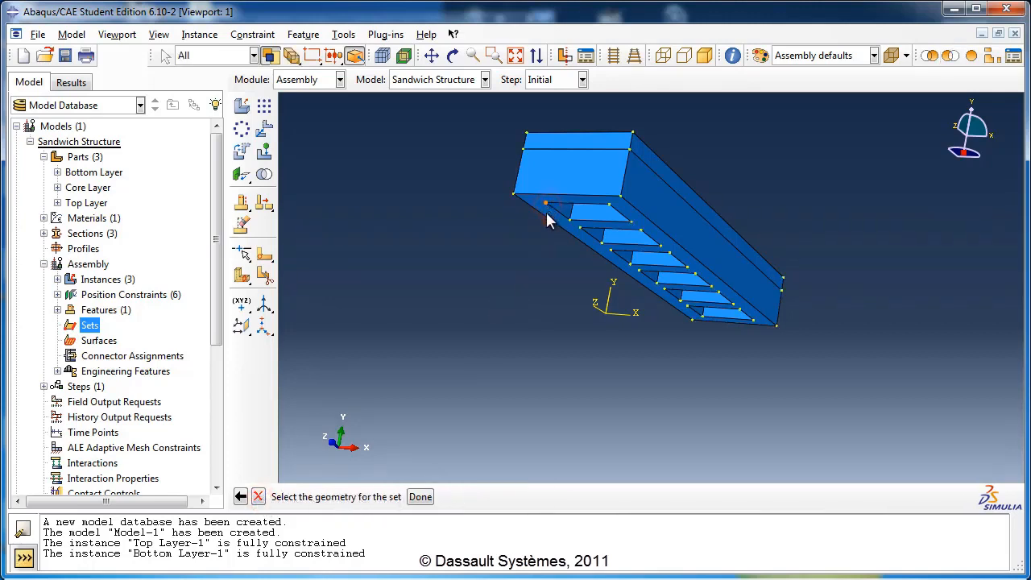
# Step: Complete the set with the core's vertex at the outer corner of the first cutout, and redisplay the whole assembly
pyautogui.click(420, 497)
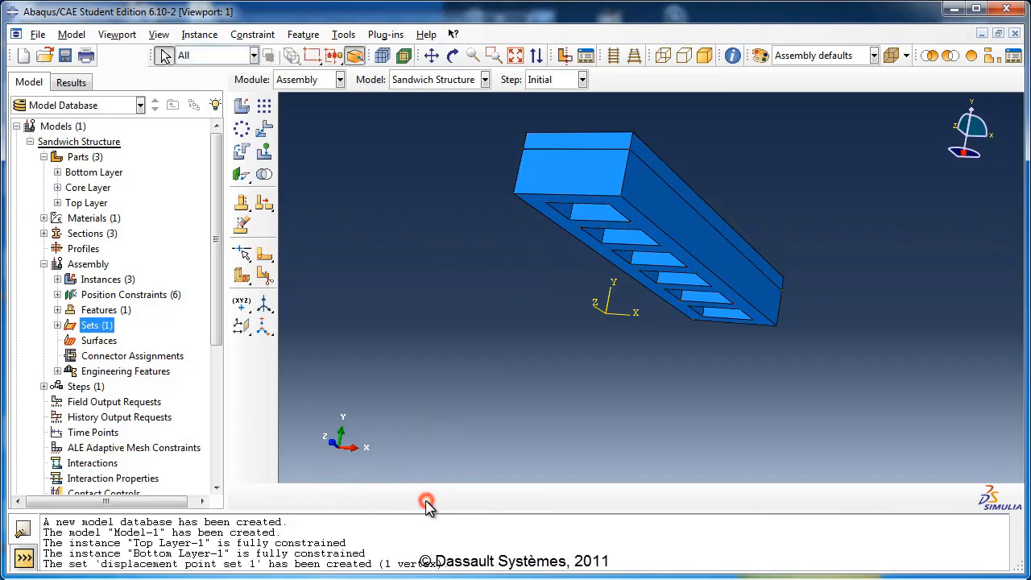
pyautogui.click(972, 58)
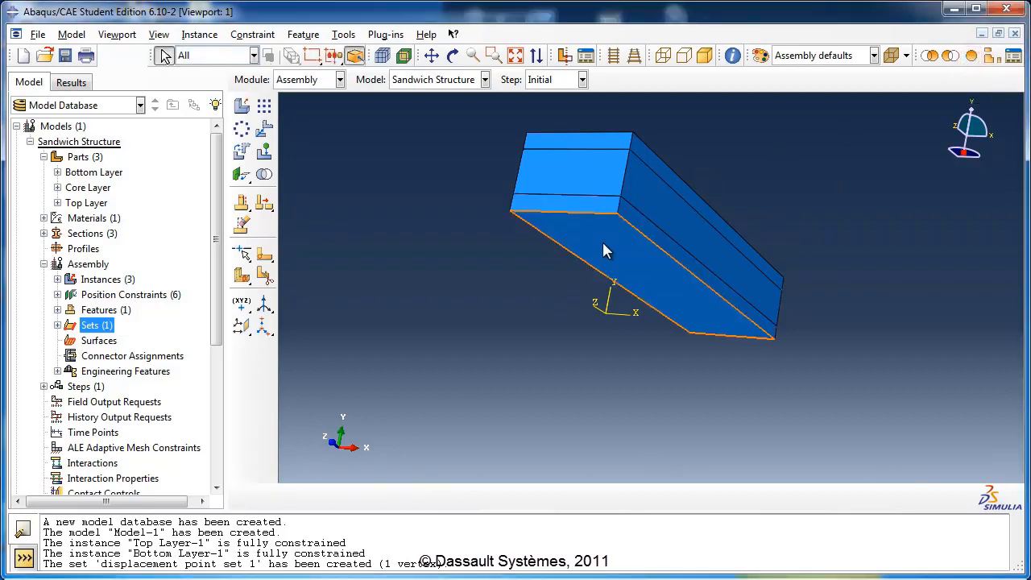
# Step: Highlight displacement point set 1 in the viewport to check its vertex location
pyautogui.click(57, 325)
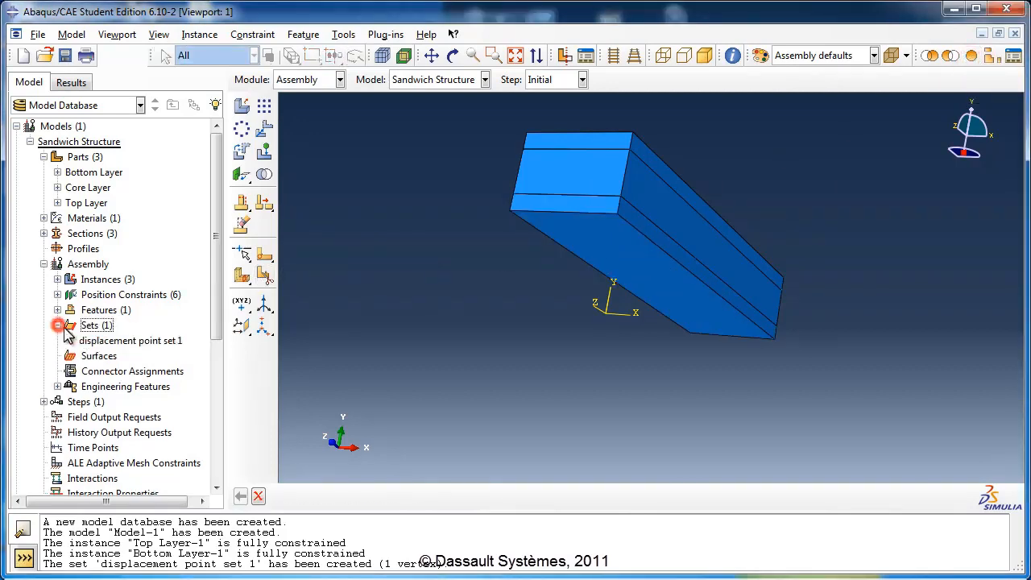
pyautogui.click(136, 341)
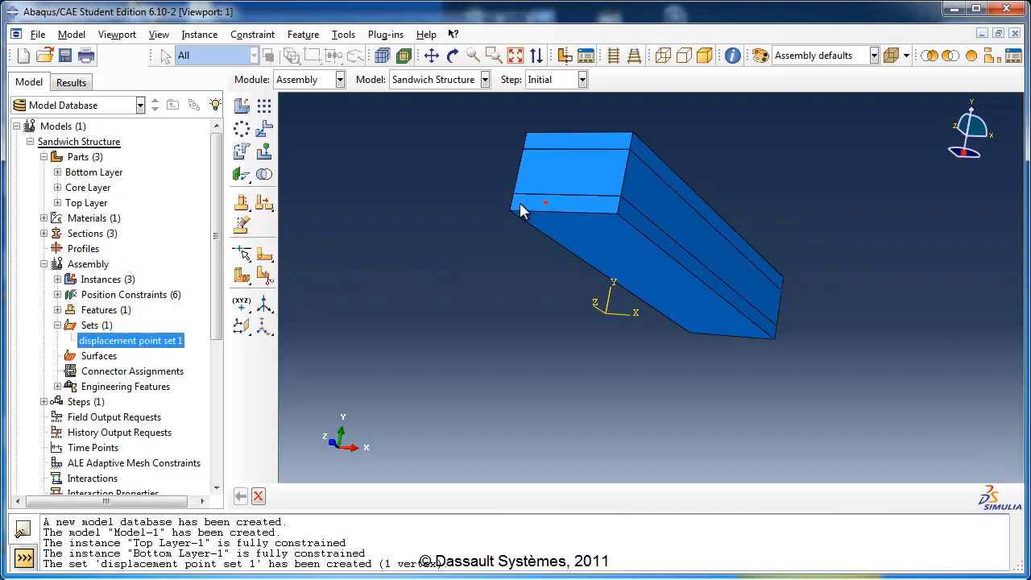
# Step: Create a geometry set named "displacement point set 2" from the bottom layer's lower vertex at the front end, on the long side face
pyautogui.doubleClick(95, 324)
pyautogui.write('displacement po')
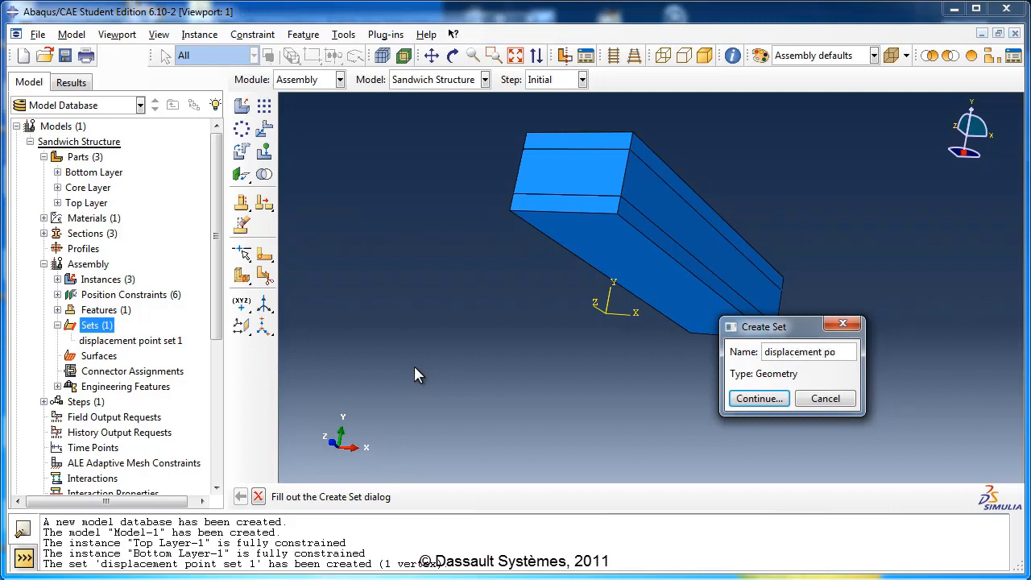
pyautogui.write('int set 2')
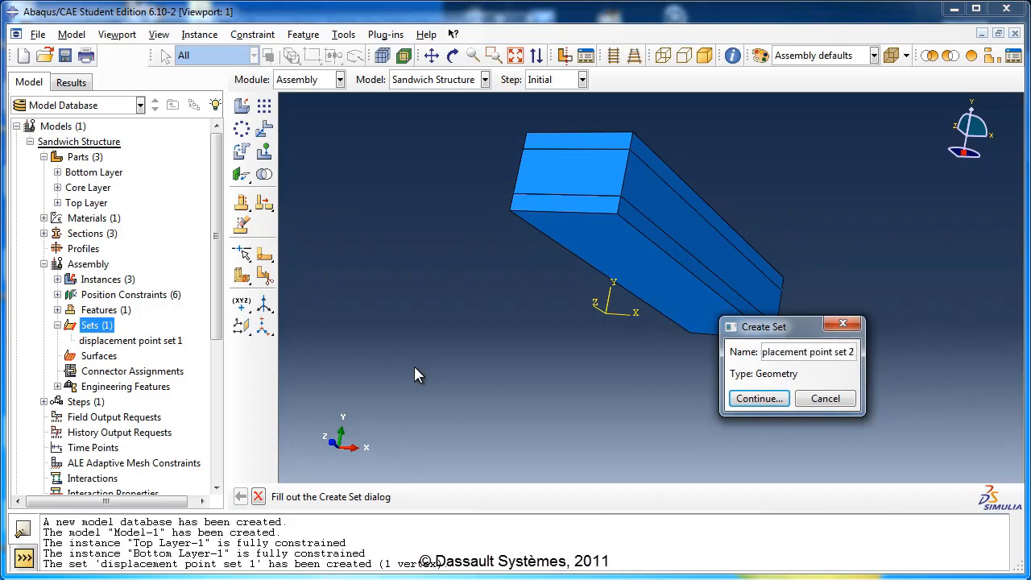
pyautogui.click(772, 396)
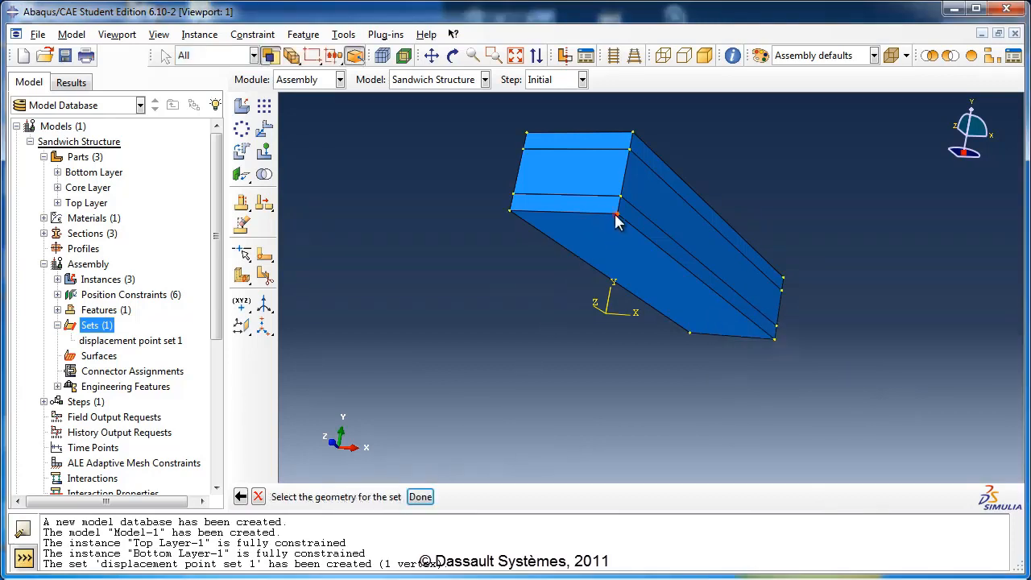
pyautogui.click(420, 496)
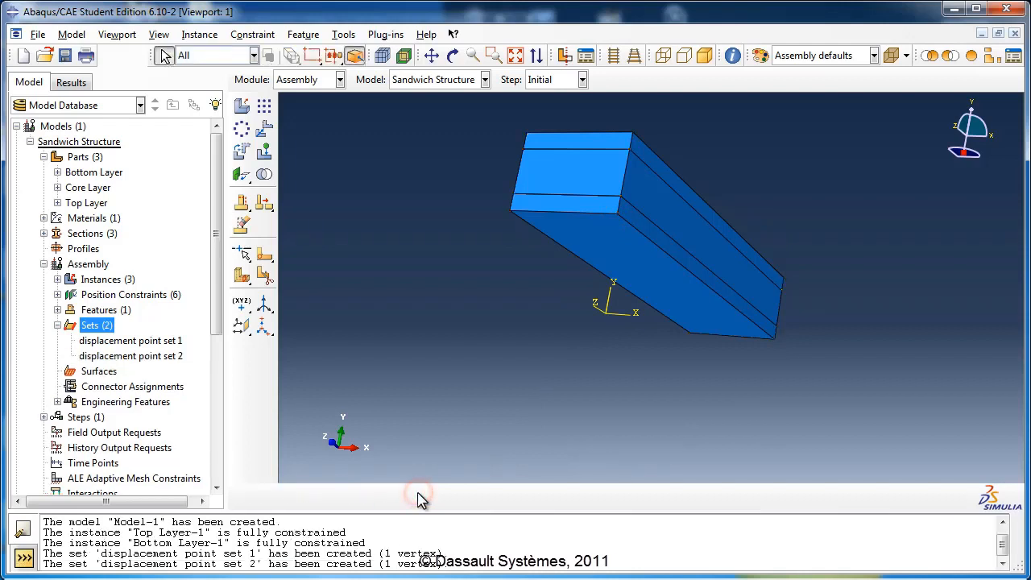
# Step: Highlight displacement point sets 1 and 2 in turn to check which vertex each contains
pyautogui.click(139, 340)
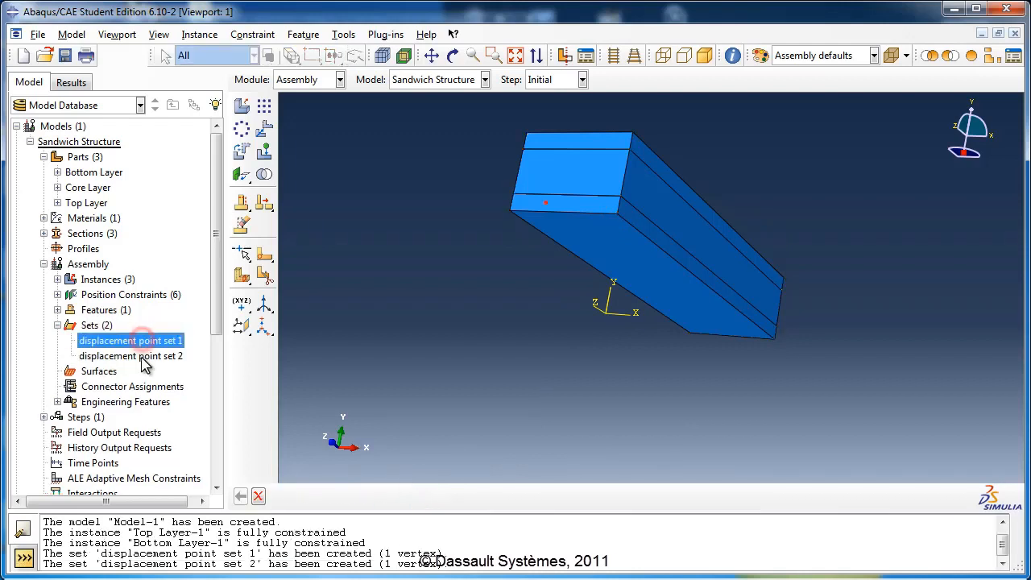
pyautogui.click(143, 356)
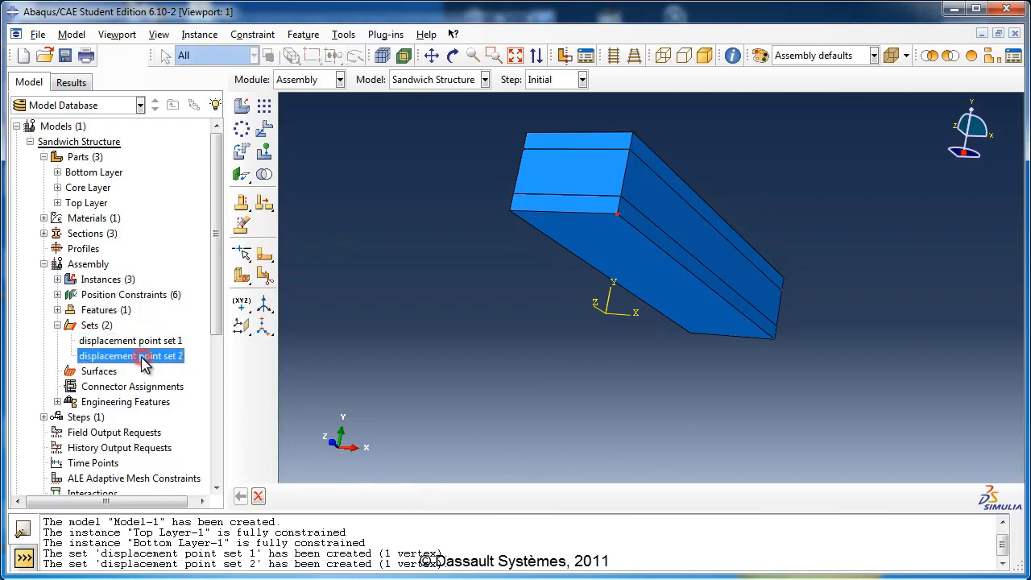
pyautogui.click(57, 326)
# Step: Create a Static, General analysis step named "Apply Load" after the Initial step
pyautogui.click(77, 388)
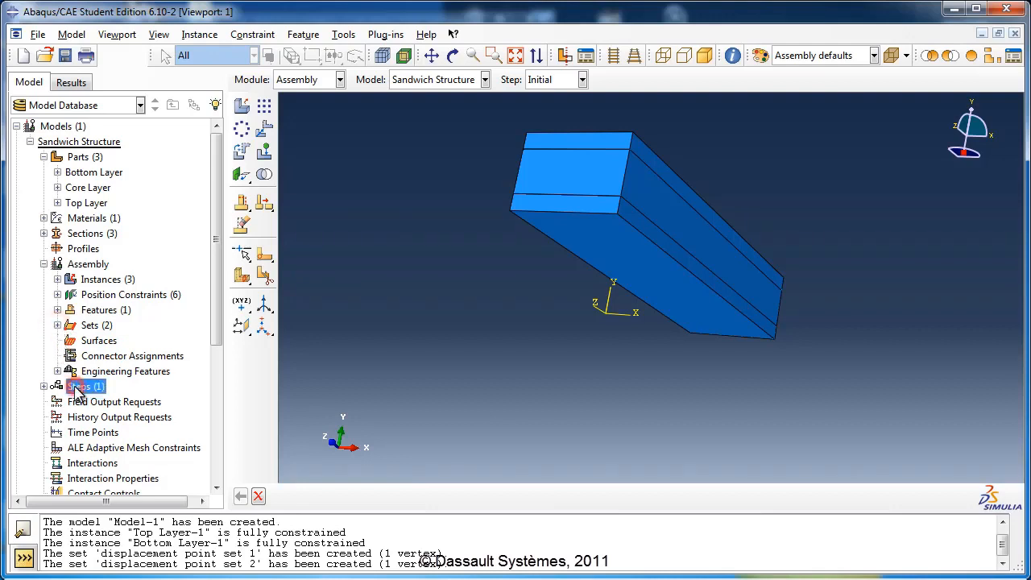
pyautogui.doubleClick(77, 388)
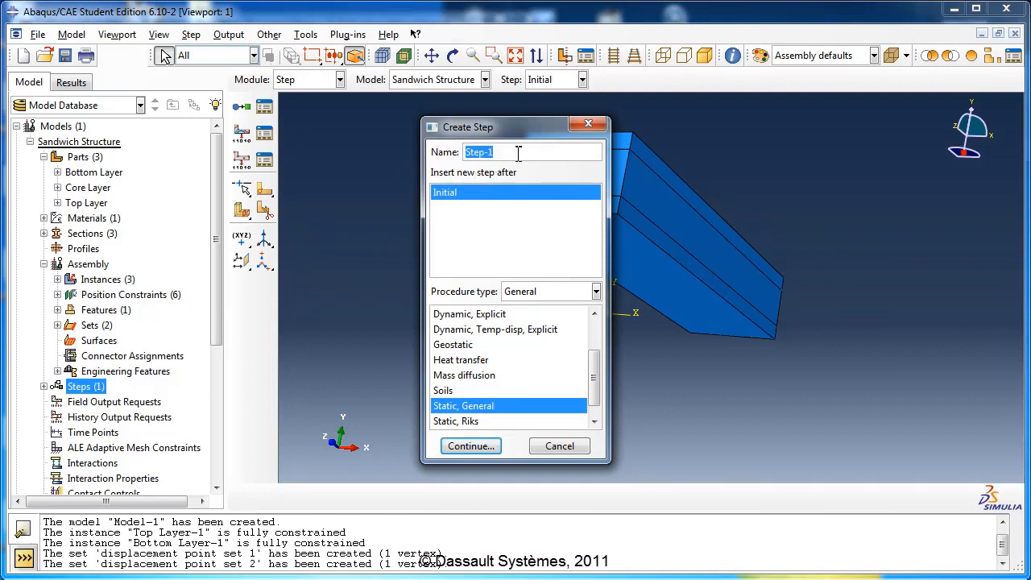
pyautogui.write('Apply Load')
pyautogui.click(470, 446)
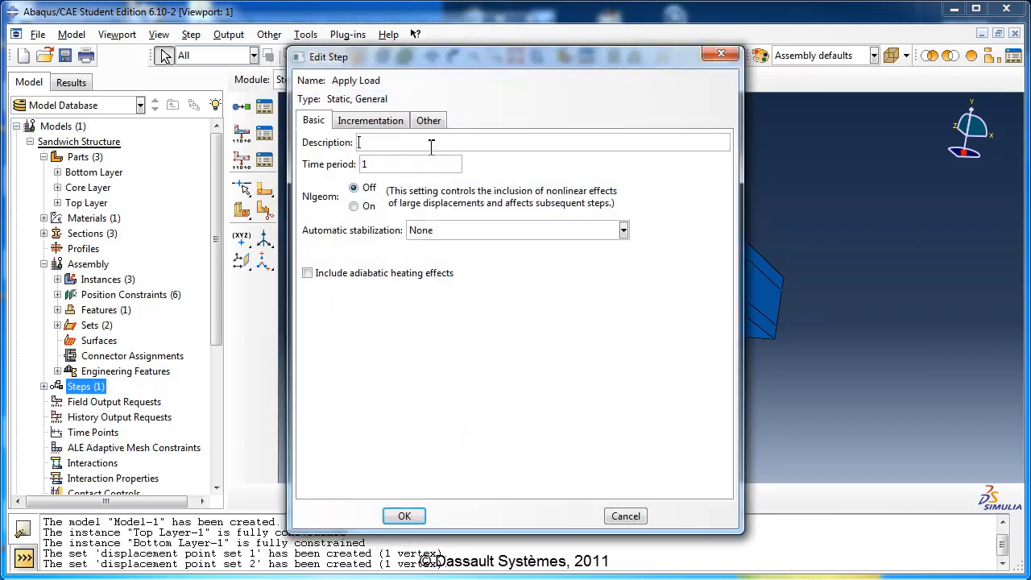
# Step: Describe the step as applying the pressure load on the top surface of the sandwich structure, and turn on Nlgeom
pyautogui.click(431, 144)
pyautogui.write('A')
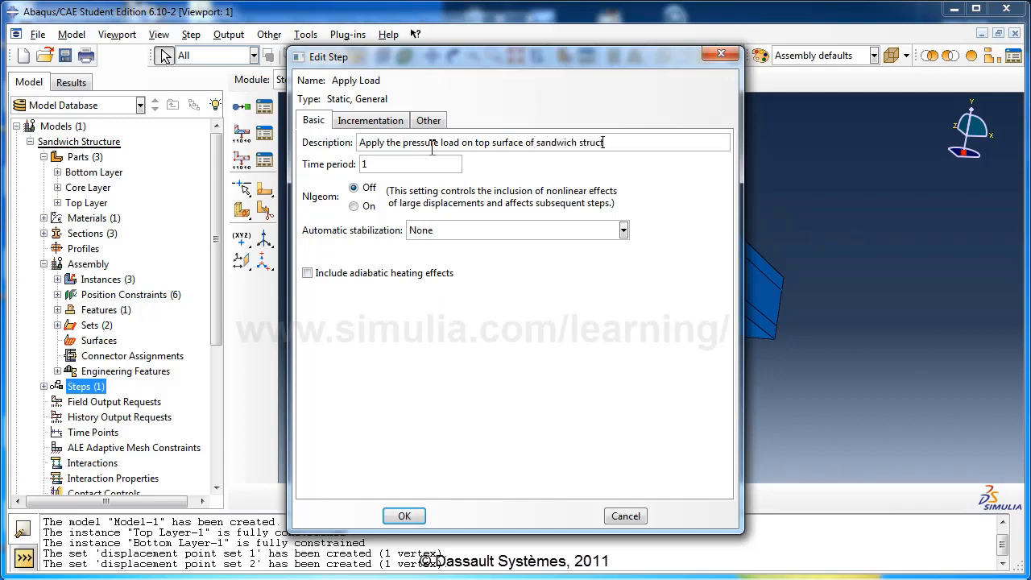
pyautogui.click(369, 189)
pyautogui.click(368, 206)
pyautogui.click(405, 515)
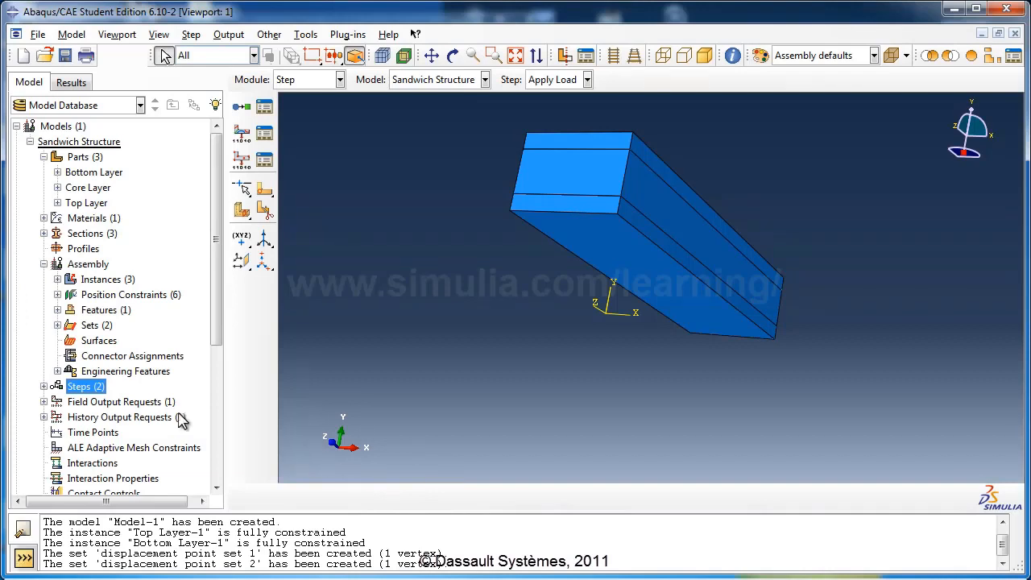
pyautogui.doubleClick(133, 416)
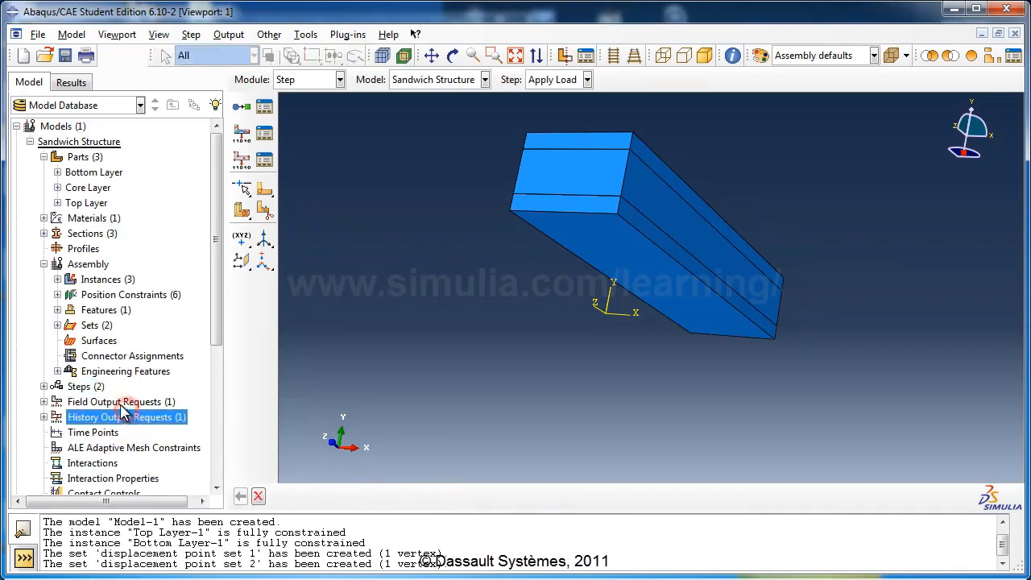
pyautogui.click(120, 401)
pyautogui.click(43, 402)
pyautogui.click(43, 402)
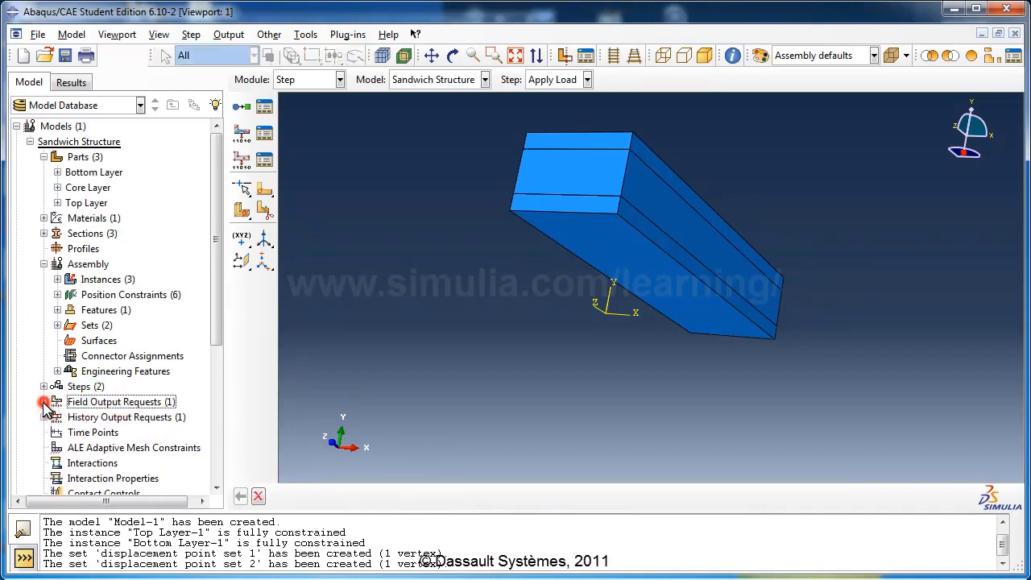
# Step: Rename the history output request H-Output-1 as "Displacement output 1"
pyautogui.click(117, 417)
pyautogui.click(43, 417)
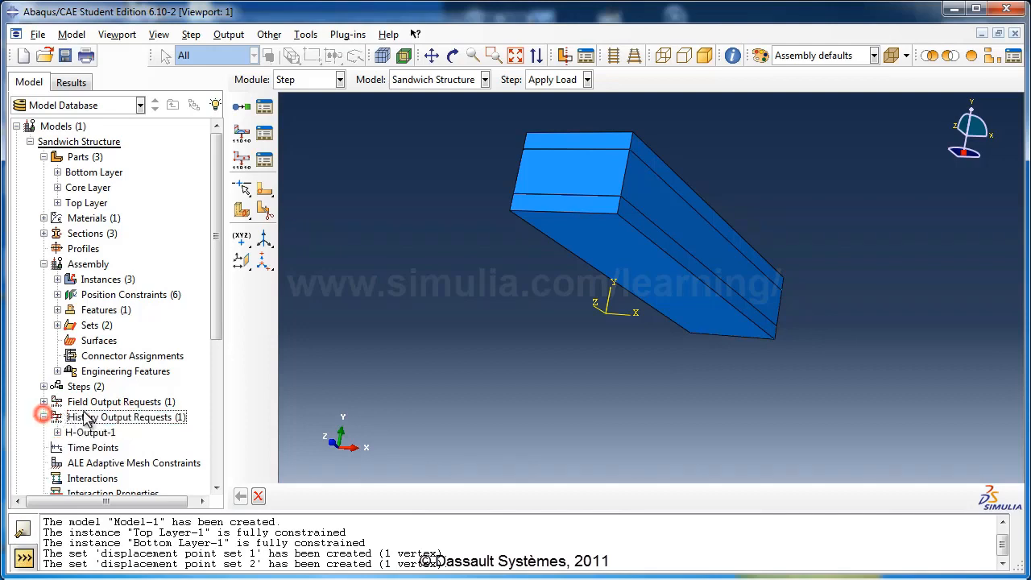
pyautogui.scroll(-2, 87, 419)
pyautogui.click(98, 341)
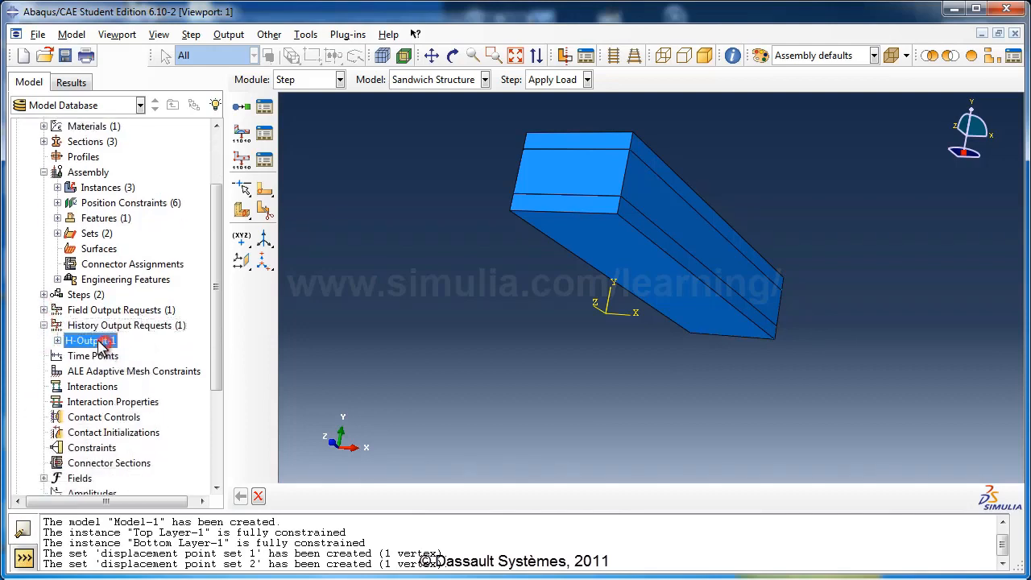
pyautogui.rightClick(99, 341)
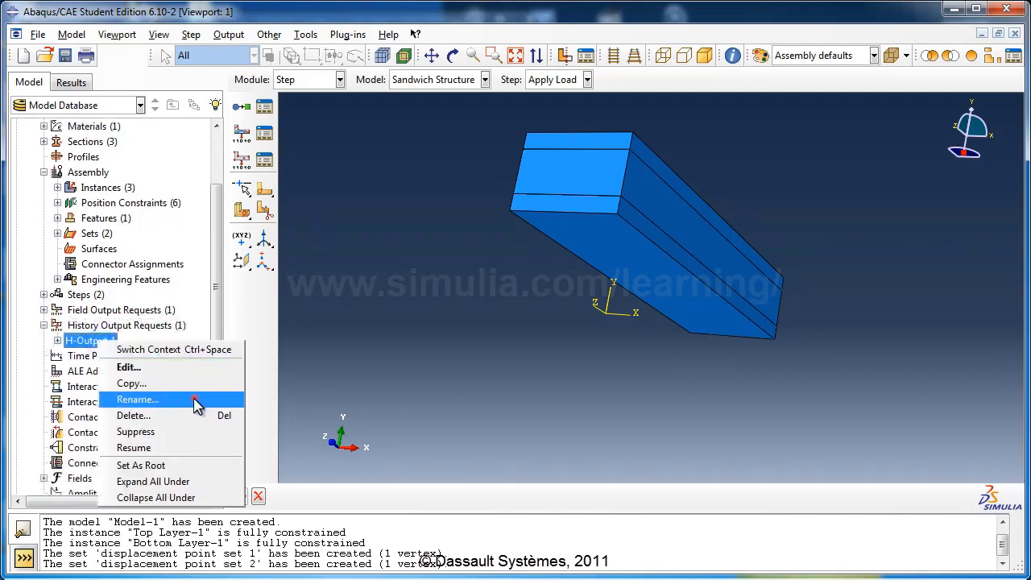
pyautogui.click(195, 402)
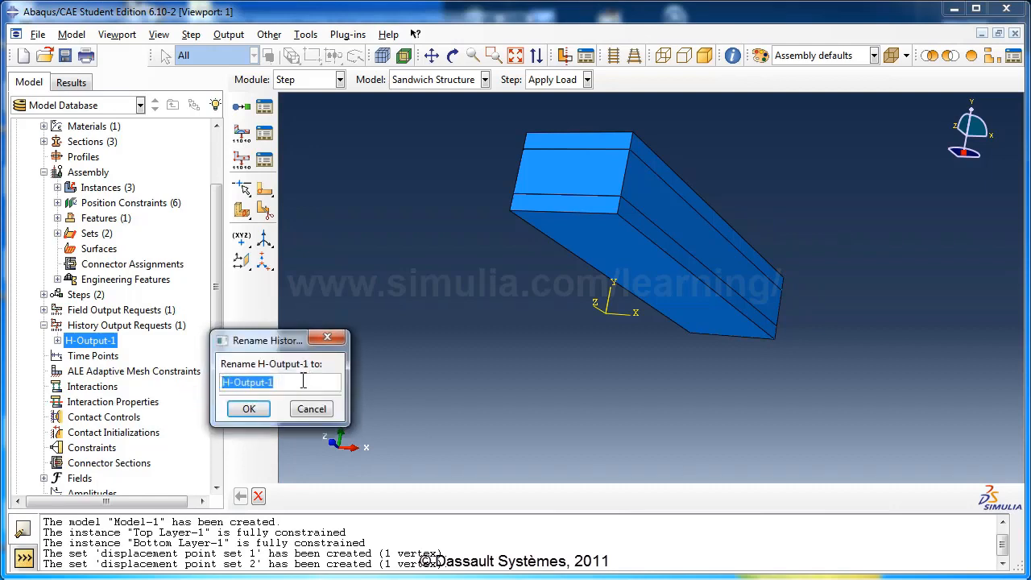
pyautogui.write('Displacement o')
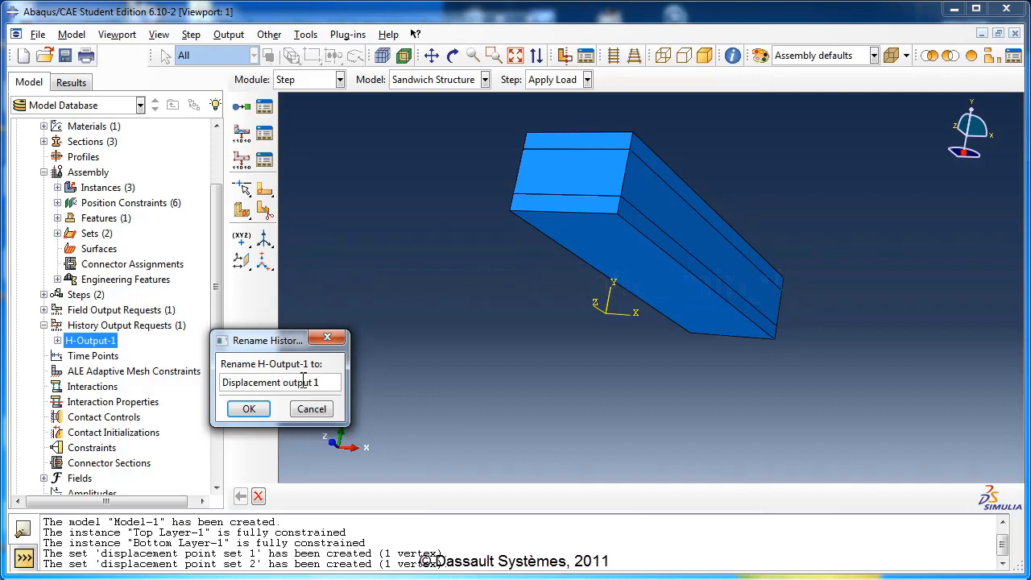
pyautogui.write('utput 1')
pyautogui.click(249, 408)
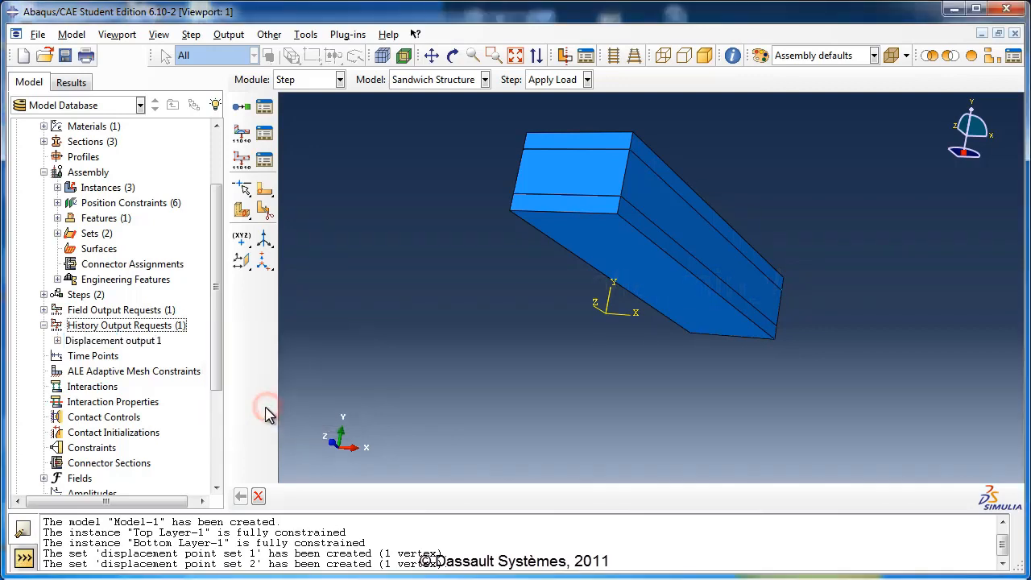
# Step: Change the domain of the history output request "Displacement output 1" to the set "displacement point set 1"
pyautogui.click(58, 342)
pyautogui.doubleClick(95, 344)
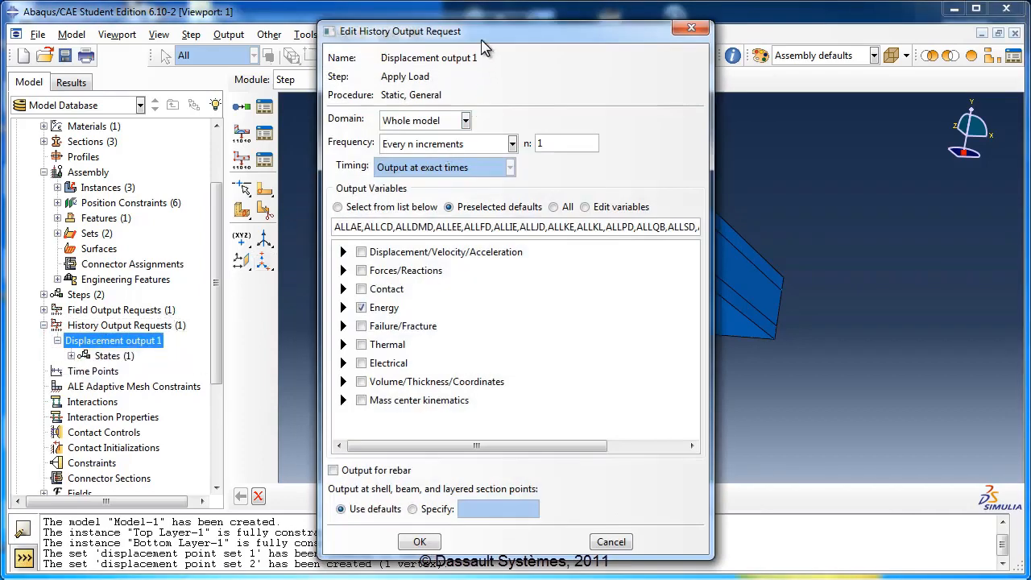
pyautogui.moveTo(485, 31); pyautogui.dragTo(412, 22)
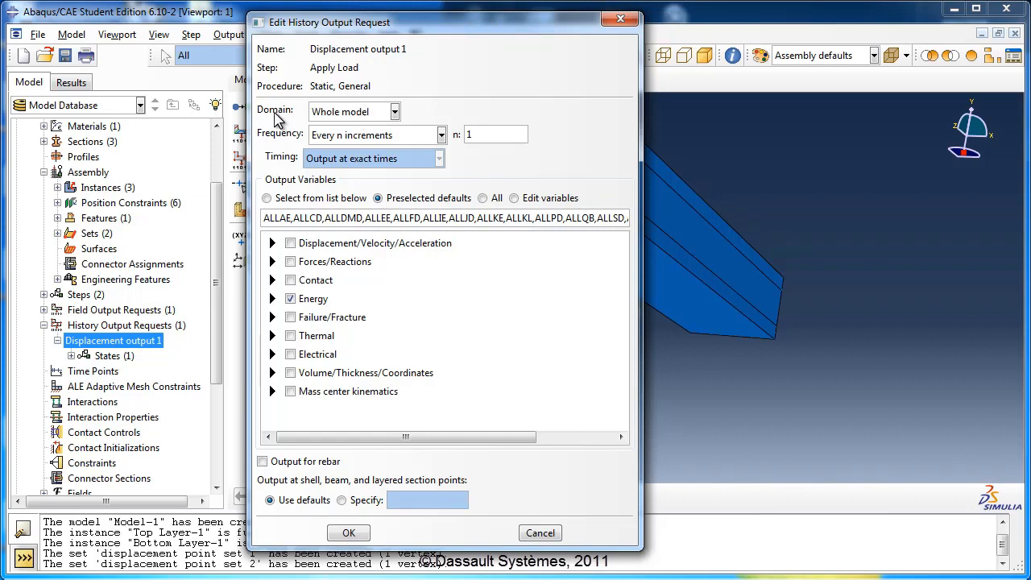
pyautogui.click(352, 114)
pyautogui.click(346, 145)
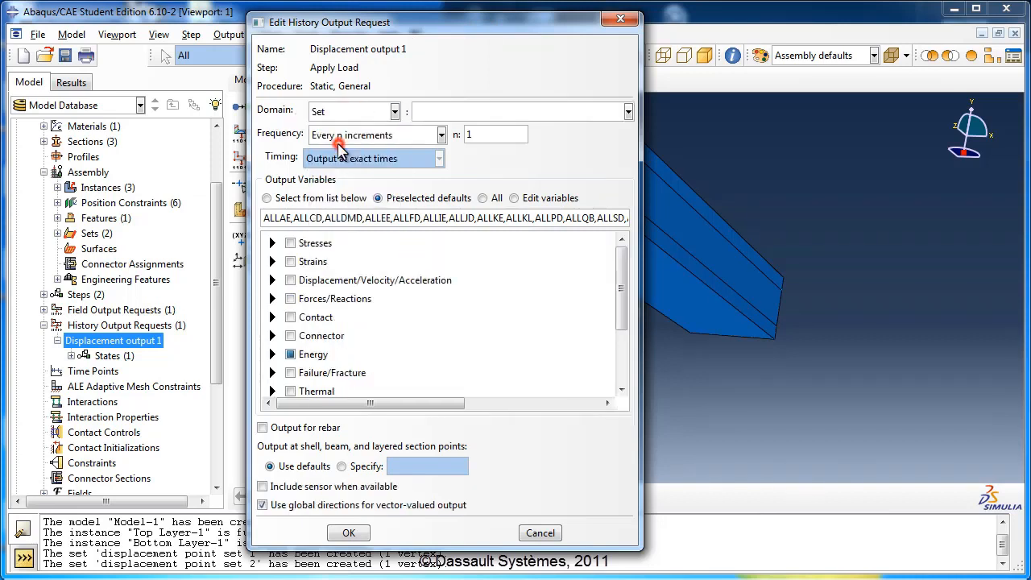
pyautogui.click(439, 112)
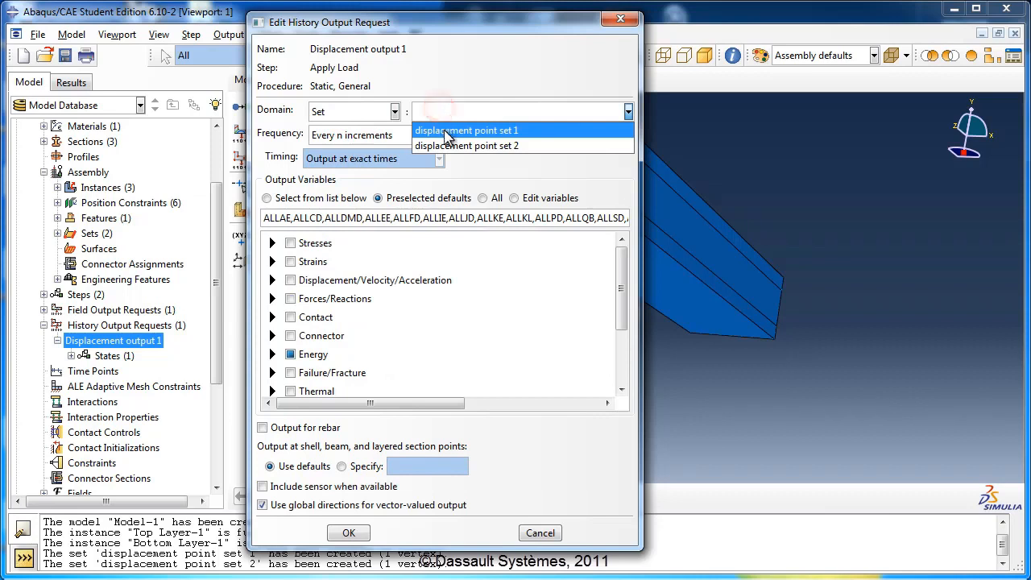
pyautogui.click(443, 131)
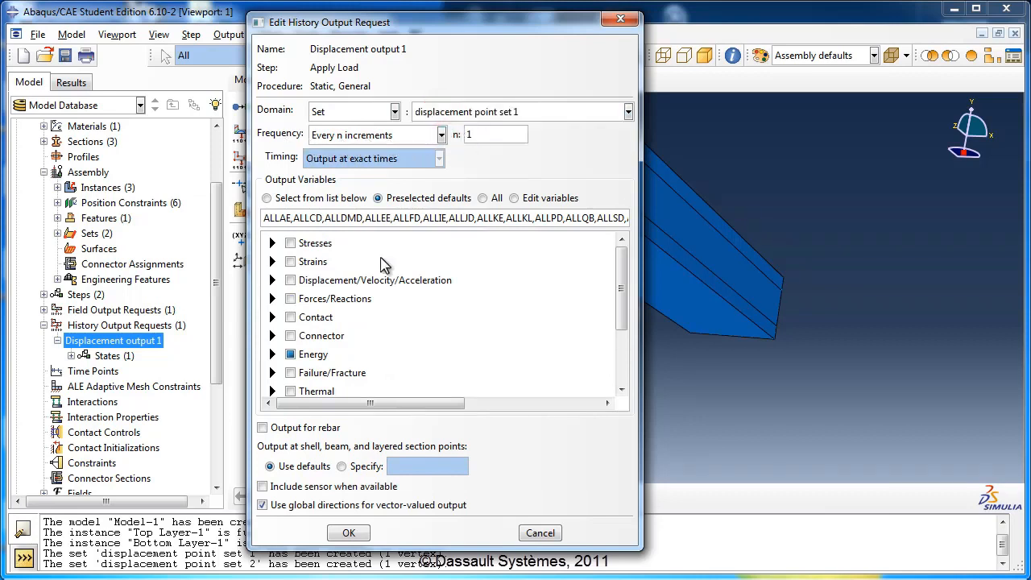
# Step: Remove the energy variables from Displacement output 1 and request only UT, Translations
pyautogui.click(291, 354)
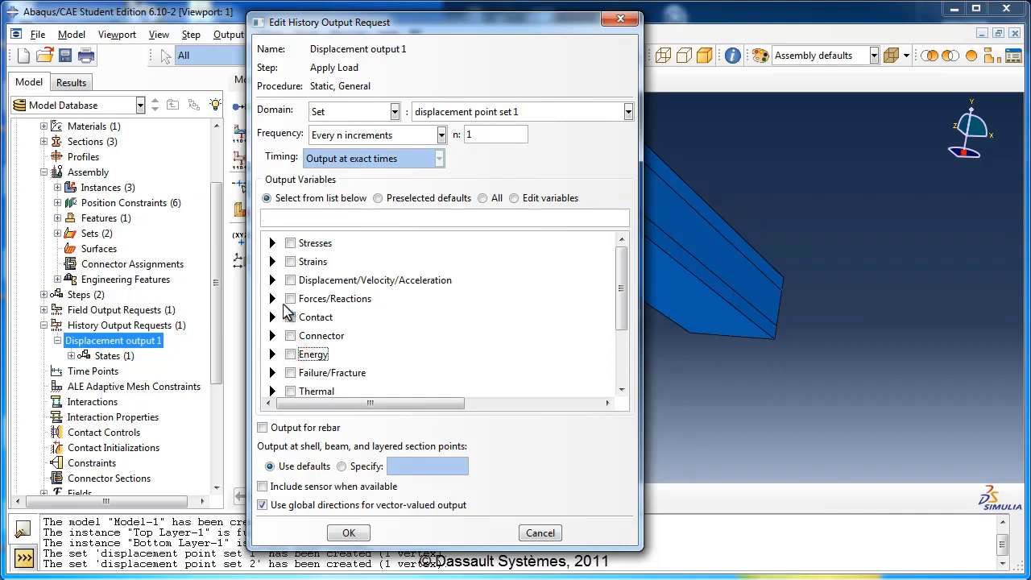
pyautogui.click(272, 281)
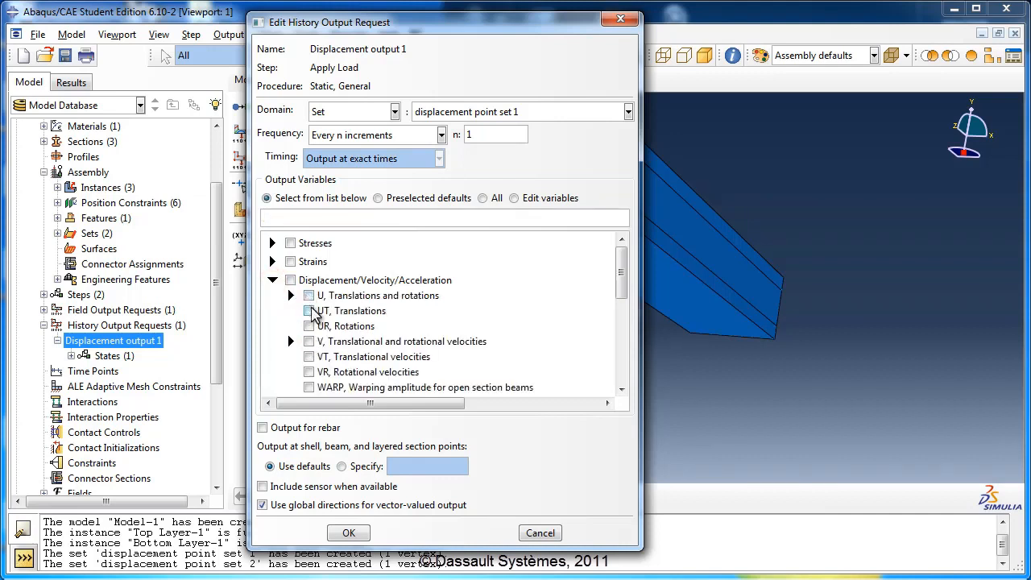
pyautogui.click(308, 311)
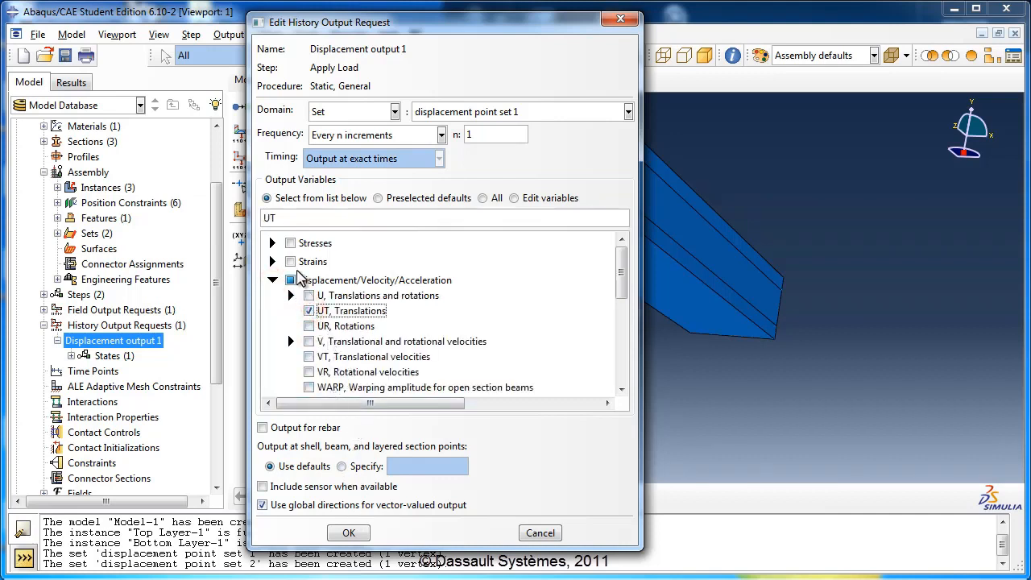
pyautogui.click(349, 532)
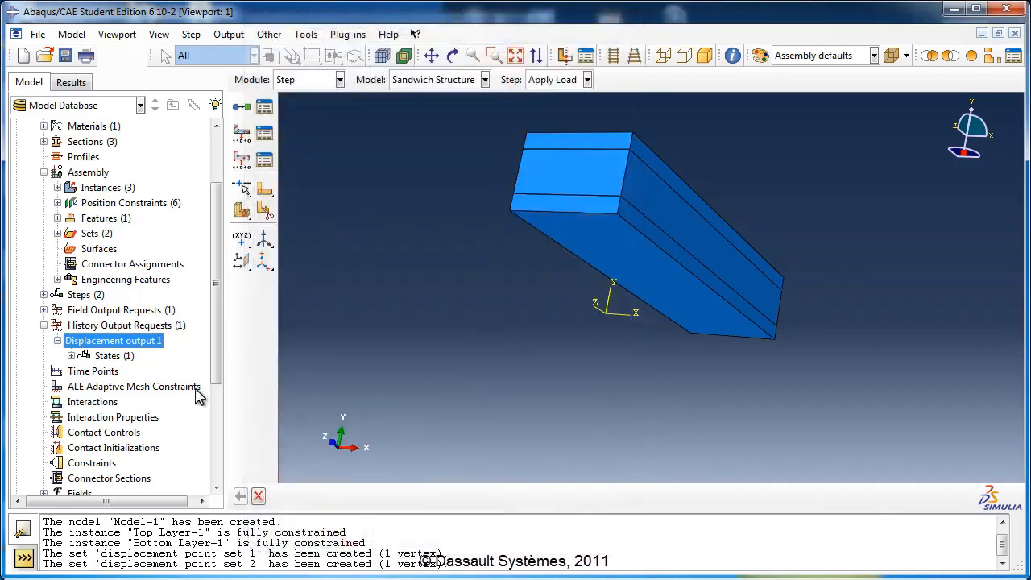
# Step: Create a history output request named "Displacement output 2" in the Apply Load step, with the set "displacement point set 2" as its domain
pyautogui.doubleClick(107, 326)
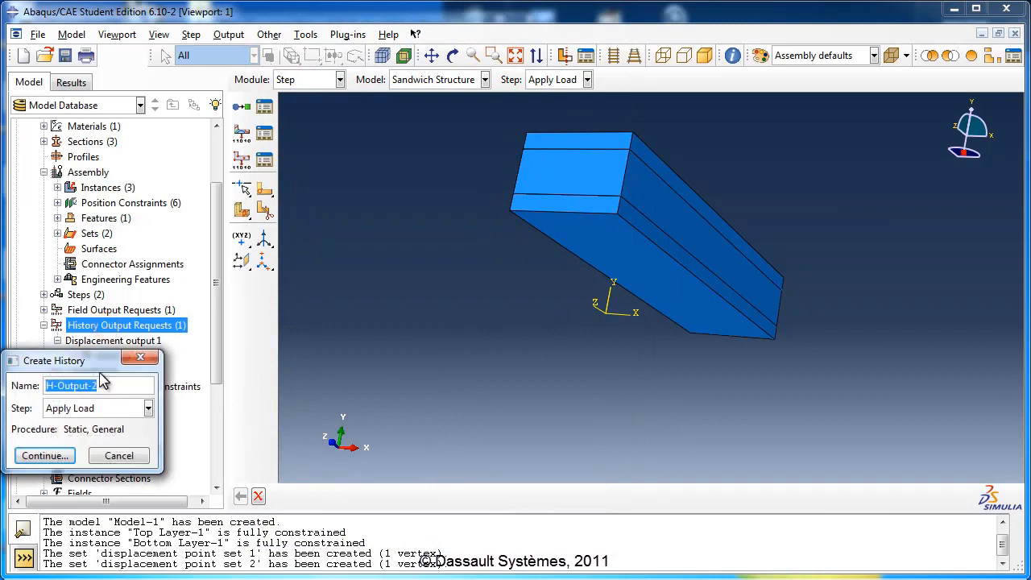
pyautogui.moveTo(89, 361); pyautogui.dragTo(329, 301)
pyautogui.write('Displacement o')
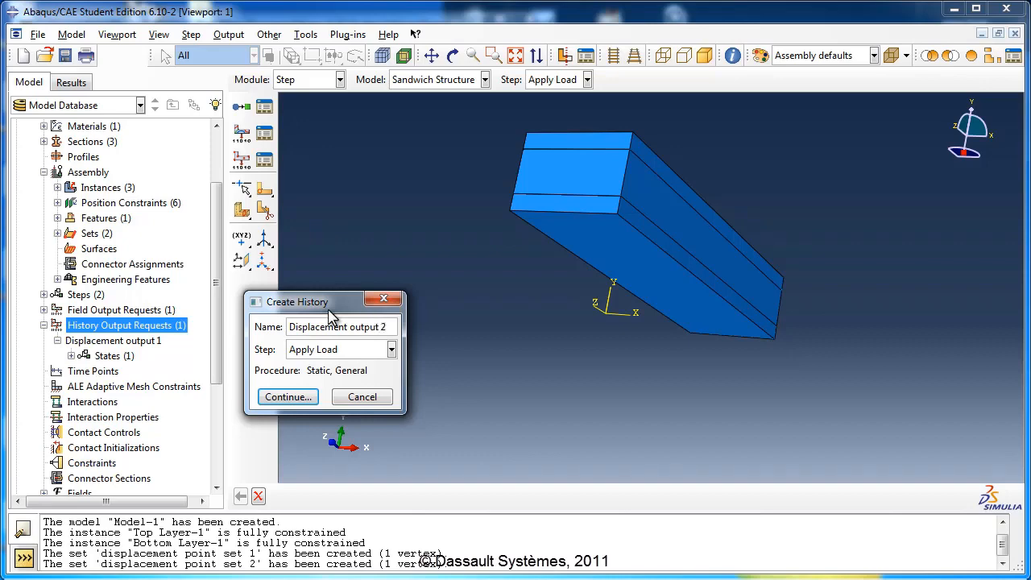
pyautogui.click(292, 396)
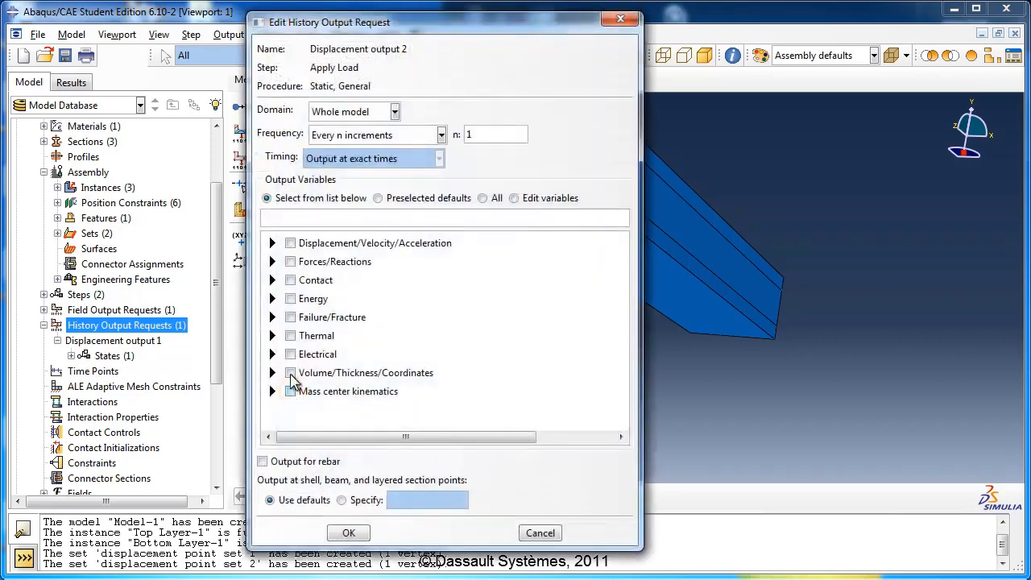
pyautogui.click(359, 112)
pyautogui.click(355, 142)
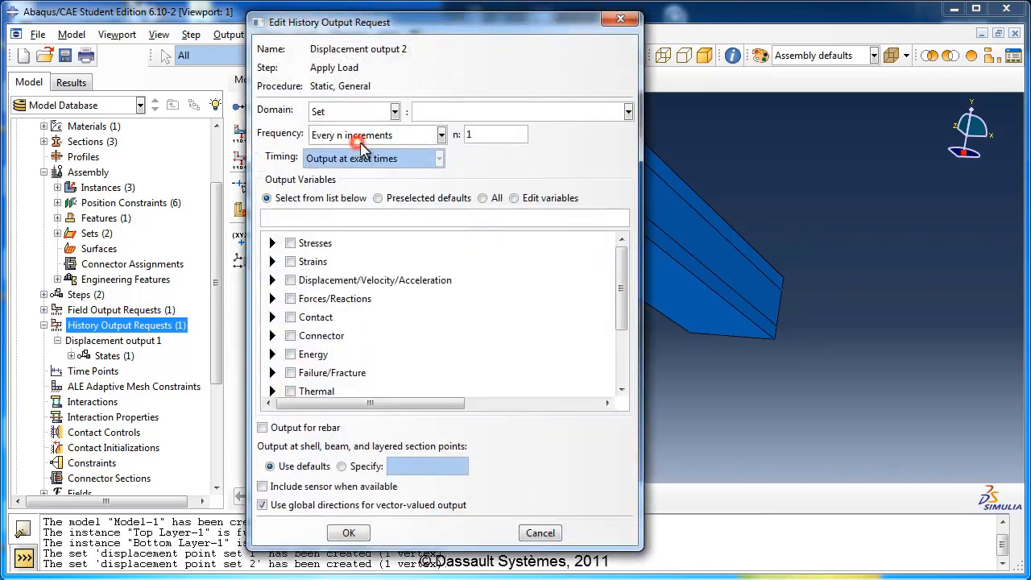
pyautogui.click(523, 112)
pyautogui.click(520, 139)
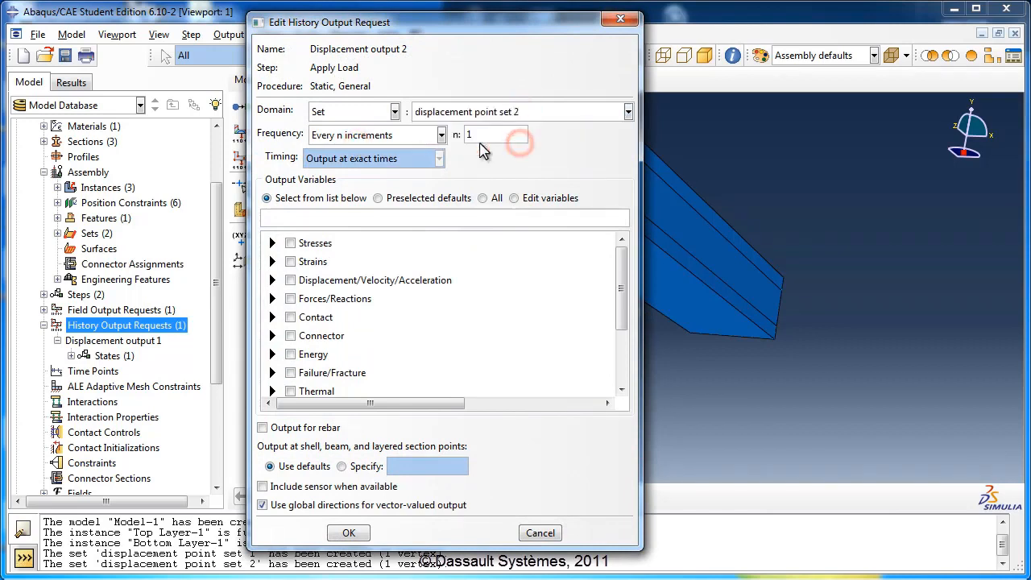
# Step: Request UT, Translations as the only output variable of Displacement output 2
pyautogui.click(272, 317)
pyautogui.click(272, 317)
pyautogui.click(273, 280)
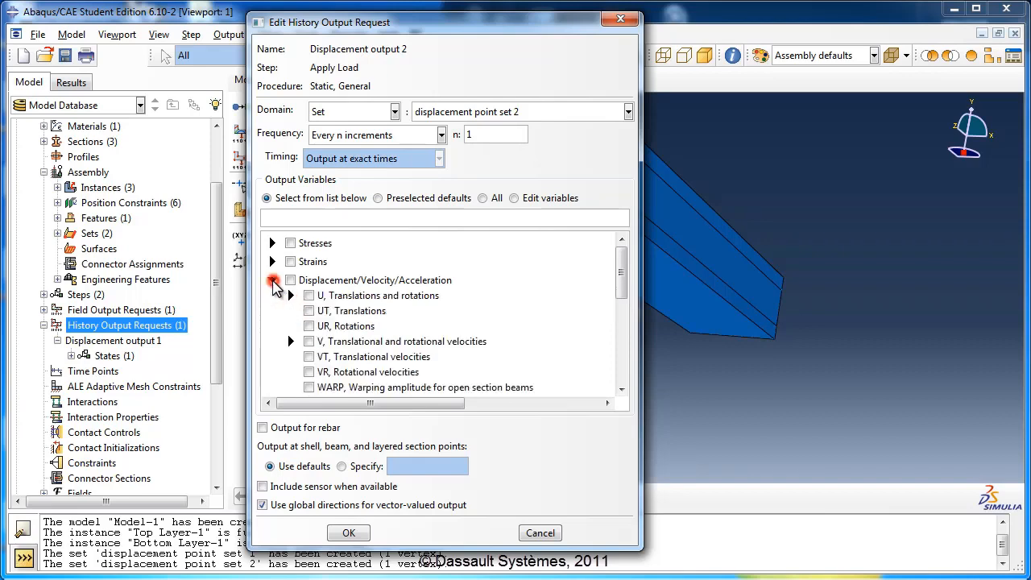
pyautogui.click(309, 310)
pyautogui.click(272, 280)
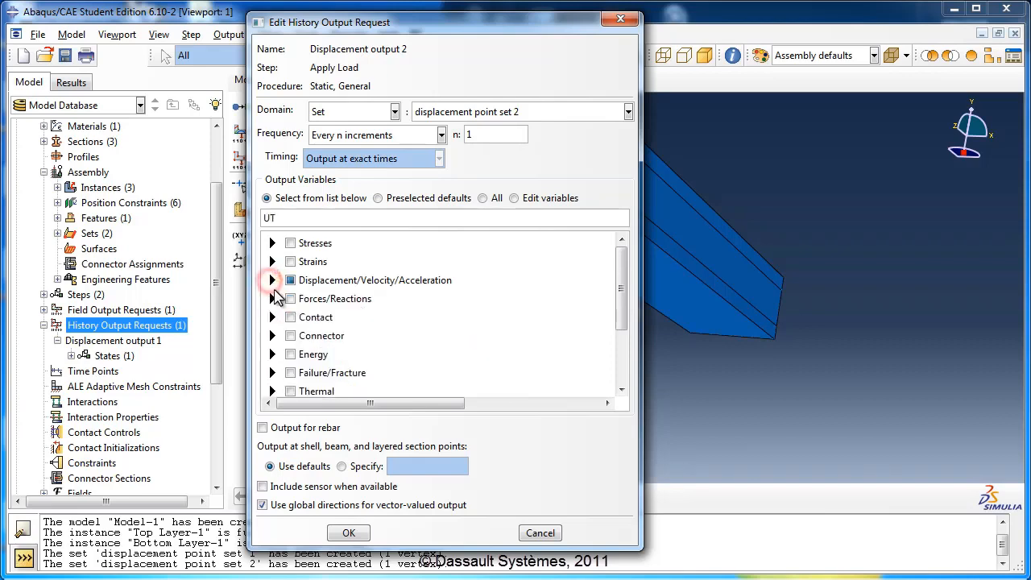
pyautogui.click(345, 533)
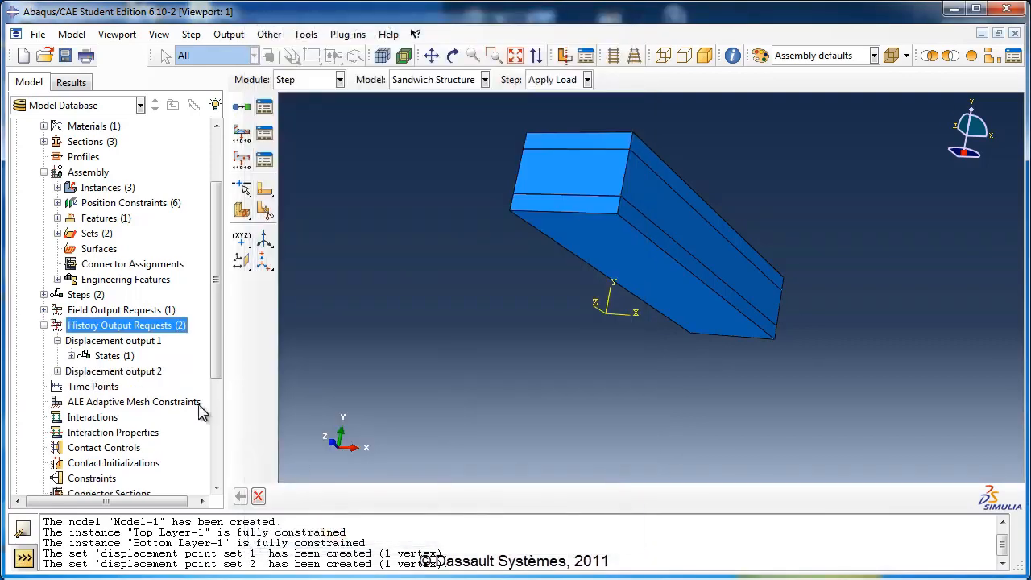
# Step: Create a mechanical Symmetry/Antisymmetry/Encastre boundary condition named "Fix Top Layer End" in the Initial step
pyautogui.click(44, 325)
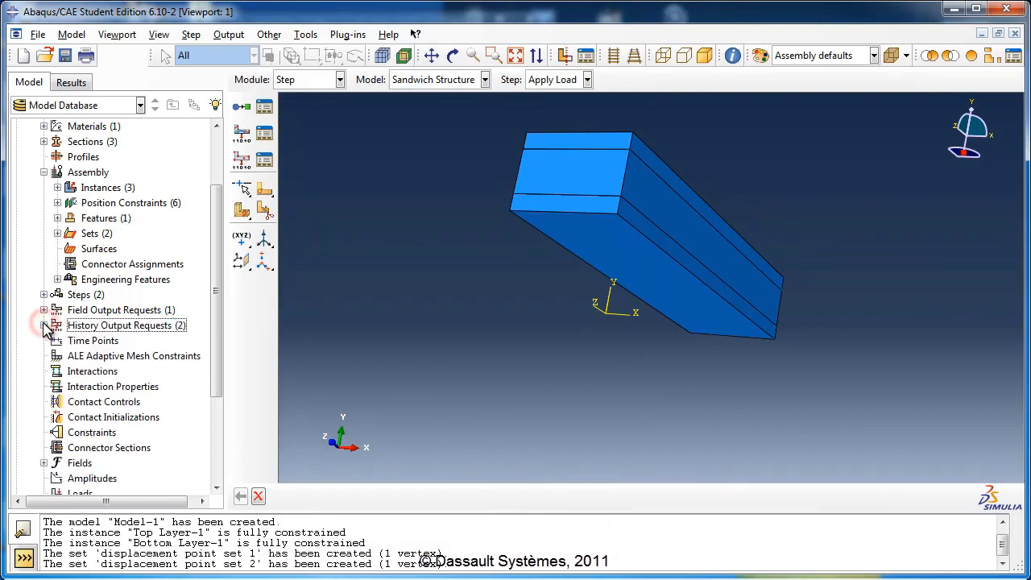
pyautogui.moveTo(215, 300); pyautogui.dragTo(226, 411)
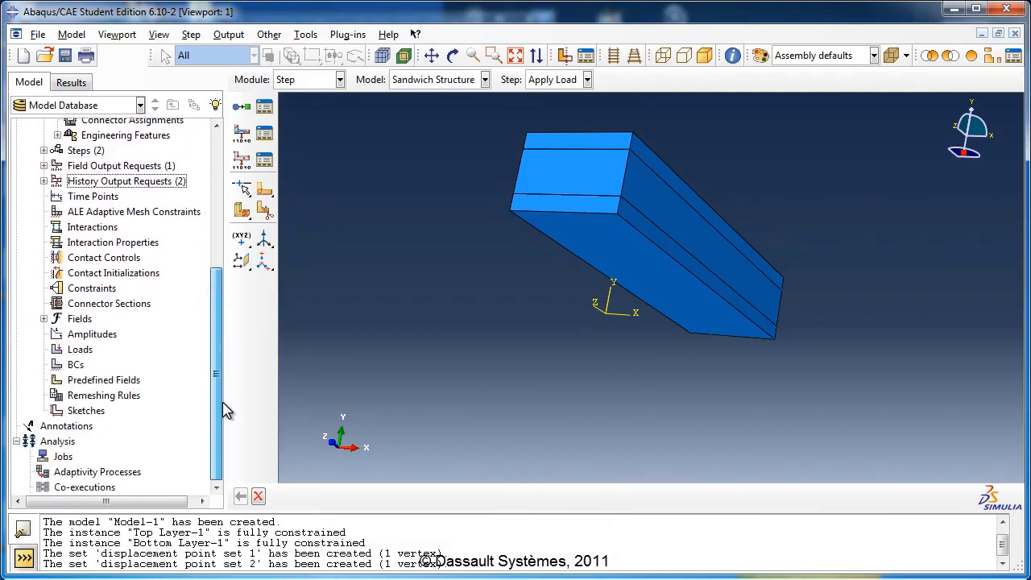
pyautogui.click(75, 367)
pyautogui.doubleClick(75, 366)
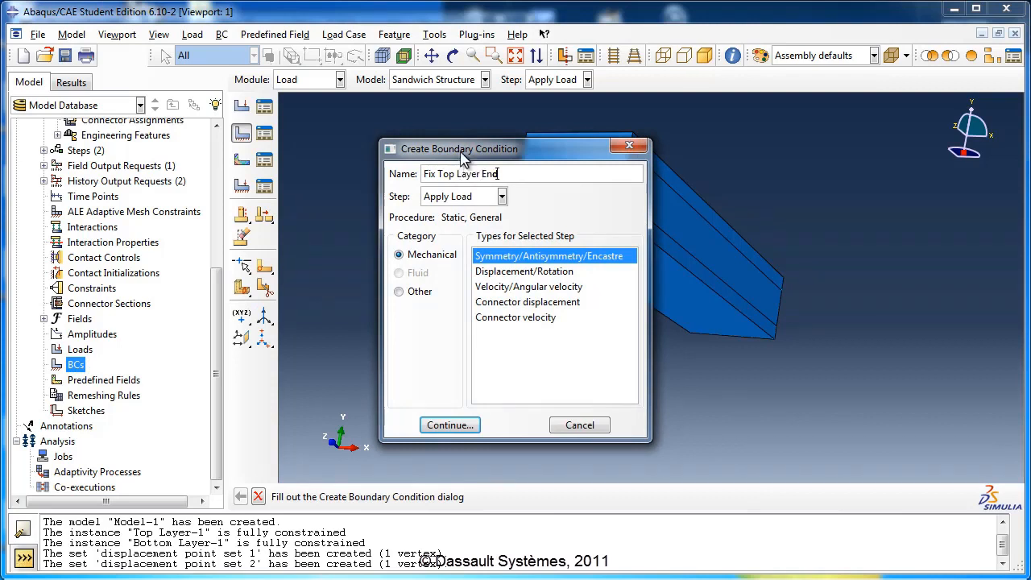
pyautogui.click(462, 197)
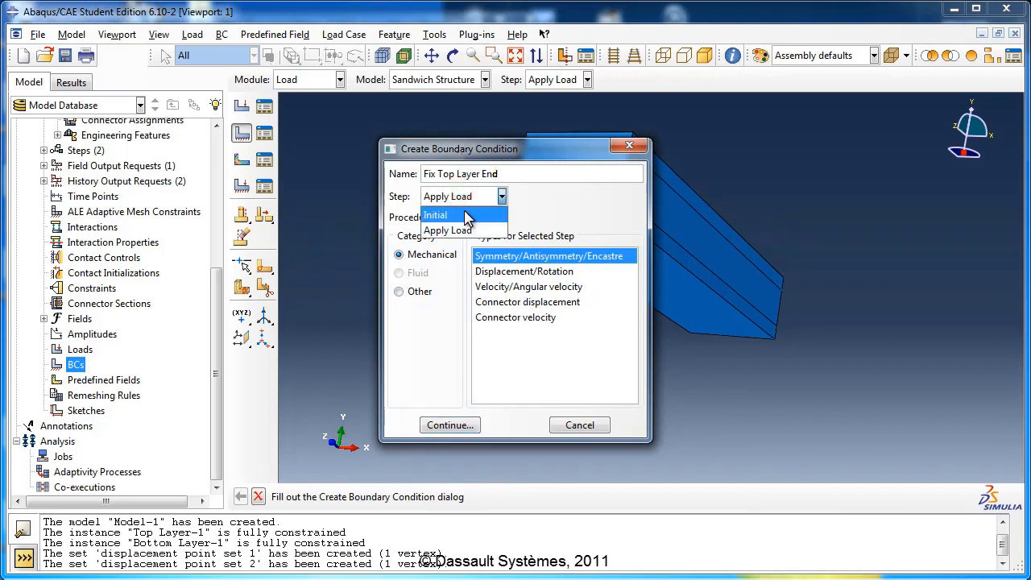
pyautogui.click(466, 215)
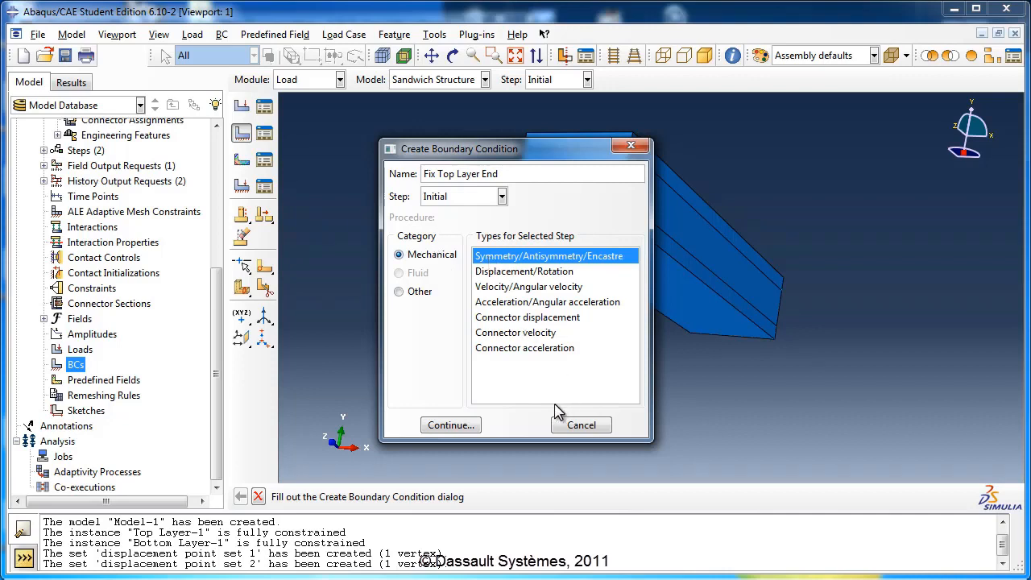
pyautogui.click(448, 425)
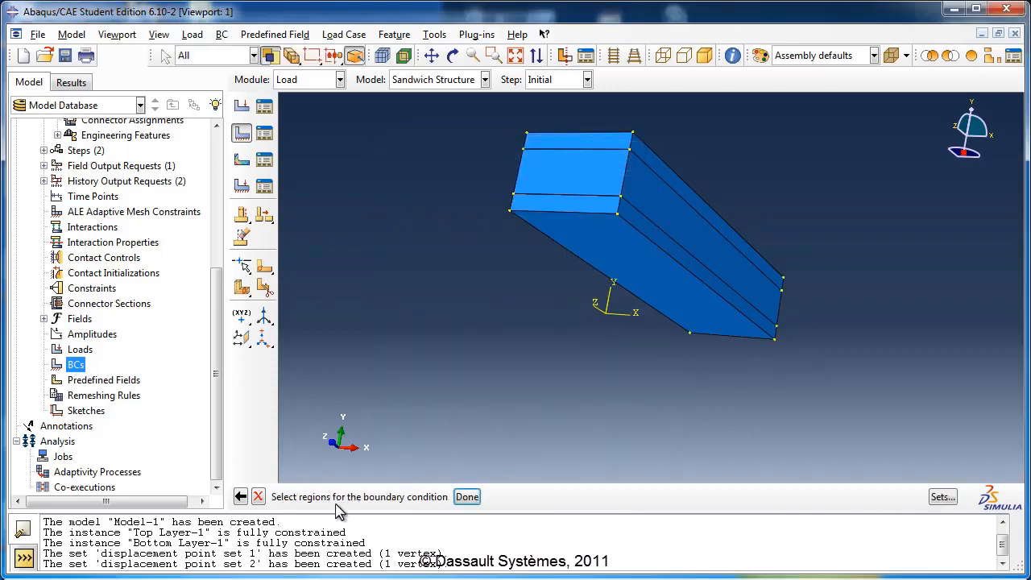
# Step: Assign the Fix Top Layer End condition to the top layer's end face and set it to ENCASTRE
pyautogui.click(453, 55)
pyautogui.moveTo(736, 246); pyautogui.dragTo(557, 278)
pyautogui.click(457, 57)
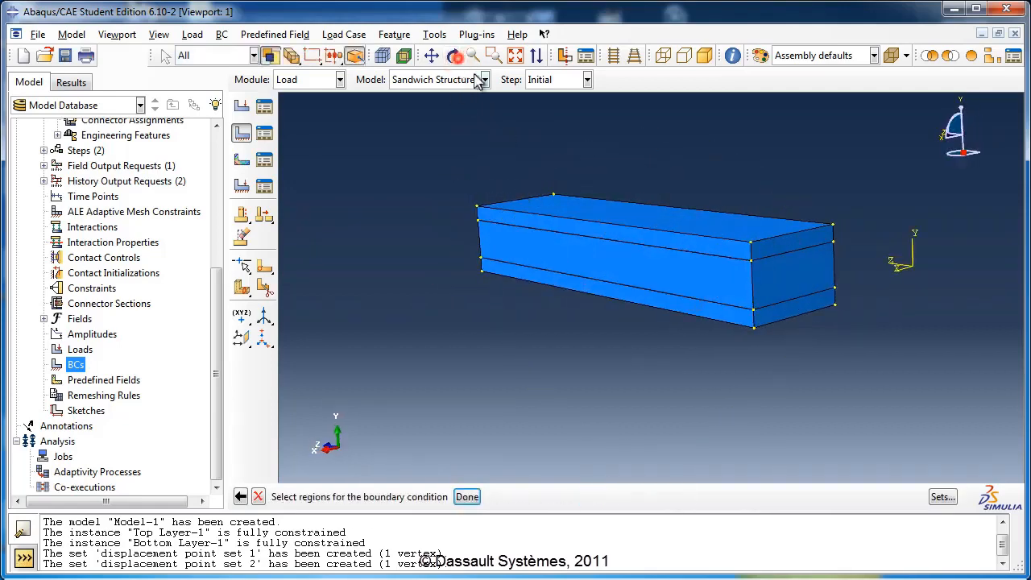
pyautogui.click(779, 253)
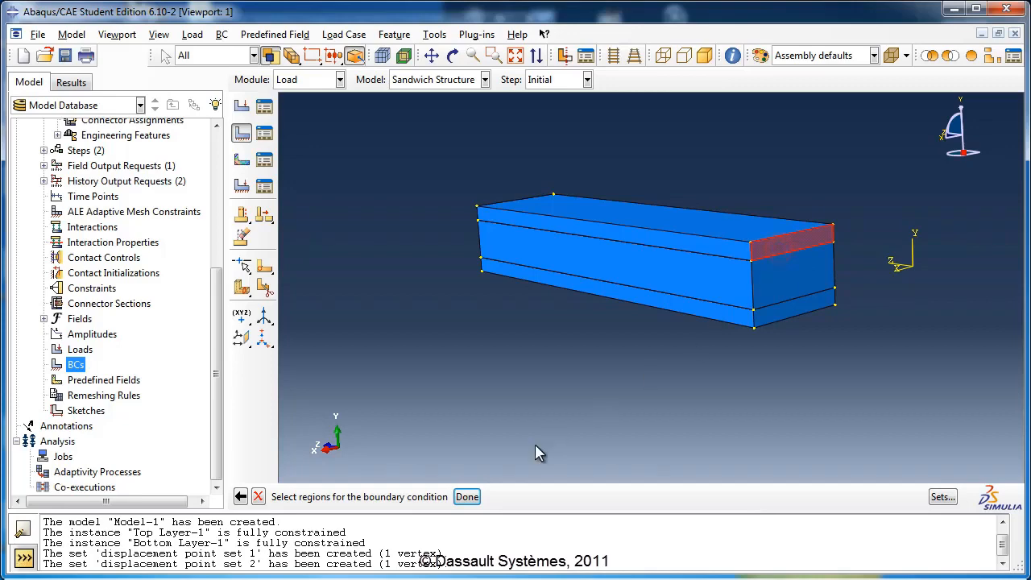
pyautogui.click(468, 496)
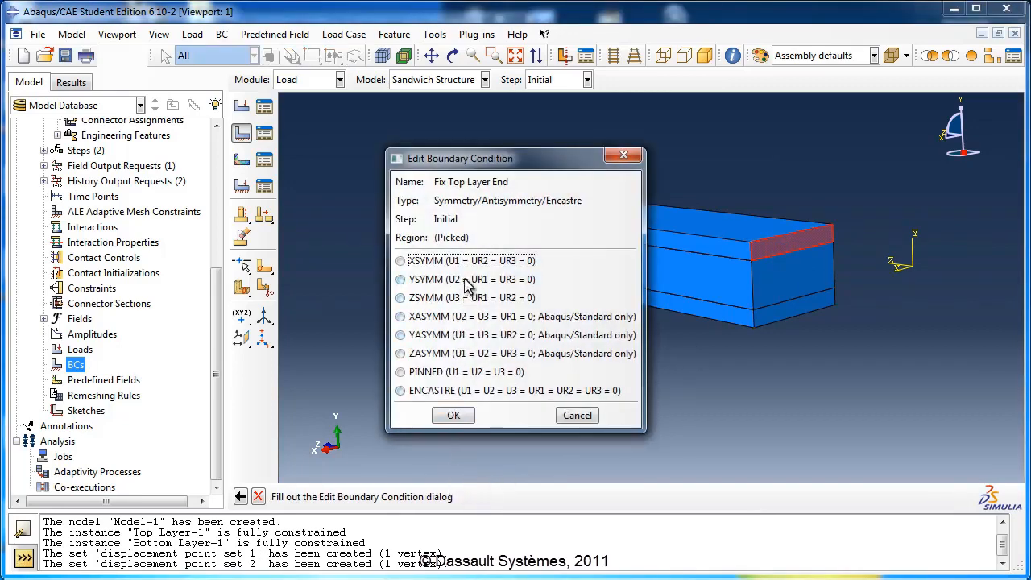
pyautogui.click(463, 390)
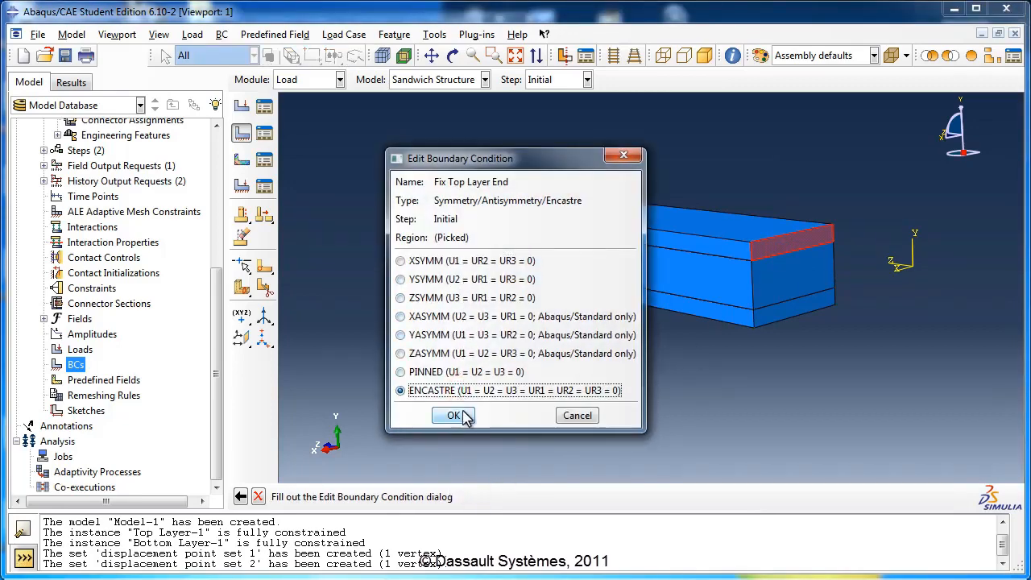
pyautogui.click(455, 415)
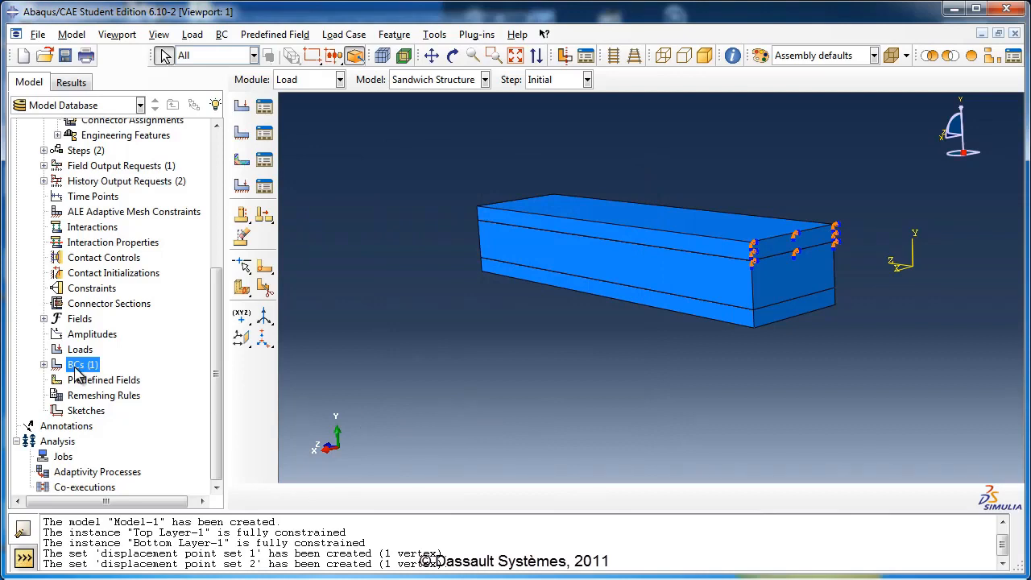
# Step: Create an ENCASTRE boundary condition named "Fix Core Layer End" in the Initial step on the core layer's end face
pyautogui.doubleClick(79, 368)
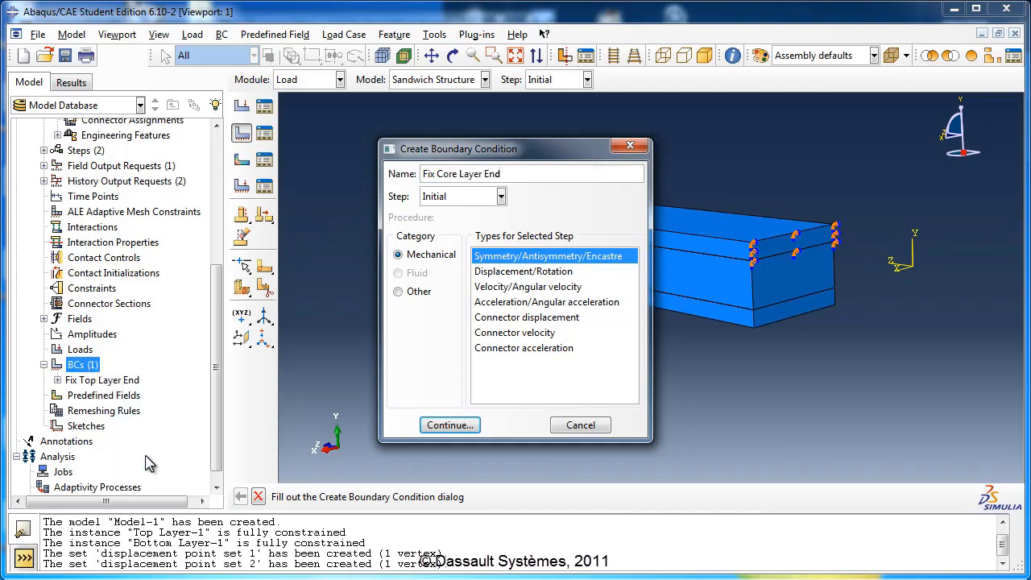
pyautogui.click(449, 425)
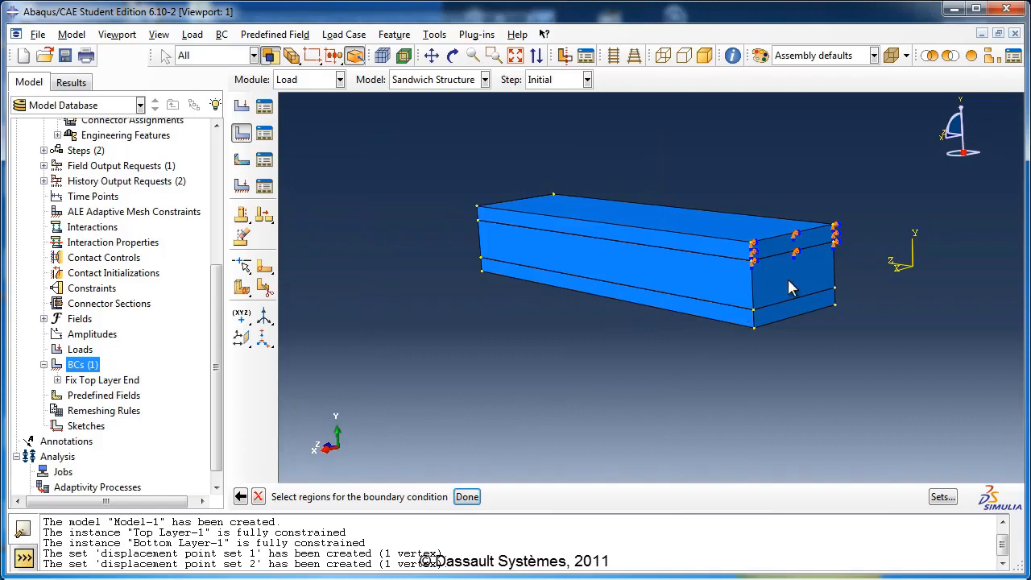
pyautogui.click(789, 288)
pyautogui.click(468, 497)
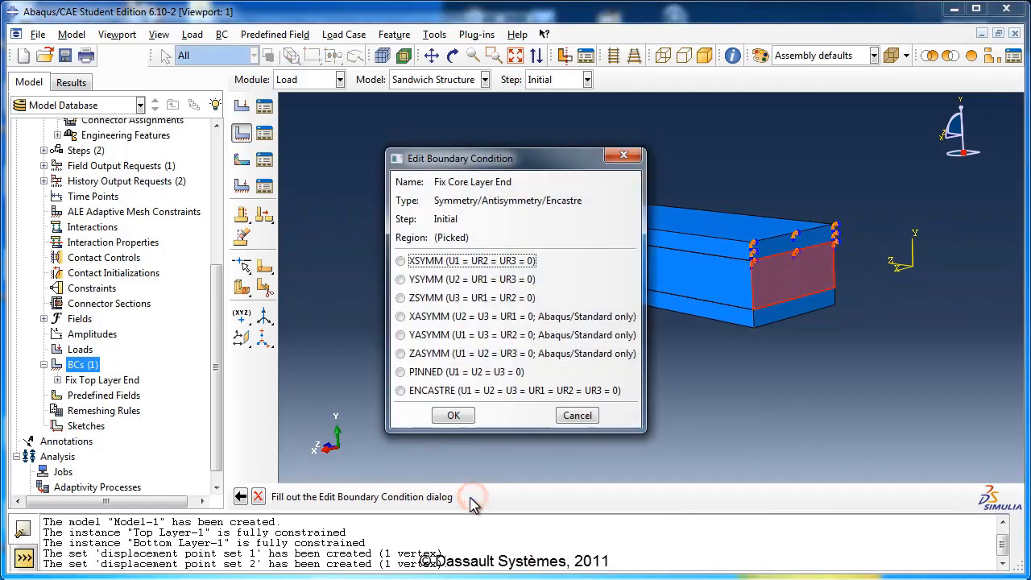
pyautogui.click(400, 389)
pyautogui.click(454, 415)
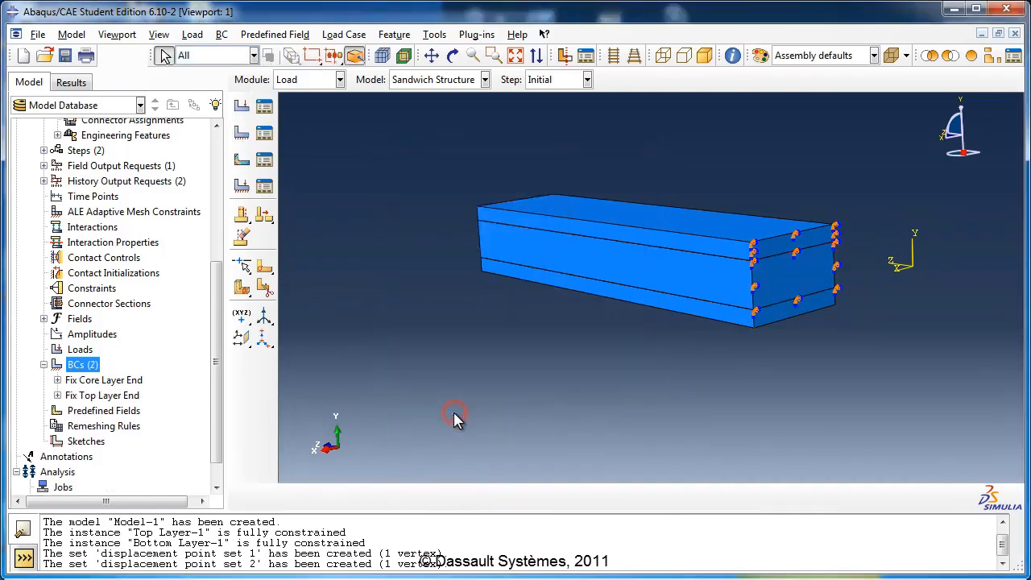
# Step: Create an ENCASTRE boundary condition named "Fix Bottom Layer End" in the Initial step on the bottom layer's end face
pyautogui.doubleClick(83, 364)
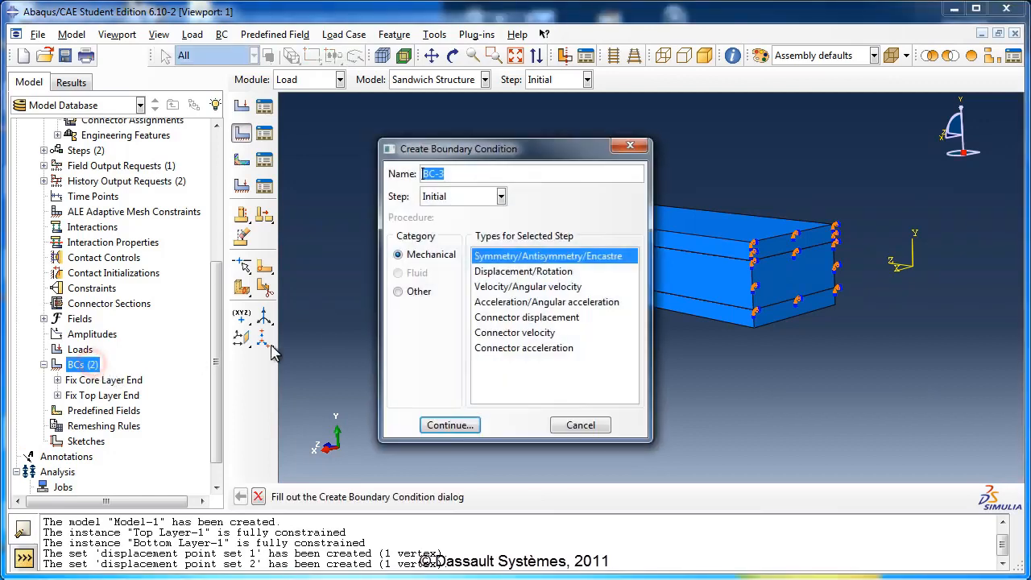
pyautogui.write('Fix Bottom Layer End')
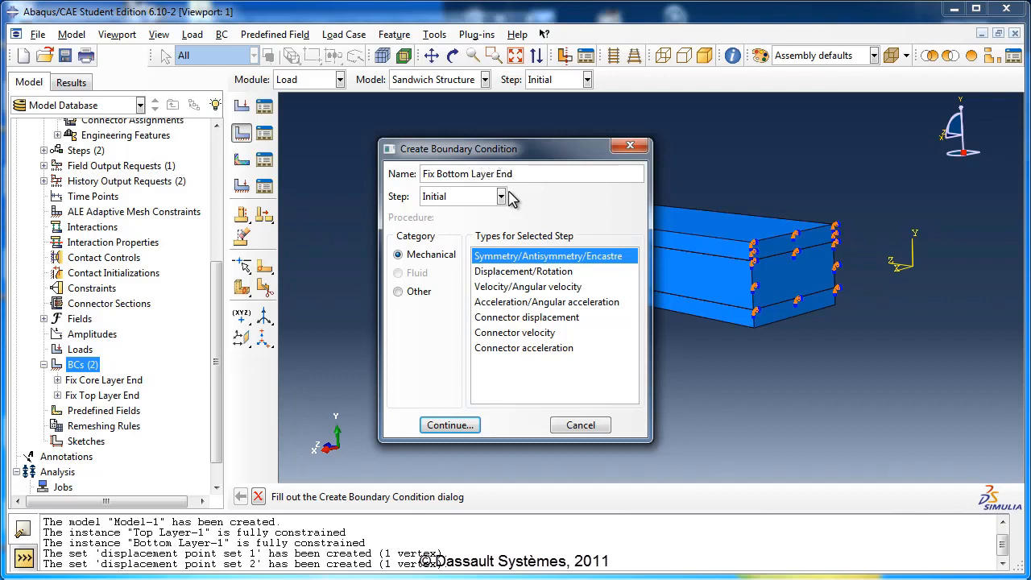
pyautogui.click(464, 425)
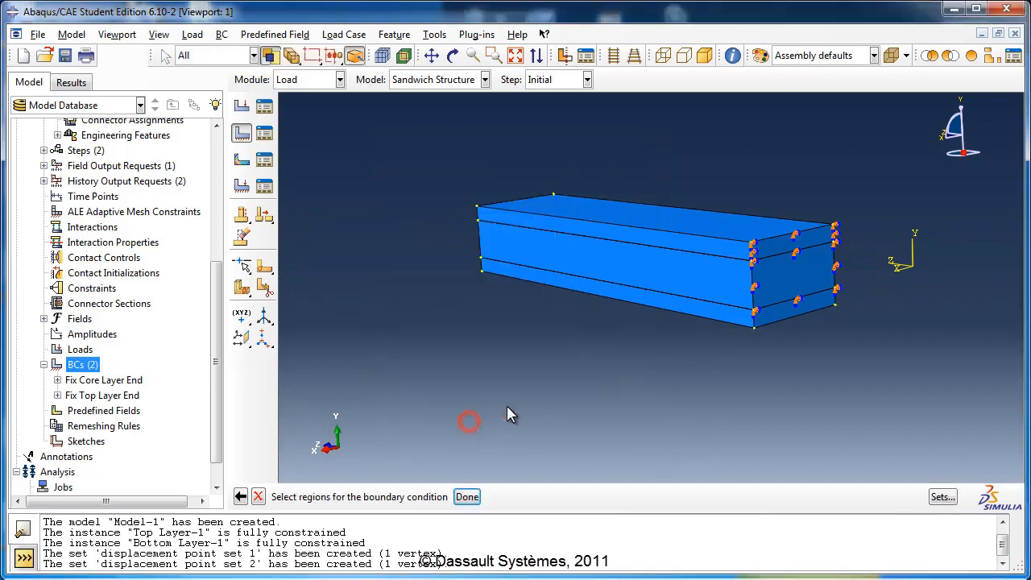
pyautogui.click(765, 317)
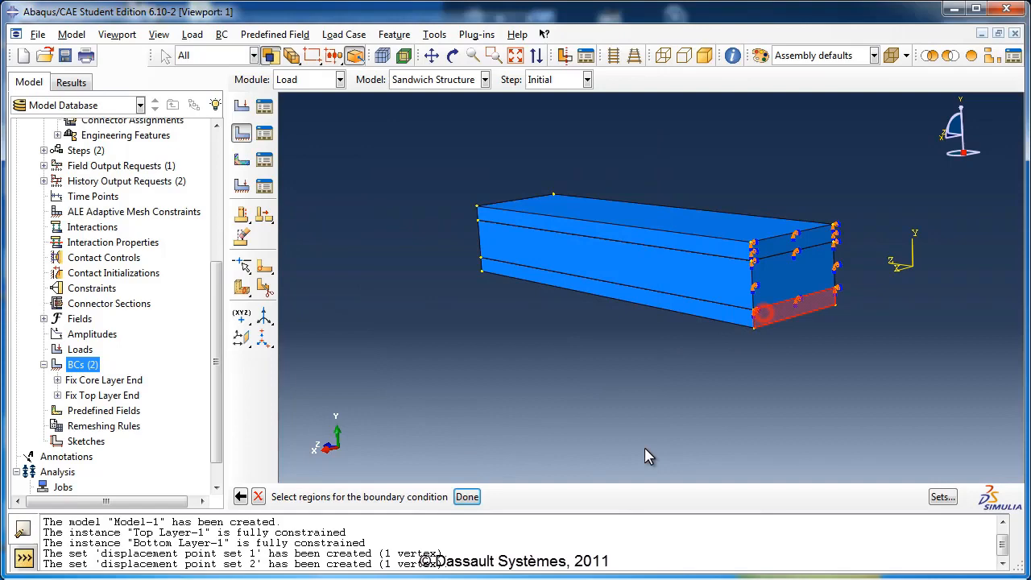
pyautogui.click(467, 497)
pyautogui.click(455, 387)
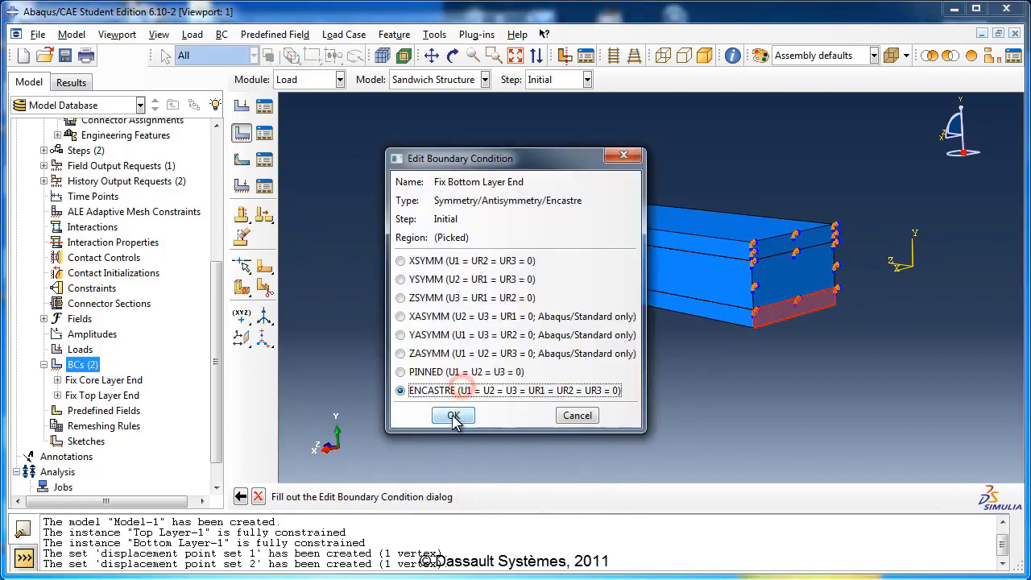
pyautogui.click(455, 410)
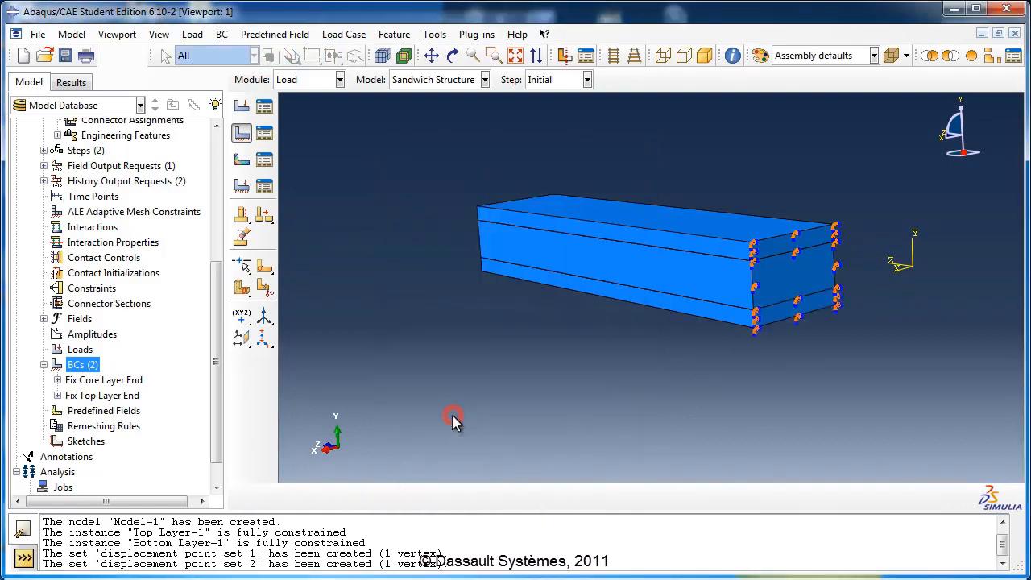
# Step: Create a mechanical Pressure load named "Uniform Applied Pressure" in the Apply Load step
pyautogui.click(453, 55)
pyautogui.moveTo(578, 343); pyautogui.dragTo(642, 193)
pyautogui.click(453, 57)
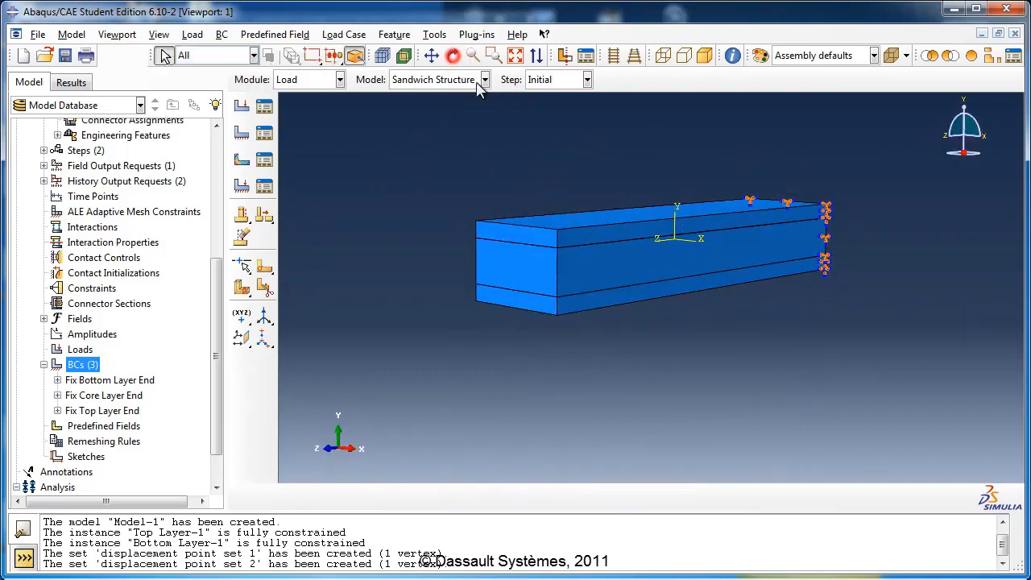
pyautogui.click(45, 365)
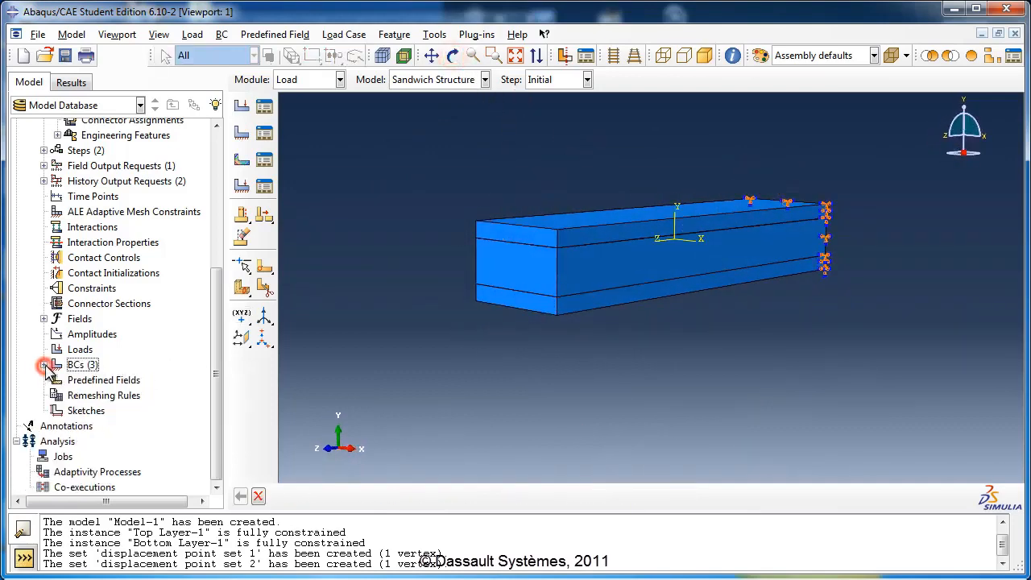
pyautogui.doubleClick(80, 349)
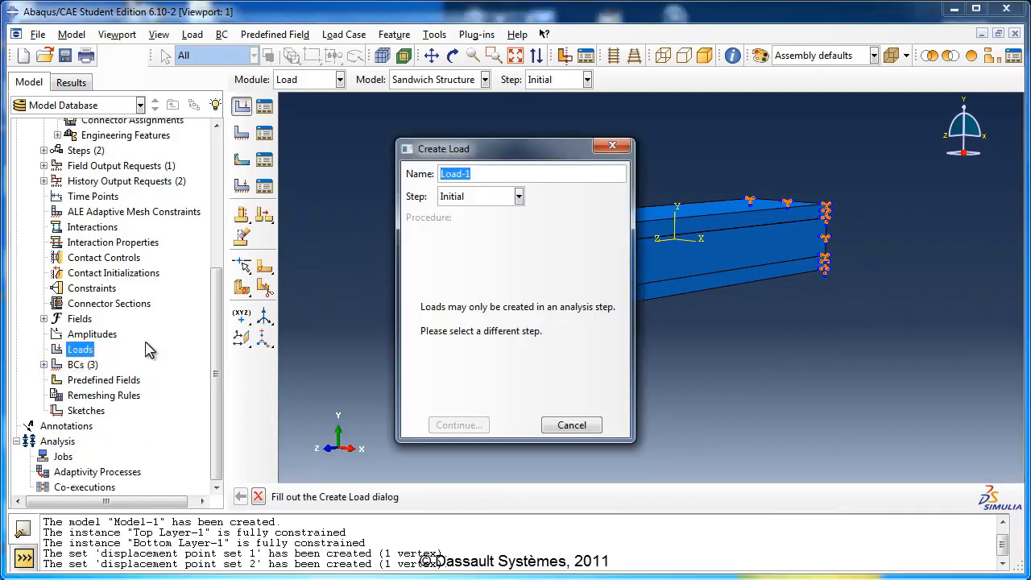
pyautogui.write('Uniform Applied Pressure')
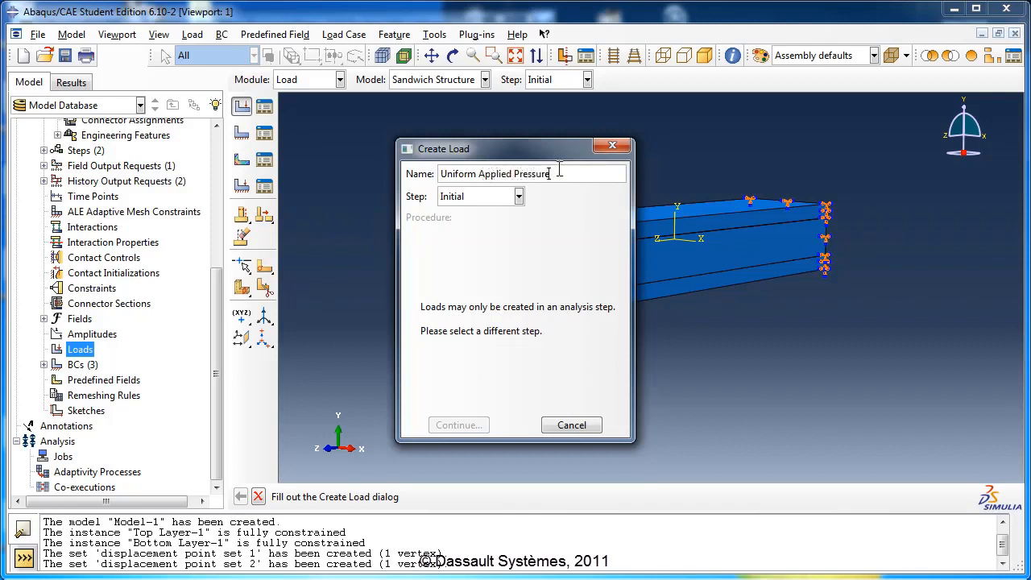
pyautogui.click(494, 200)
pyautogui.click(481, 228)
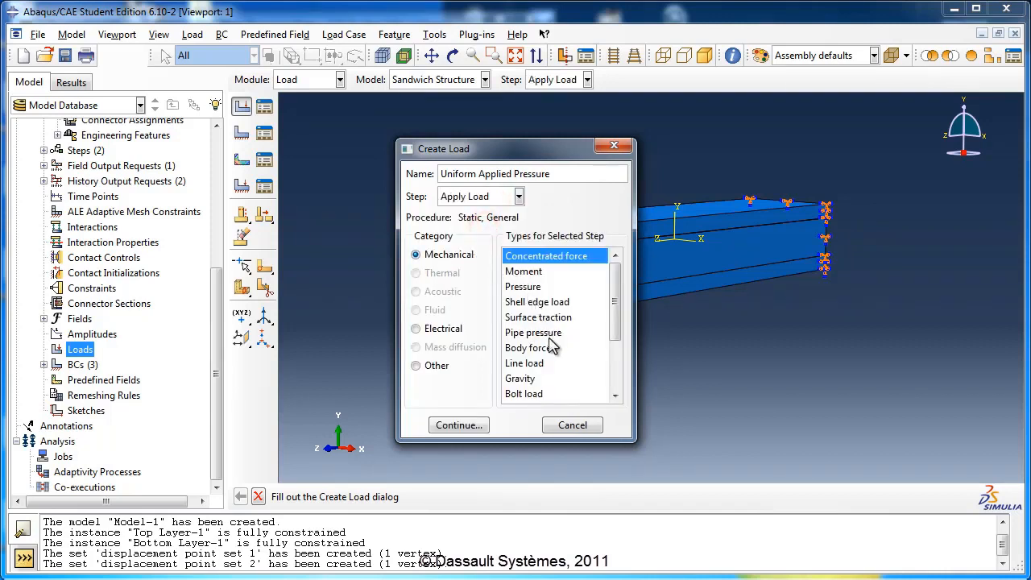
pyautogui.click(552, 287)
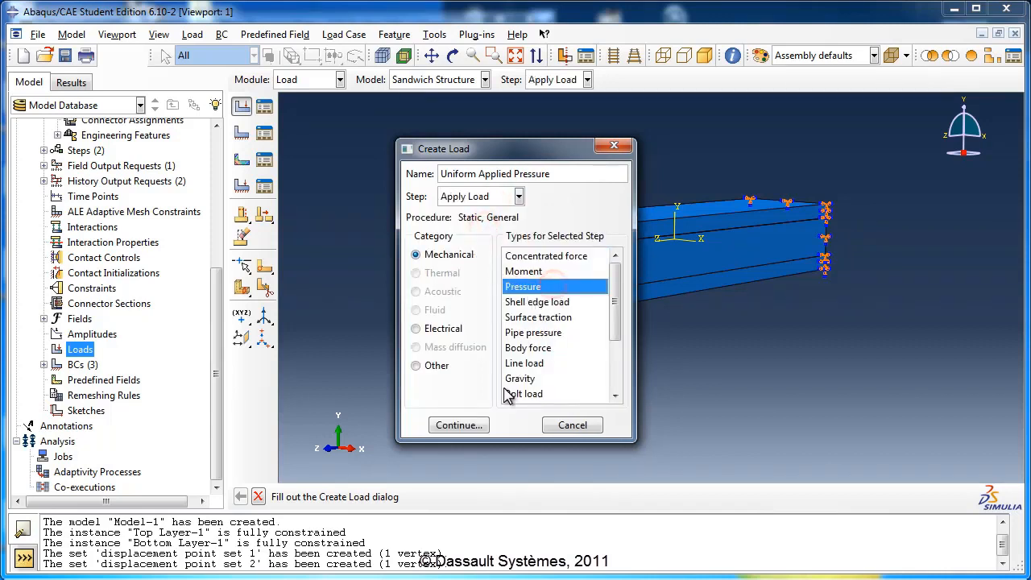
pyautogui.click(476, 426)
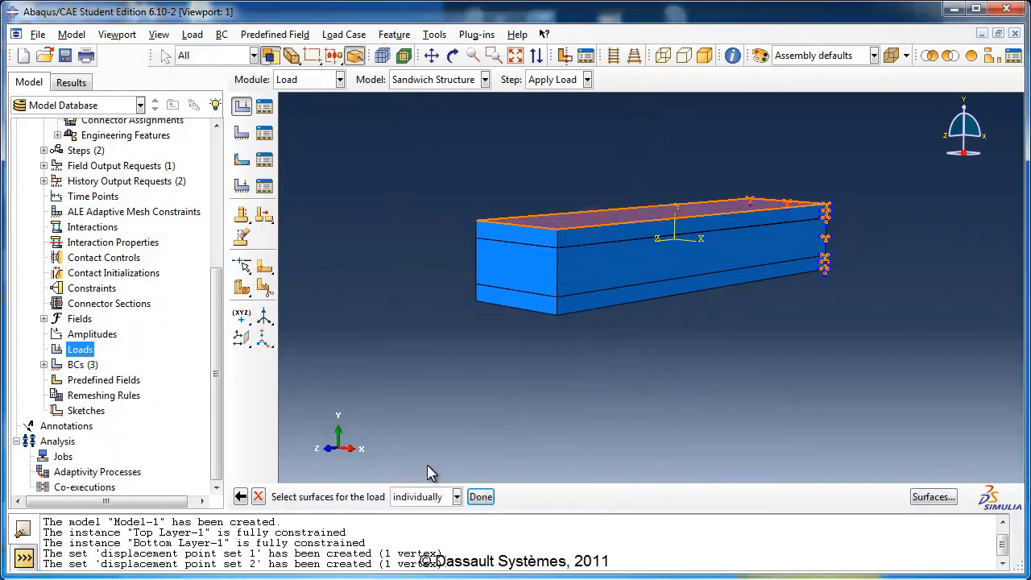
# Step: Assign the Uniform Applied Pressure load to the top layer's upper face and enter its magnitude
pyautogui.click(481, 496)
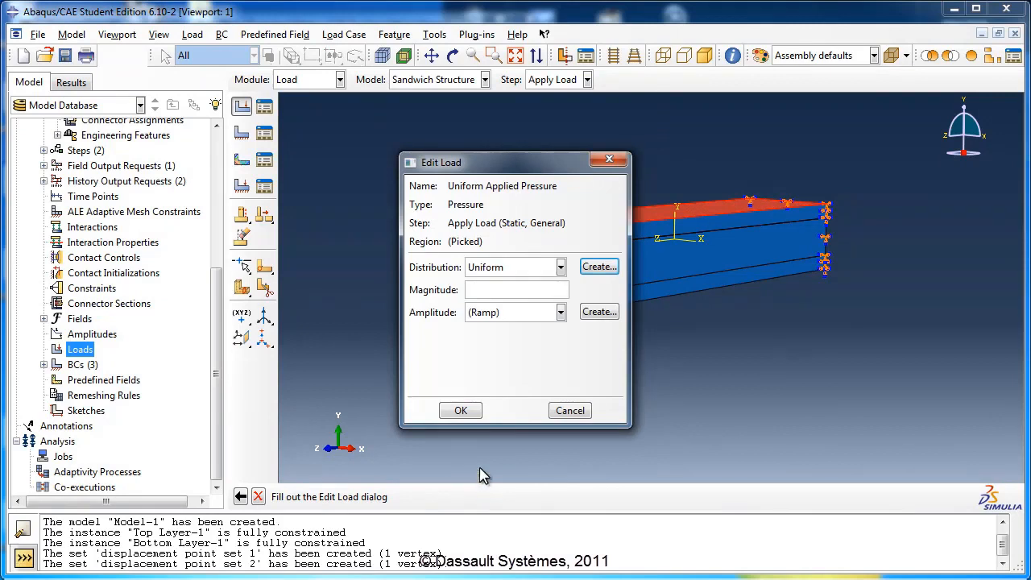
pyautogui.click(514, 289)
pyautogui.click(461, 410)
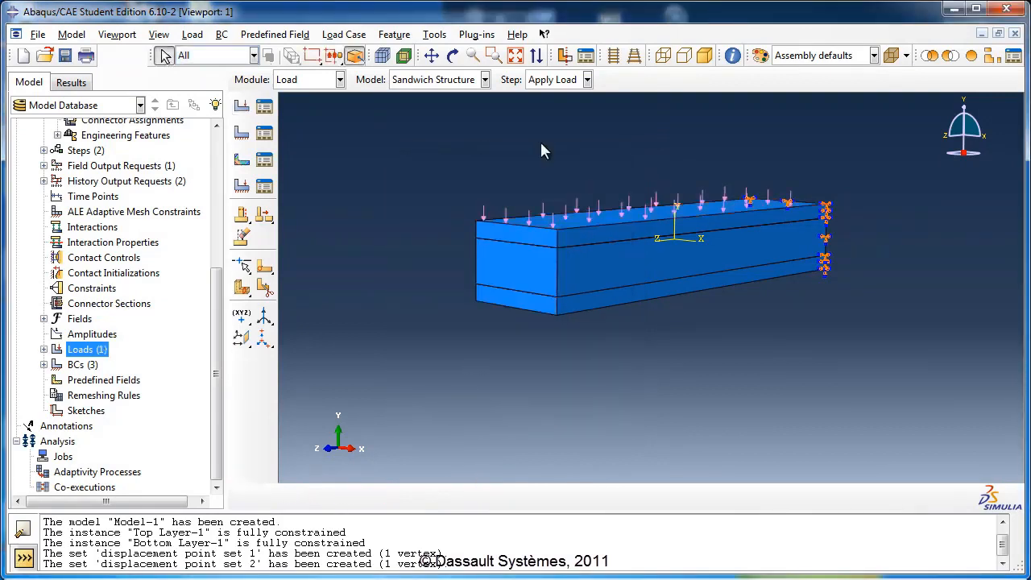
# Step: Start a new assembly surface named "Top Layer Bottom Surf"
pyautogui.click(452, 57)
pyautogui.moveTo(617, 219); pyautogui.dragTo(634, 312)
pyautogui.click(452, 57)
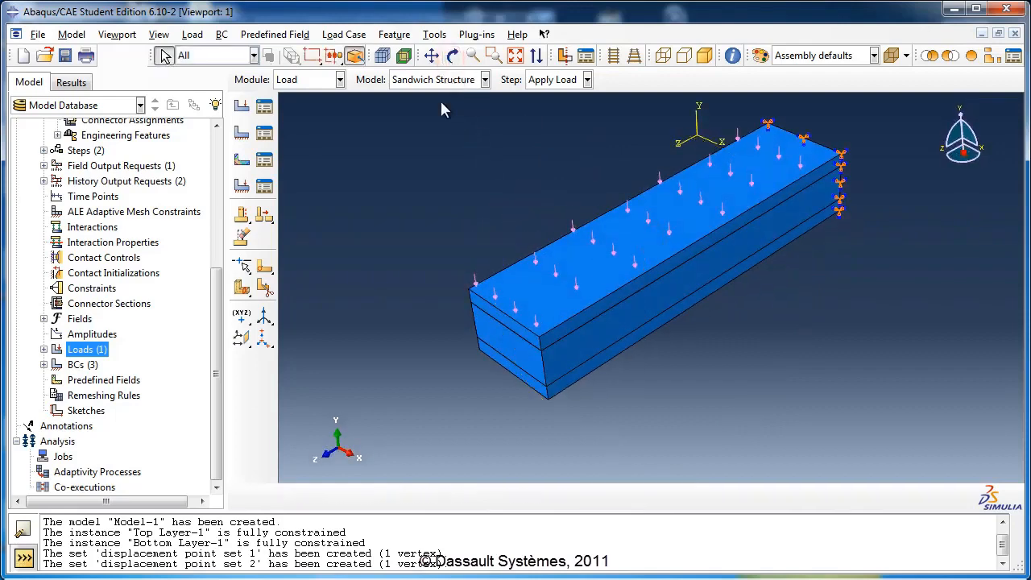
pyautogui.moveTo(218, 294); pyautogui.dragTo(232, 214)
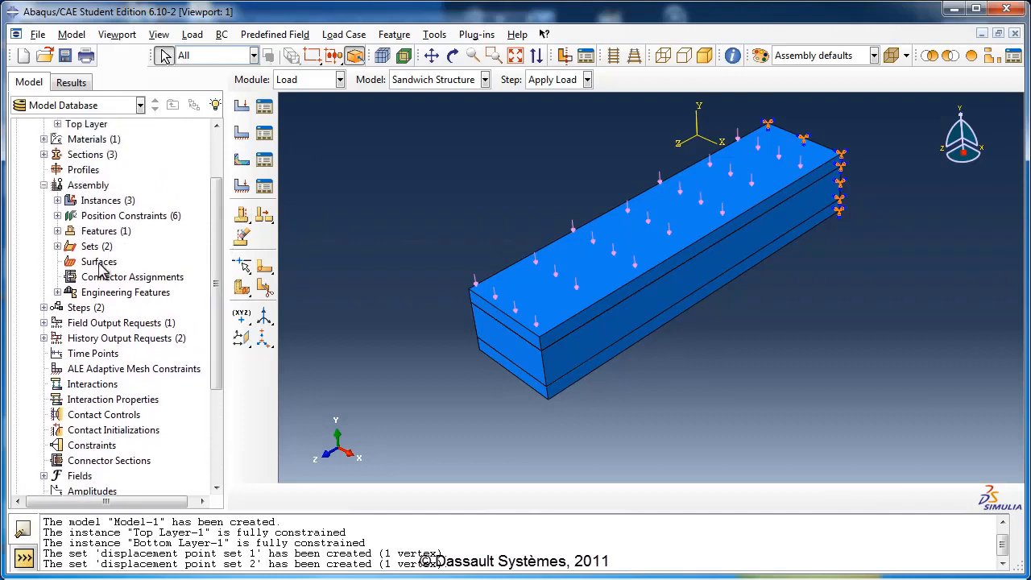
pyautogui.click(81, 187)
pyautogui.click(43, 185)
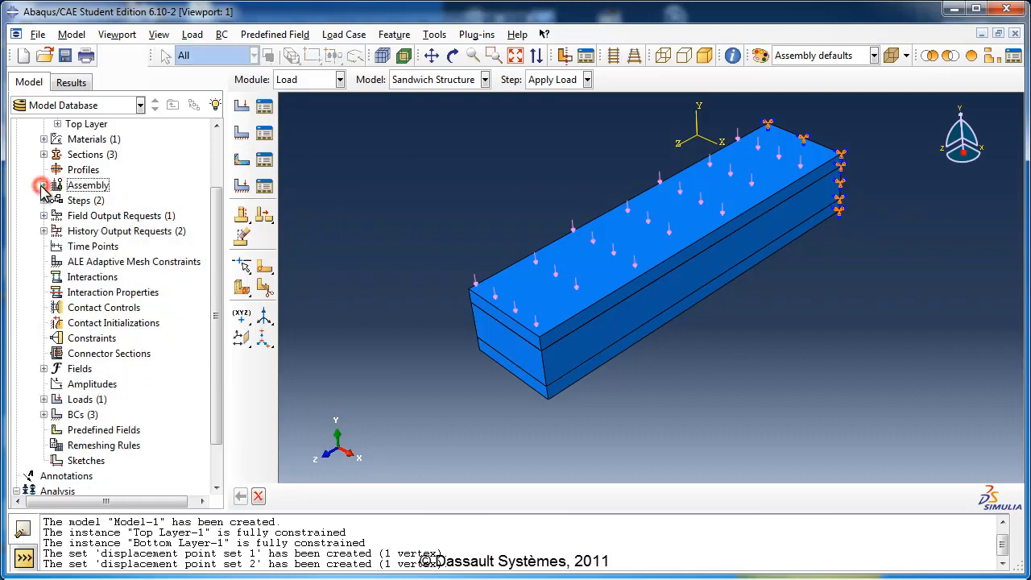
pyautogui.click(44, 185)
pyautogui.doubleClick(102, 263)
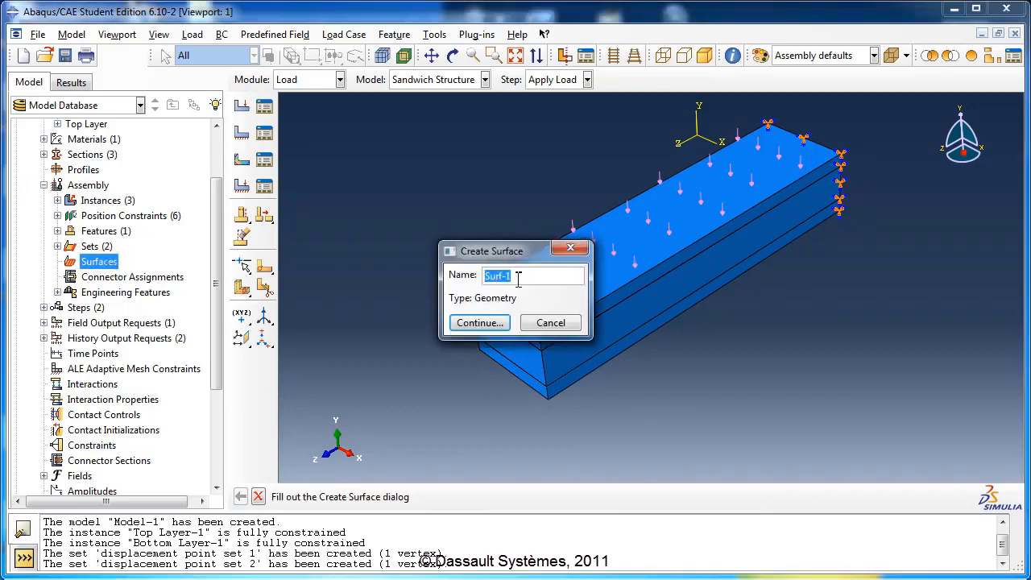
pyautogui.write('Top Layer Bottom')
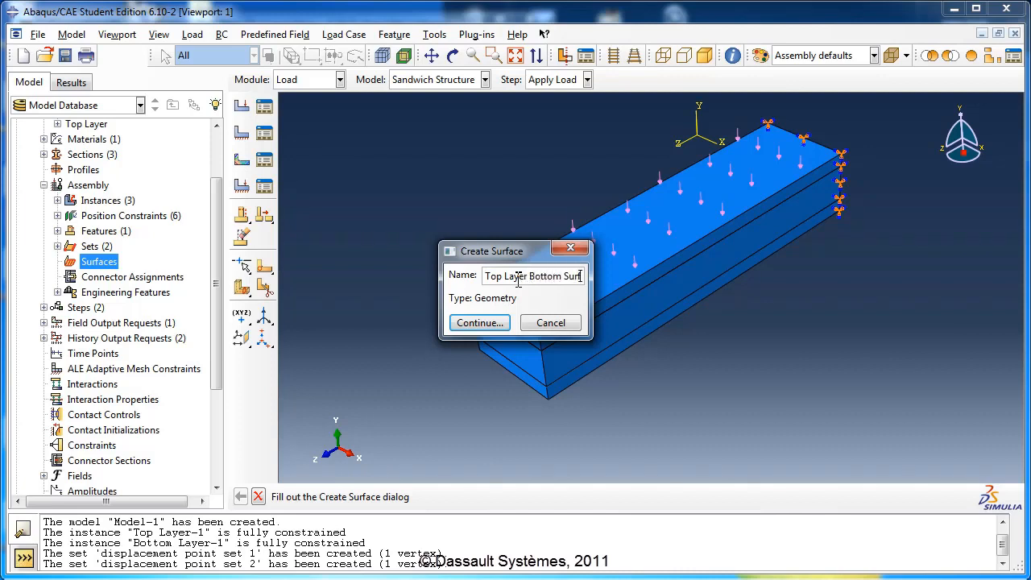
pyautogui.click(482, 323)
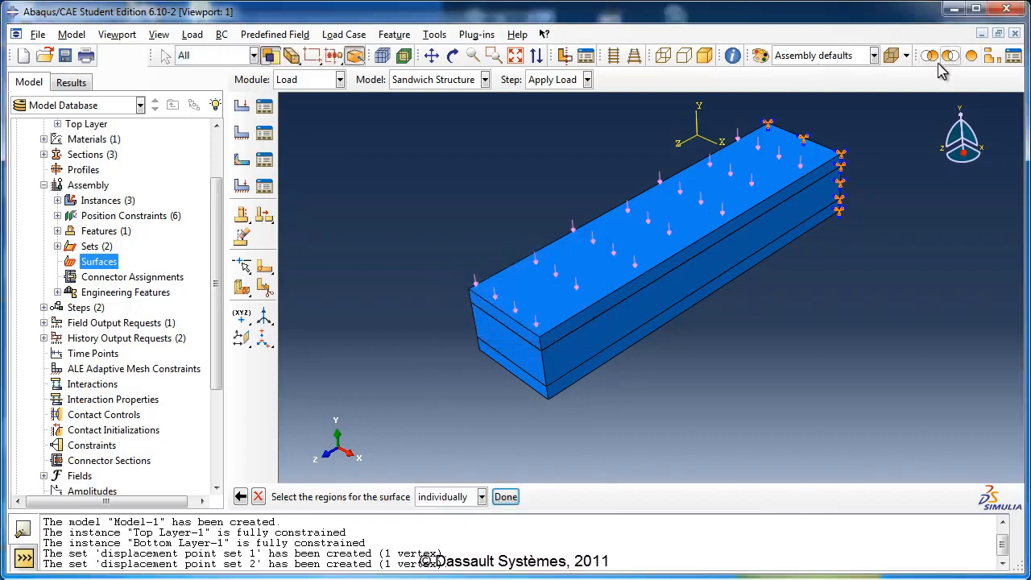
# Step: Replace the displayed instances with only the top layer, viewed from below
pyautogui.click(453, 54)
pyautogui.moveTo(601, 300); pyautogui.dragTo(580, 117)
pyautogui.click(453, 55)
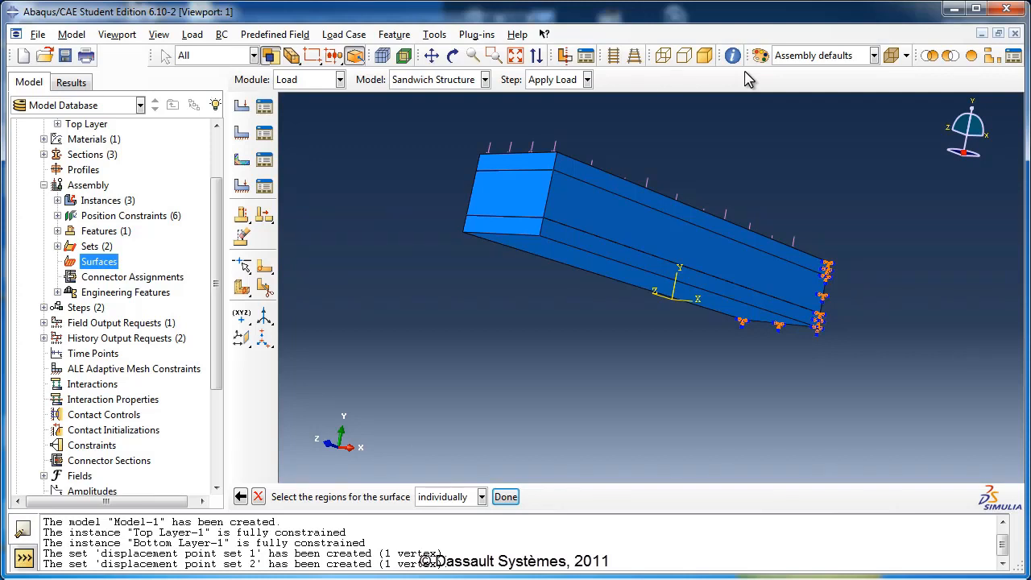
pyautogui.click(931, 56)
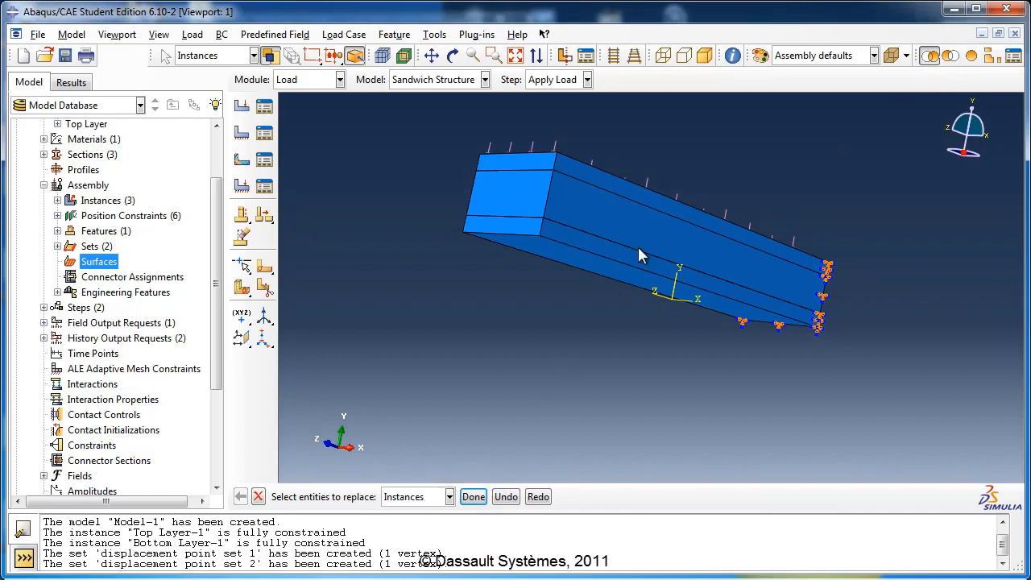
pyautogui.click(661, 202)
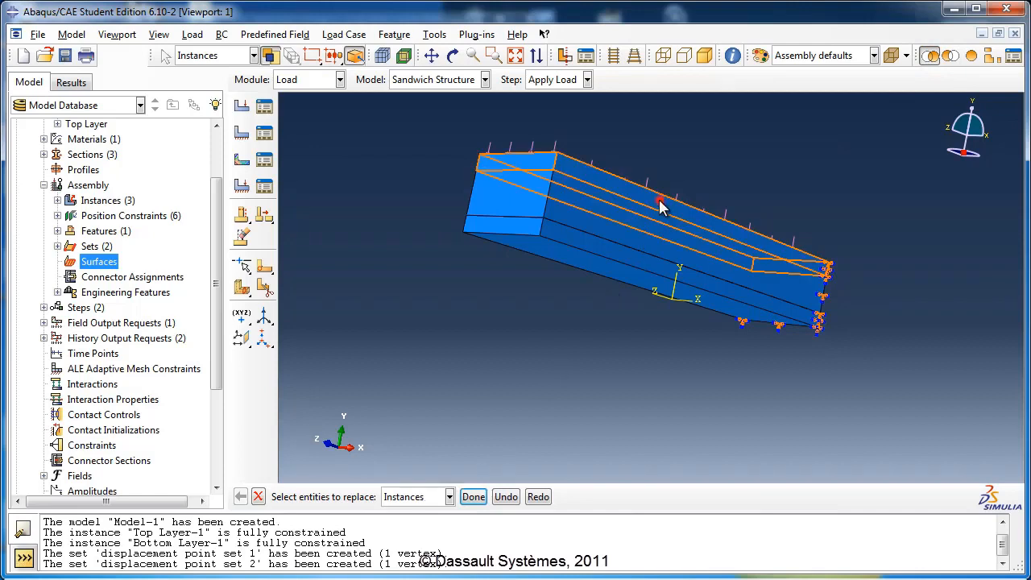
pyautogui.click(473, 496)
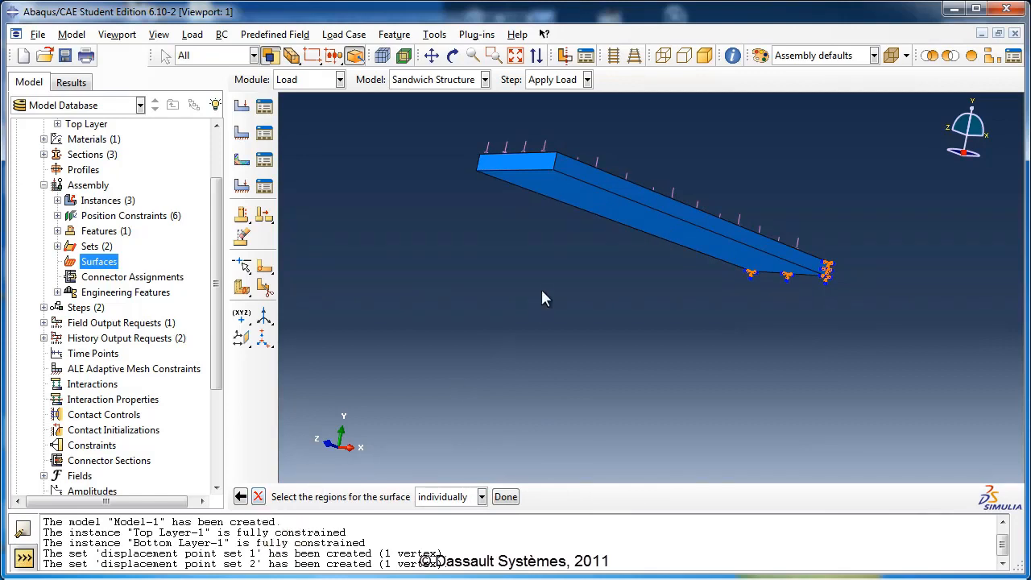
# Step: Define Top Layer Bottom Surf on the top layer's bottom face and display the whole assembly again
pyautogui.click(613, 217)
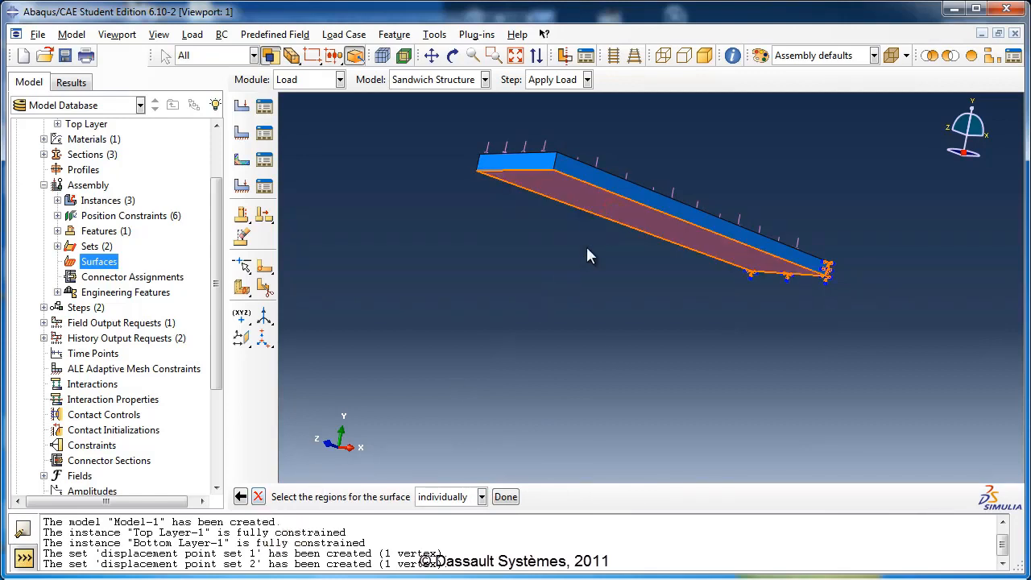
pyautogui.click(507, 497)
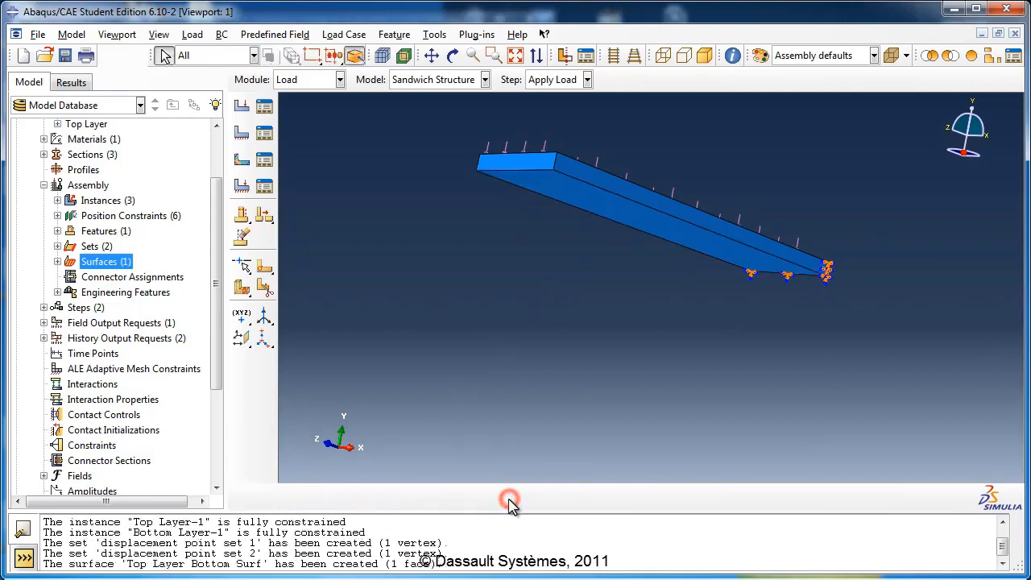
pyautogui.click(973, 64)
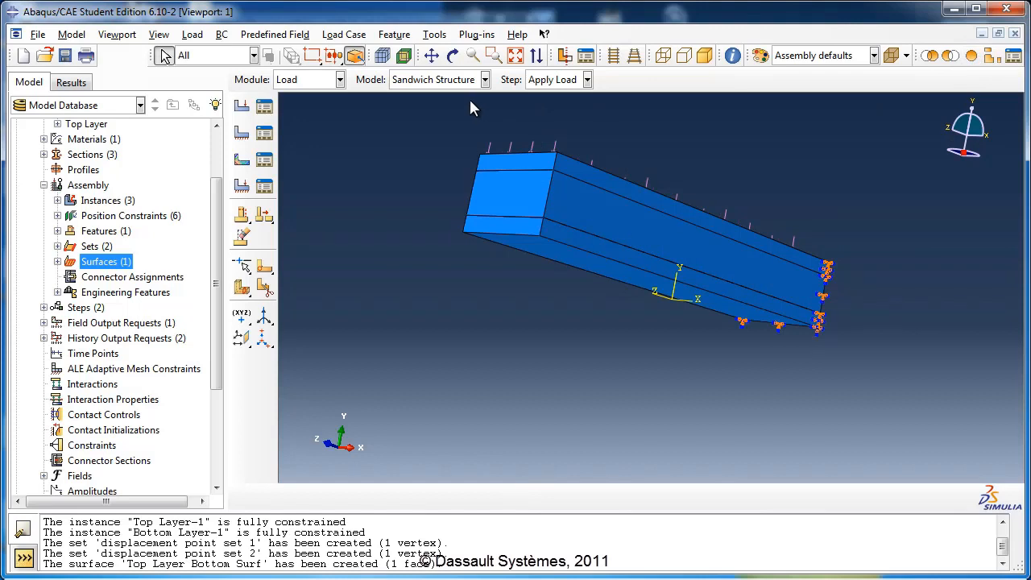
# Step: Start a new assembly surface named "Bottom Layer Top Surf"
pyautogui.click(57, 262)
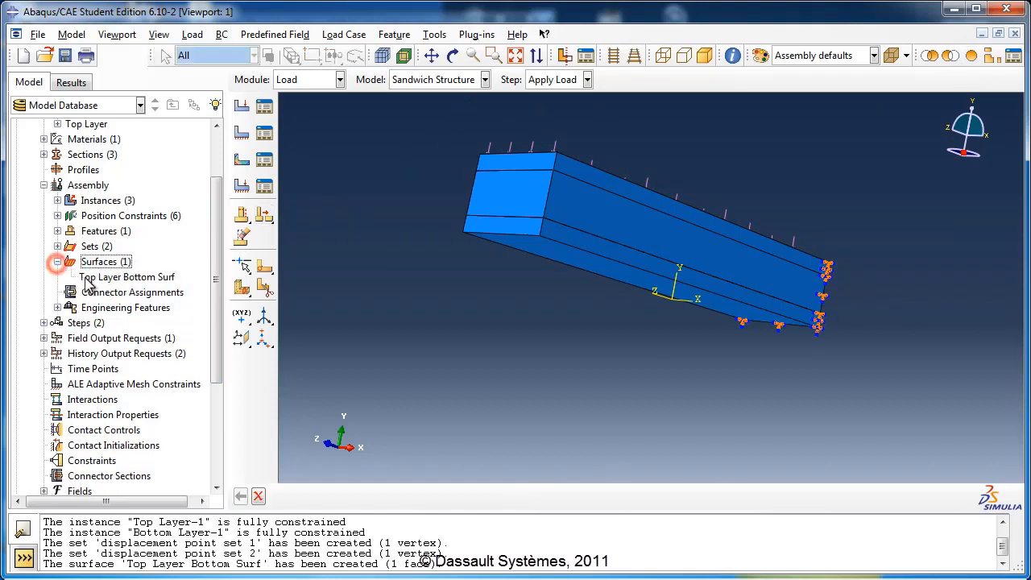
pyautogui.click(113, 277)
pyautogui.click(109, 262)
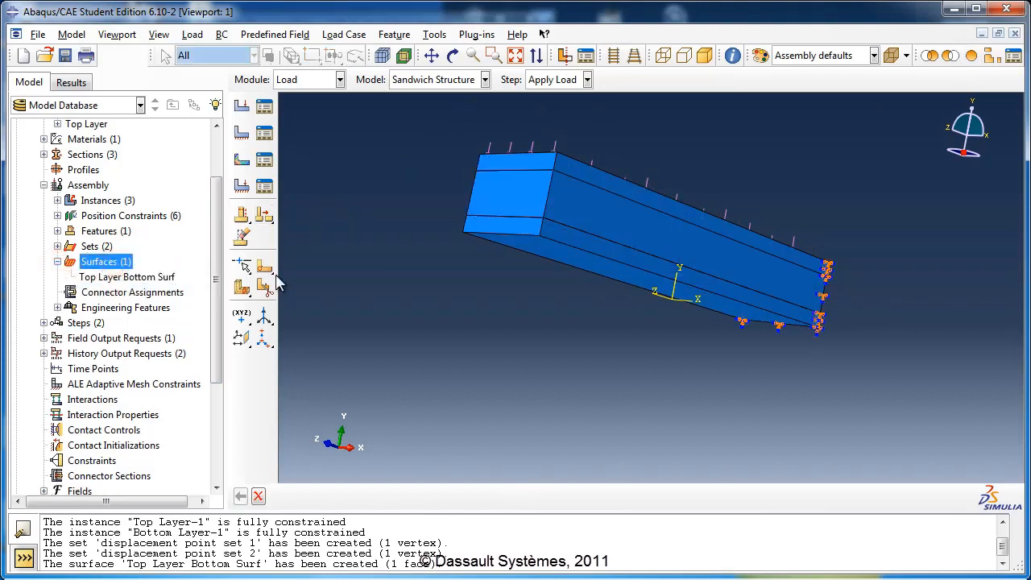
pyautogui.doubleClick(111, 262)
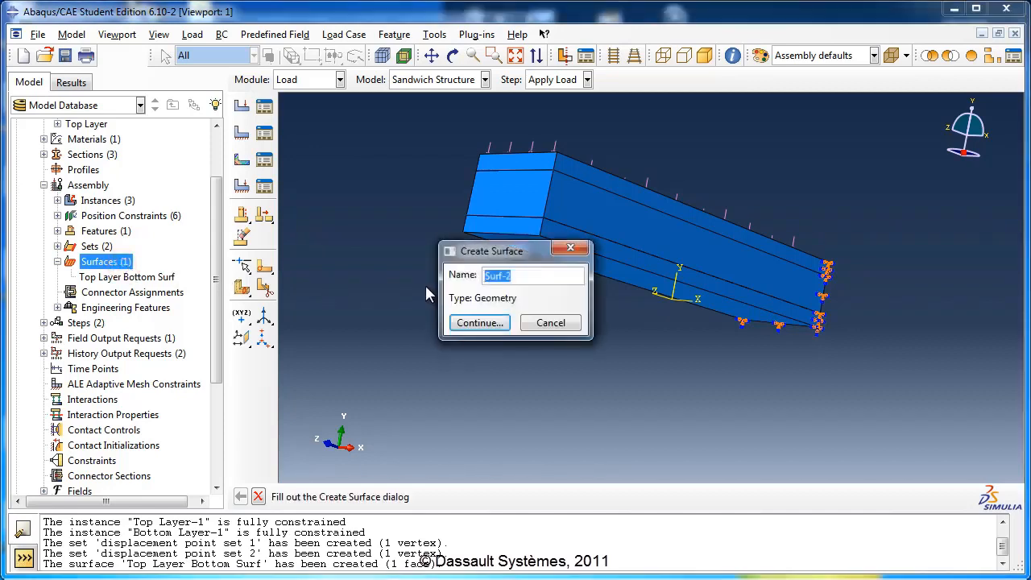
pyautogui.write('Bottom Layer Top')
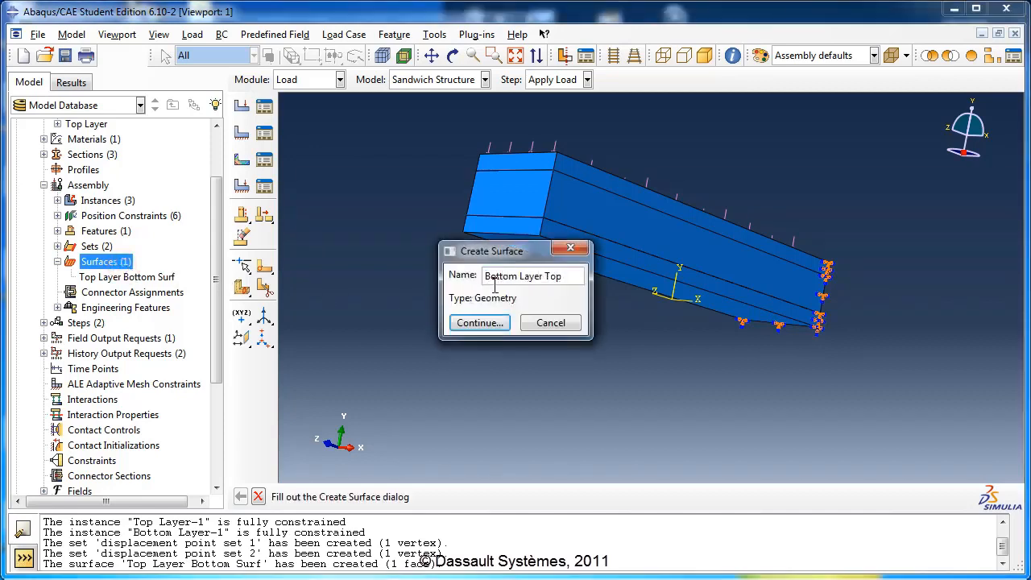
pyautogui.write(' Surf')
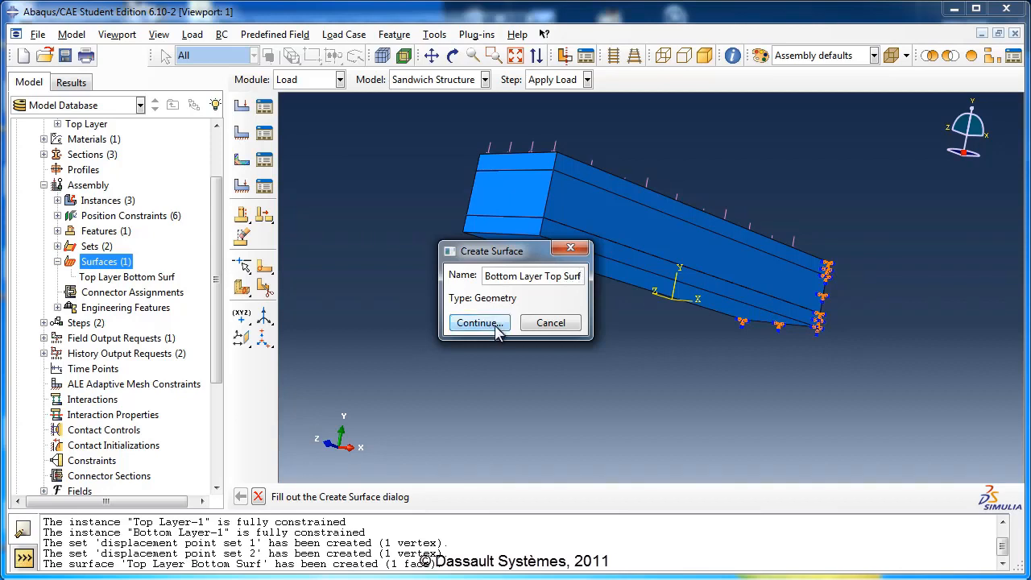
pyautogui.click(495, 325)
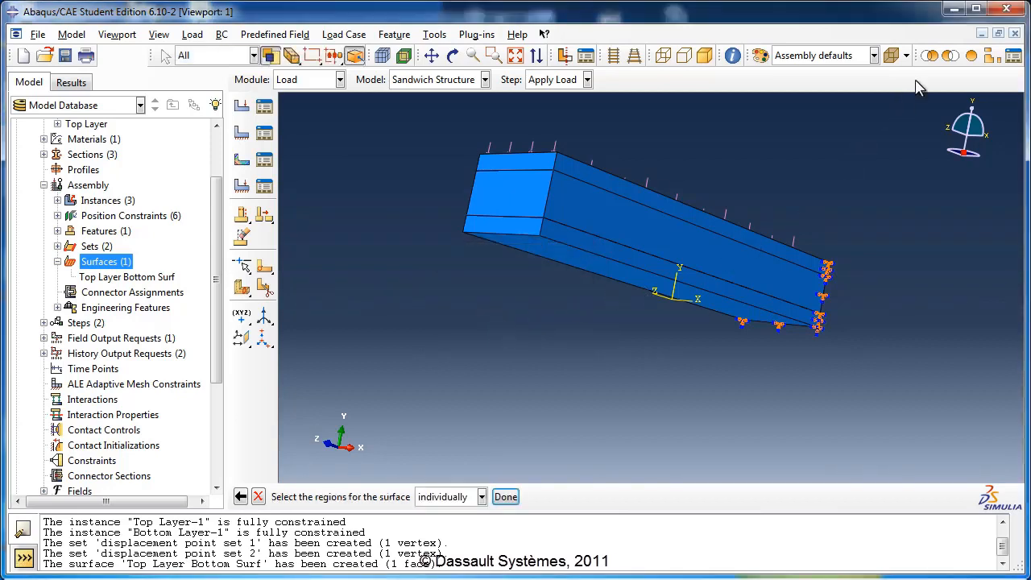
# Step: Display only the bottom layer instance and define Bottom Layer Top Surf on its top face
pyautogui.click(931, 56)
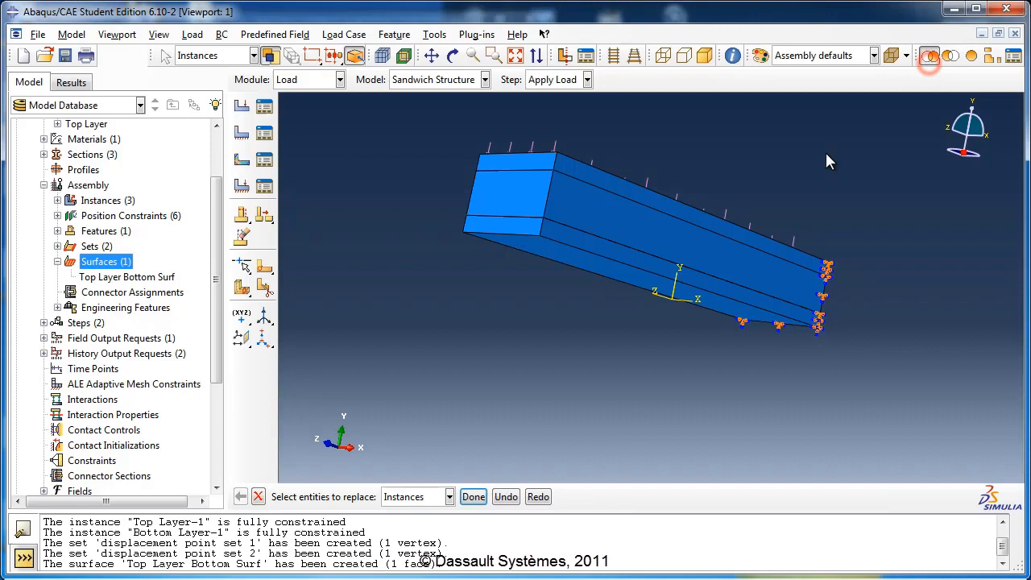
pyautogui.click(615, 267)
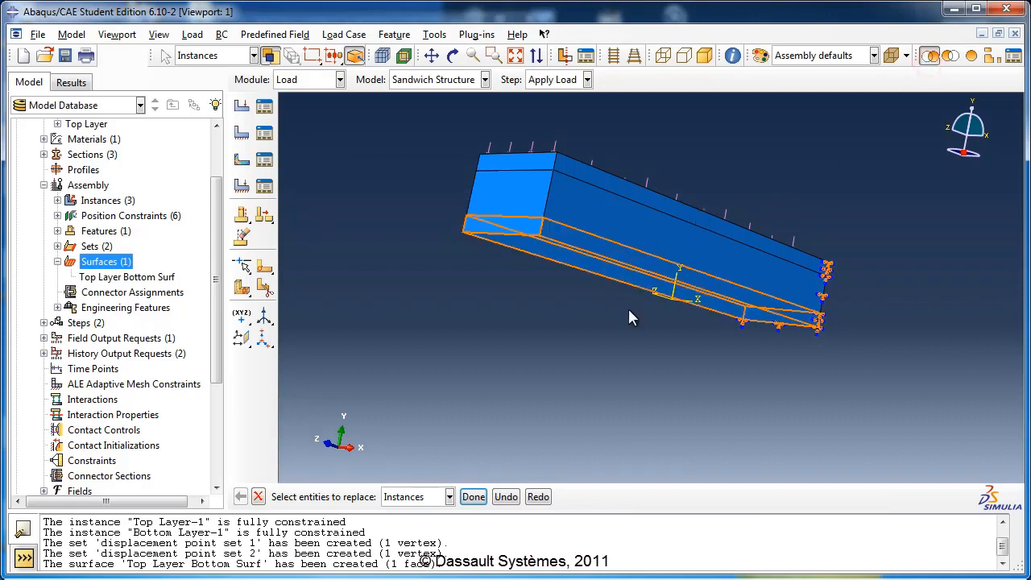
pyautogui.click(473, 496)
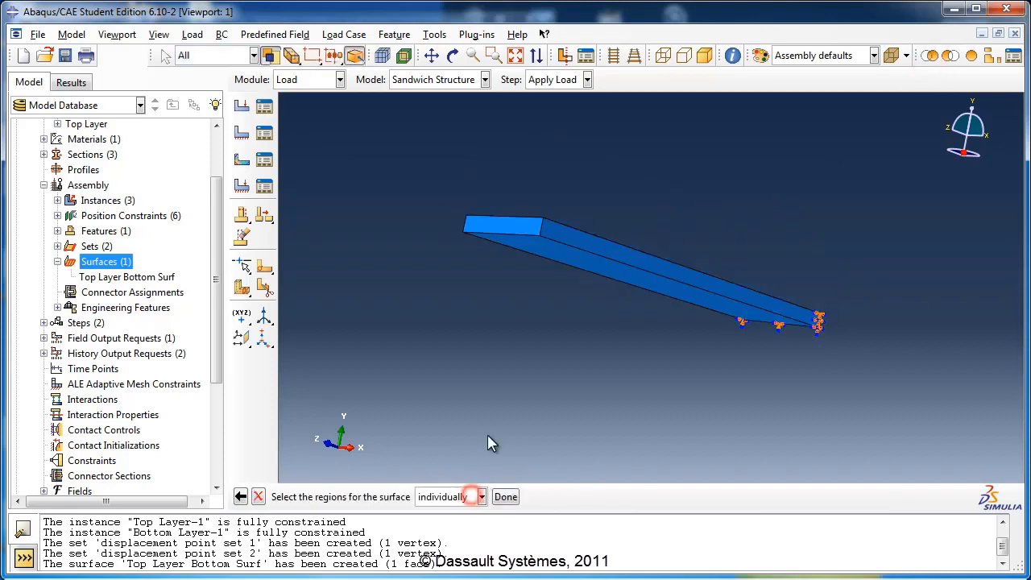
pyautogui.click(453, 56)
pyautogui.moveTo(604, 207); pyautogui.dragTo(606, 278)
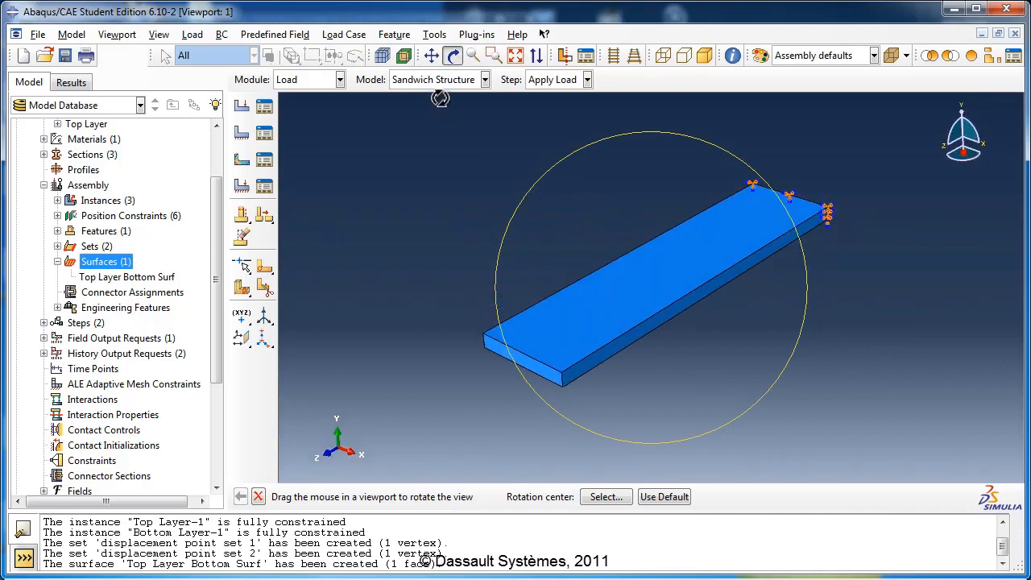
pyautogui.click(453, 58)
pyautogui.click(650, 266)
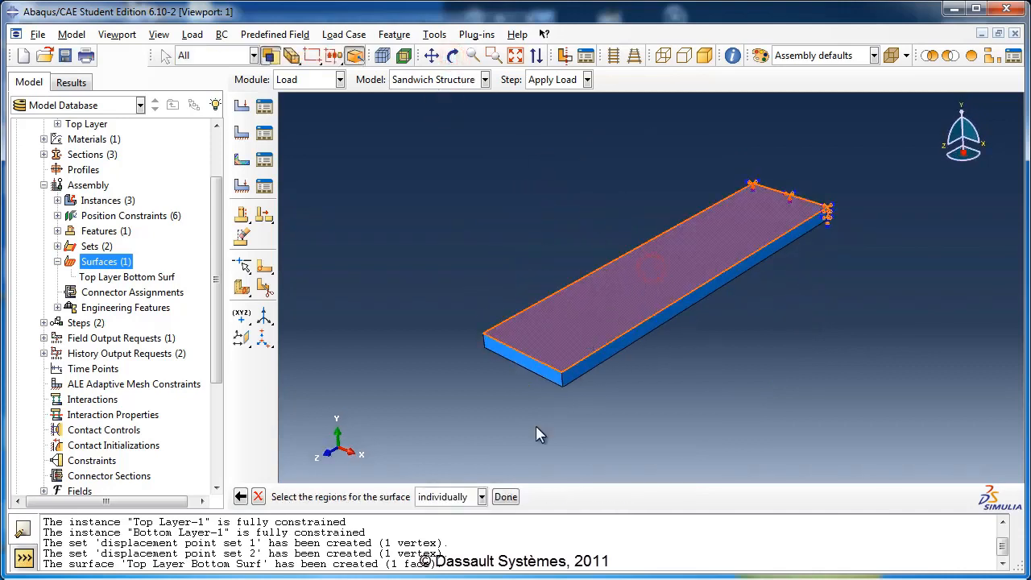
pyautogui.click(505, 496)
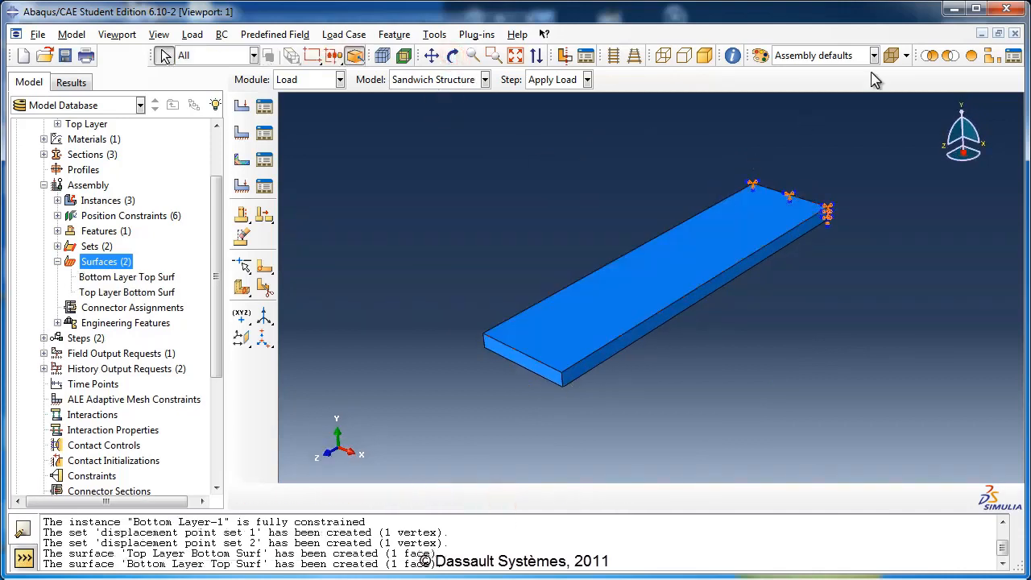
# Step: Display the whole assembly again and highlight Bottom Layer Top Surf and Top Layer Bottom Surf to check their locations
pyautogui.click(971, 56)
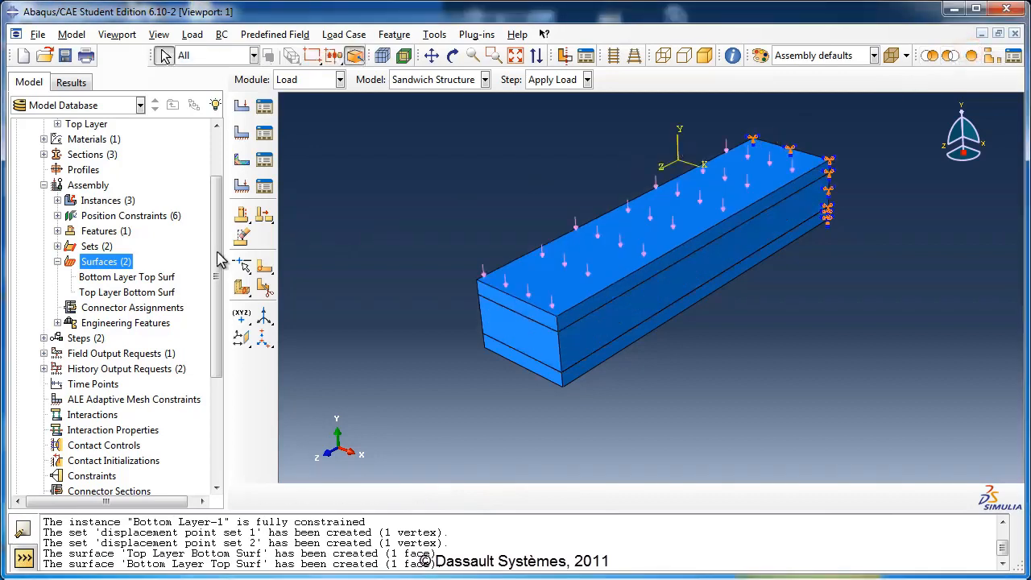
pyautogui.click(125, 277)
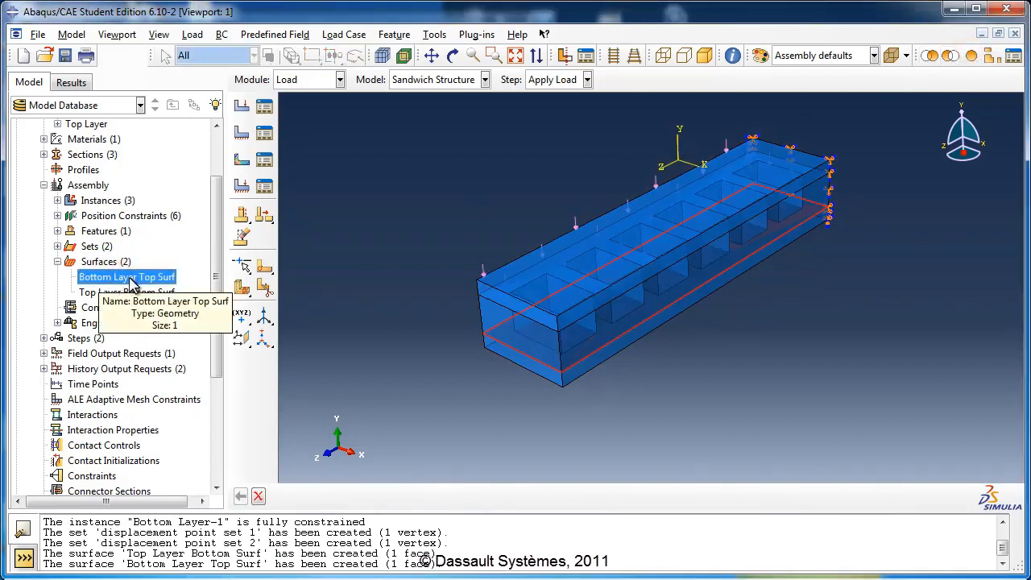
pyautogui.click(129, 293)
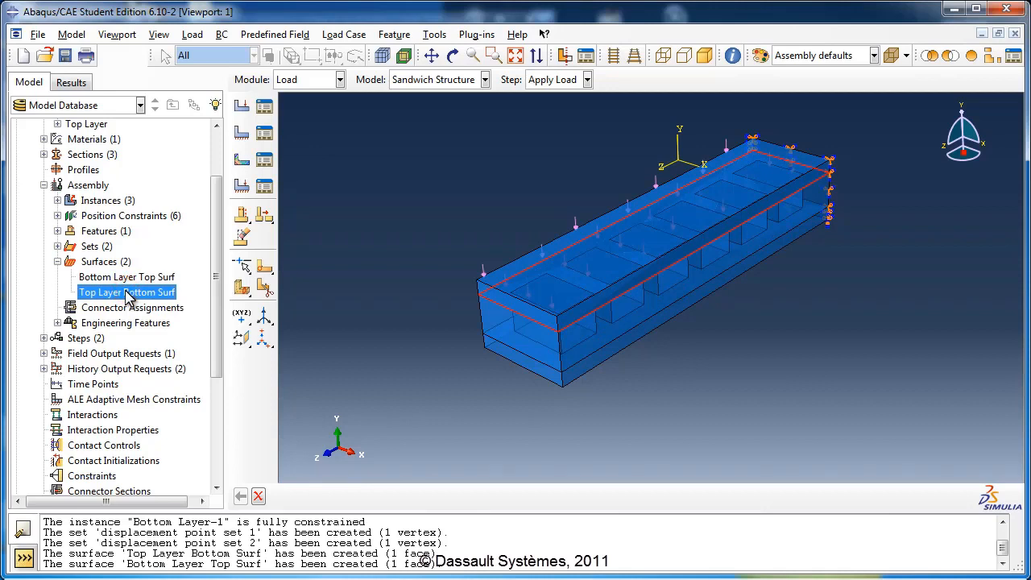
# Step: Start a new assembly surface named "Core Layer Bottom Surf"
pyautogui.click(104, 263)
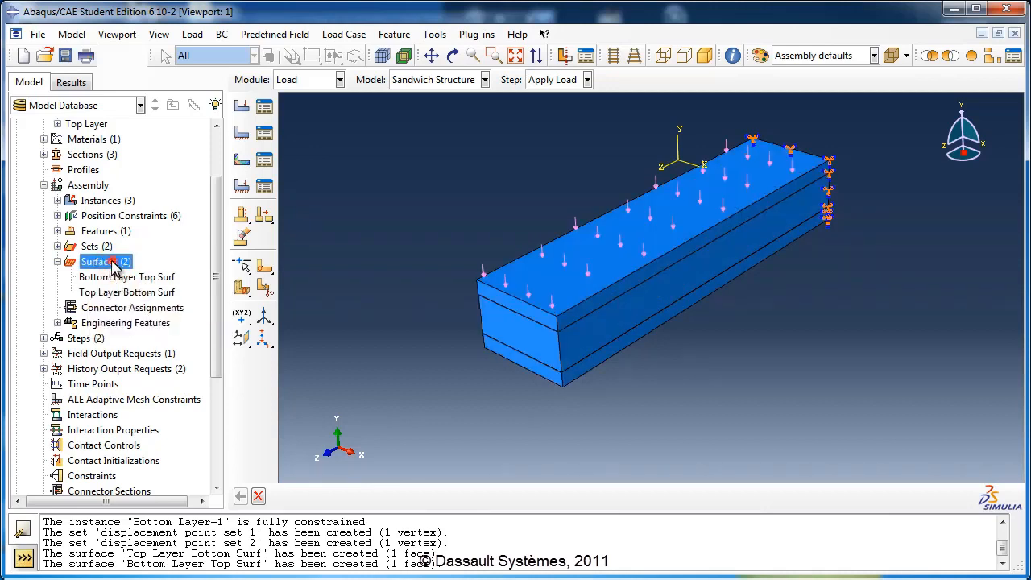
pyautogui.doubleClick(107, 262)
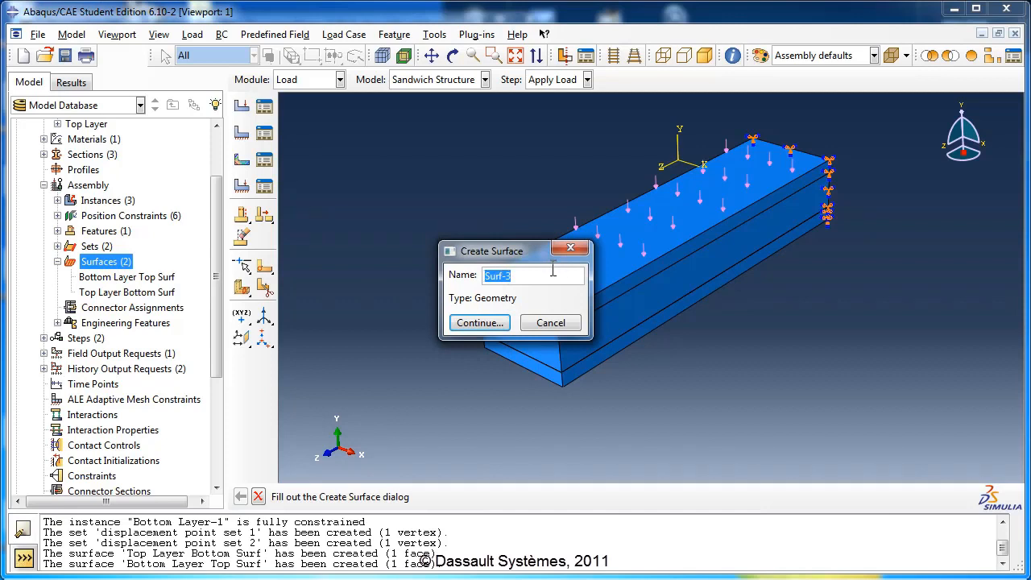
pyautogui.write('Core Layer Bottom S')
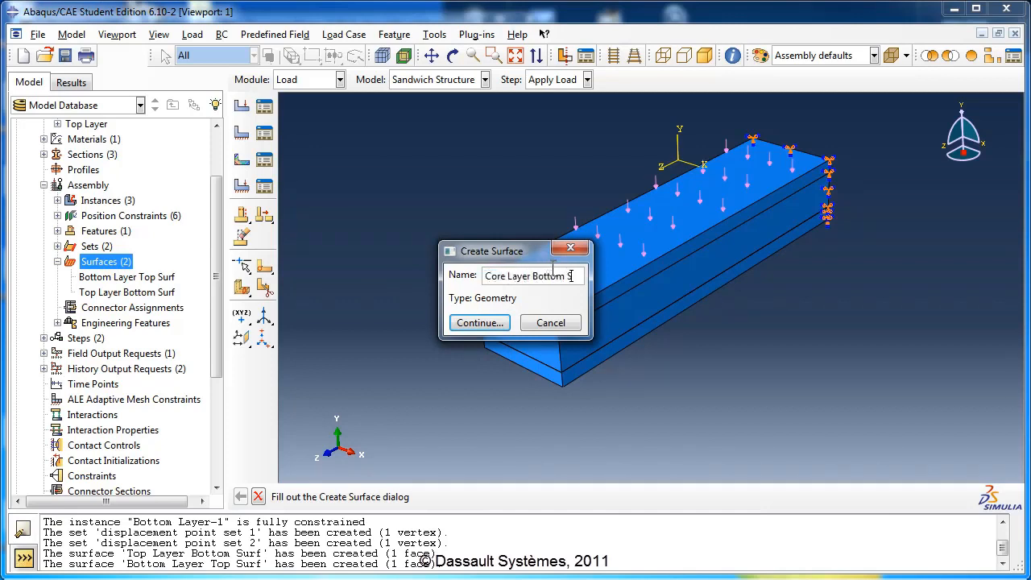
pyautogui.write('urf')
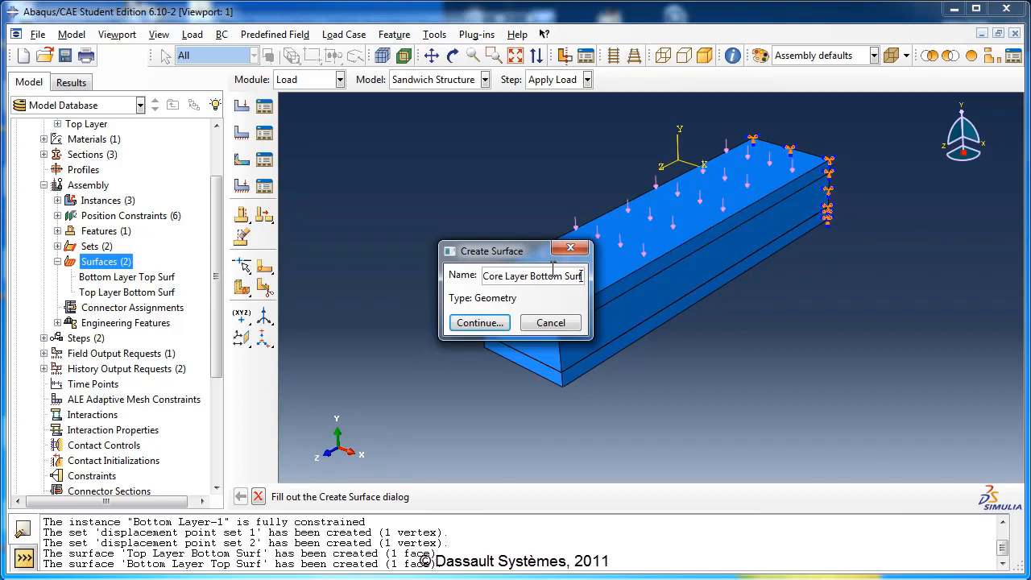
pyautogui.click(493, 324)
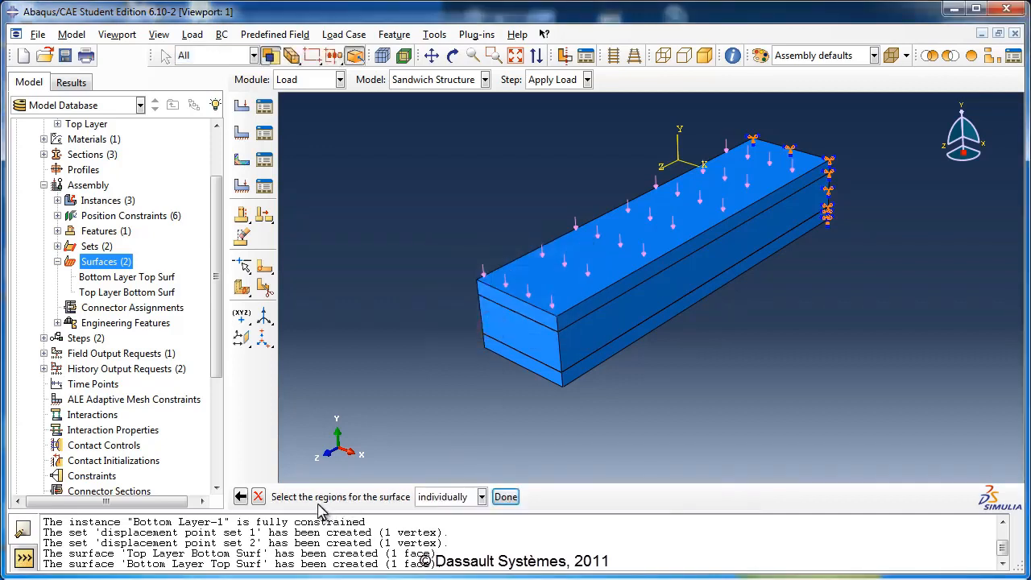
# Step: Display only the core layer instance and define Core Layer Bottom Surf on its bottom face
pyautogui.click(930, 55)
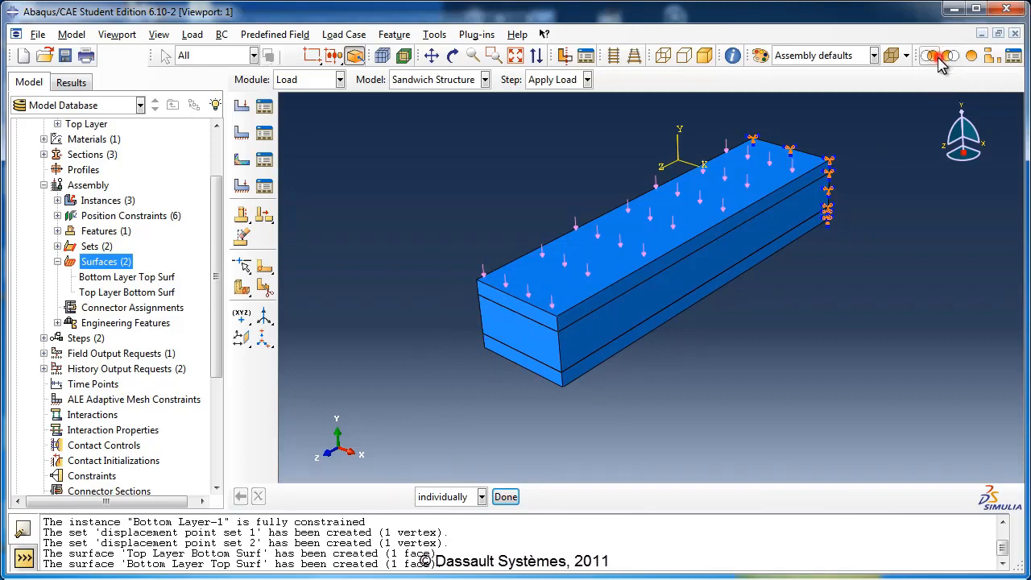
pyautogui.click(746, 249)
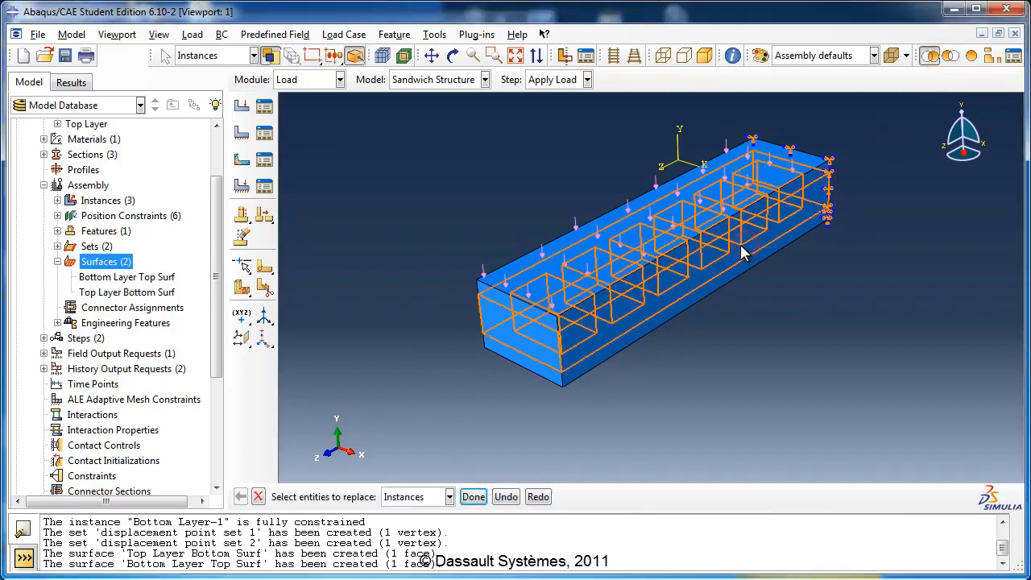
pyautogui.click(473, 497)
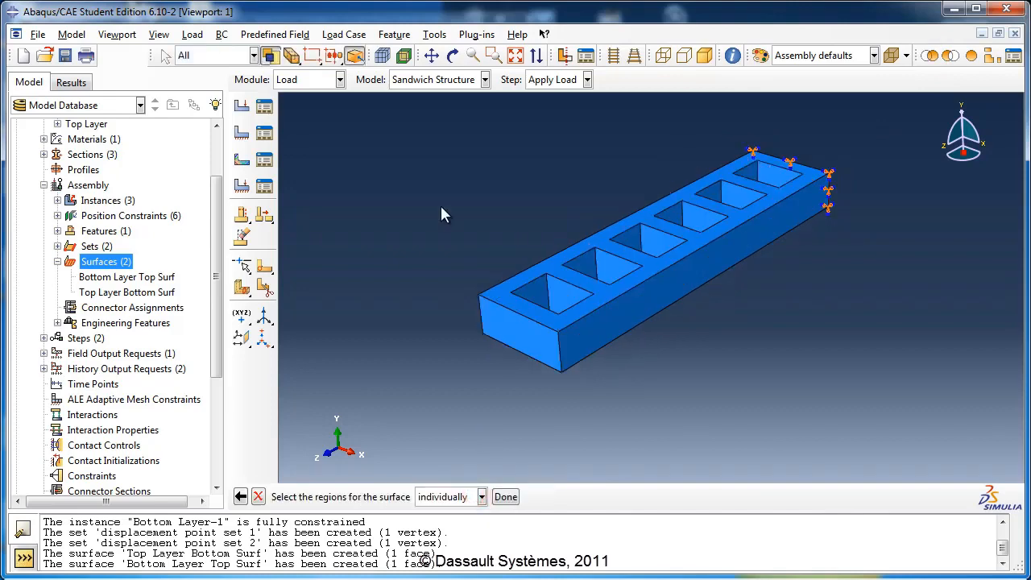
pyautogui.click(454, 55)
pyautogui.moveTo(676, 332); pyautogui.dragTo(647, 214)
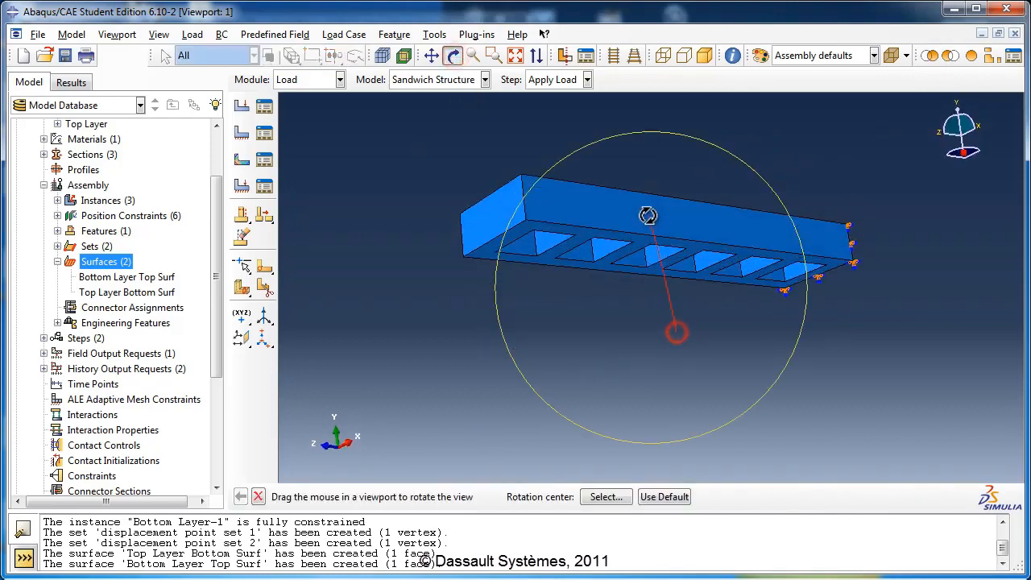
pyautogui.click(453, 55)
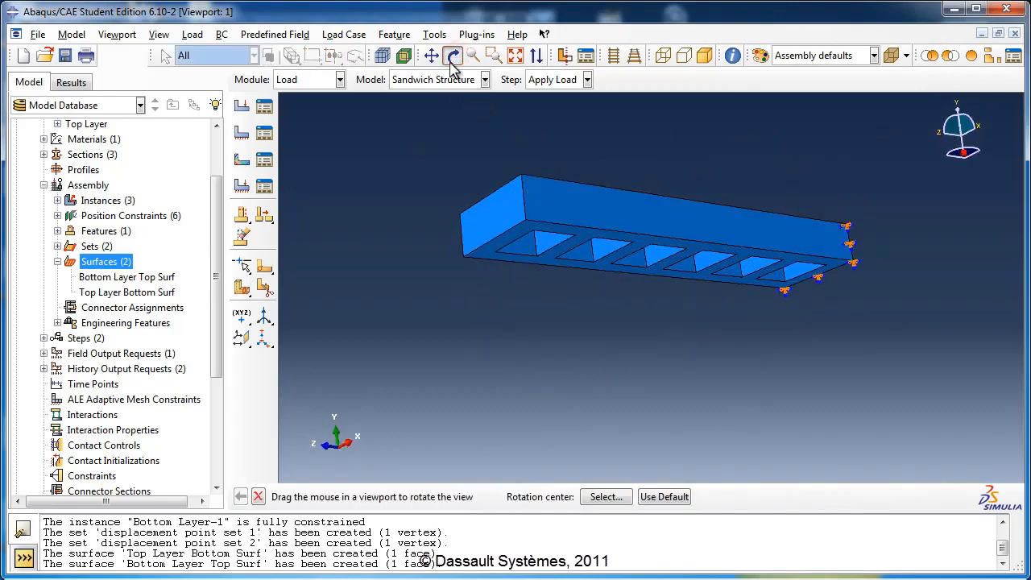
pyautogui.click(487, 256)
pyautogui.click(501, 499)
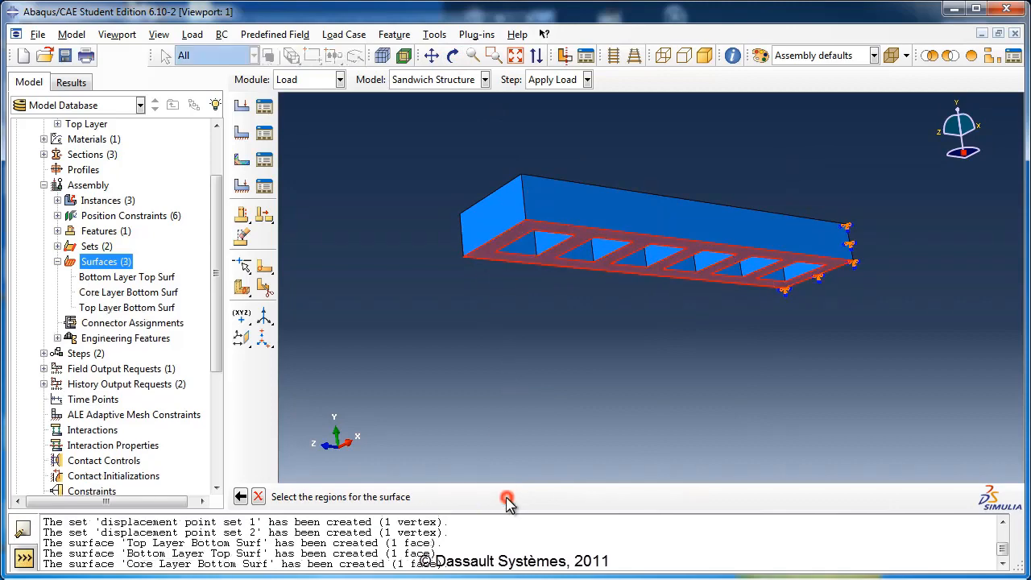
# Step: Create the assembly surface "Core Layer Top Surf" on the core layer's top face
pyautogui.doubleClick(116, 261)
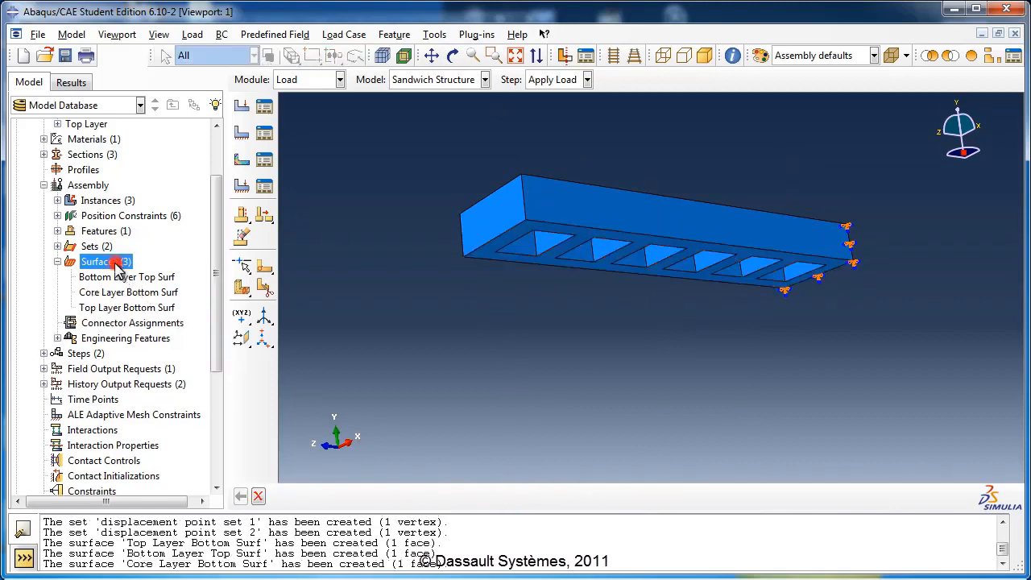
pyautogui.write('Core Layer Top S')
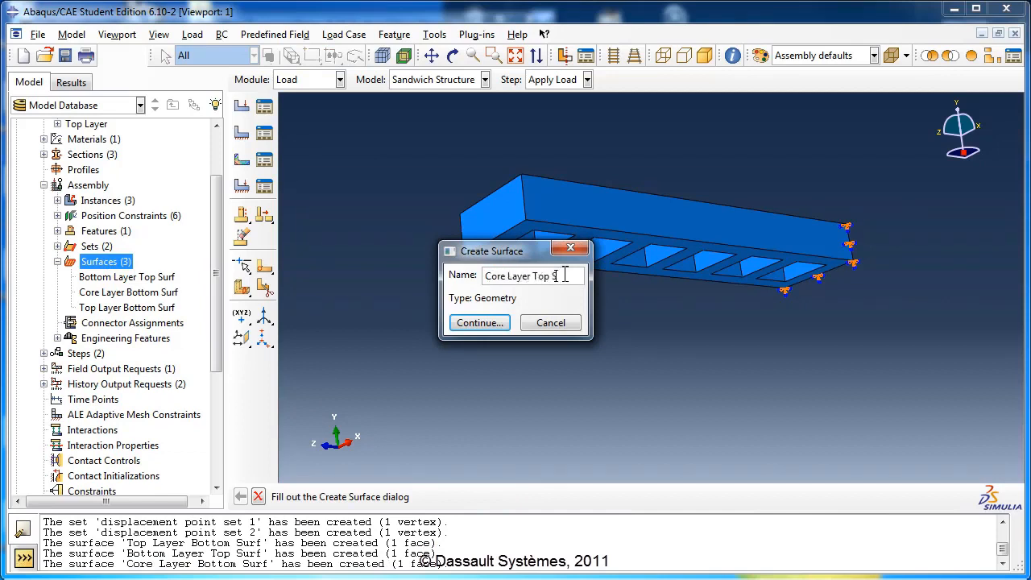
pyautogui.write('urf')
pyautogui.click(480, 322)
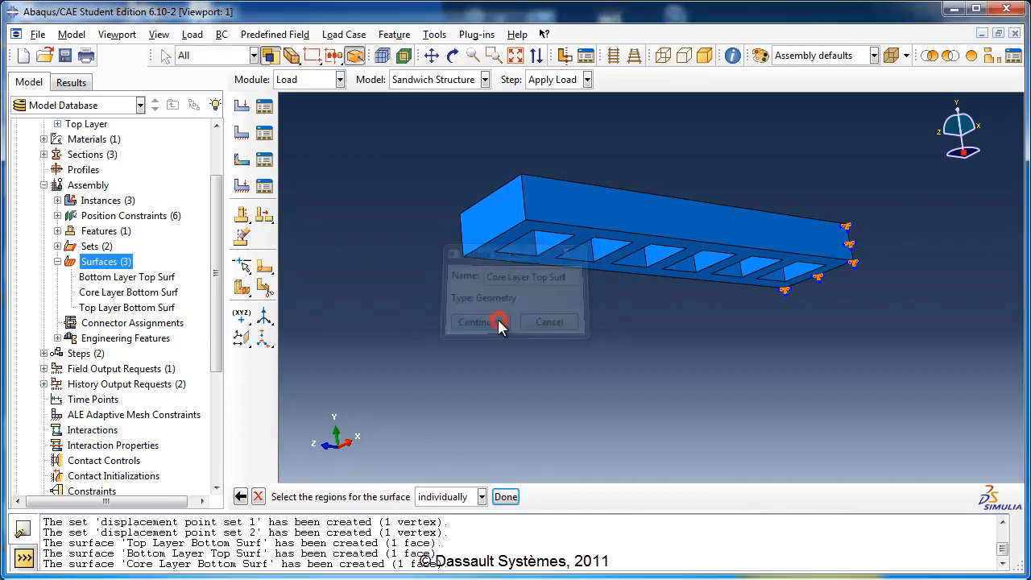
pyautogui.click(453, 55)
pyautogui.moveTo(675, 175); pyautogui.dragTo(709, 318)
pyautogui.click(453, 55)
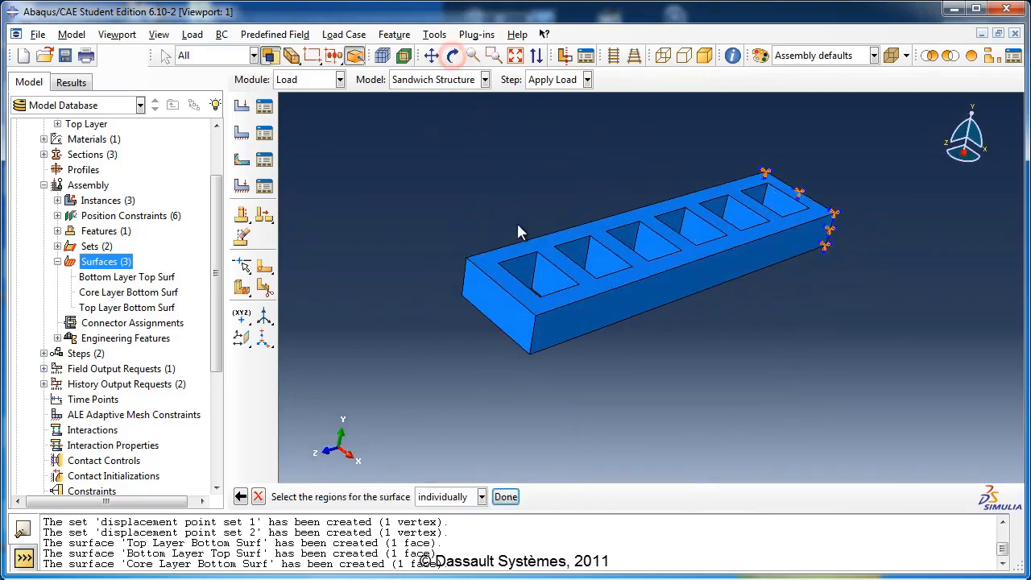
pyautogui.click(492, 256)
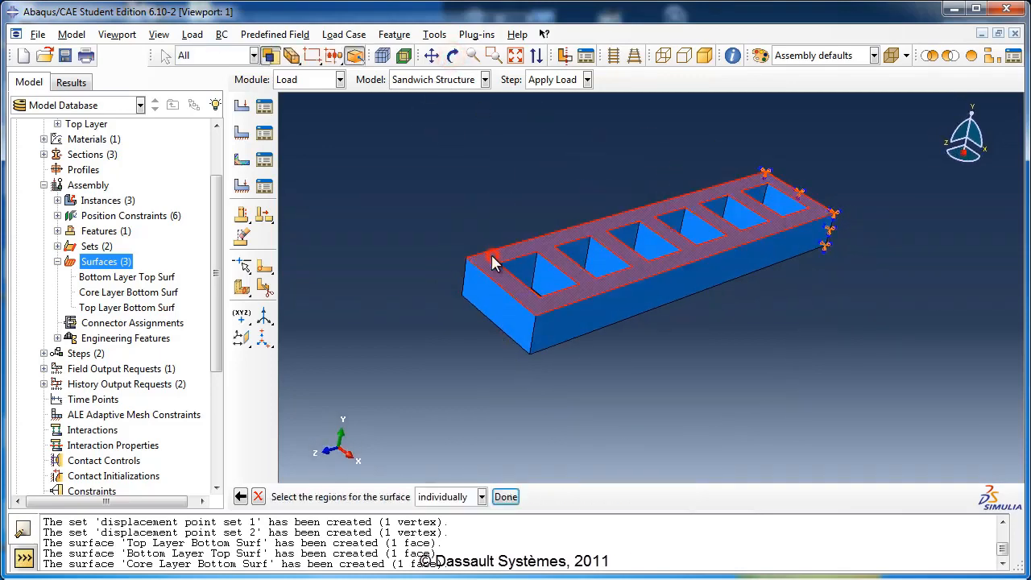
pyautogui.click(506, 497)
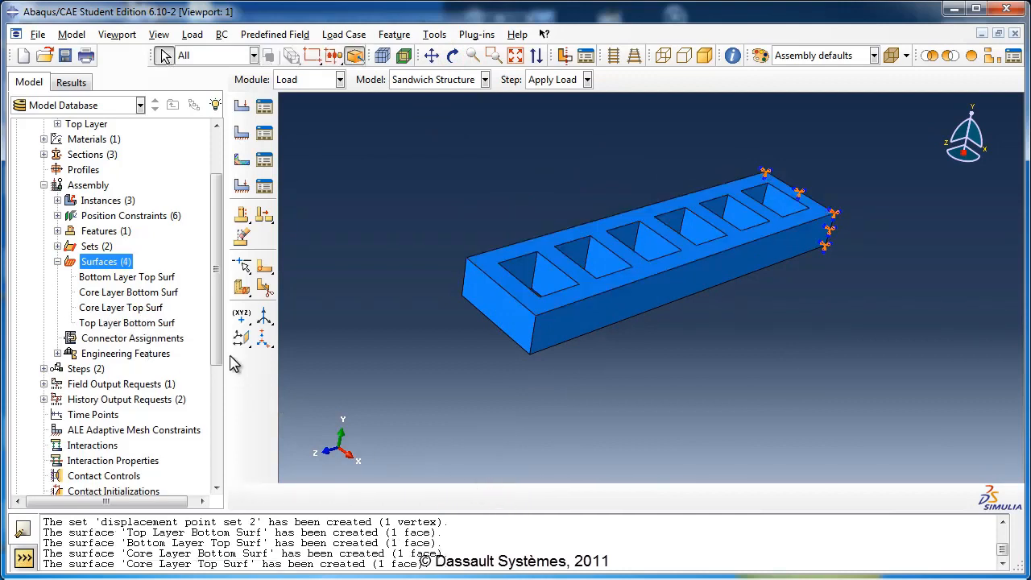
# Step: Display the whole assembly again and collapse the expanded Surfaces, Assembly and Parts branches of the model tree
pyautogui.click(971, 56)
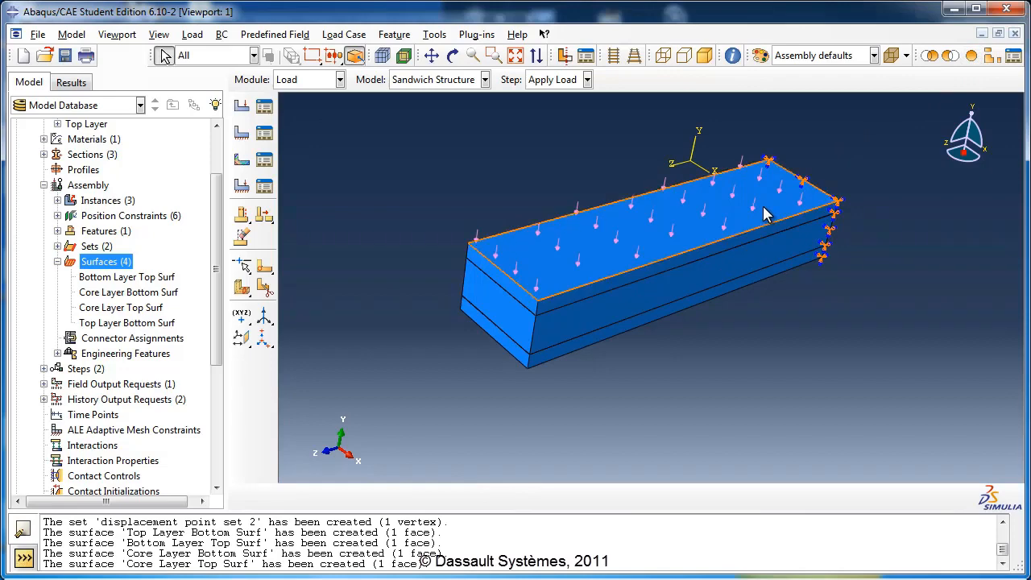
pyautogui.click(57, 261)
pyautogui.click(44, 185)
pyautogui.scroll(2, 48, 193)
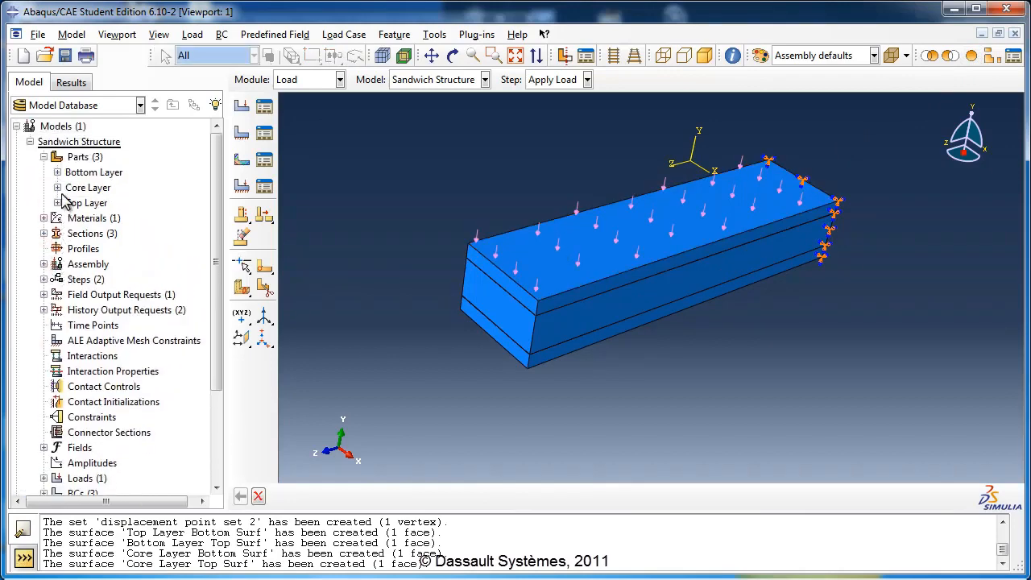
pyautogui.click(44, 157)
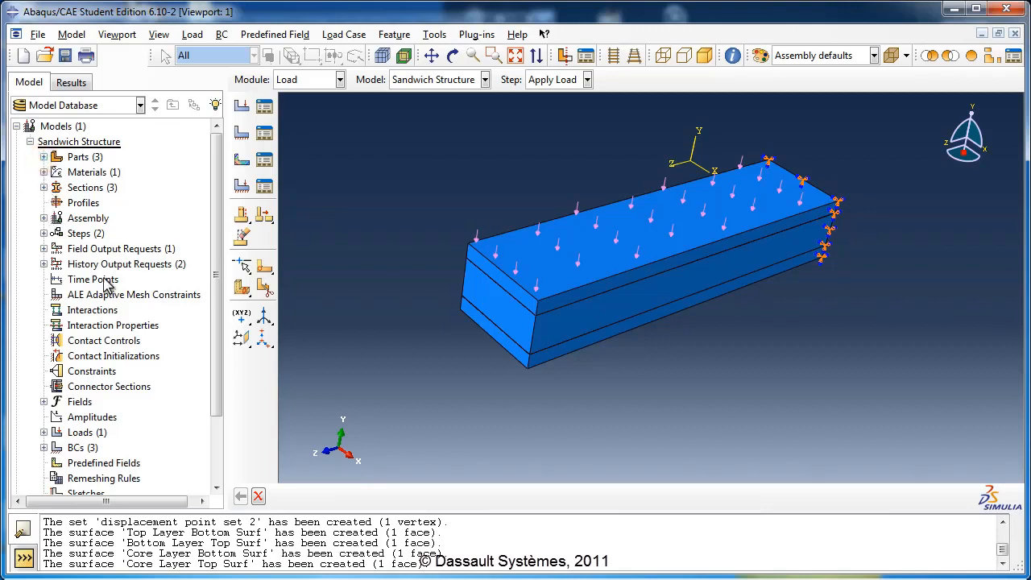
# Step: Start a new constraint of type Tie named "Tie Constraint 1"
pyautogui.scroll(-2, 117, 296)
pyautogui.scroll(-1, 117, 299)
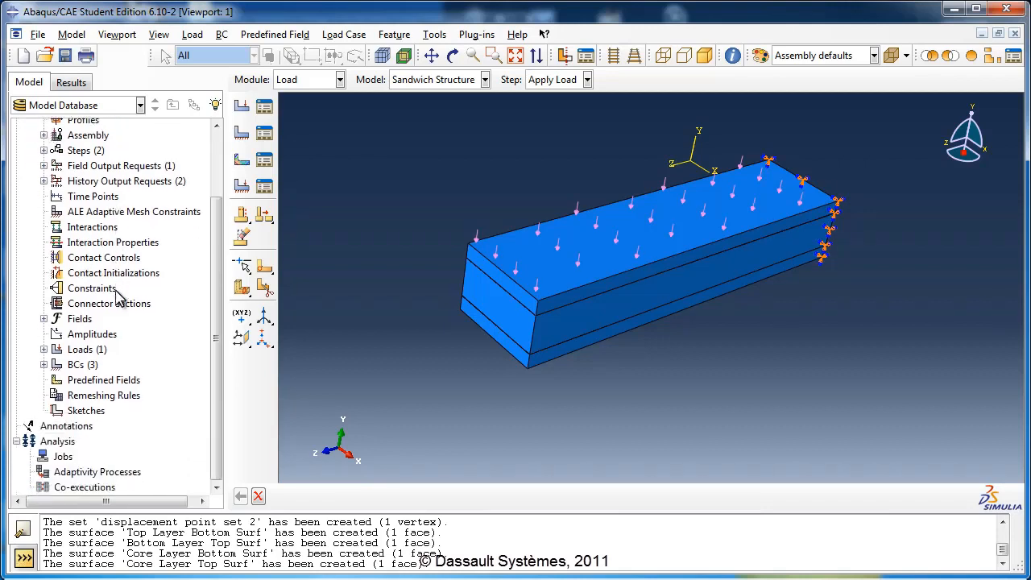
pyautogui.click(94, 395)
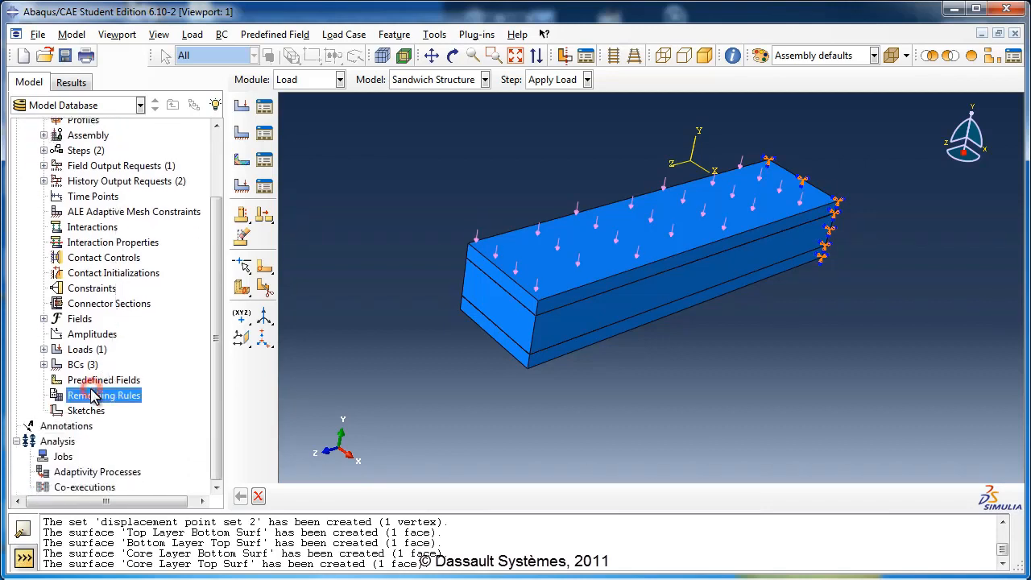
pyautogui.doubleClick(97, 289)
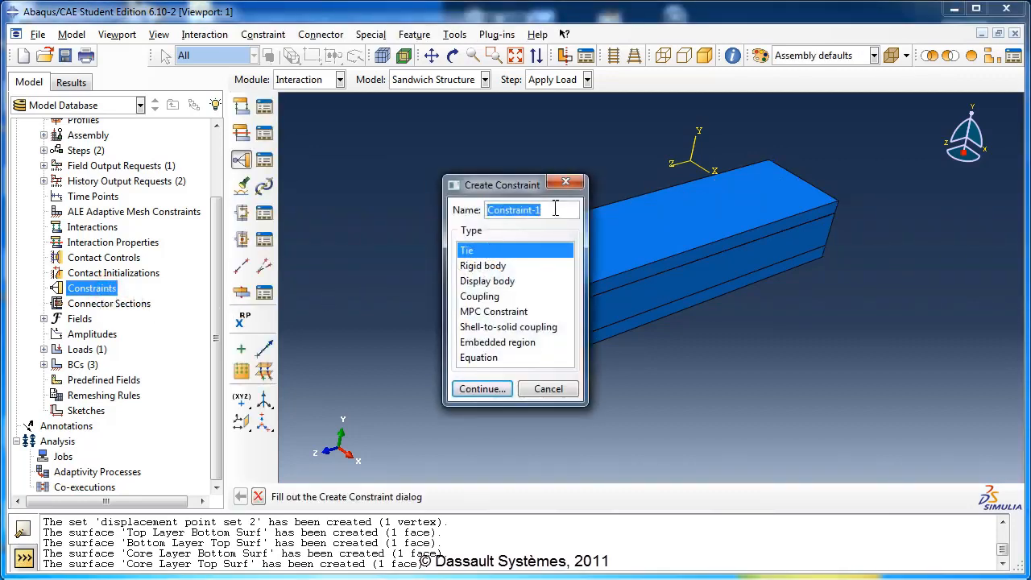
pyautogui.write('Tie')
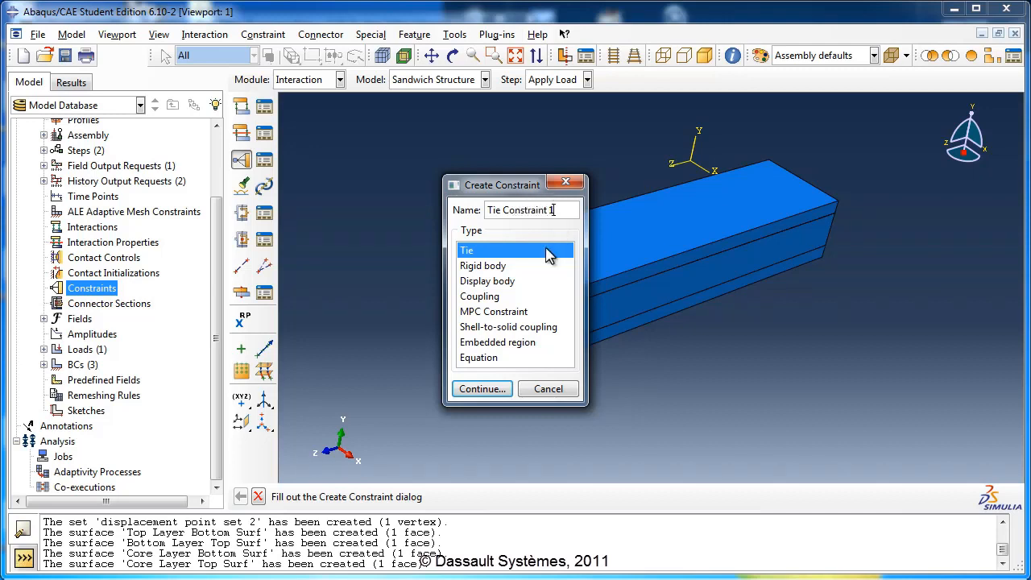
pyautogui.click(481, 389)
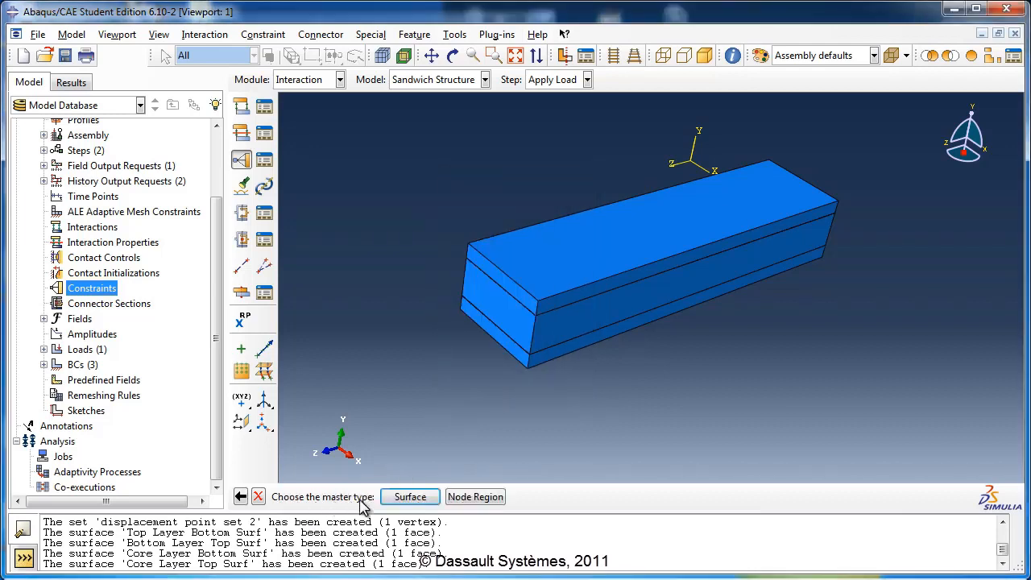
# Step: Assign Core Layer Top Surf as the tie's master surface, with selections highlighted in the viewport
pyautogui.click(407, 497)
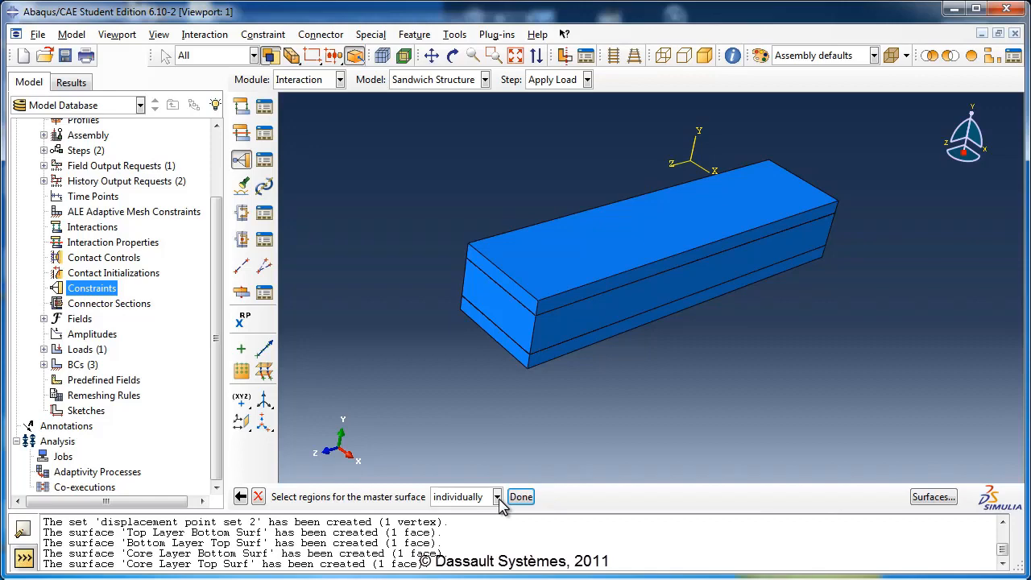
pyautogui.click(934, 497)
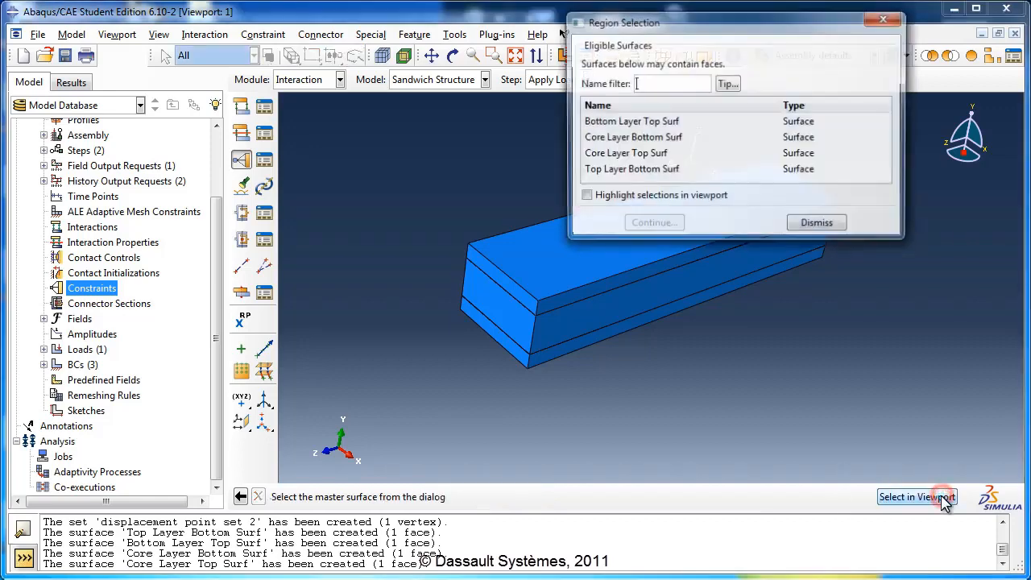
pyautogui.click(665, 155)
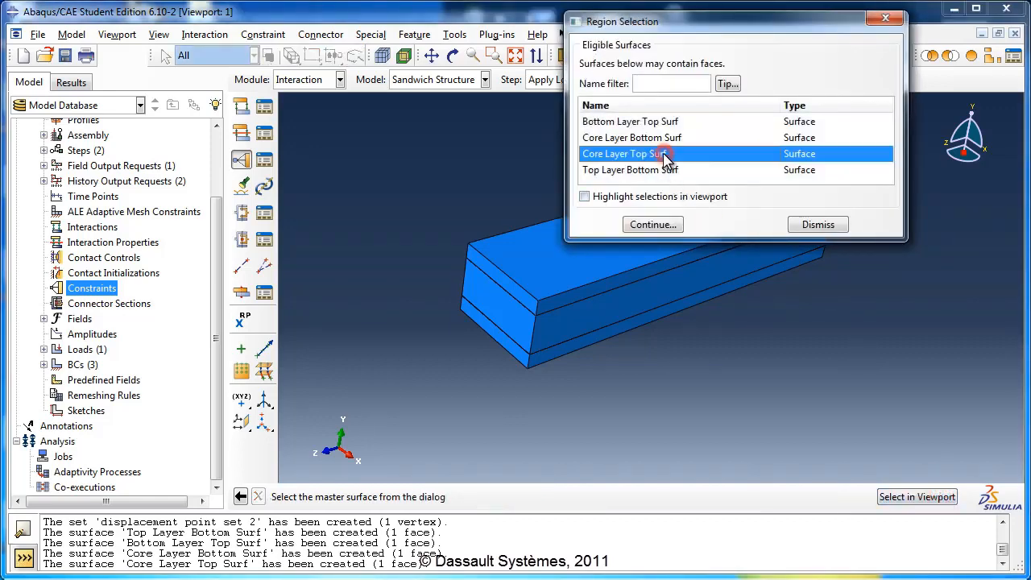
pyautogui.click(654, 197)
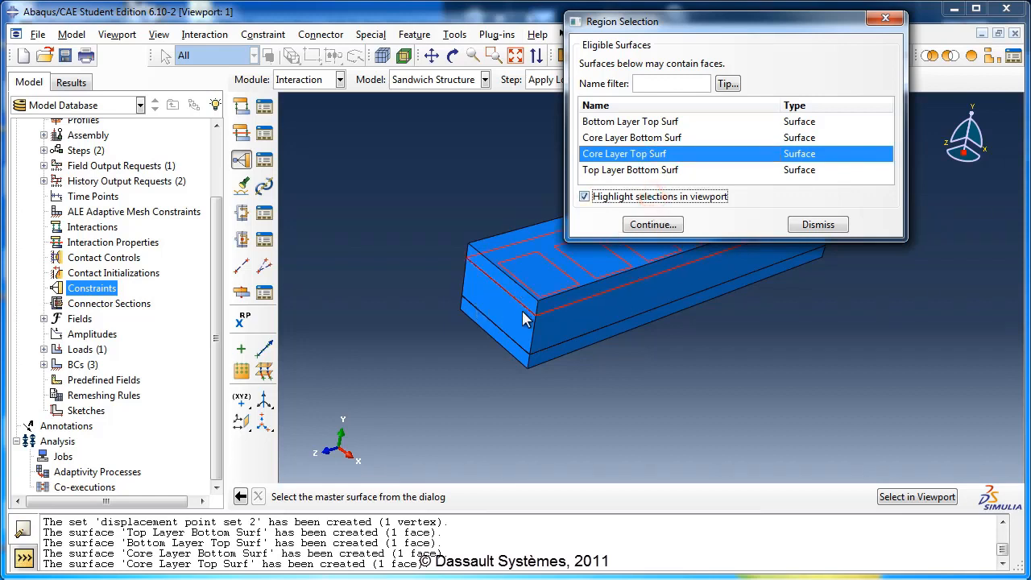
pyautogui.click(605, 200)
pyautogui.click(585, 197)
pyautogui.click(651, 225)
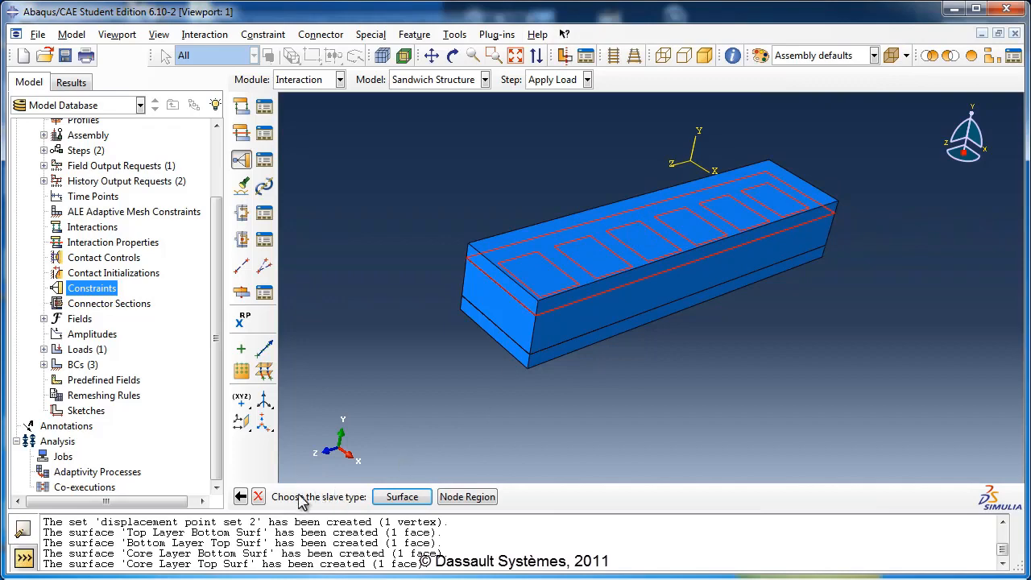
# Step: Assign Top Layer Bottom Surf as the slave surface of Tie Constraint 1
pyautogui.click(402, 497)
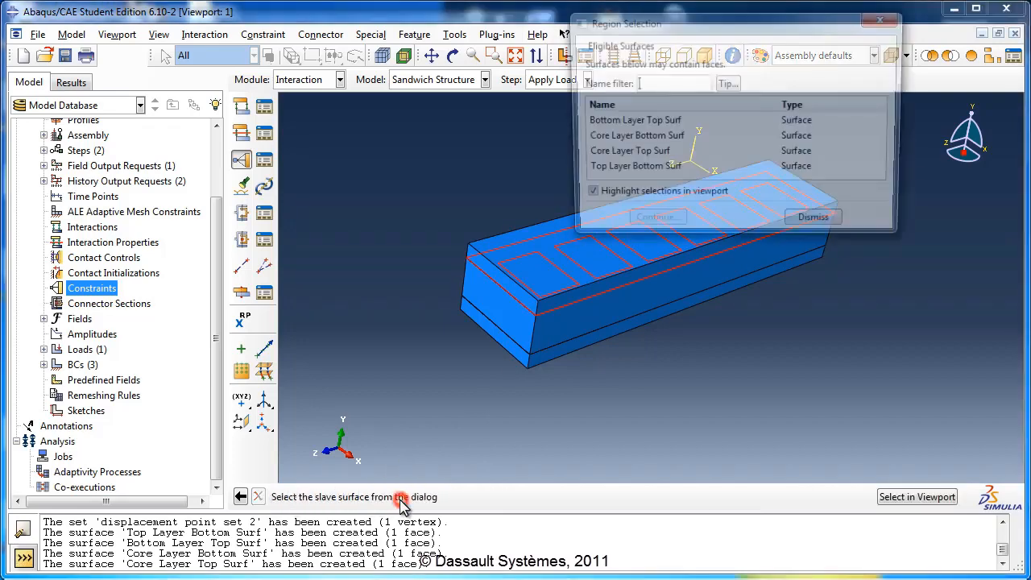
pyautogui.click(627, 174)
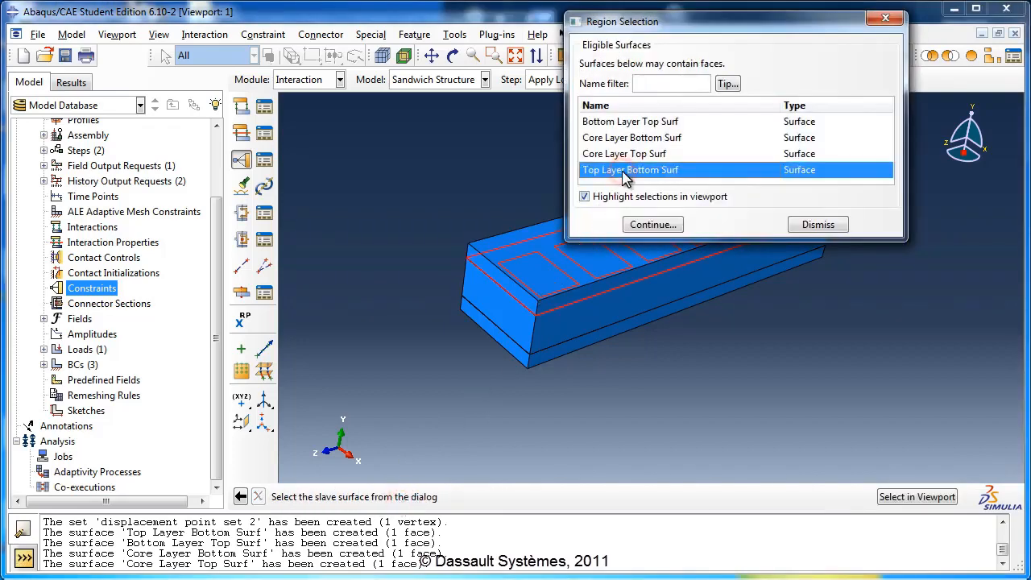
pyautogui.click(650, 225)
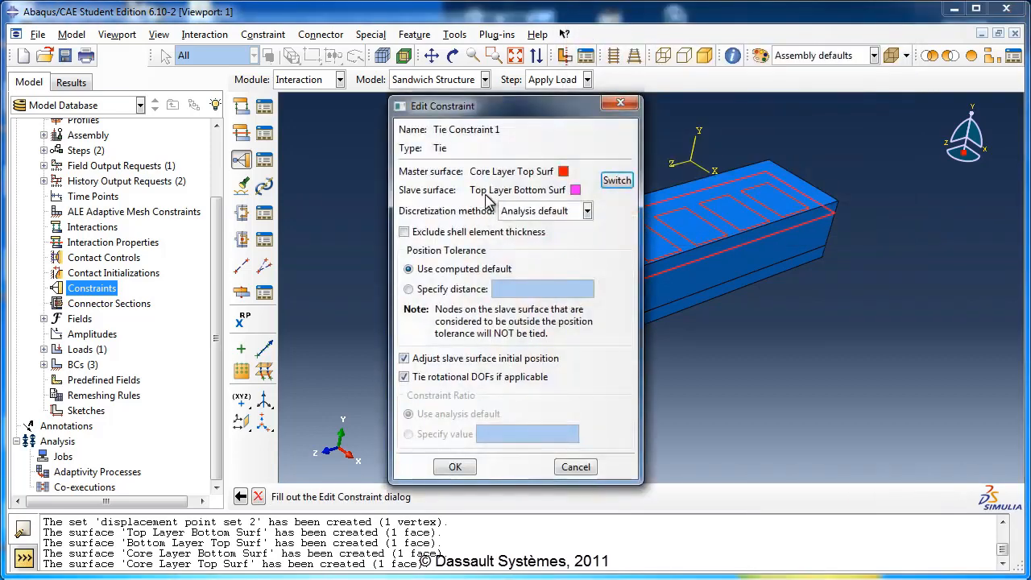
# Step: Create Tie Constraint 1 with Core Layer Top Surf kept as master and the discretization method at Analysis default
pyautogui.moveTo(538, 115); pyautogui.dragTo(871, 103)
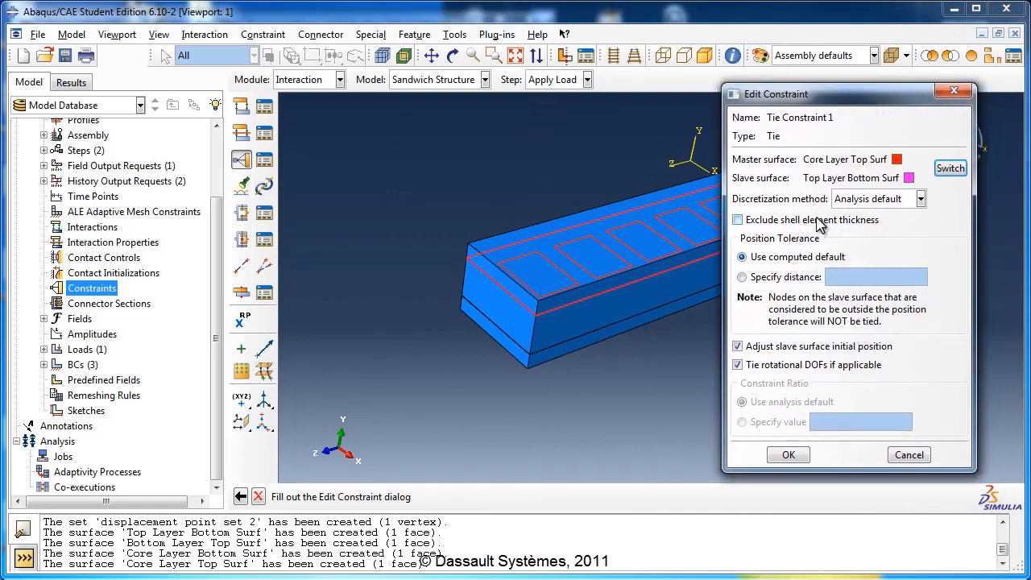
pyautogui.click(946, 171)
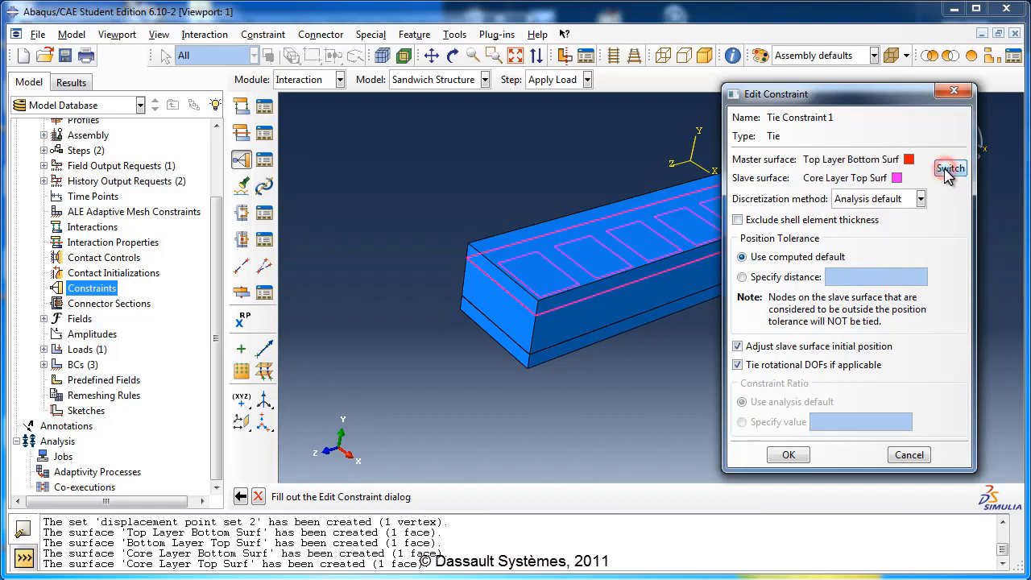
pyautogui.click(950, 174)
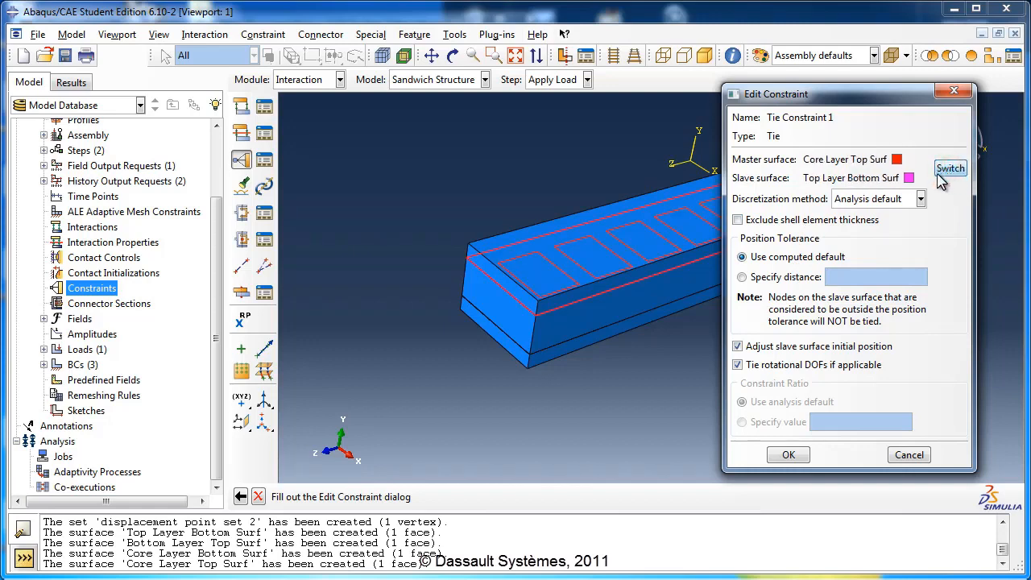
pyautogui.click(907, 203)
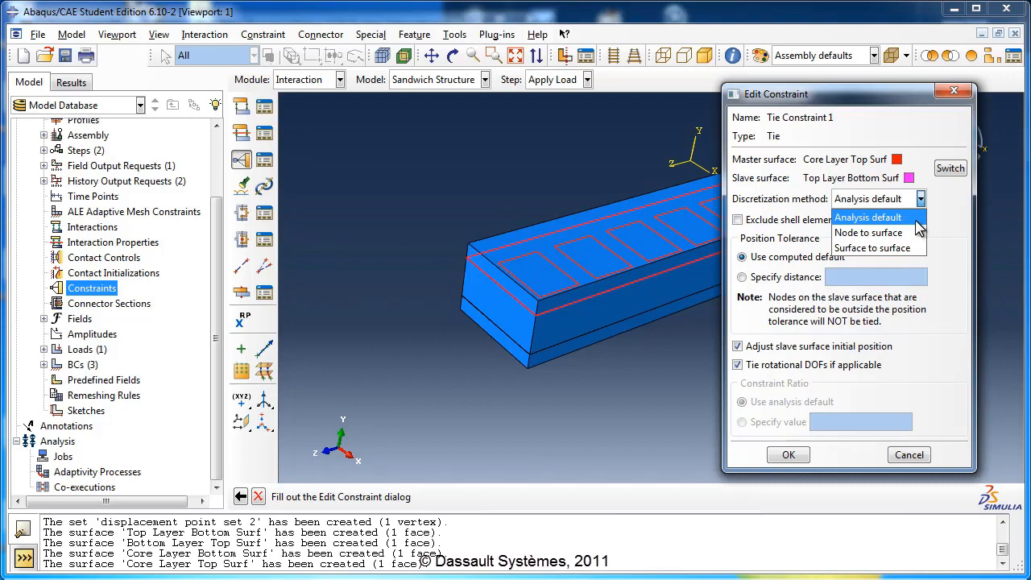
pyautogui.click(916, 218)
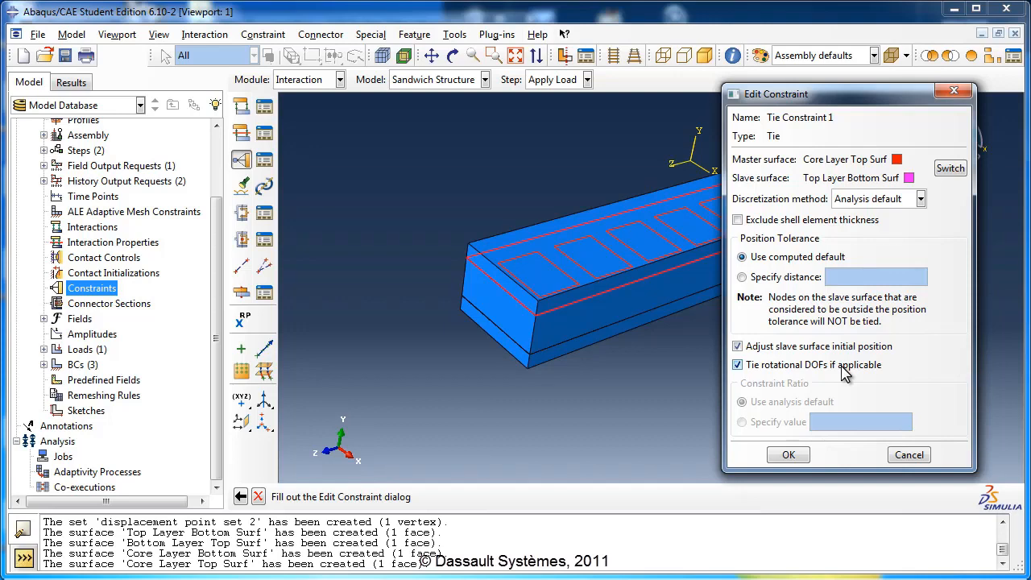
pyautogui.click(788, 454)
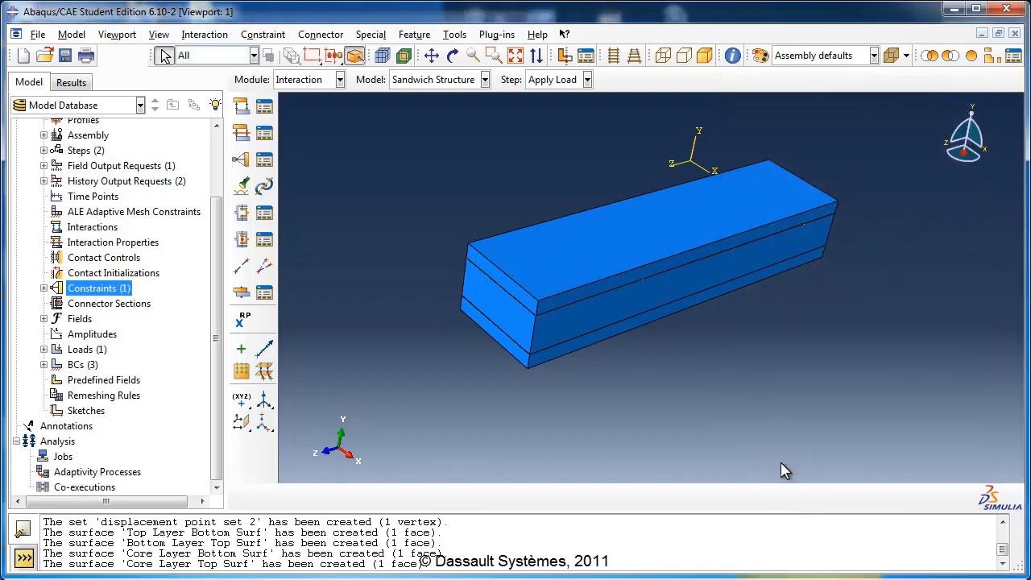
# Step: Expand the Constraints branch and start a second Tie constraint named "Tie Constraint 2"
pyautogui.click(43, 287)
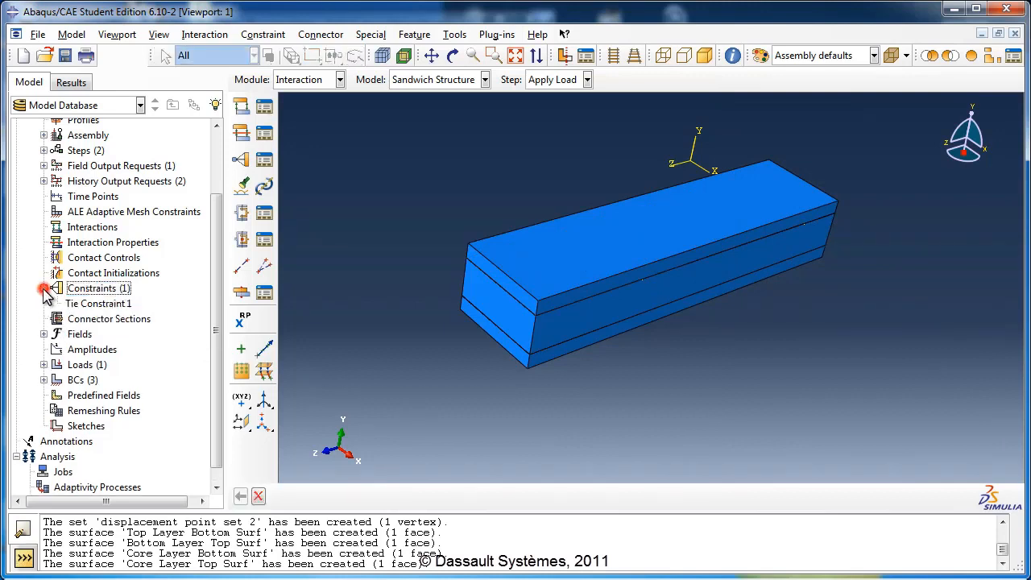
pyautogui.doubleClick(109, 292)
pyautogui.write('Ti')
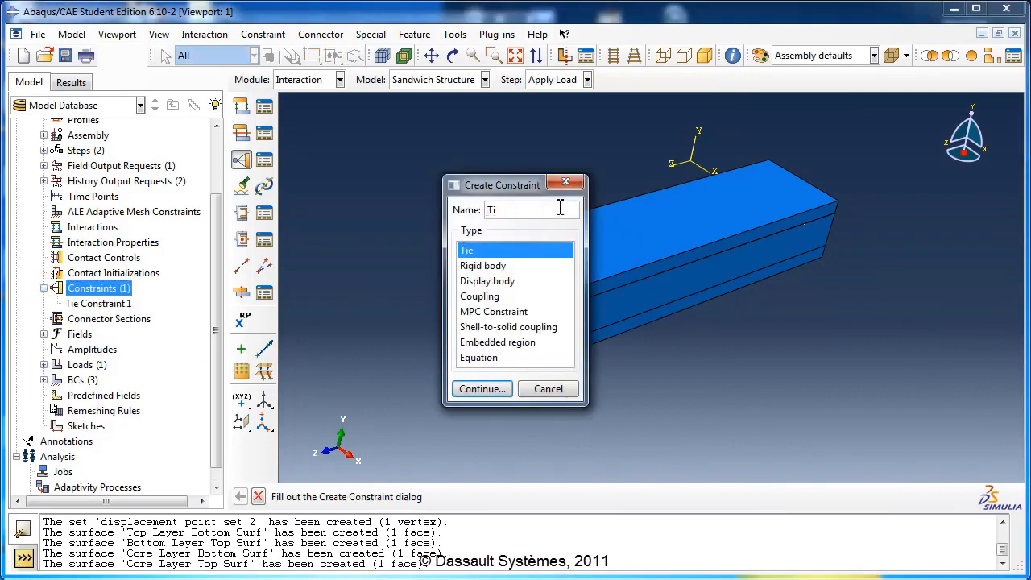
pyautogui.write('e Constraint 2')
pyautogui.click(480, 389)
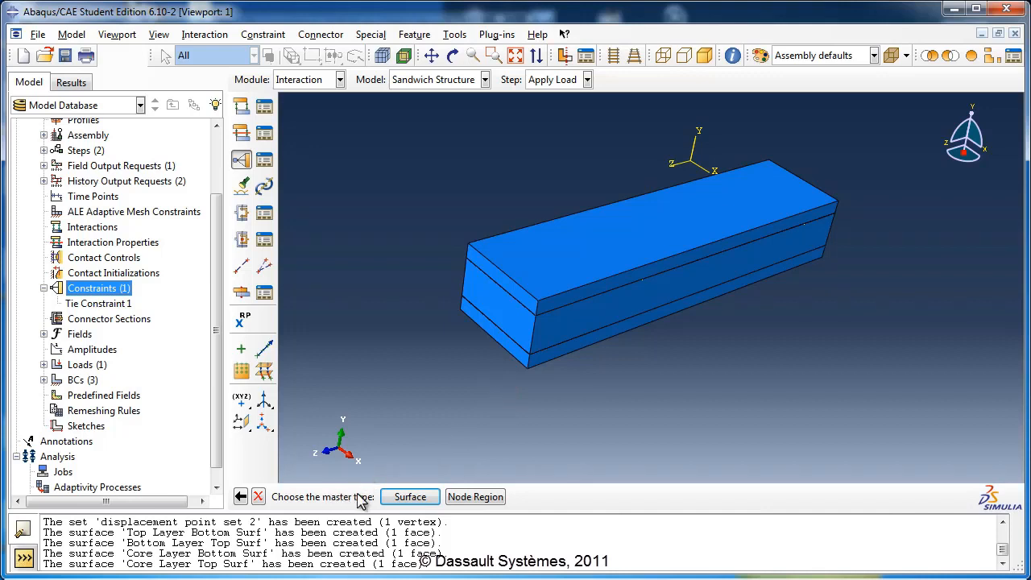
# Step: Assign Core Layer Bottom Surf as the master surface of Tie Constraint 2
pyautogui.click(405, 497)
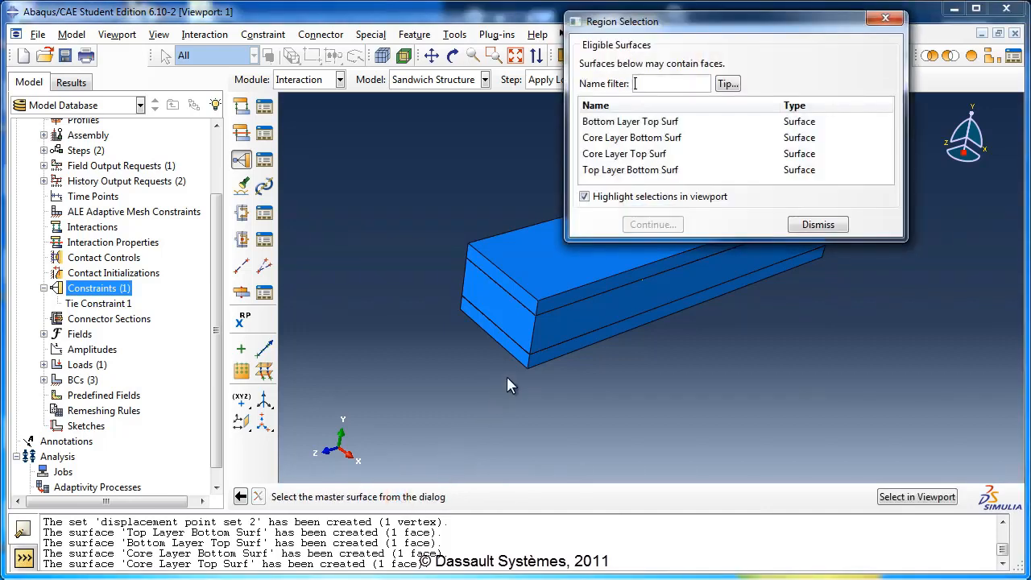
pyautogui.click(670, 139)
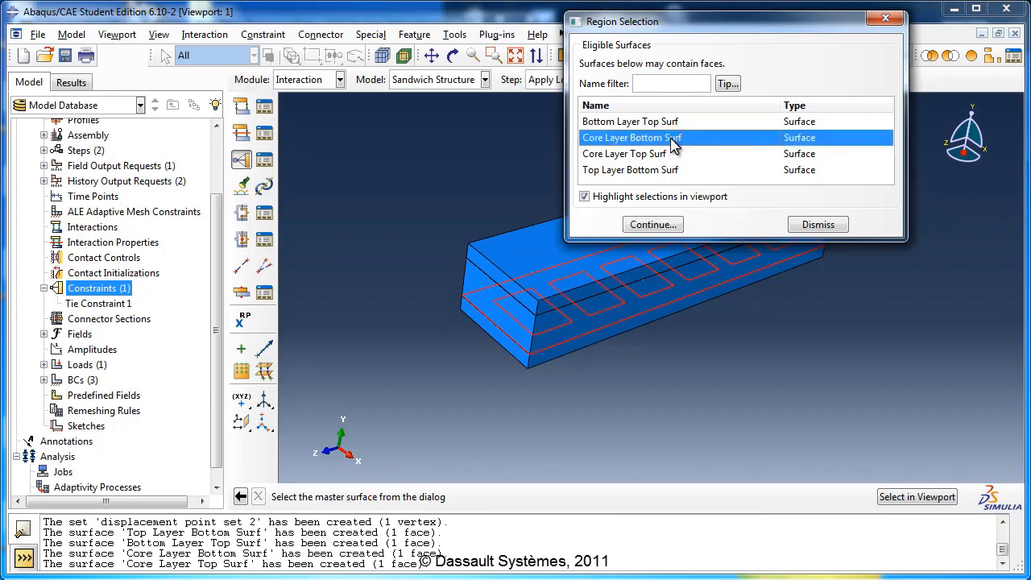
pyautogui.click(614, 201)
pyautogui.click(600, 200)
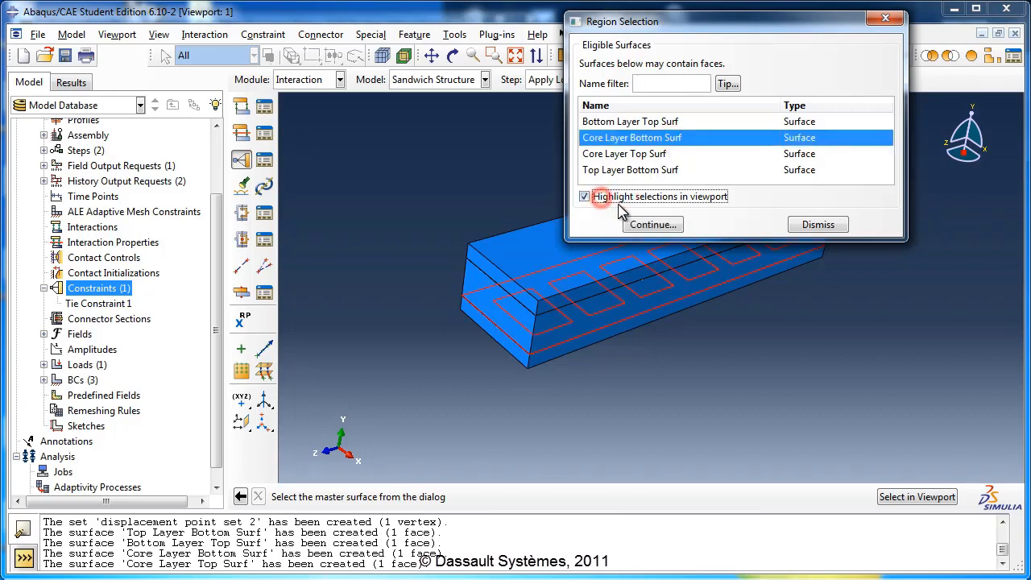
pyautogui.click(655, 225)
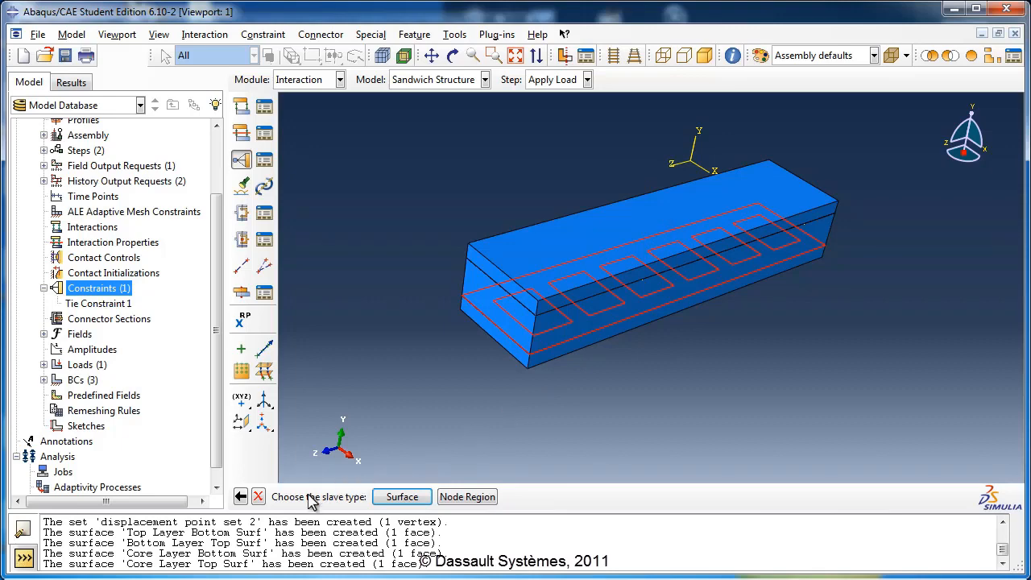
# Step: Assign Bottom Layer Top Surf as the slave surface and create Tie Constraint 2 with the default settings
pyautogui.click(402, 496)
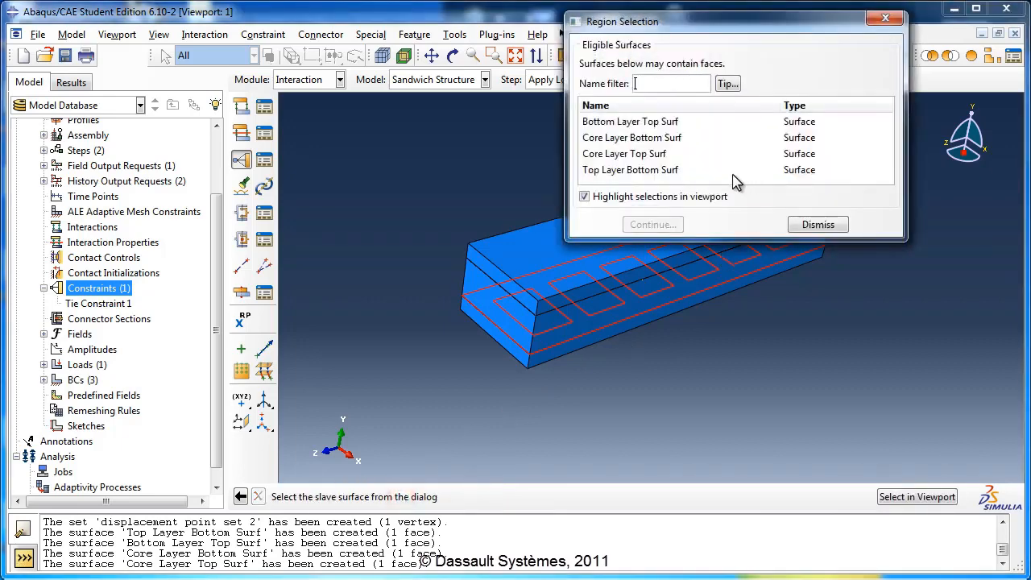
pyautogui.click(689, 124)
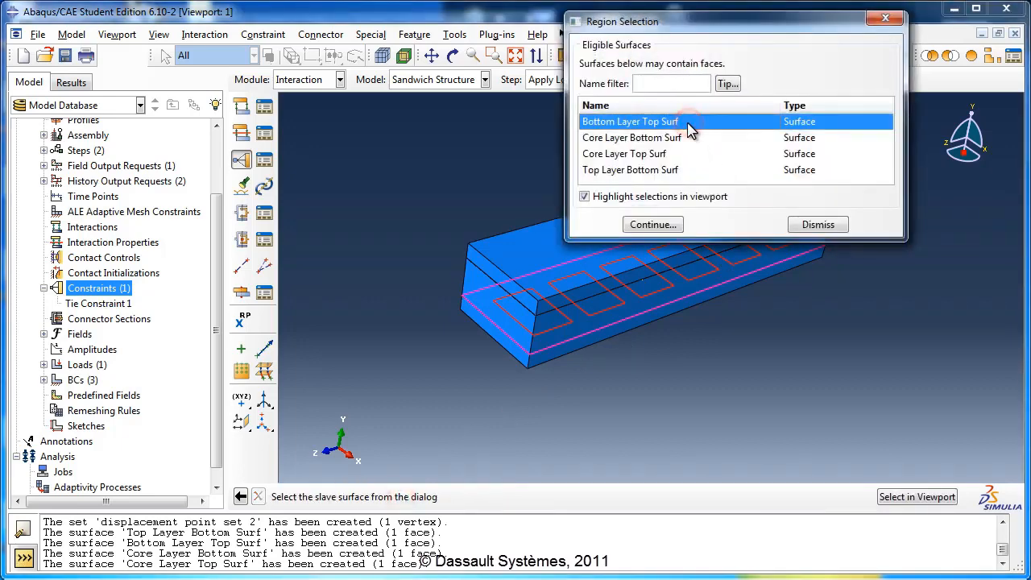
pyautogui.click(654, 225)
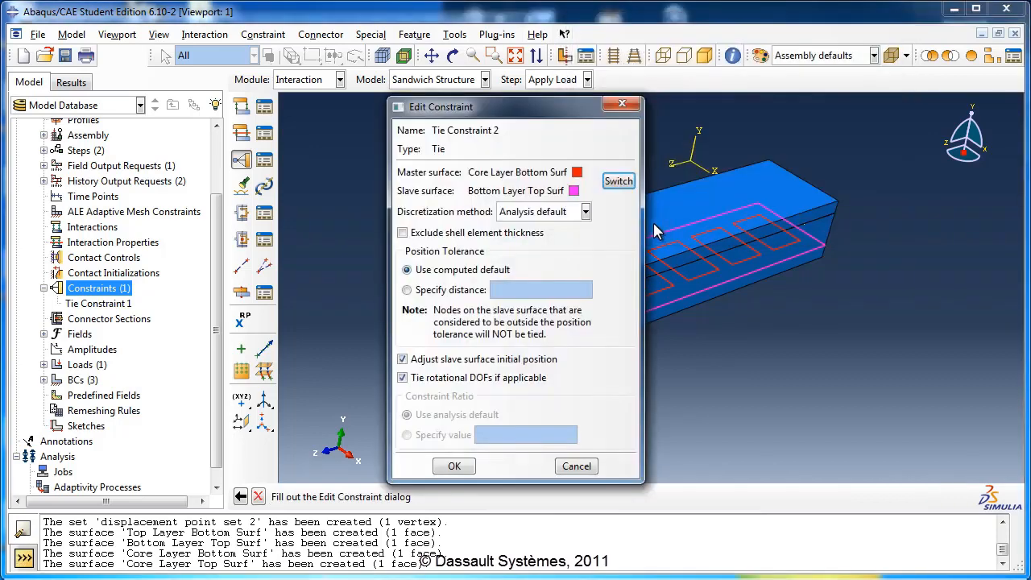
pyautogui.moveTo(576, 107); pyautogui.dragTo(650, 81)
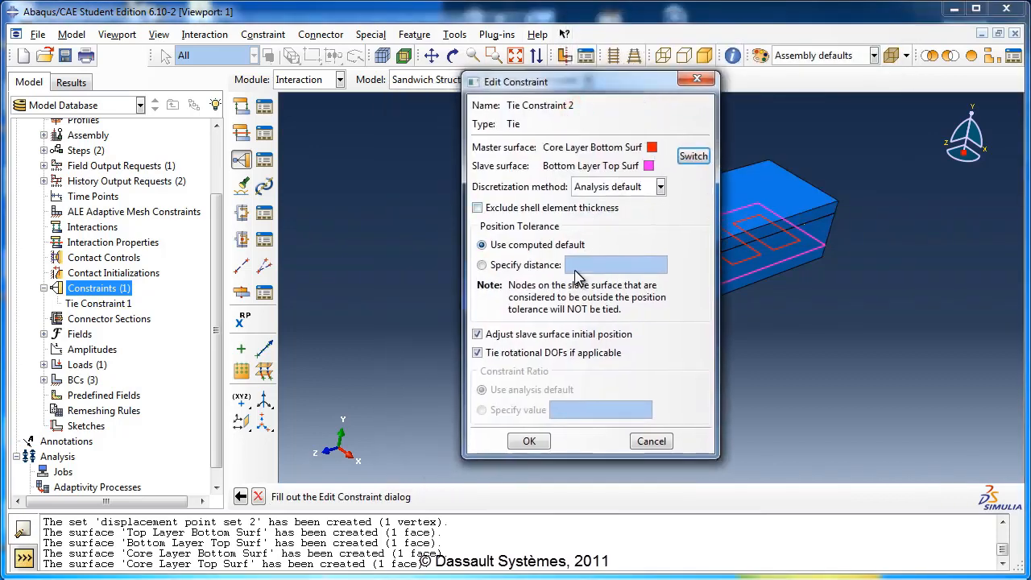
pyautogui.click(529, 442)
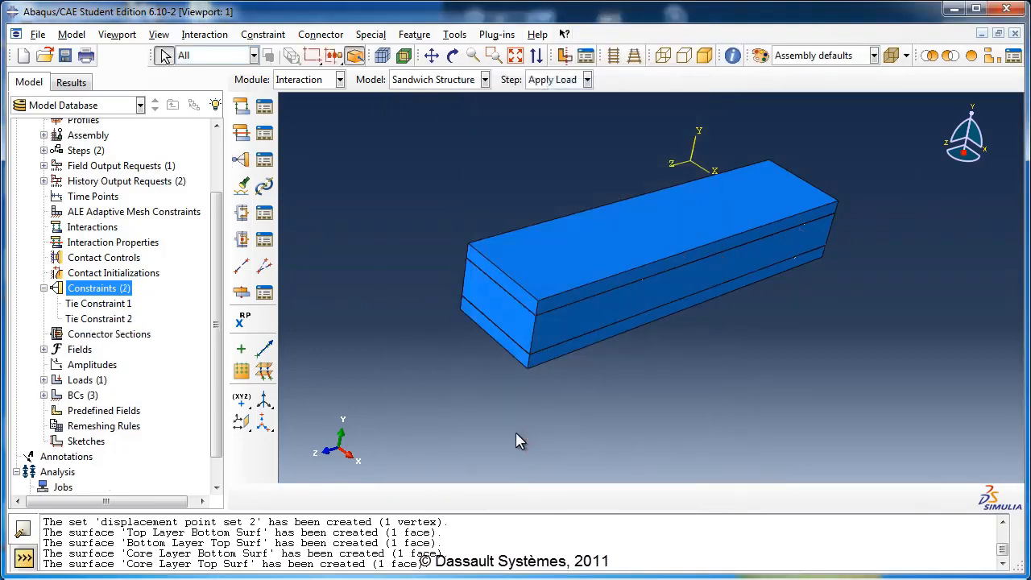
# Step: Check the surfaces of both tie constraints in the viewport, and collapse the Constraints branch of the model tree
pyautogui.click(119, 304)
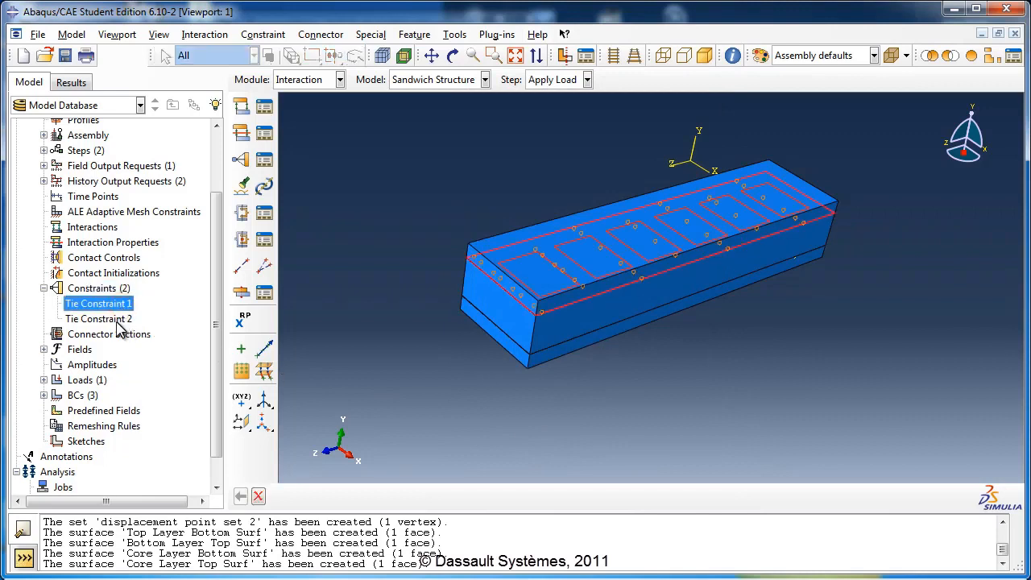
pyautogui.click(117, 321)
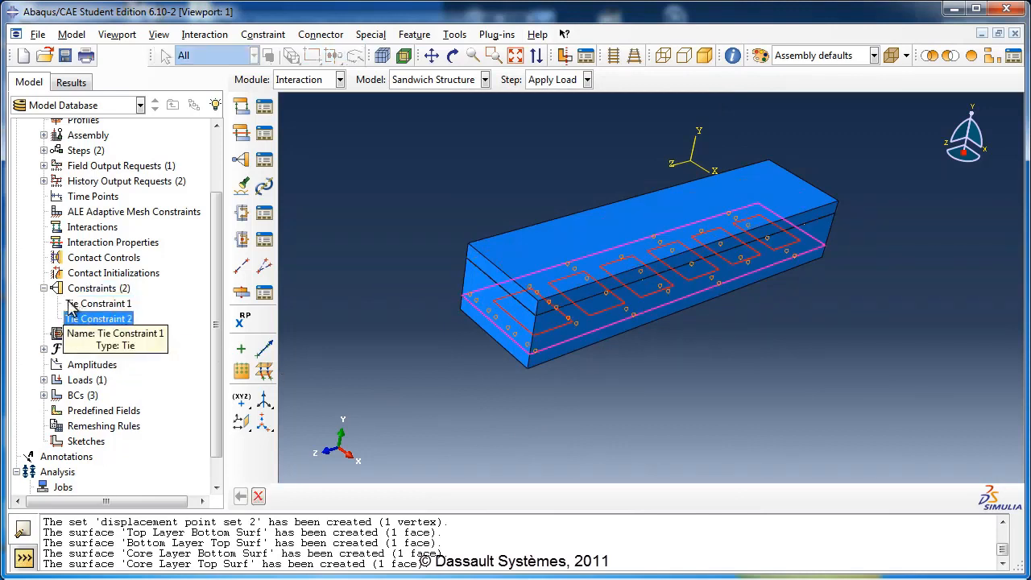
pyautogui.click(44, 288)
# Step: Open the mesh of the Bottom Layer part and assign it Standard linear 3D Stress elements of type C3D8R
pyautogui.scroll(2, 113, 321)
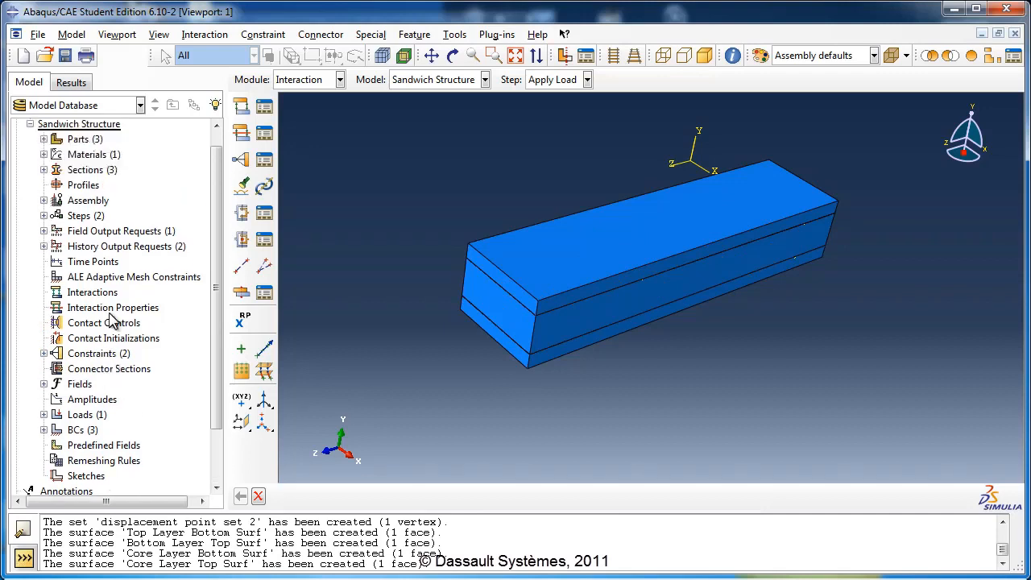
pyautogui.scroll(1, 112, 321)
pyautogui.click(44, 158)
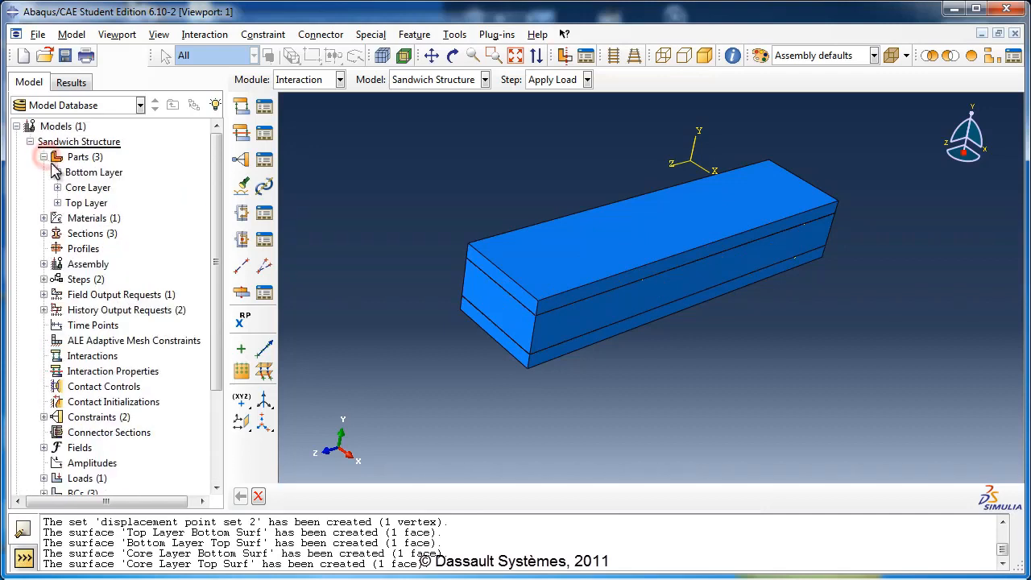
pyautogui.click(58, 173)
pyautogui.click(131, 325)
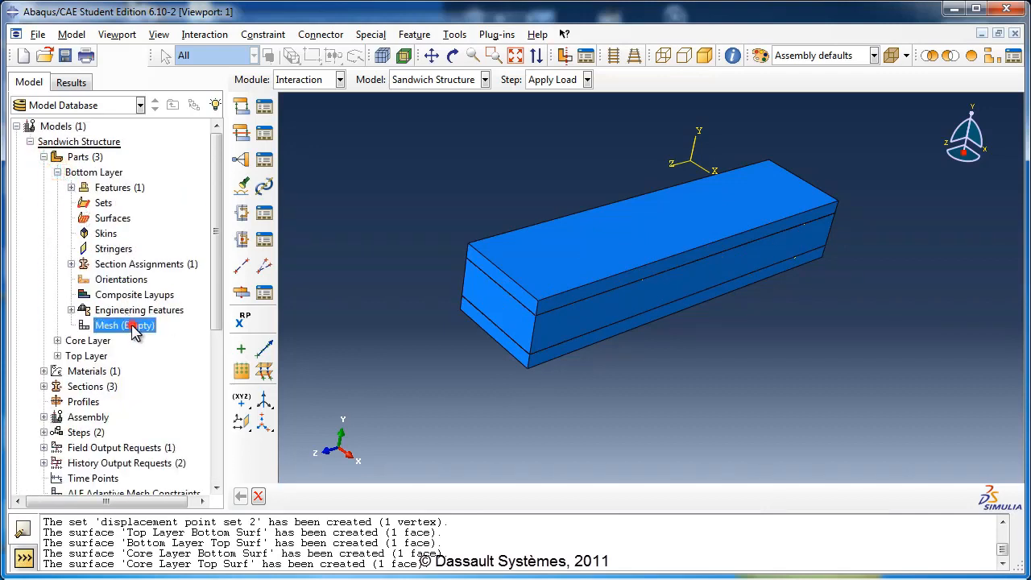
pyautogui.doubleClick(133, 327)
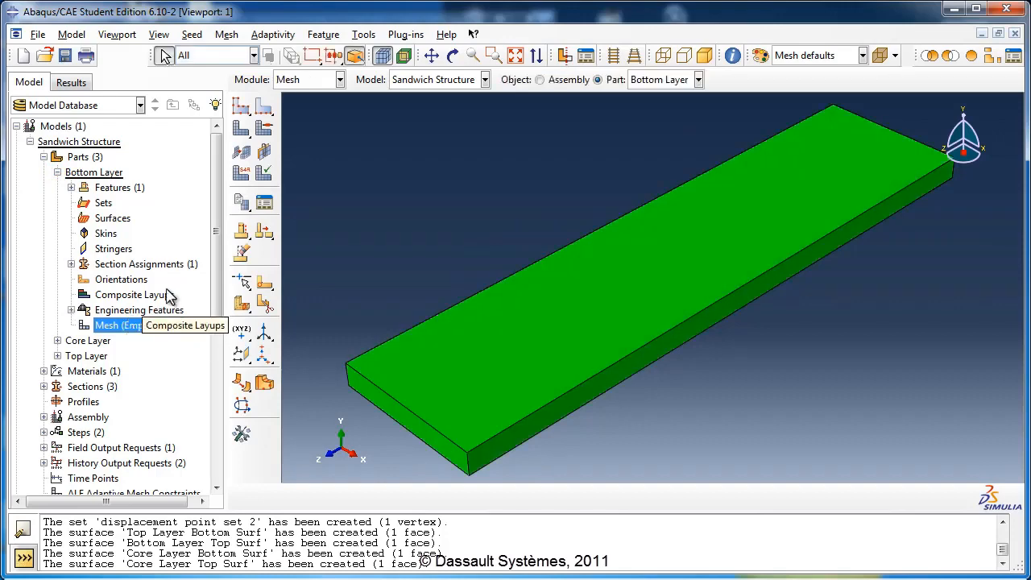
pyautogui.click(241, 174)
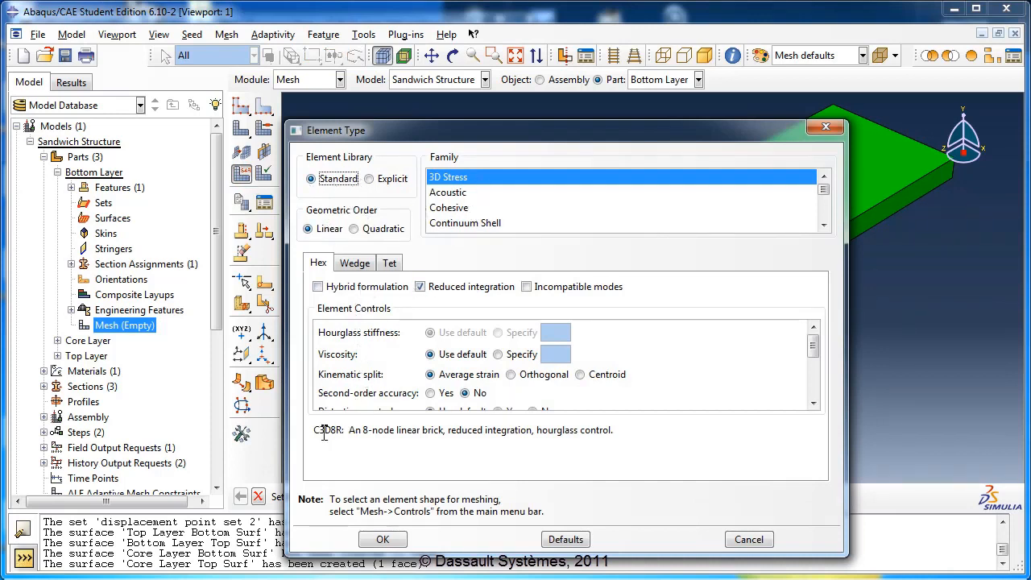
pyautogui.click(380, 539)
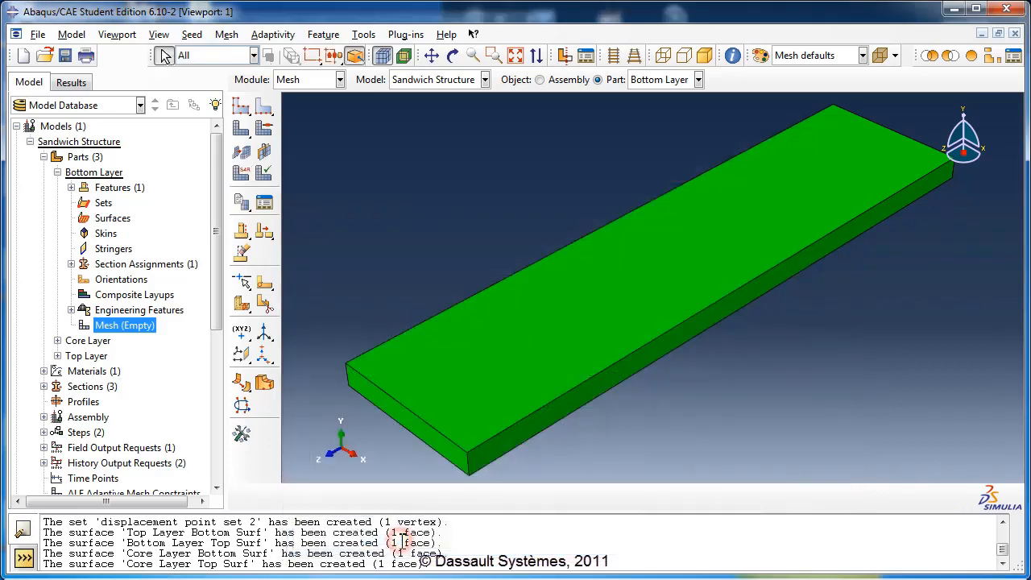
# Step: Seed the Bottom Layer part with an approximate global size of 0.04 and mesh it
pyautogui.click(243, 116)
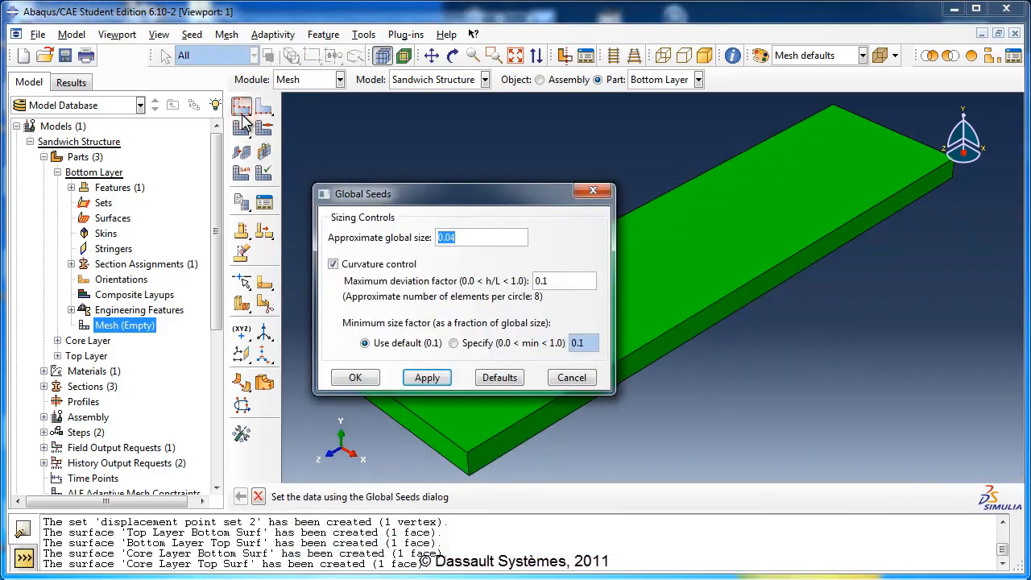
pyautogui.click(457, 236)
pyautogui.click(363, 380)
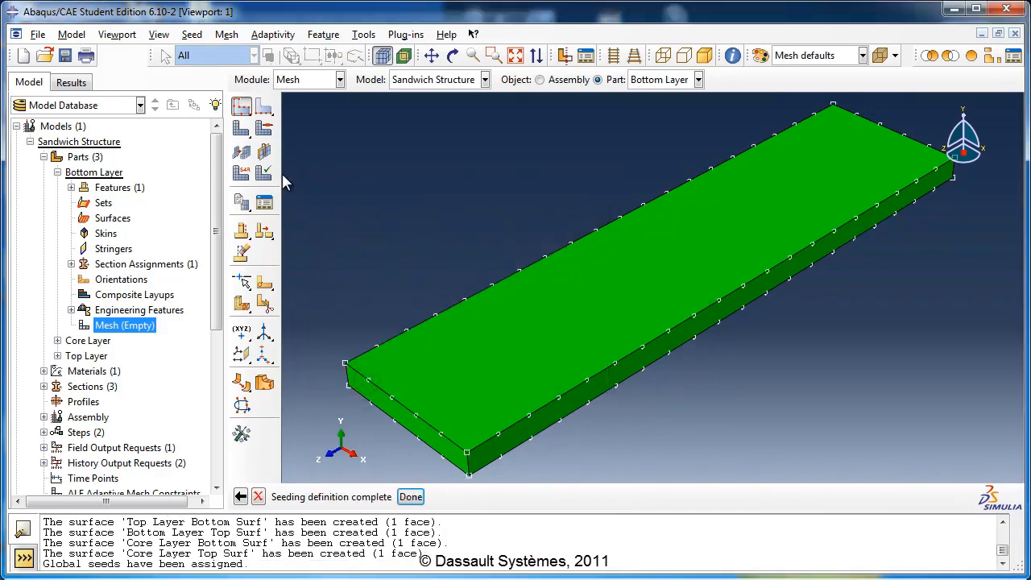
pyautogui.click(242, 131)
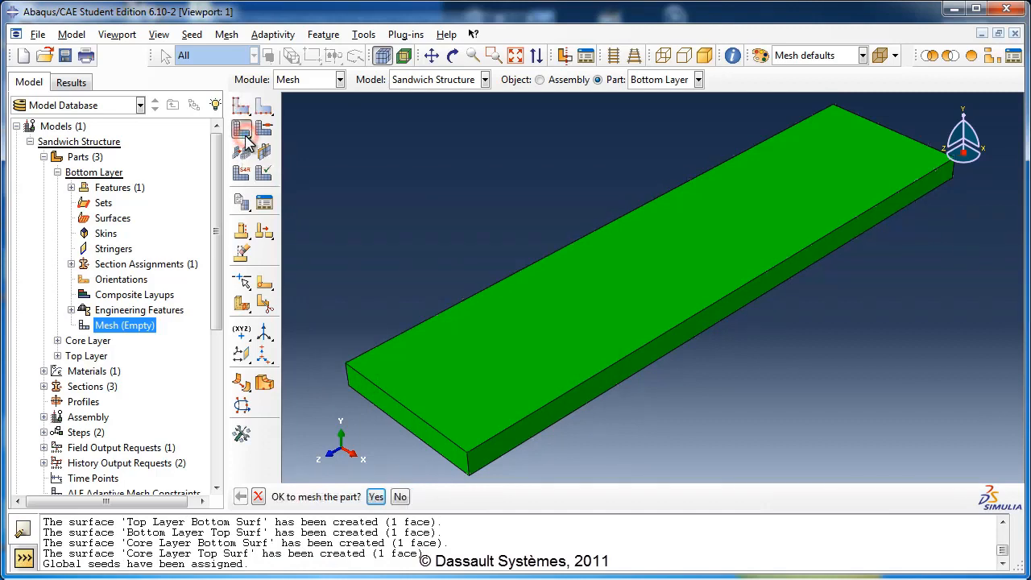
pyautogui.click(375, 496)
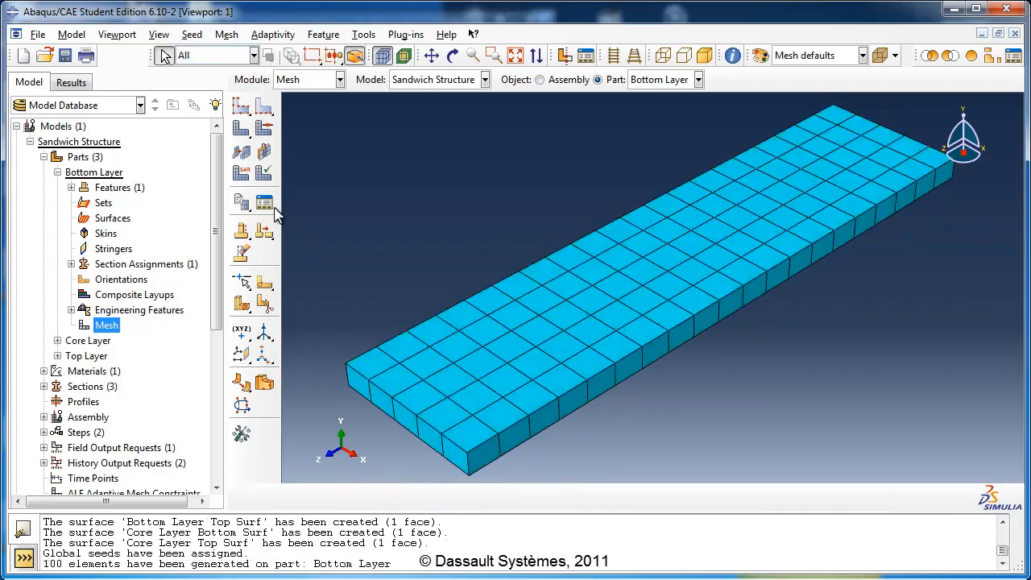
# Step: Open the mesh of the Core Layer part and assign it Standard linear 3D Stress elements of type C3D8R
pyautogui.click(57, 172)
pyautogui.click(57, 188)
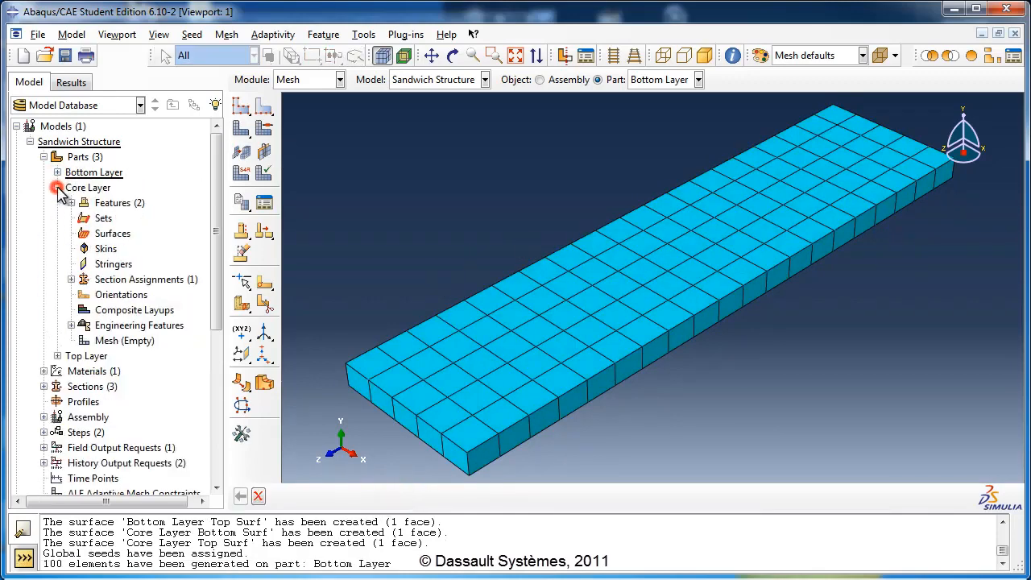
pyautogui.doubleClick(142, 340)
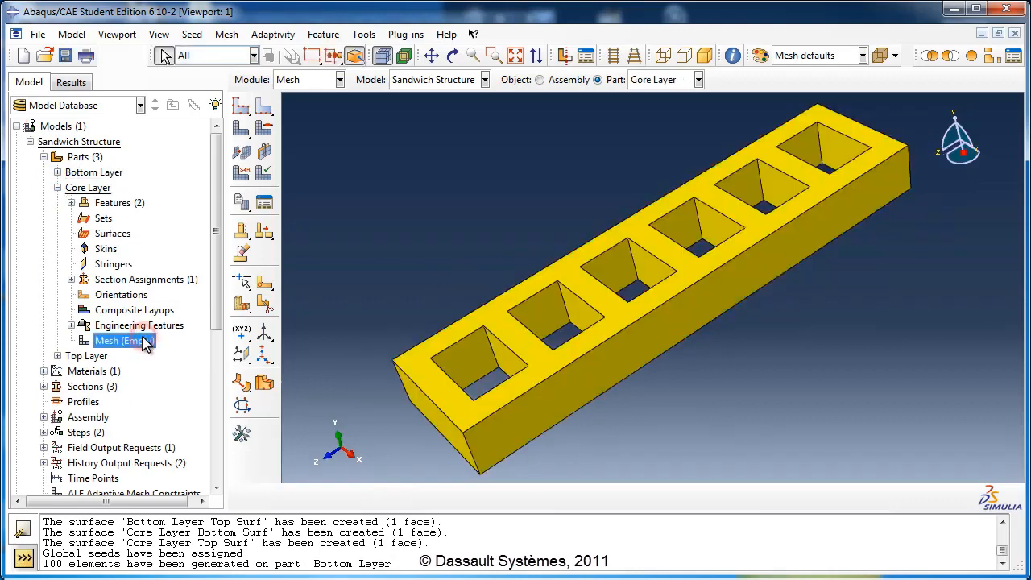
pyautogui.click(242, 176)
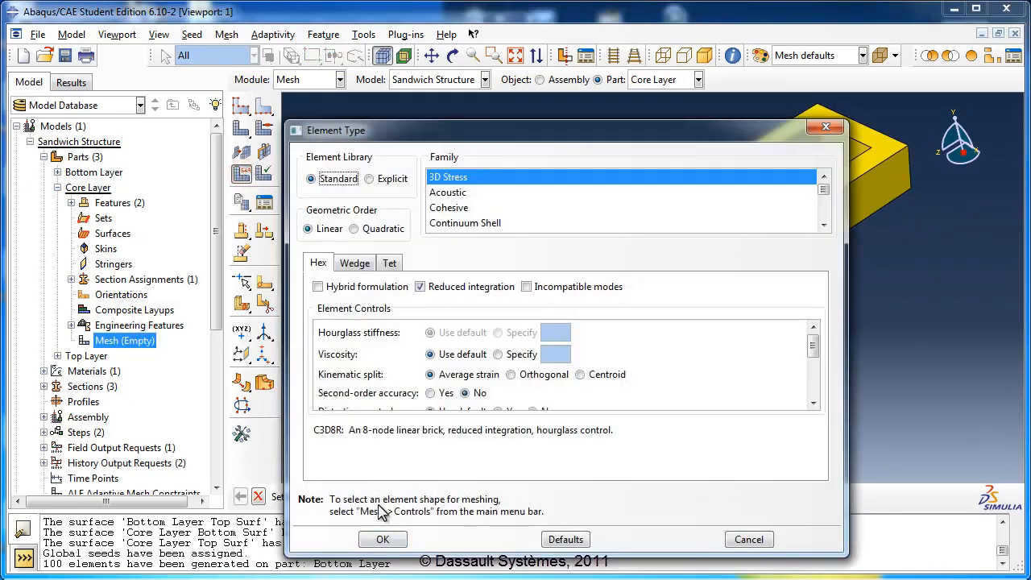
pyautogui.click(398, 537)
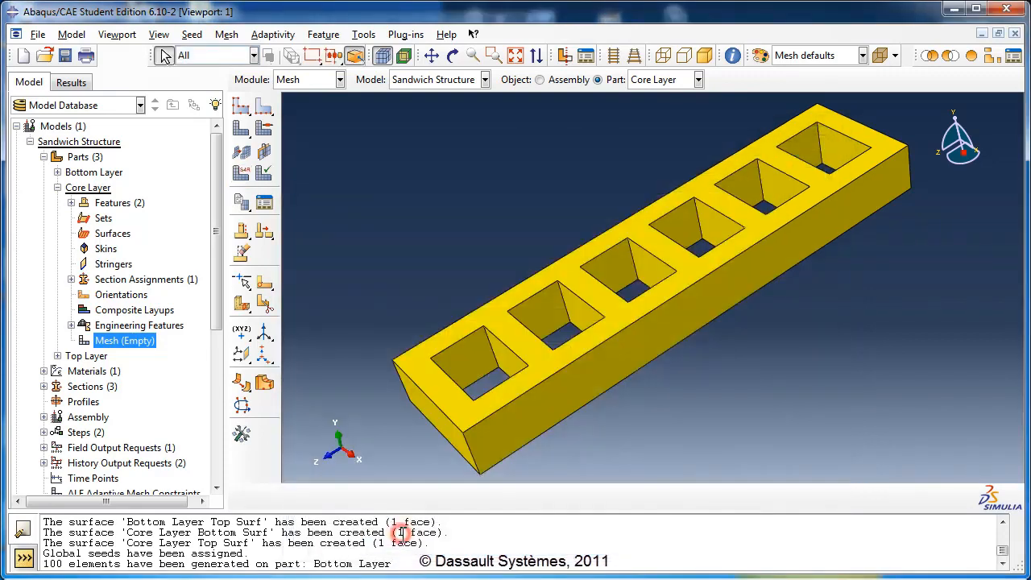
# Step: Define the approximate global seed size of the Core Layer part and mesh it
pyautogui.click(241, 113)
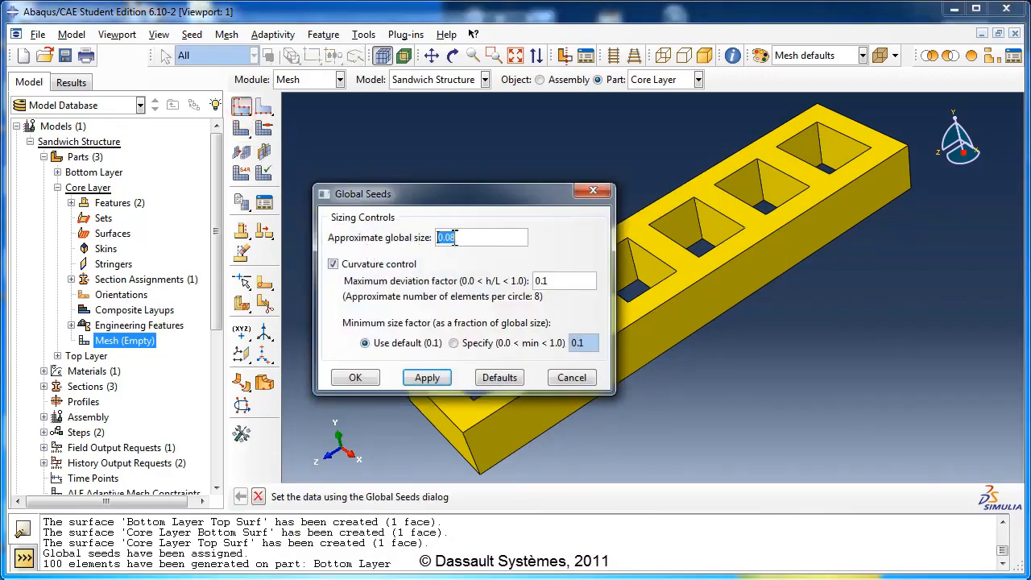
pyautogui.moveTo(449, 237); pyautogui.dragTo(476, 237)
pyautogui.click(365, 379)
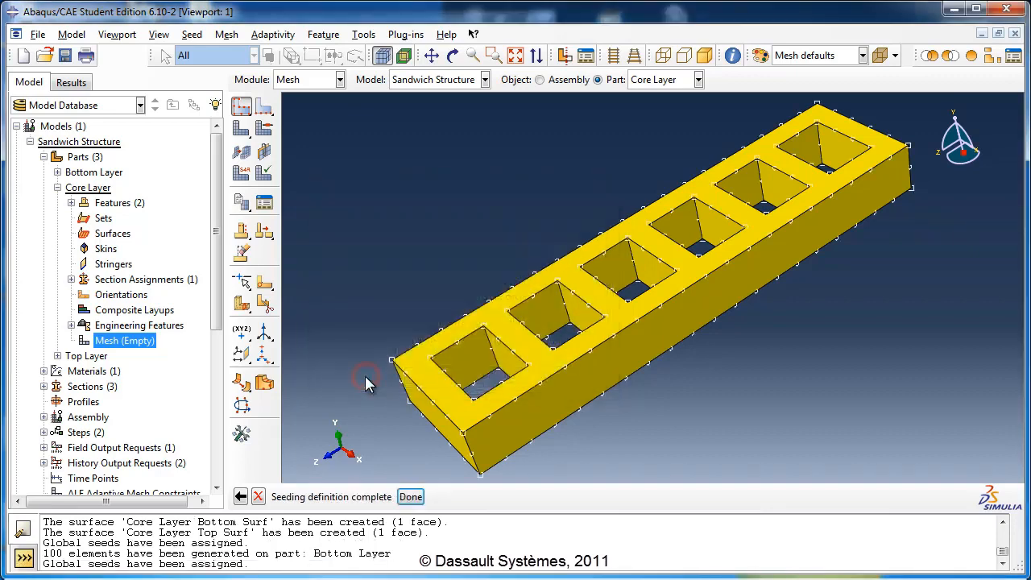
pyautogui.click(244, 133)
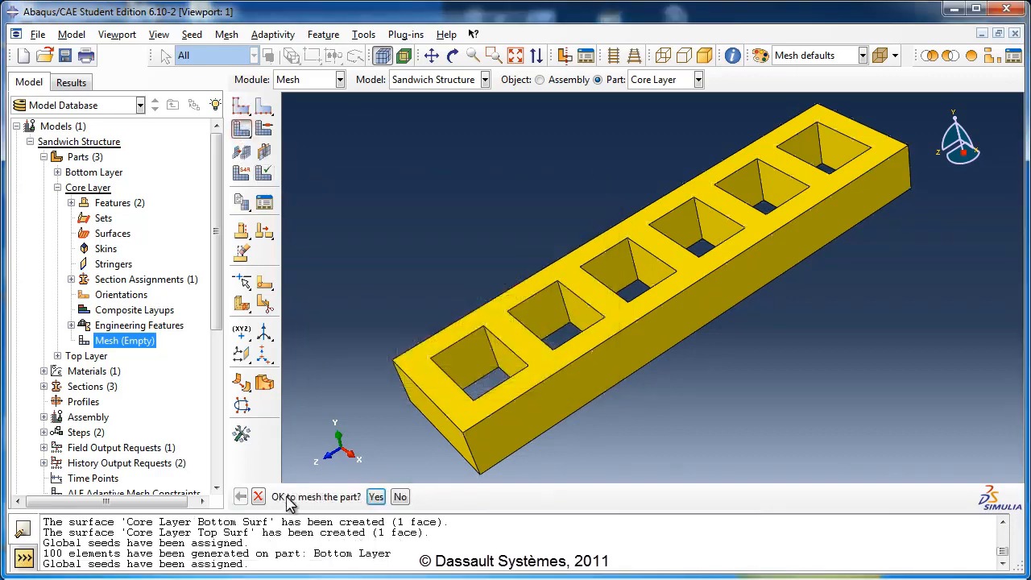
pyautogui.click(376, 498)
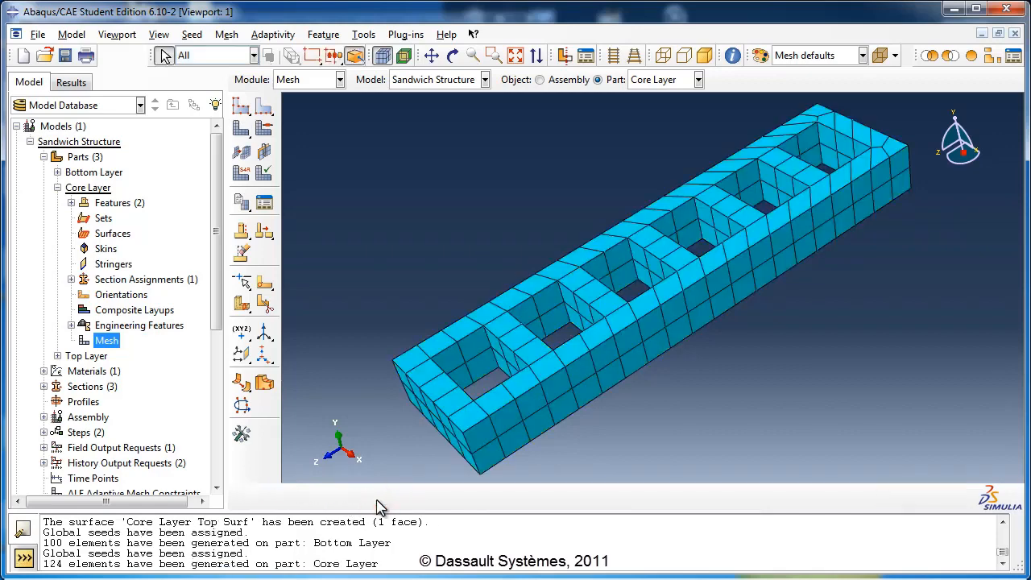
# Step: Open the mesh of the Top Layer part and assign it Standard linear 3D Stress elements of type C3D8R
pyautogui.click(58, 187)
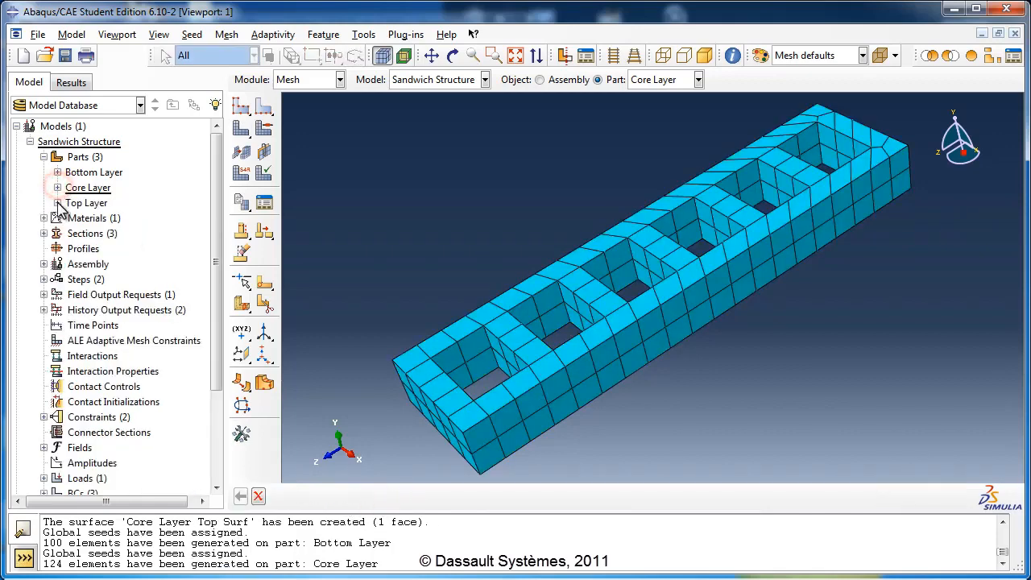
pyautogui.click(58, 203)
pyautogui.click(128, 356)
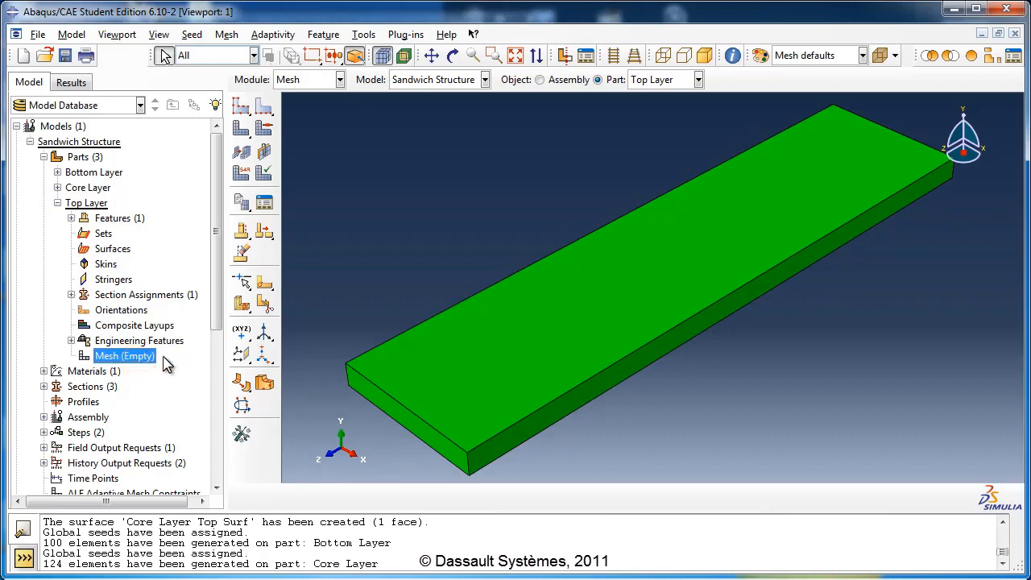
pyautogui.click(241, 172)
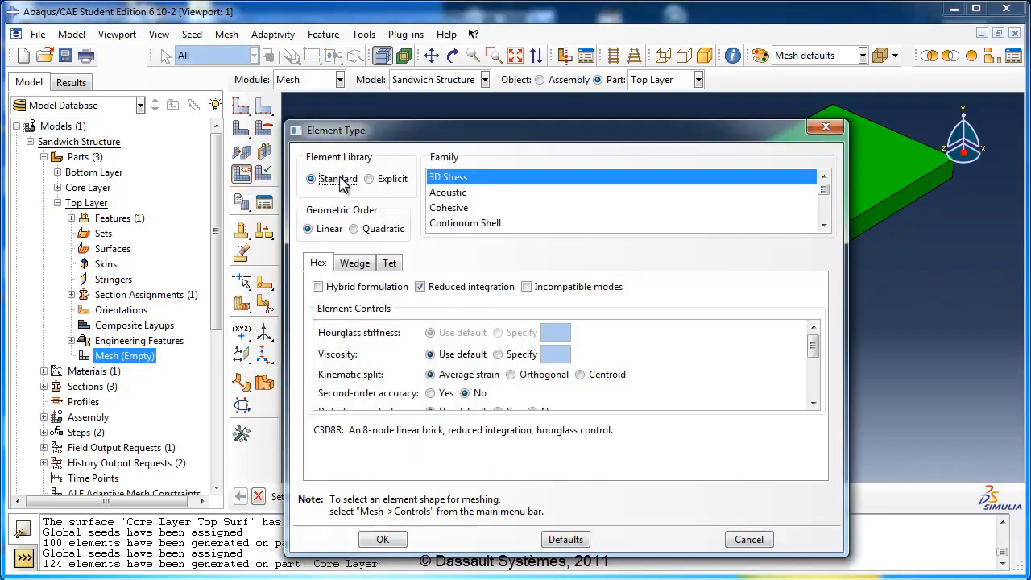
pyautogui.click(383, 539)
# Step: Seed the Top Layer part with an approximate global size of 0.04, mesh it, and collapse the Parts branch
pyautogui.click(240, 108)
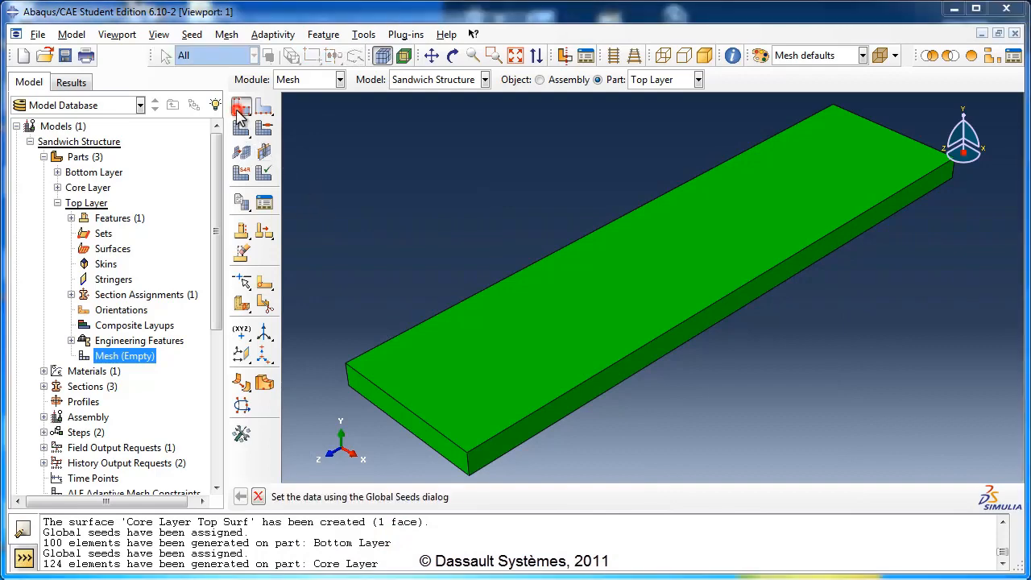
pyautogui.click(358, 378)
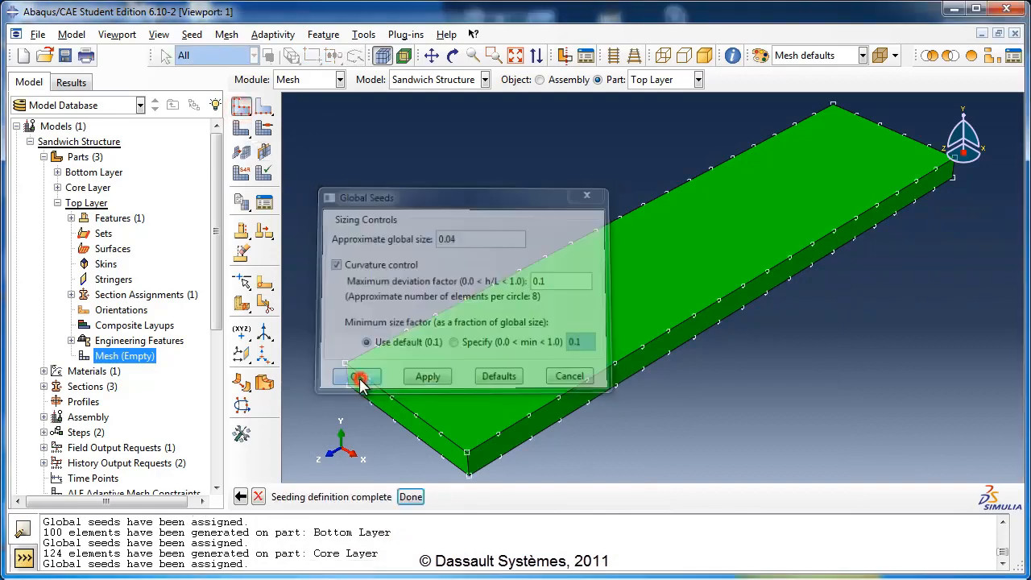
pyautogui.click(240, 131)
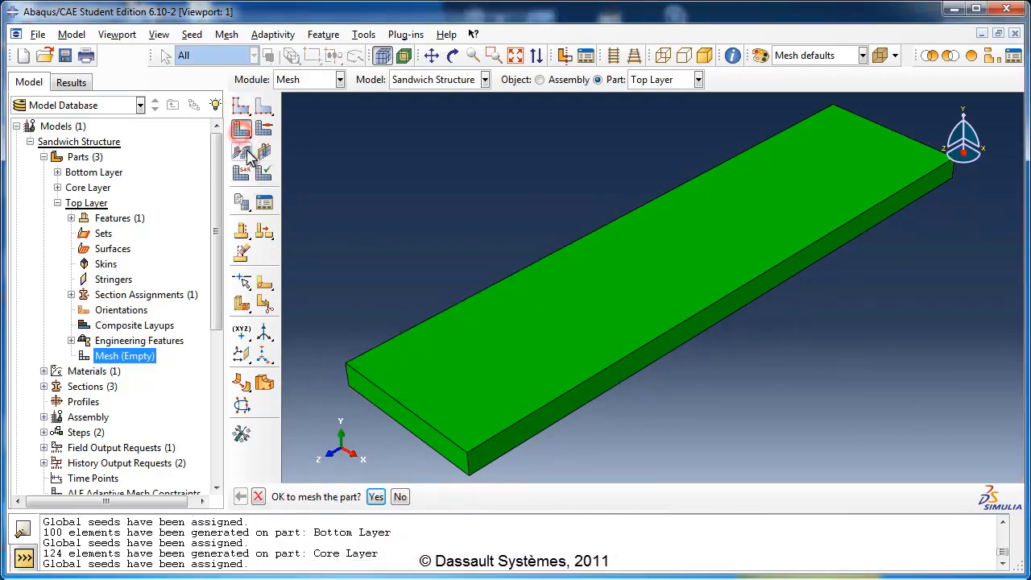
pyautogui.click(374, 497)
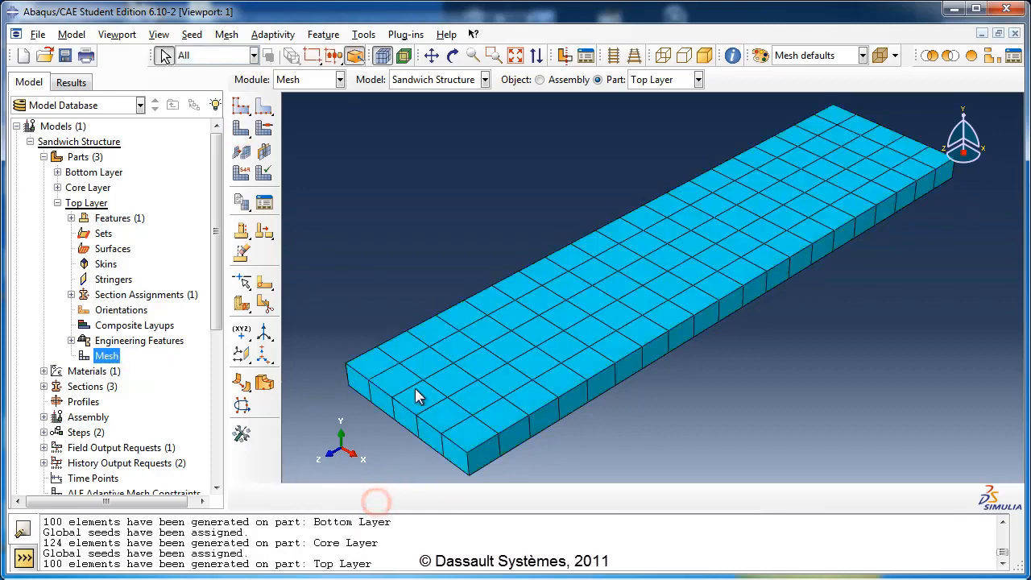
pyautogui.scroll(-1, 386, 294)
pyautogui.click(57, 203)
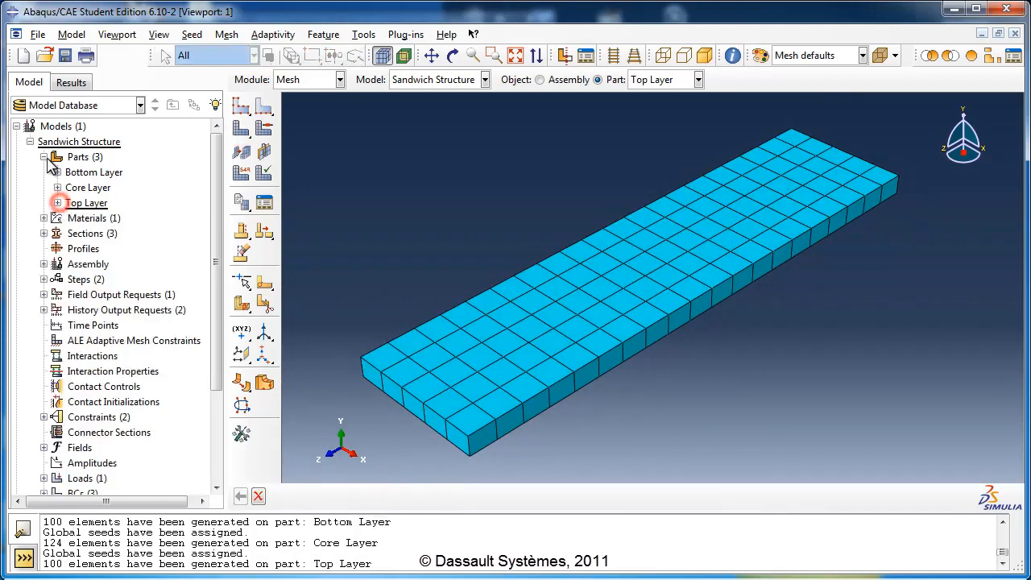
pyautogui.click(44, 156)
# Step: Create a full analysis job named SandwichStructureJob for the Sandwich Structure model, with the description "Run the sandwich structure simulation"
pyautogui.scroll(-2, 105, 265)
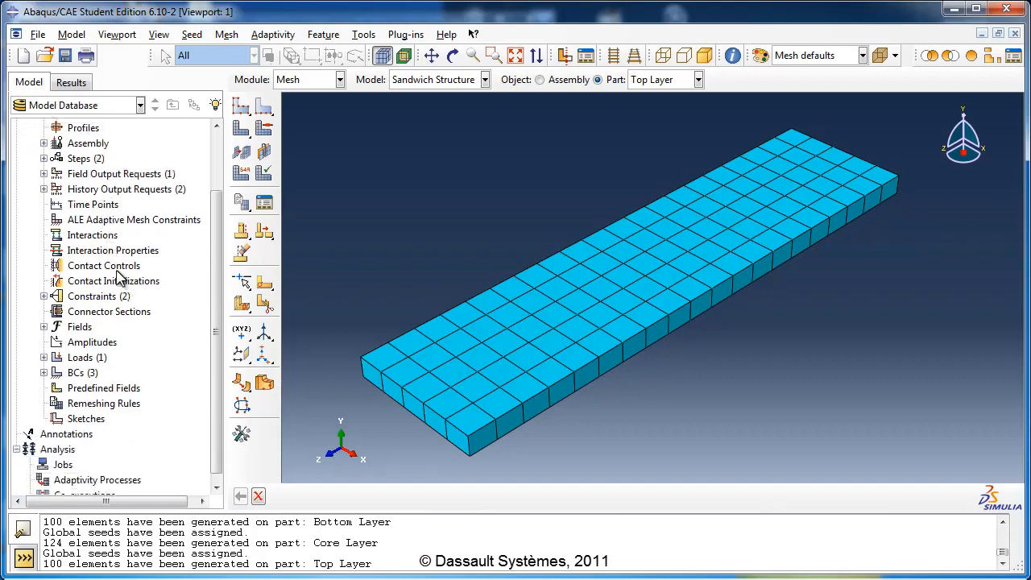
pyautogui.click(65, 457)
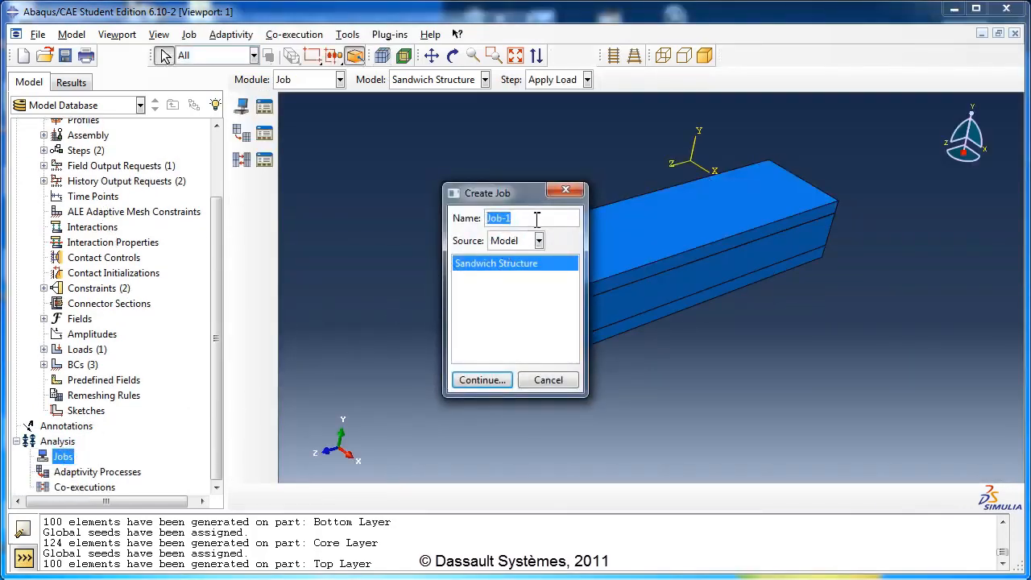
pyautogui.write('SandwichStructureJob')
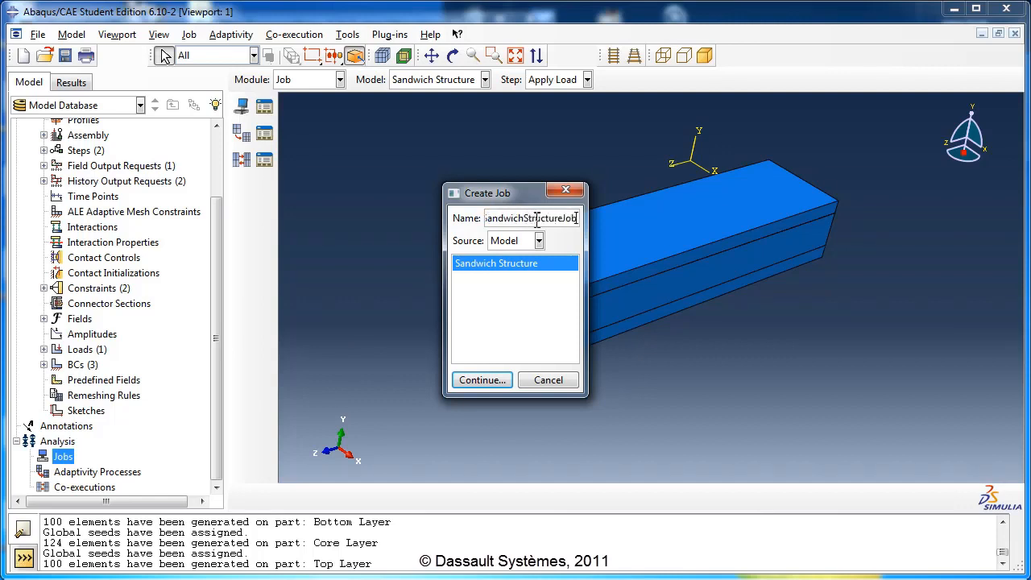
pyautogui.click(482, 380)
pyautogui.click(500, 194)
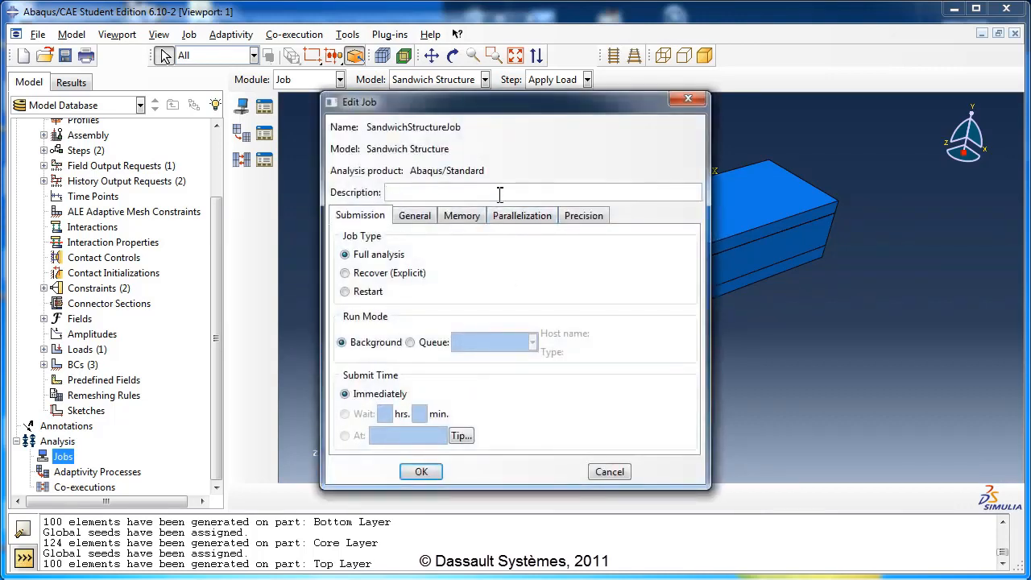
pyautogui.write('R')
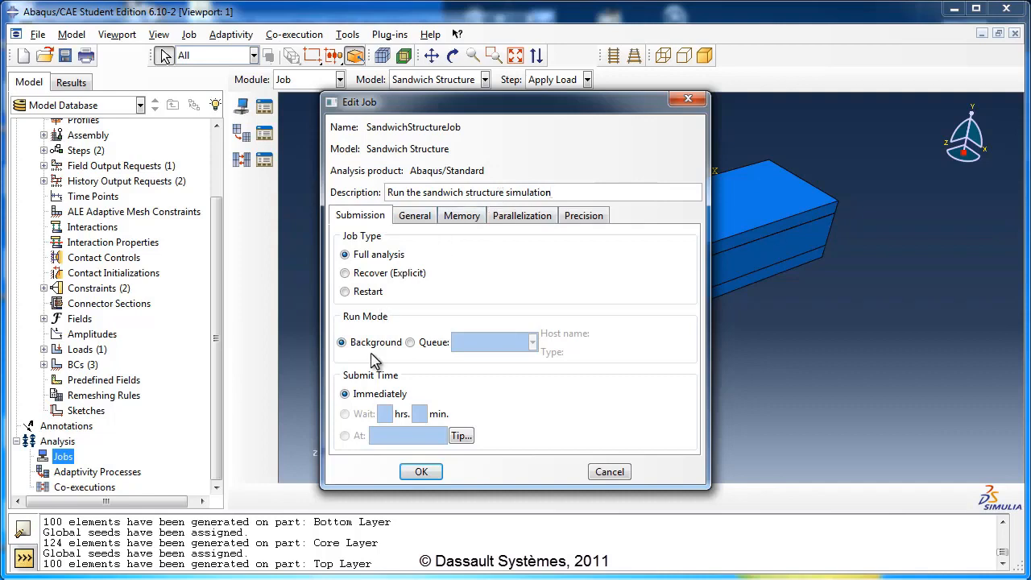
pyautogui.click(421, 472)
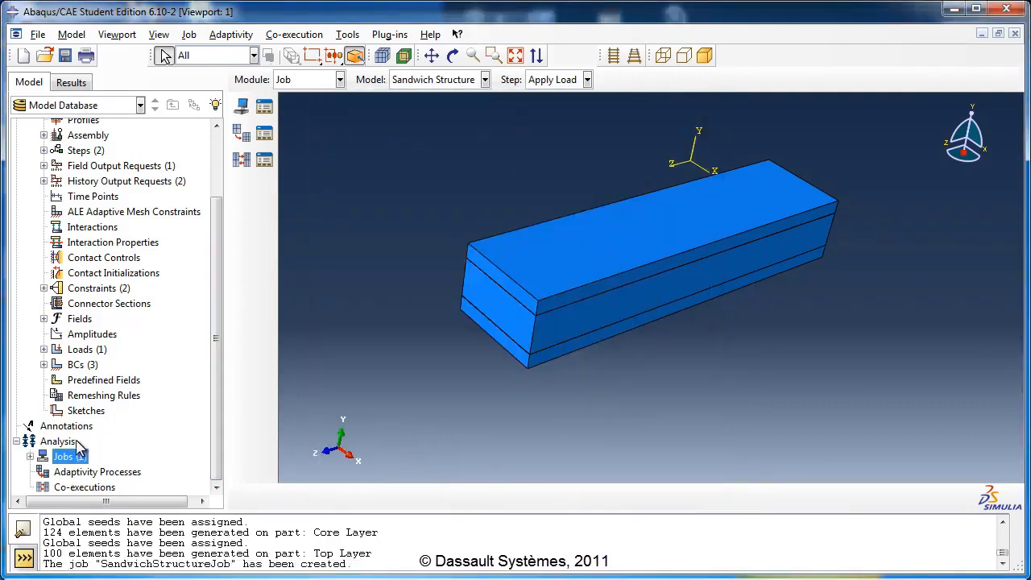
# Step: Expand the Jobs branch and submit SandwichStructureJob for analysis
pyautogui.click(30, 456)
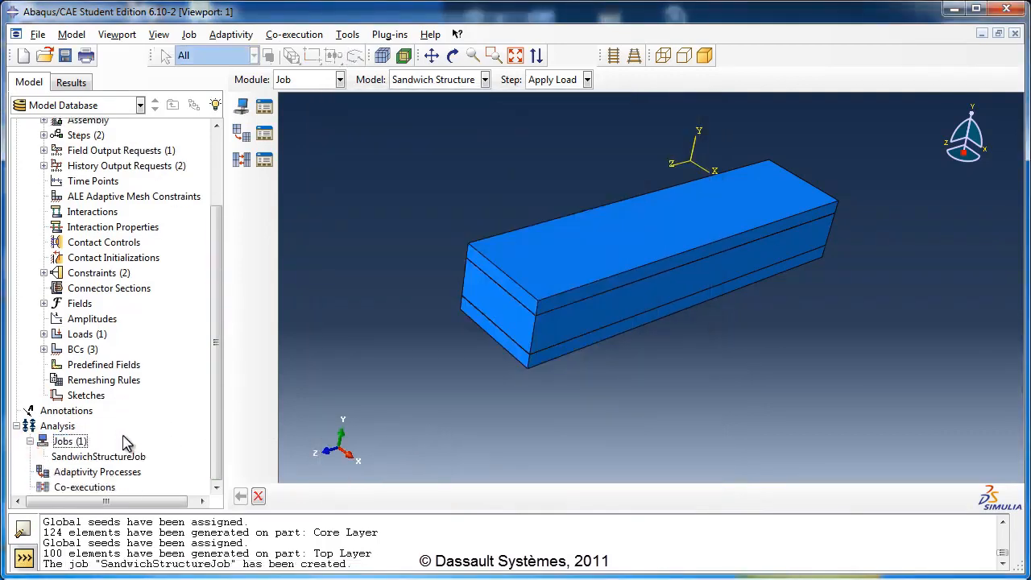
pyautogui.rightClick(109, 458)
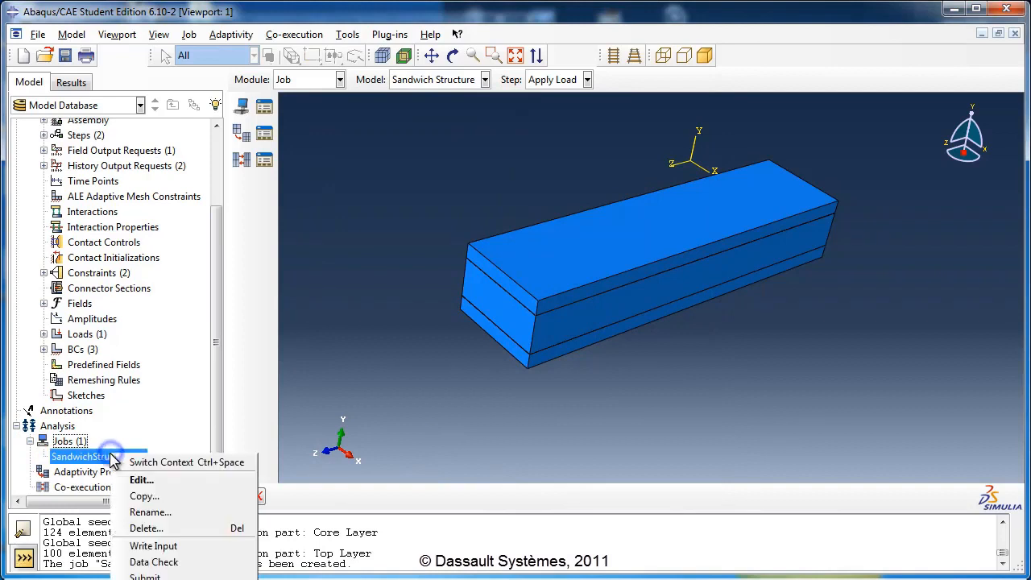
pyautogui.click(161, 576)
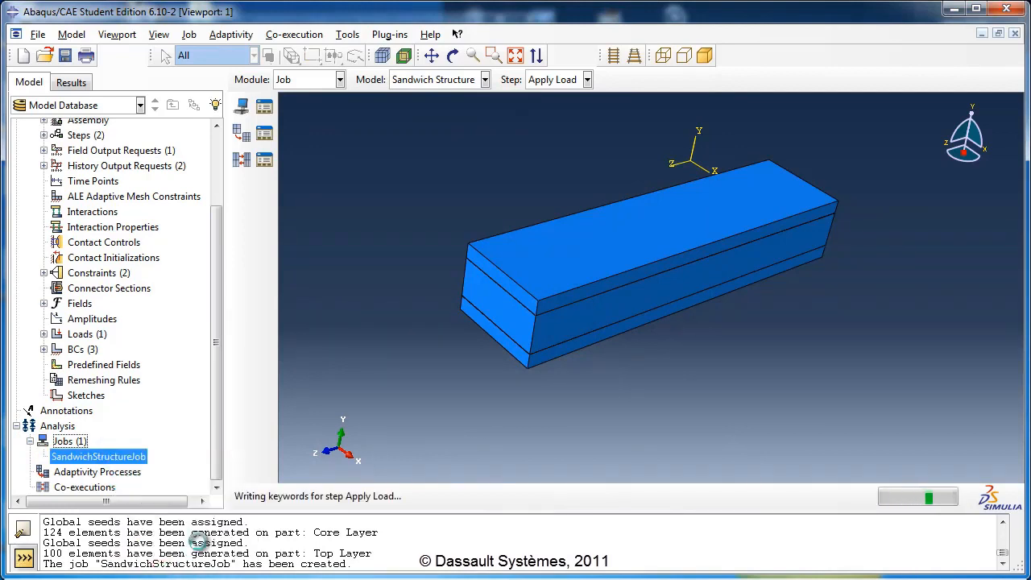
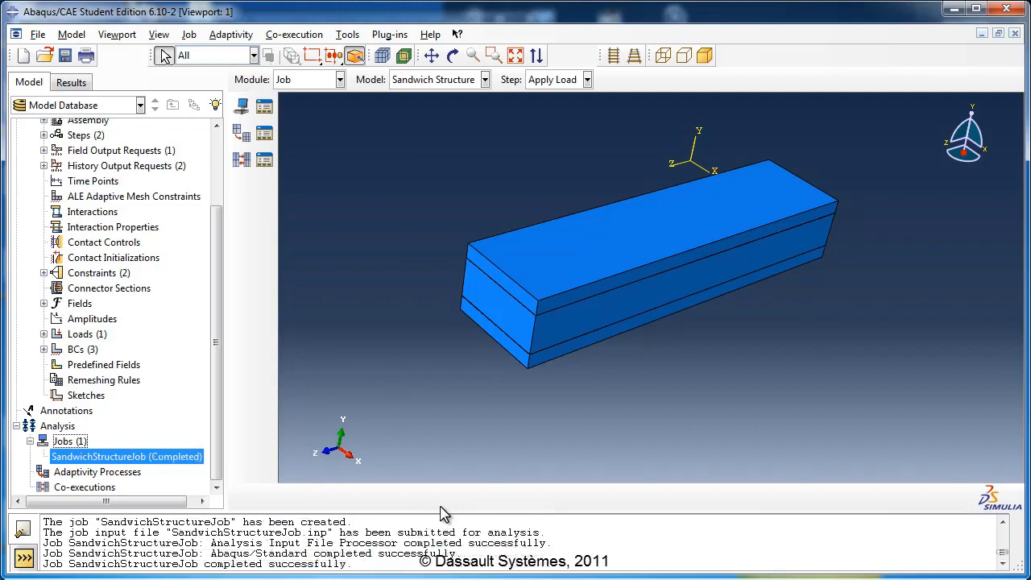
# Step: Open the results of SandwichStructureJob and alternate between the deformed and undeformed shape plots
pyautogui.rightClick(159, 457)
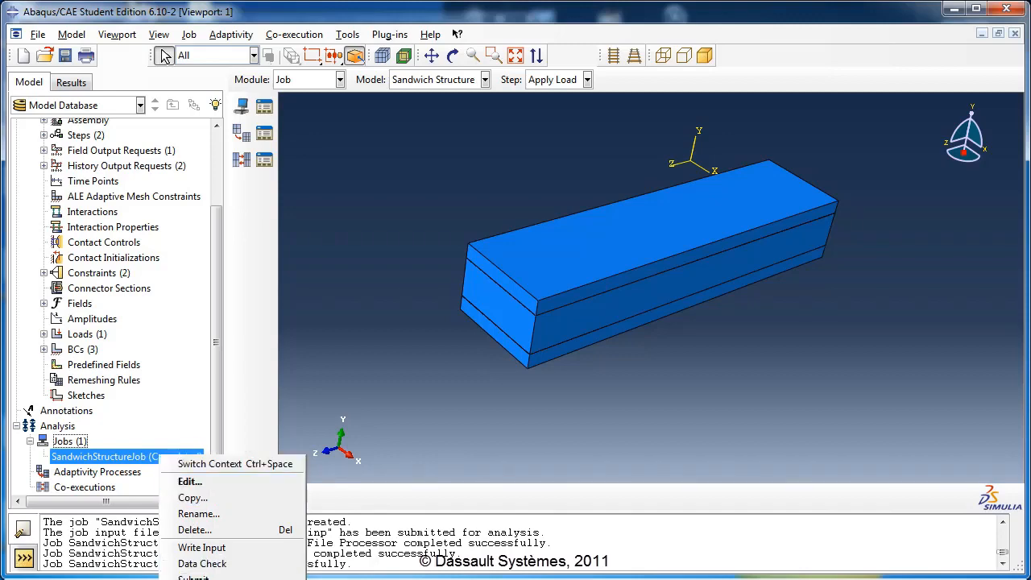
pyautogui.click(193, 579)
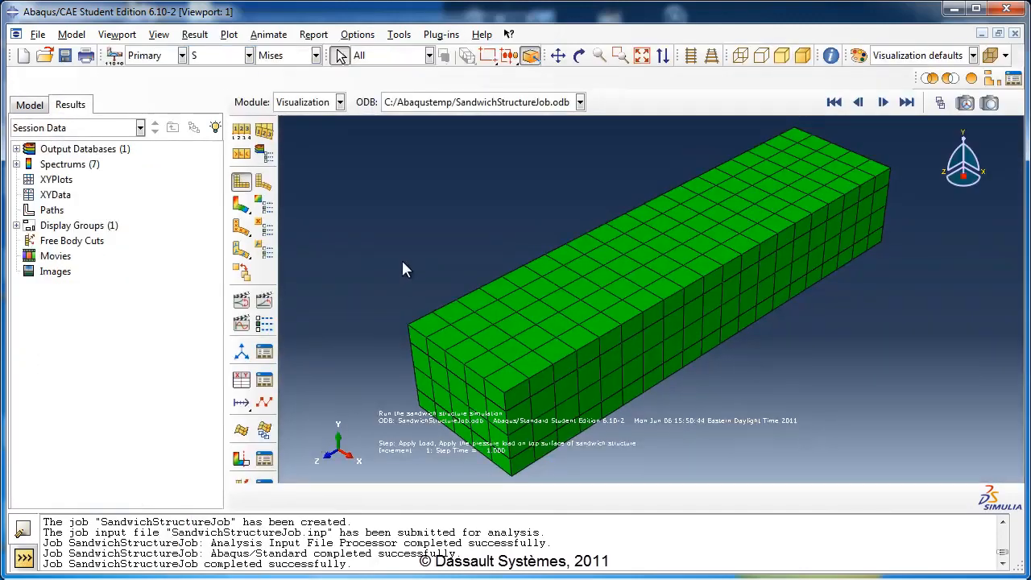
pyautogui.click(263, 182)
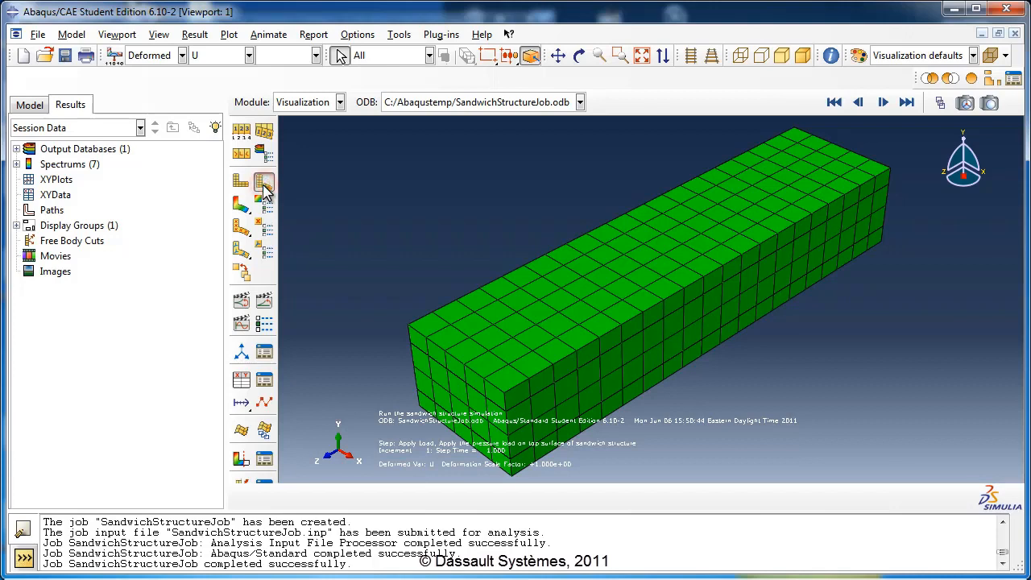
pyautogui.click(243, 184)
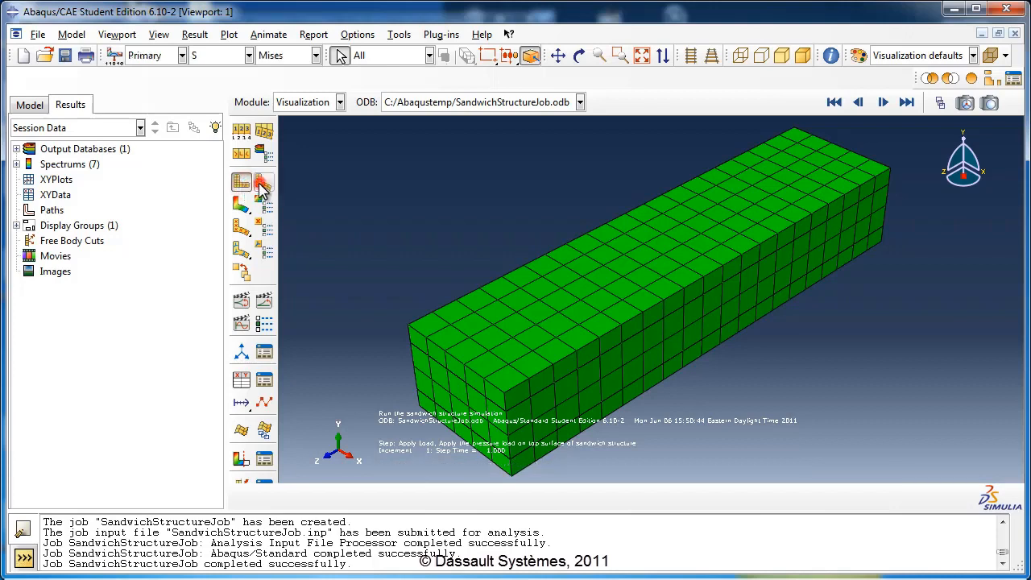
pyautogui.click(264, 184)
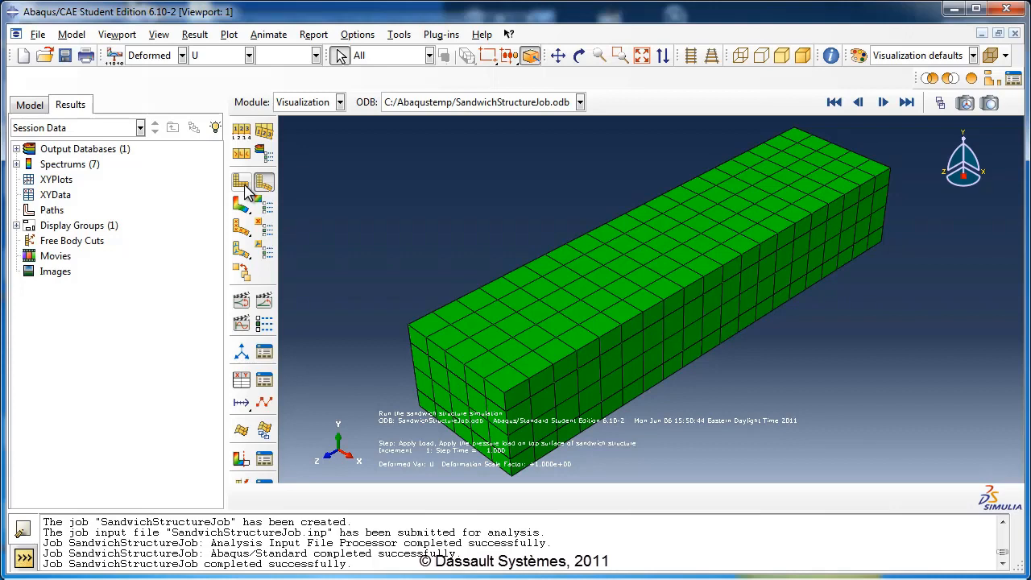
pyautogui.click(242, 184)
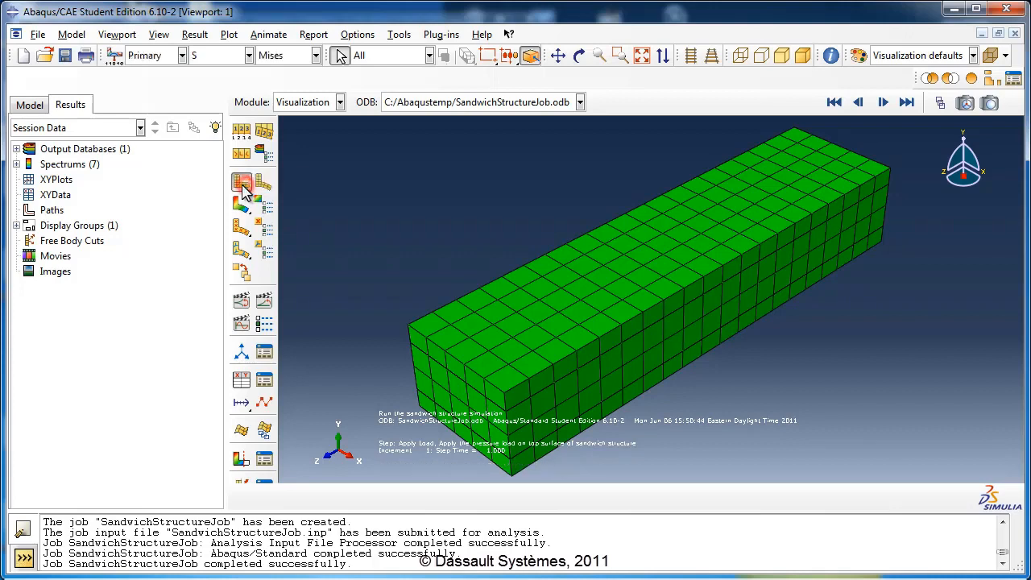
# Step: Set the common plot options to a uniform deformation scale factor of 1000000
pyautogui.click(243, 134)
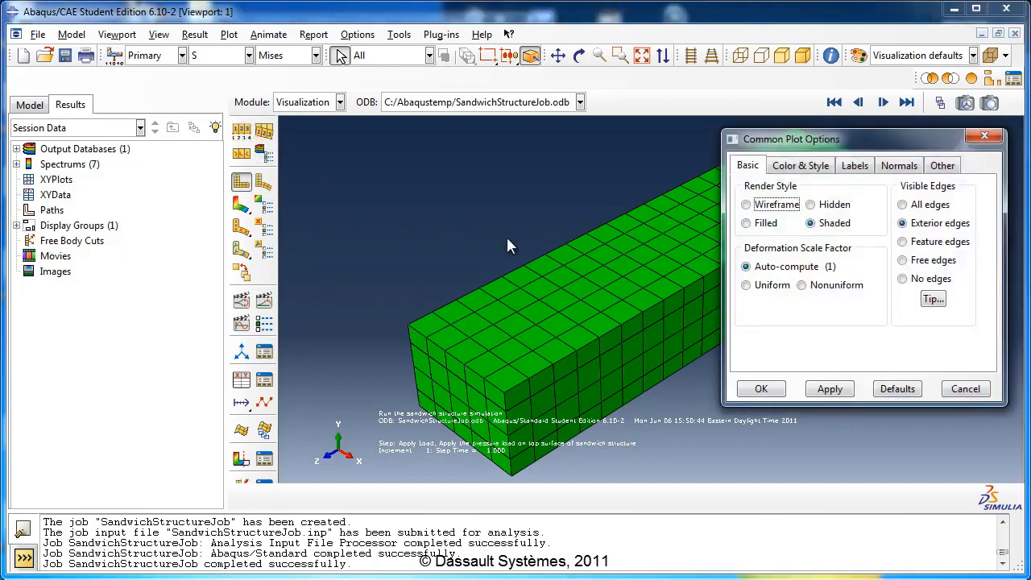
pyautogui.click(767, 286)
pyautogui.click(809, 309)
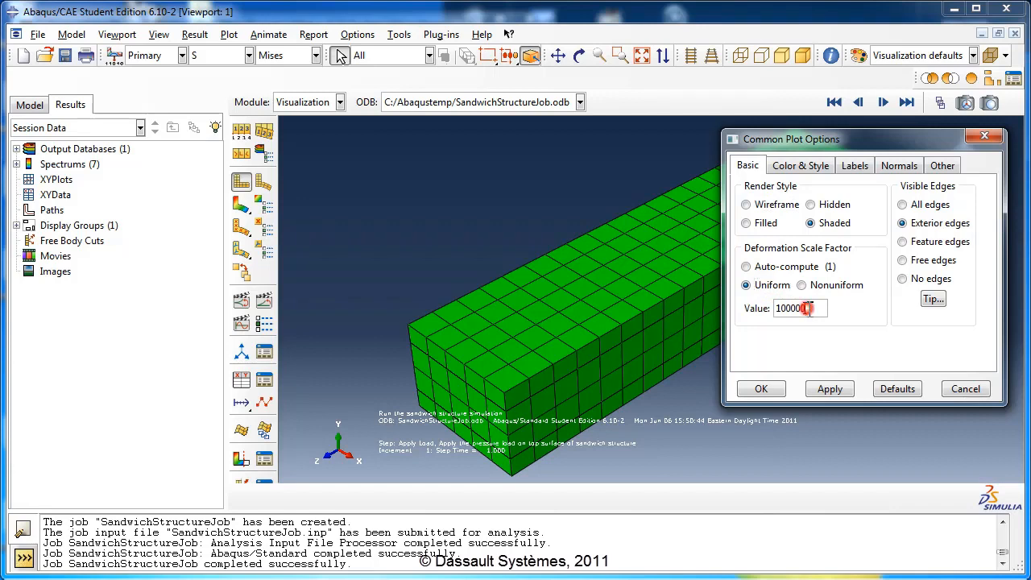
pyautogui.write('00')
pyautogui.click(762, 389)
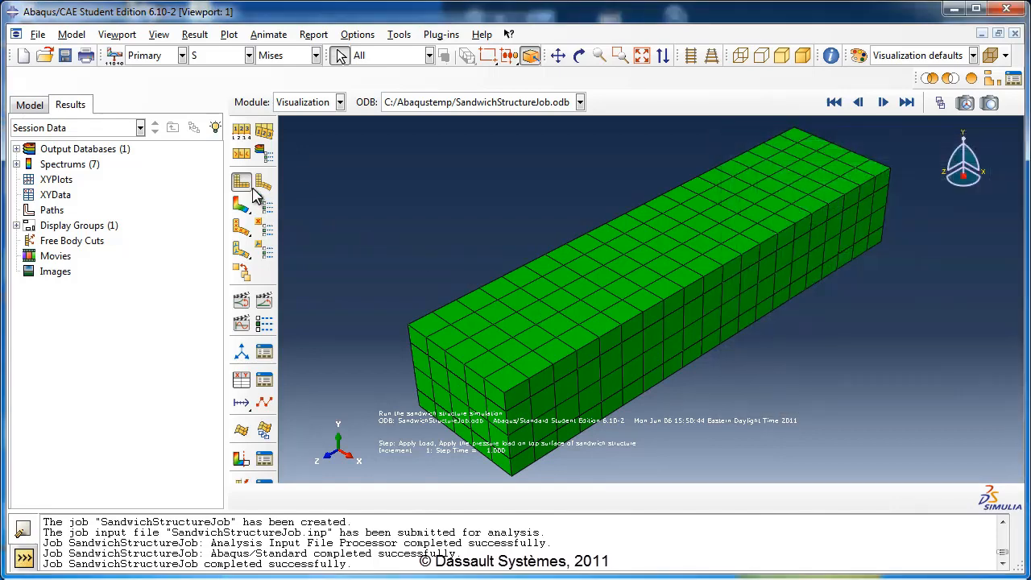
# Step: Compare the scaled deformed shape with the undeformed shape, leaving the undeformed plot displayed
pyautogui.click(261, 187)
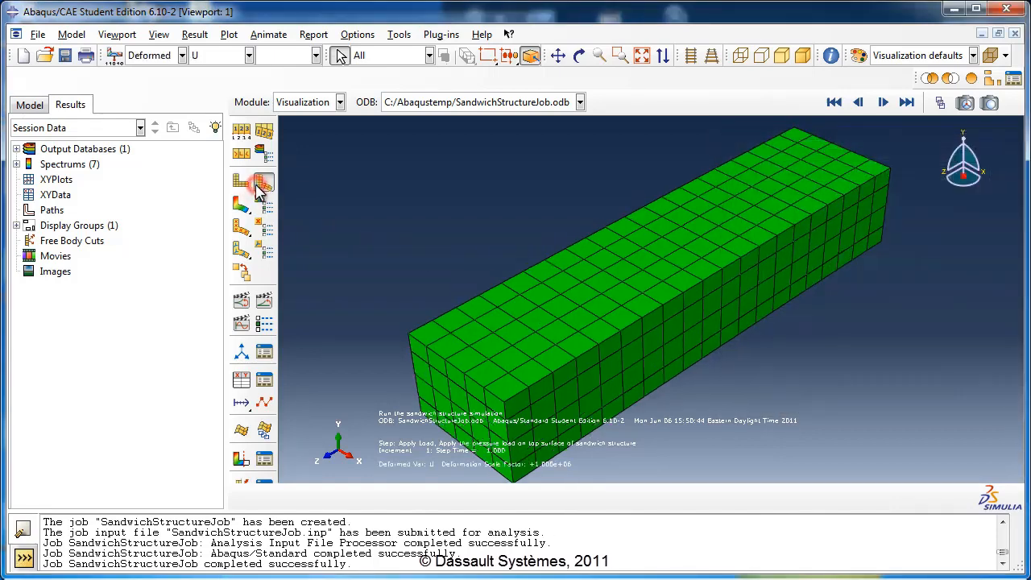
pyautogui.click(242, 183)
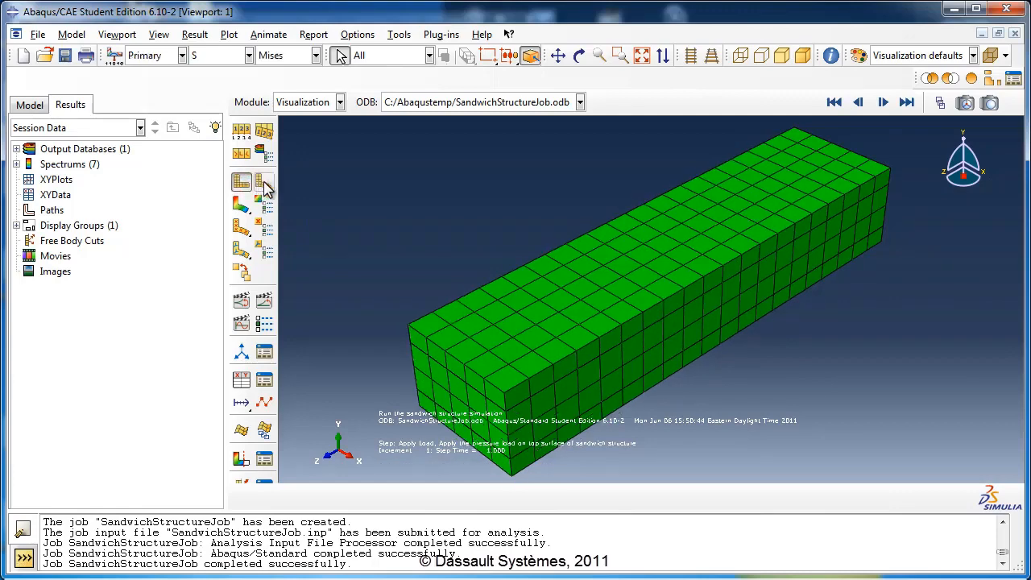
pyautogui.click(264, 183)
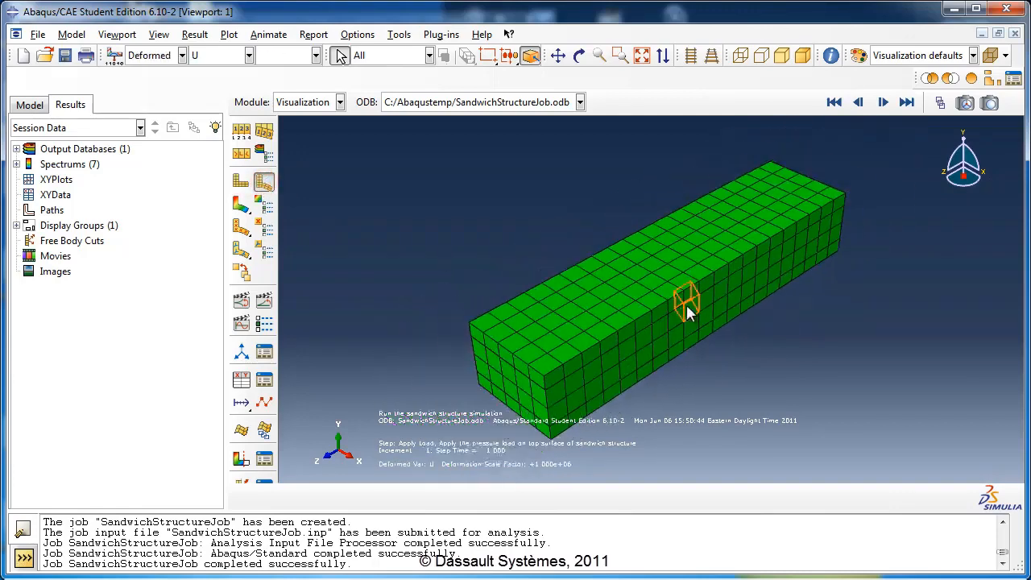
pyautogui.scroll(-3, 684, 307)
pyautogui.click(242, 183)
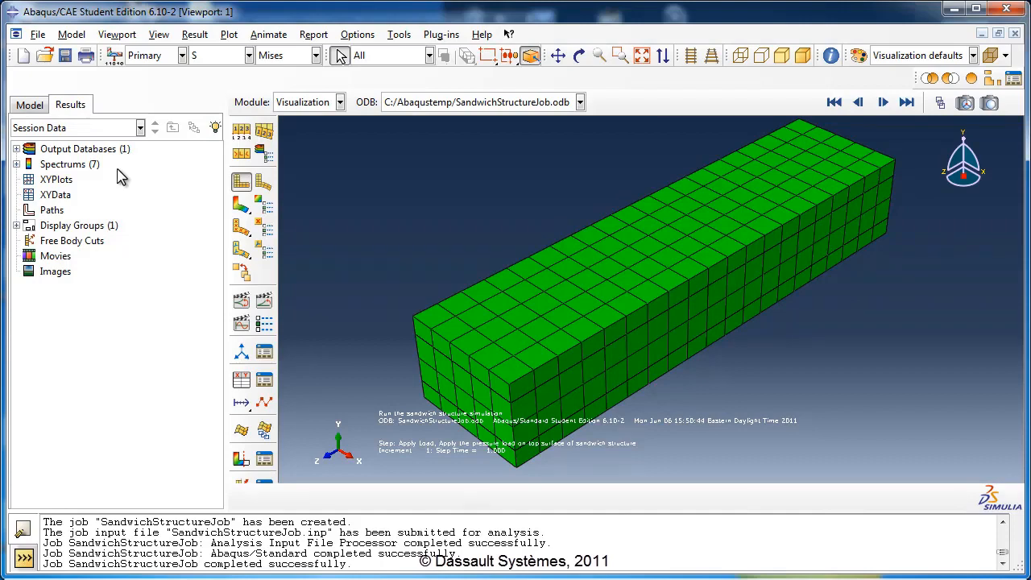
# Step: Expand the History Output of SandwichStructureJob.odb and widen the results tree to read the displacement entries
pyautogui.click(15, 149)
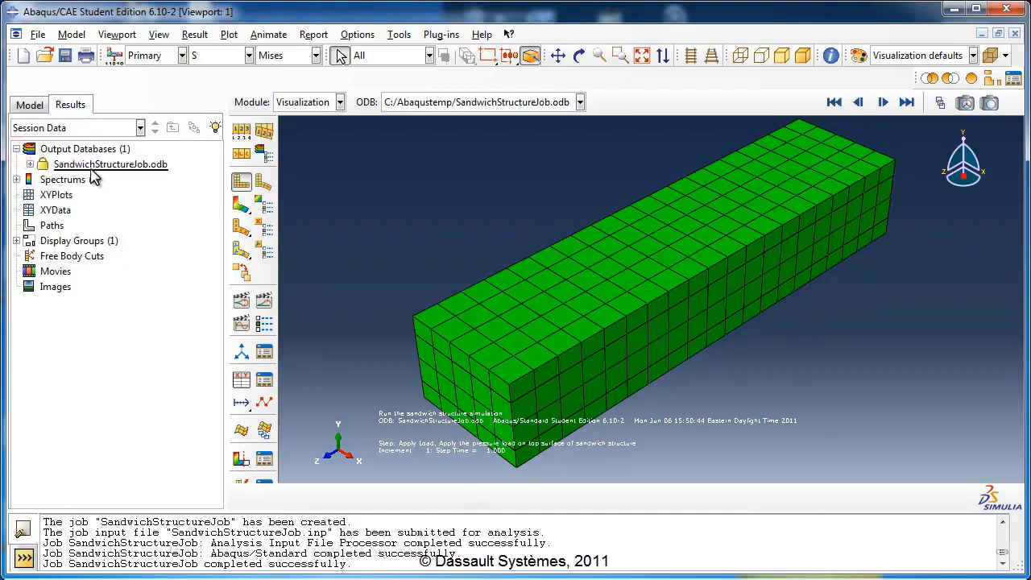
pyautogui.click(94, 167)
pyautogui.click(31, 165)
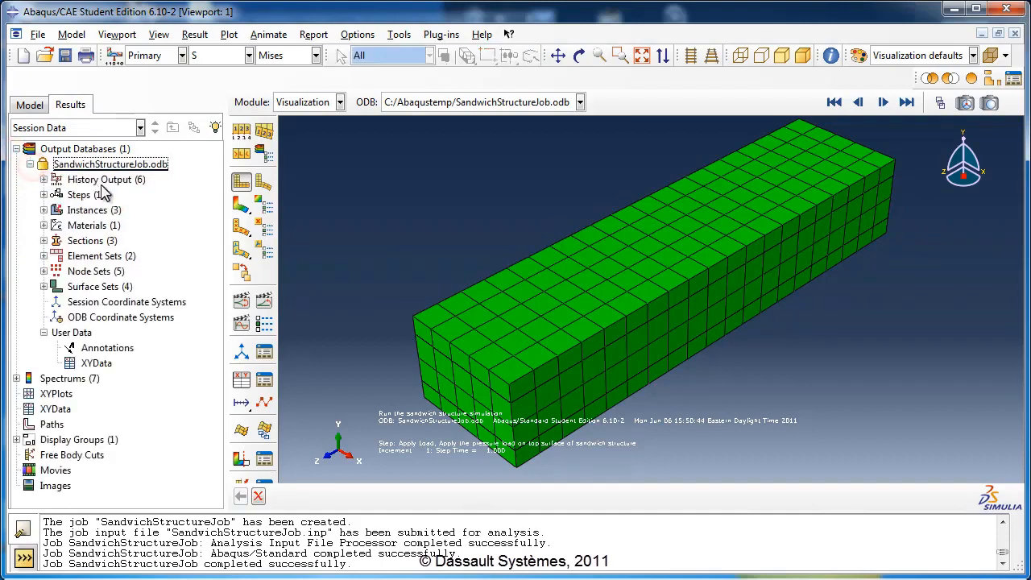
pyautogui.click(109, 182)
pyautogui.click(44, 179)
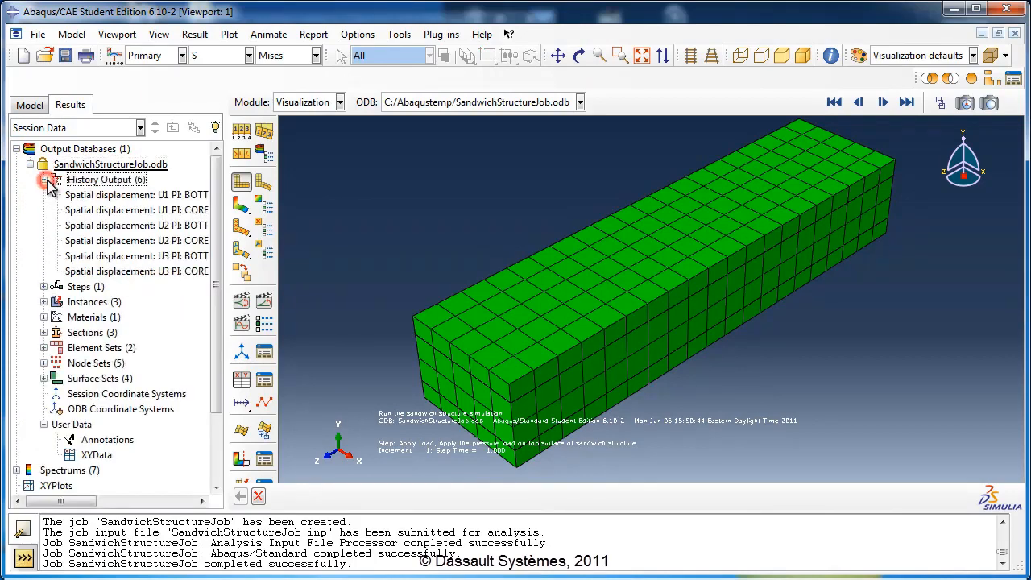
pyautogui.moveTo(224, 231); pyautogui.dragTo(273, 231)
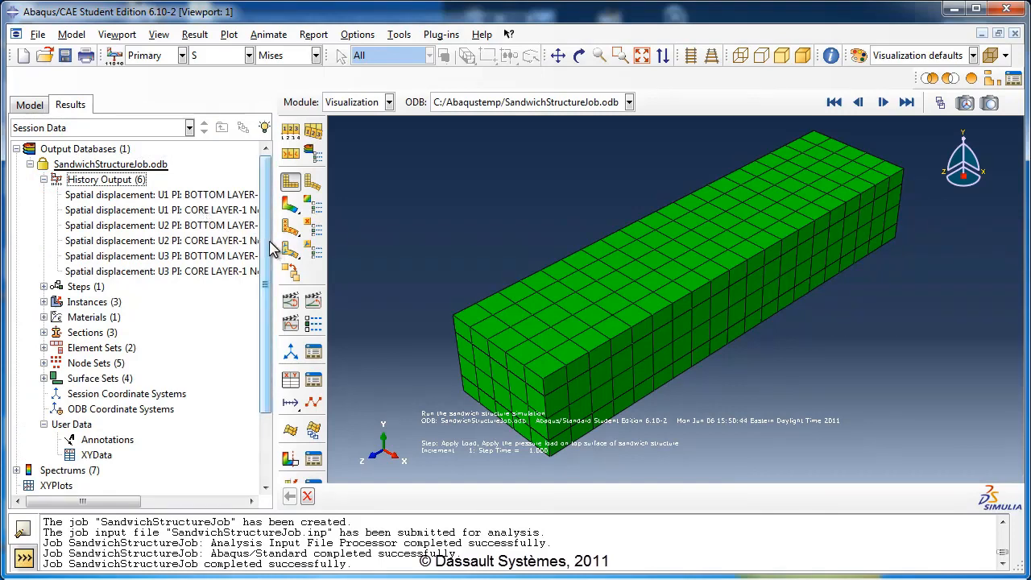
pyautogui.moveTo(274, 241); pyautogui.dragTo(314, 240)
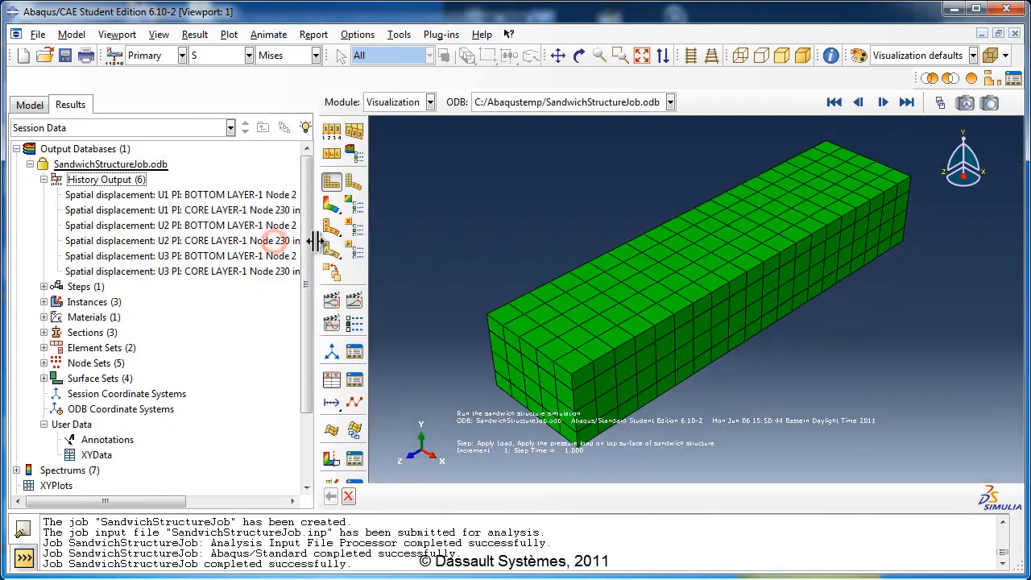
# Step: Save the U2 spatial displacement history of BOTTOM LAYER-1 Node 2 as XY data named SandwichXYData-1
pyautogui.click(212, 228)
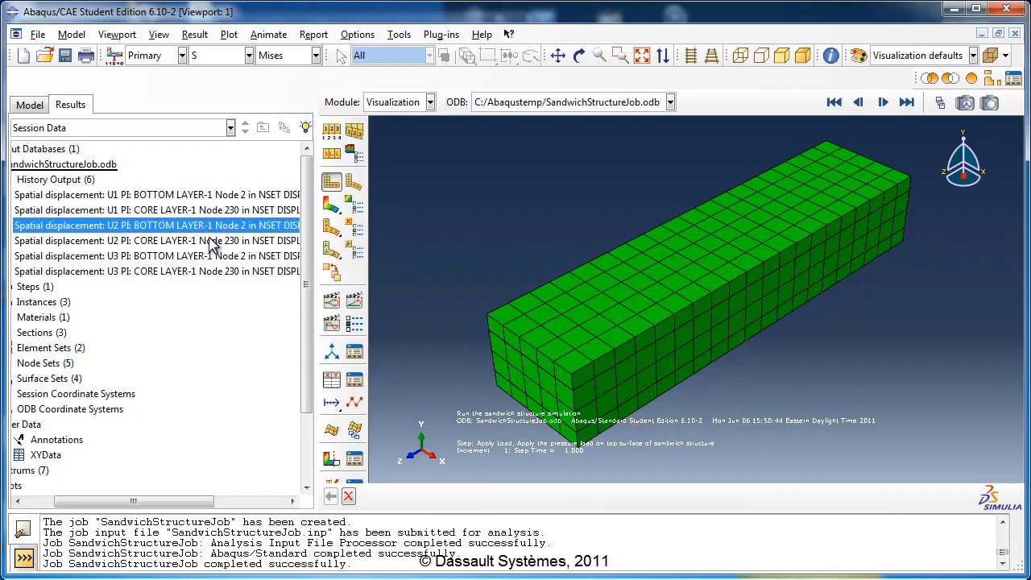
pyautogui.click(206, 240)
pyautogui.click(184, 229)
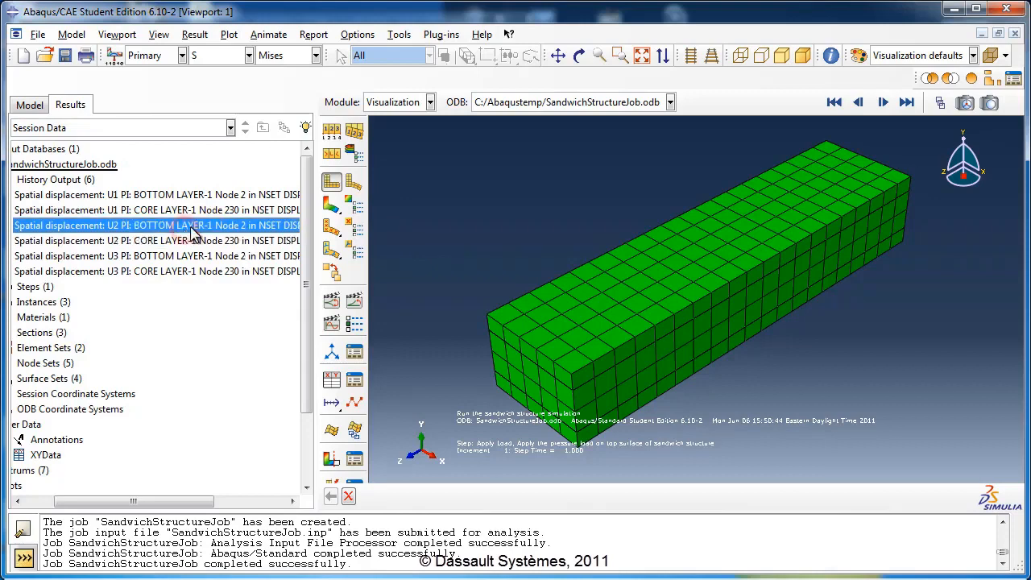
pyautogui.rightClick(193, 228)
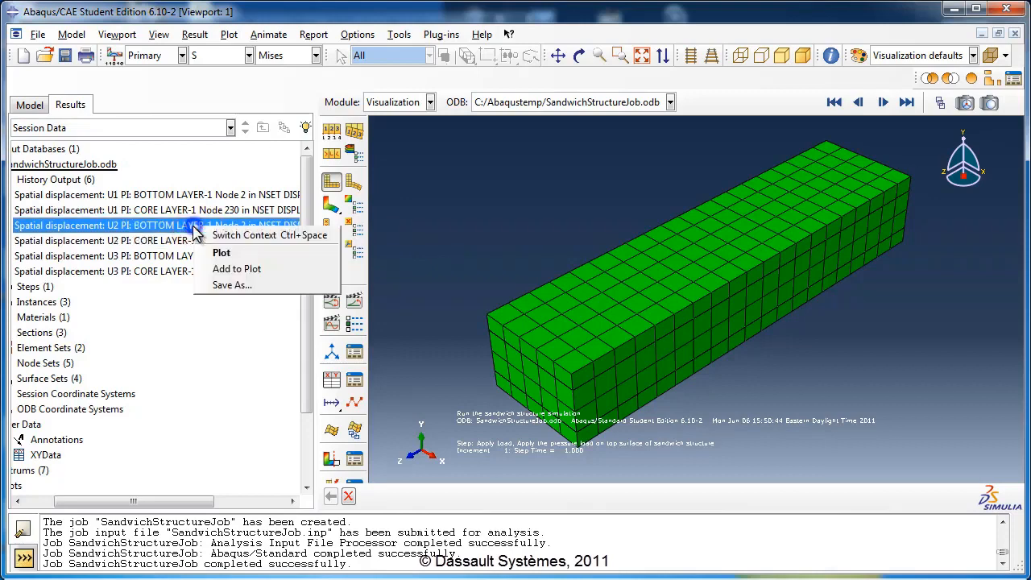
pyautogui.click(234, 285)
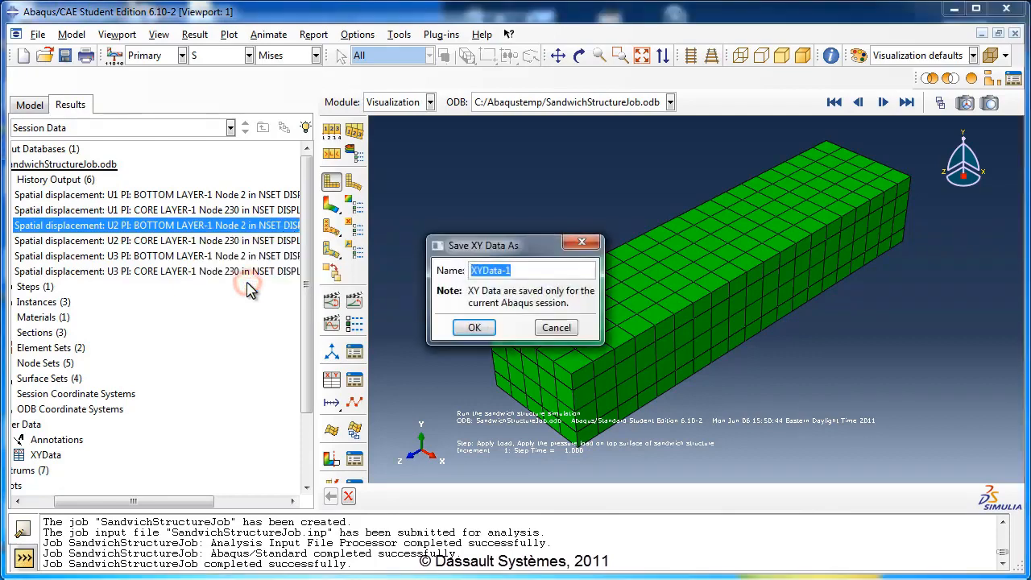
pyautogui.click(472, 270)
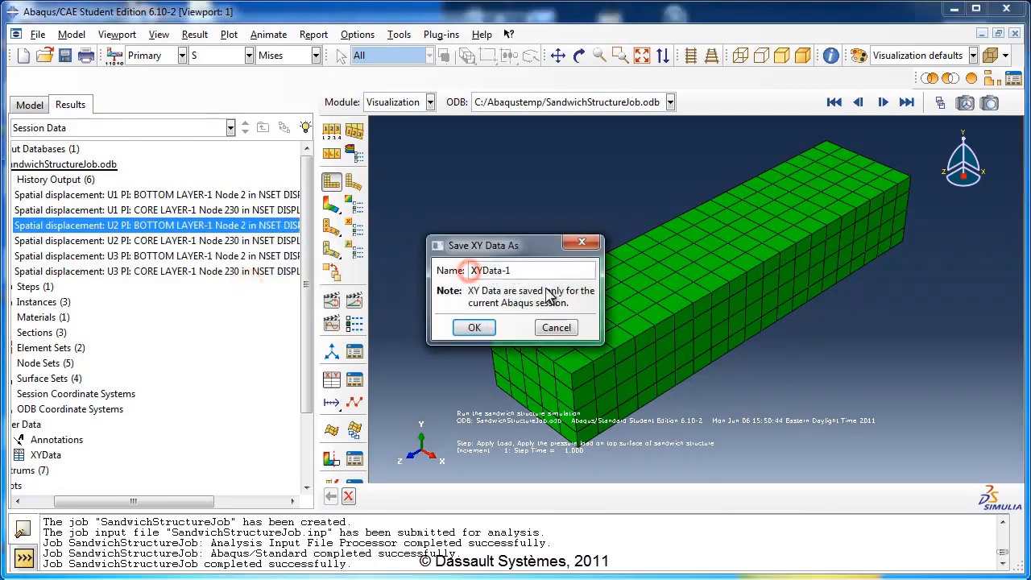
pyautogui.write('San')
pyautogui.write('dwich')
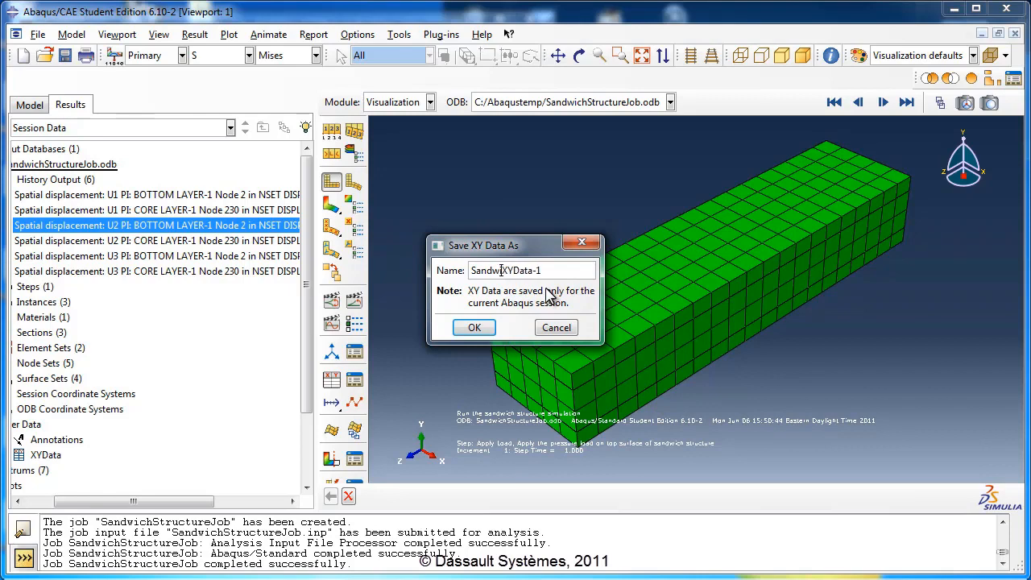
pyautogui.click(475, 327)
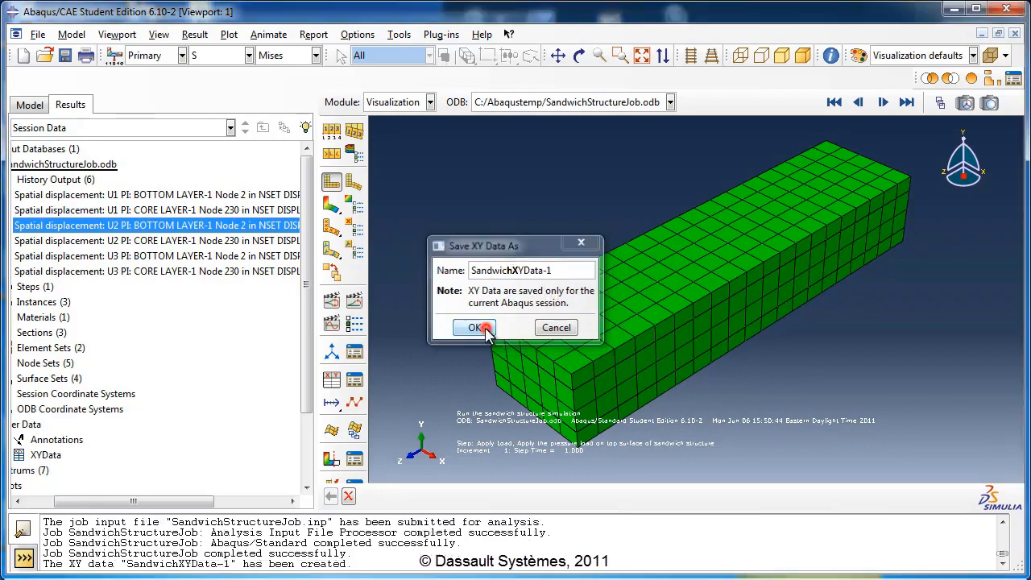
# Step: Save the U2 spatial displacement history of CORE LAYER-1 Node 230 as XY data named SandwichXYData-2
pyautogui.click(147, 241)
pyautogui.rightClick(147, 242)
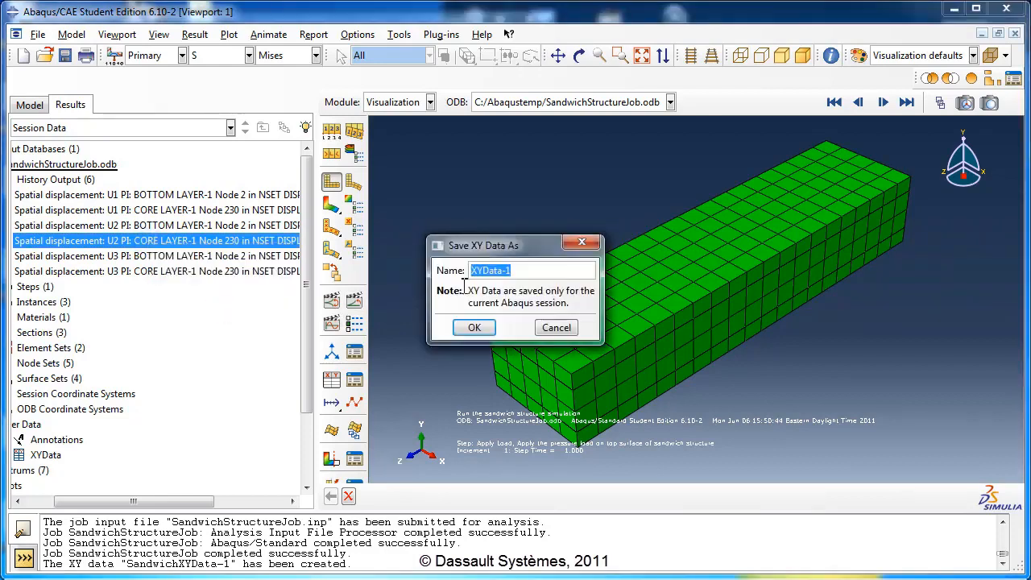
pyautogui.click(473, 271)
pyautogui.write('San')
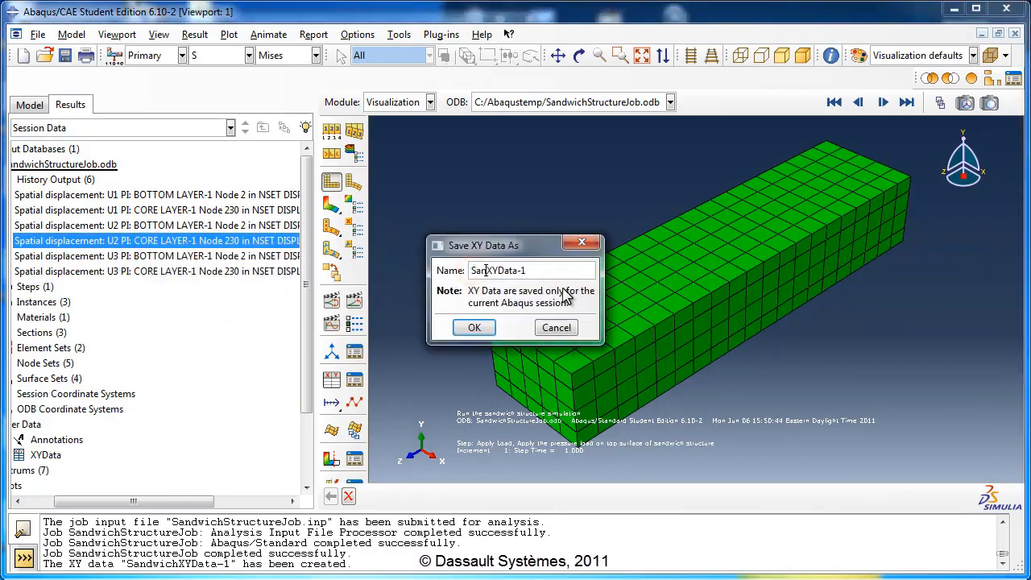
pyautogui.write('dwich')
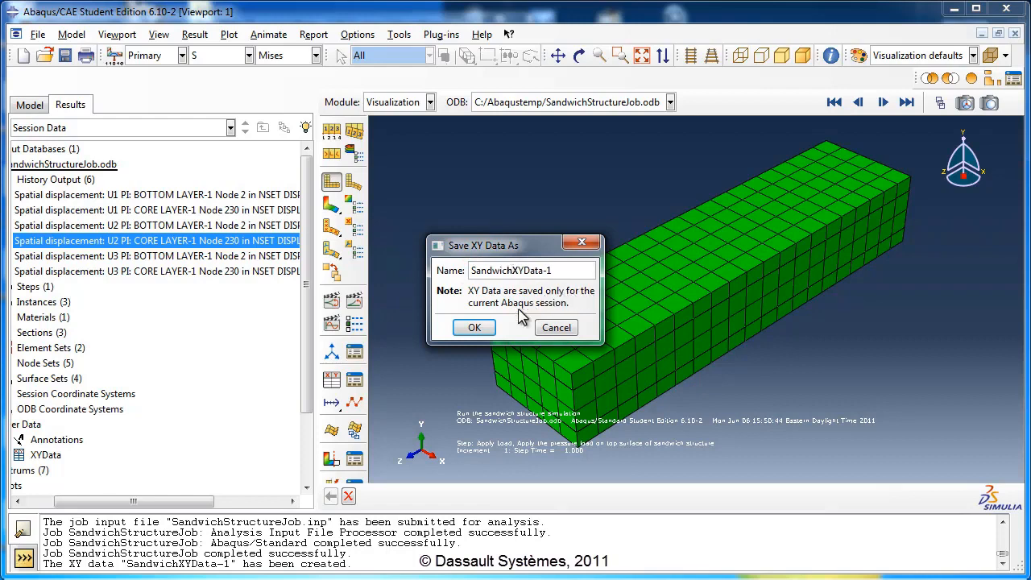
pyautogui.click(550, 271)
pyautogui.press('BackSpace')
pyautogui.write('2')
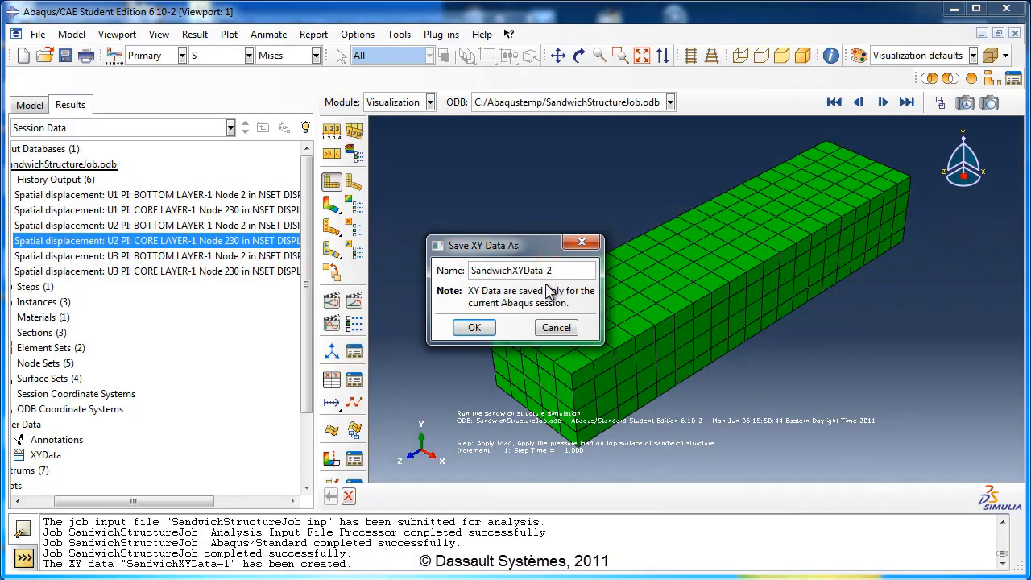
pyautogui.click(474, 328)
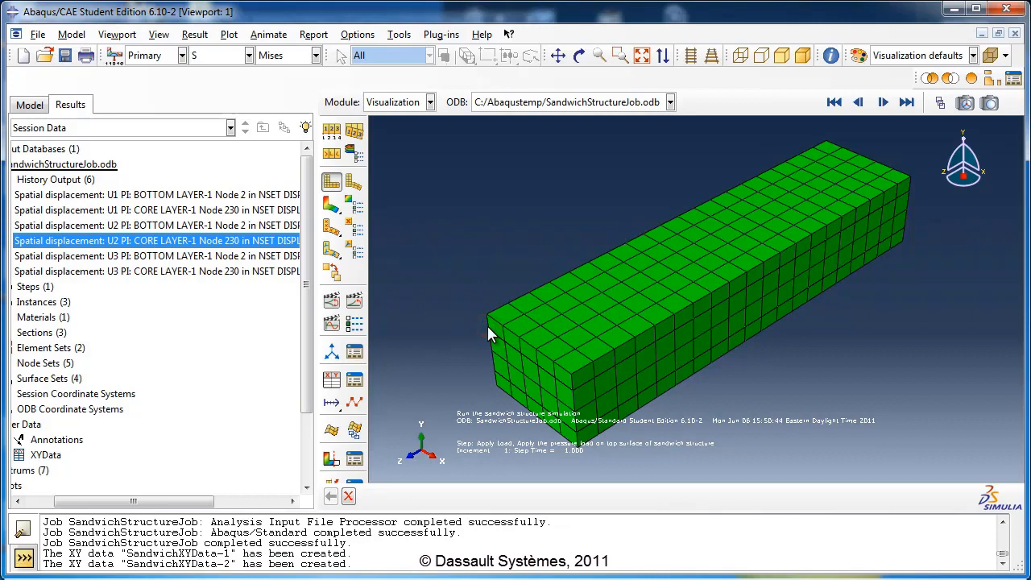
# Step: Start an XY data report and select SandwichXYData-1 as the data to write
pyautogui.click(314, 34)
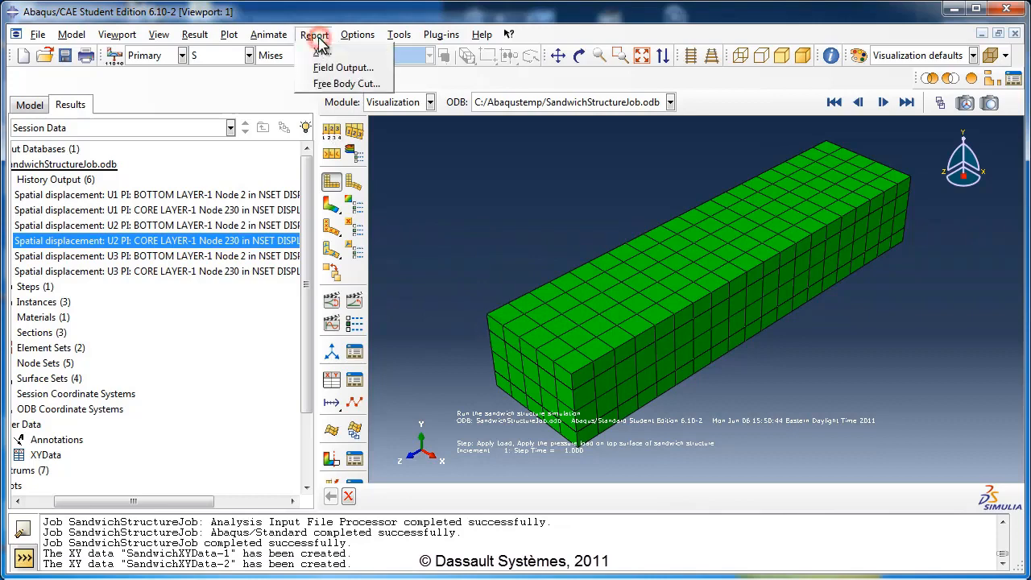
pyautogui.click(335, 55)
pyautogui.click(447, 233)
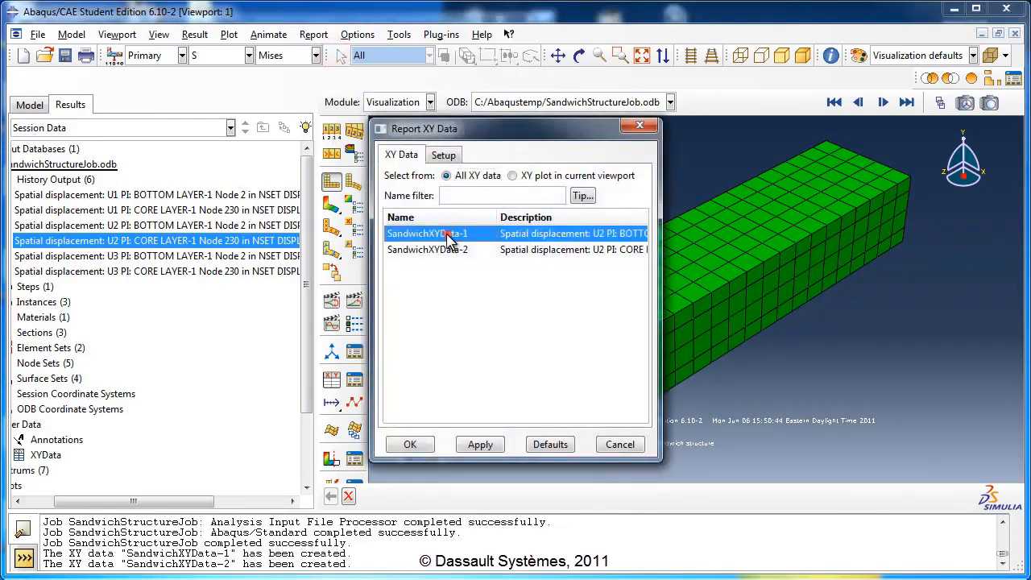
pyautogui.click(456, 255)
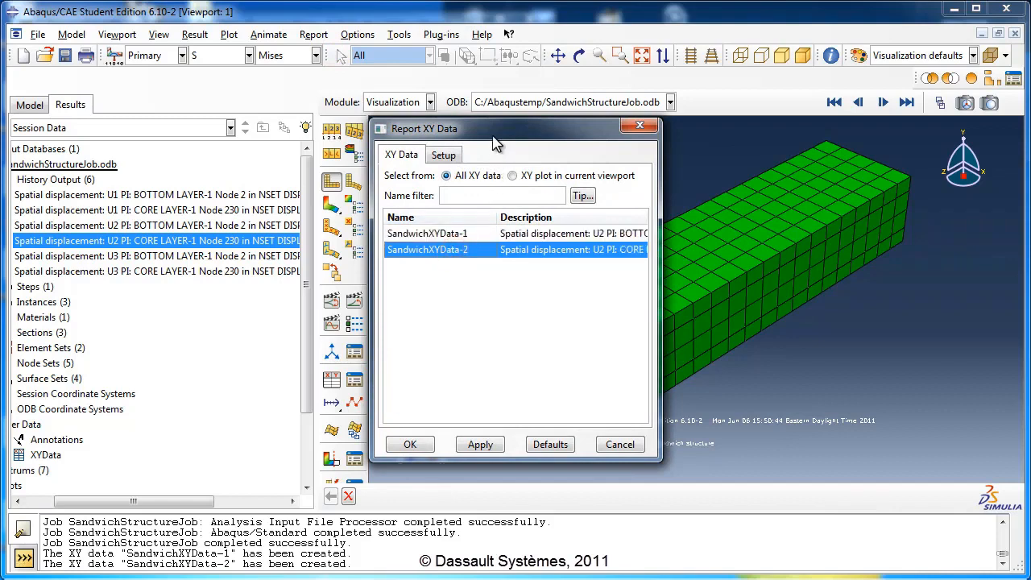
pyautogui.moveTo(500, 129); pyautogui.dragTo(670, 131)
pyautogui.click(622, 237)
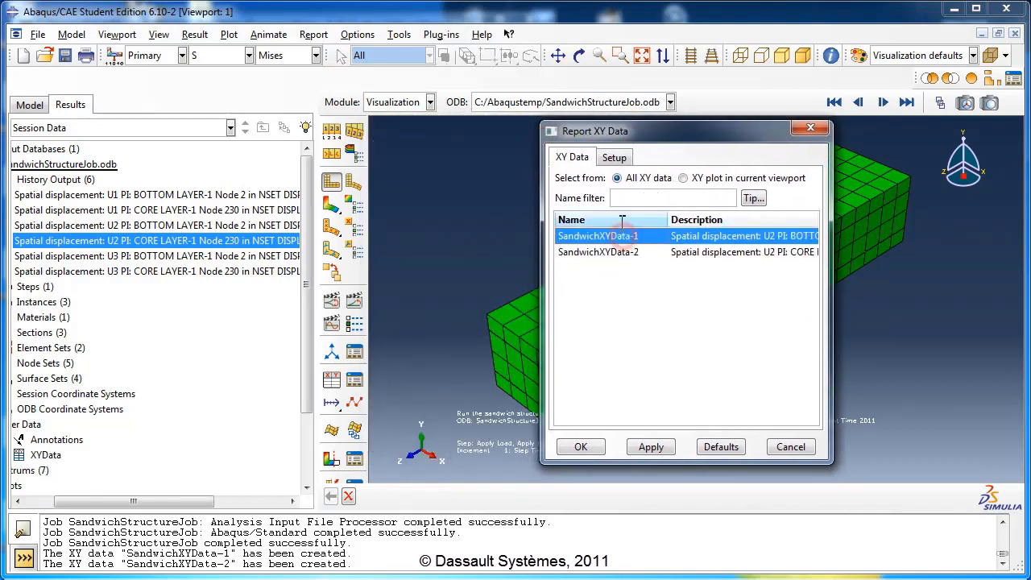
# Step: Browse for the report file location and create a new directory named SandwichFolder in C:\
pyautogui.click(624, 161)
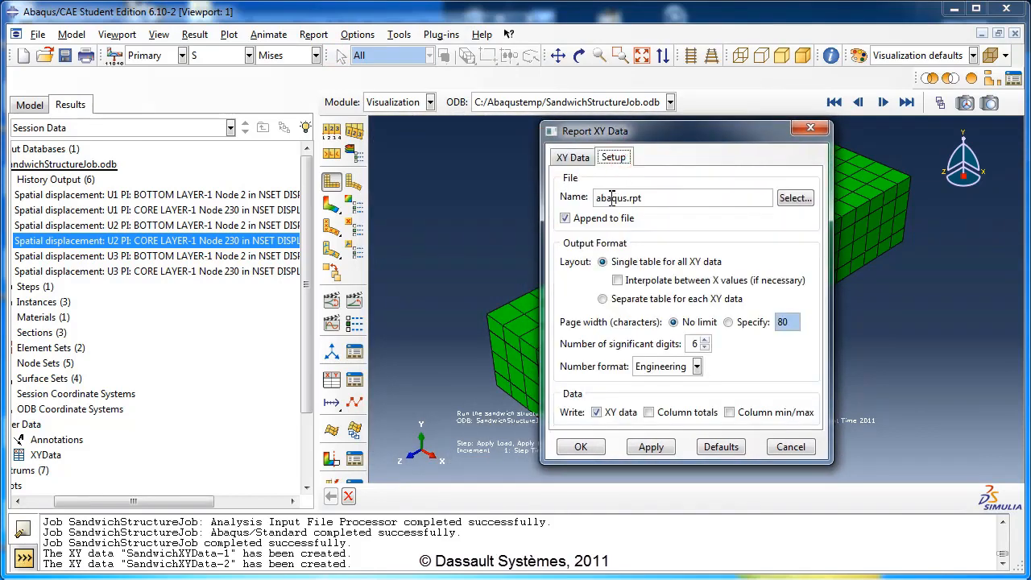
pyautogui.click(796, 200)
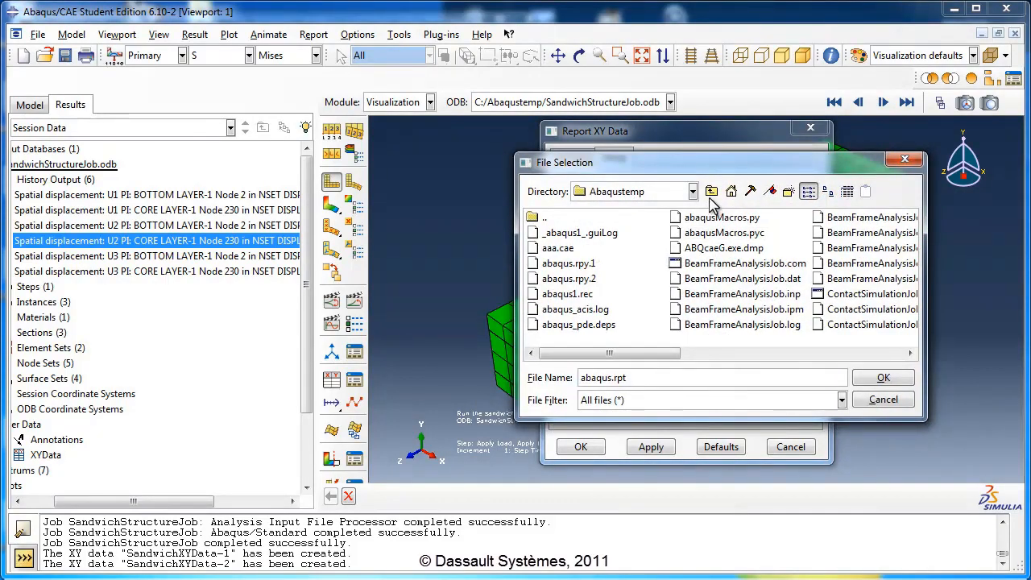
pyautogui.click(710, 193)
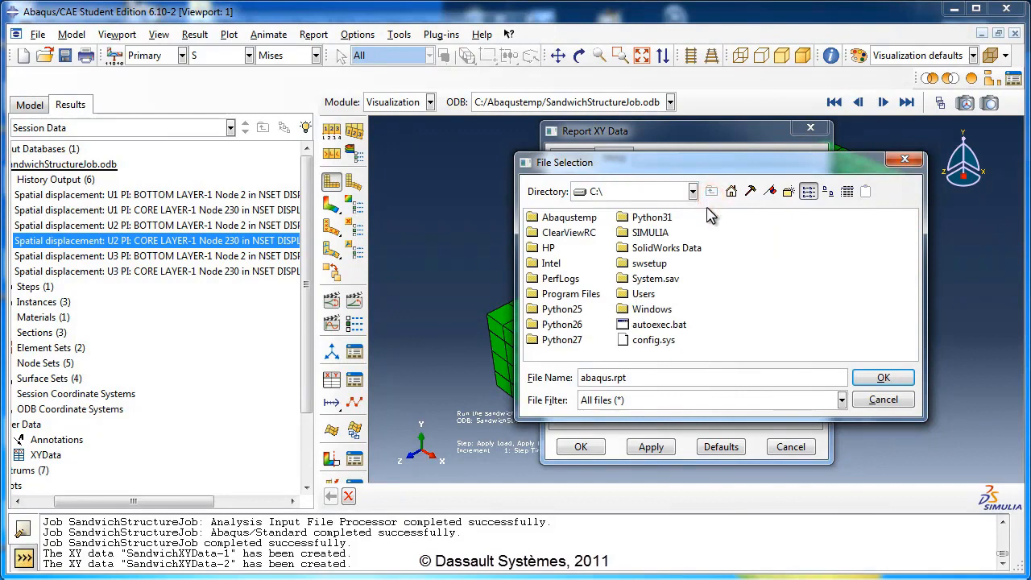
pyautogui.click(789, 192)
pyautogui.write('SandwichFolder')
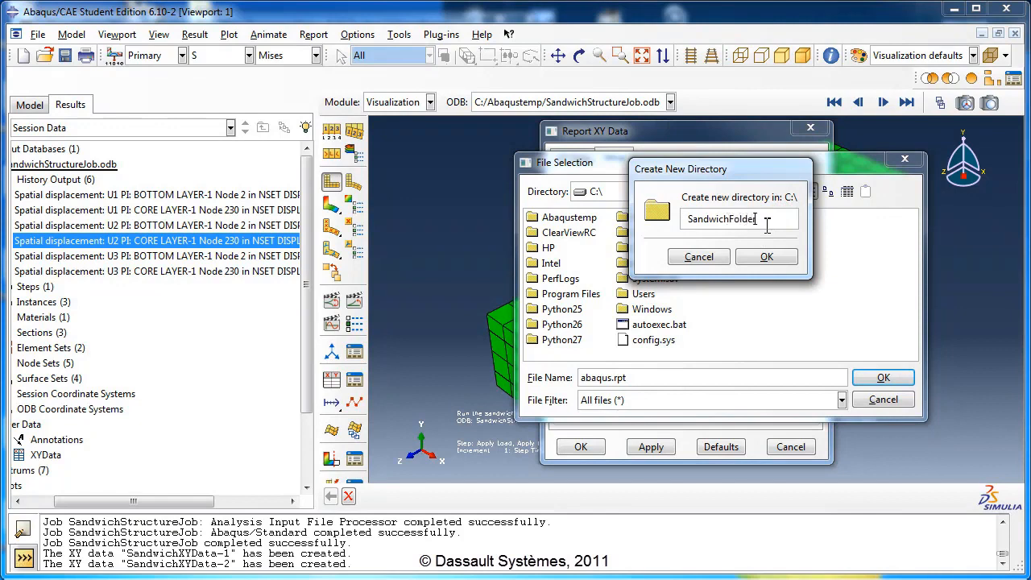
pyautogui.click(766, 256)
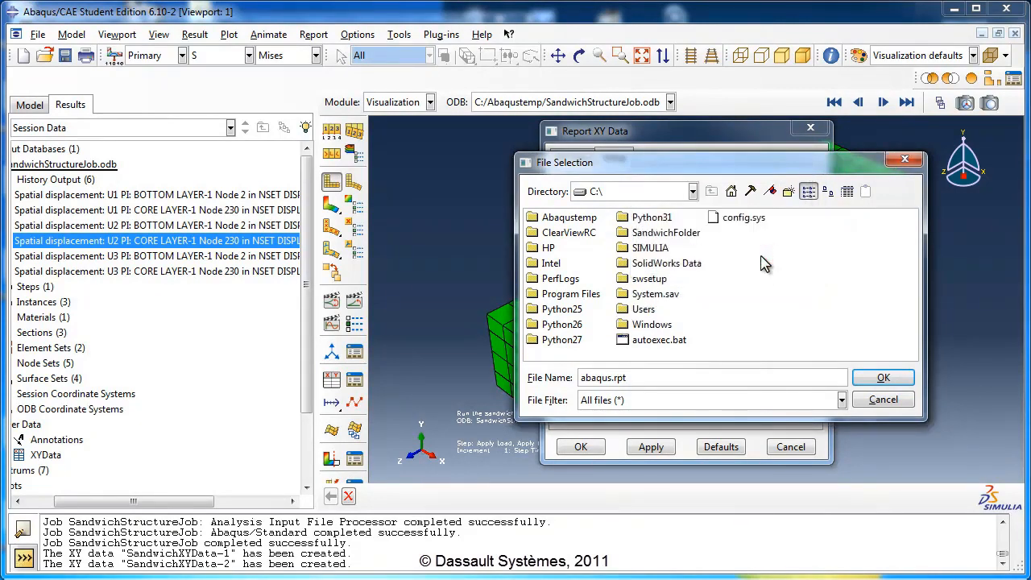
# Step: Set the report output file to SandwichXYData.txt inside SandwichFolder
pyautogui.doubleClick(677, 234)
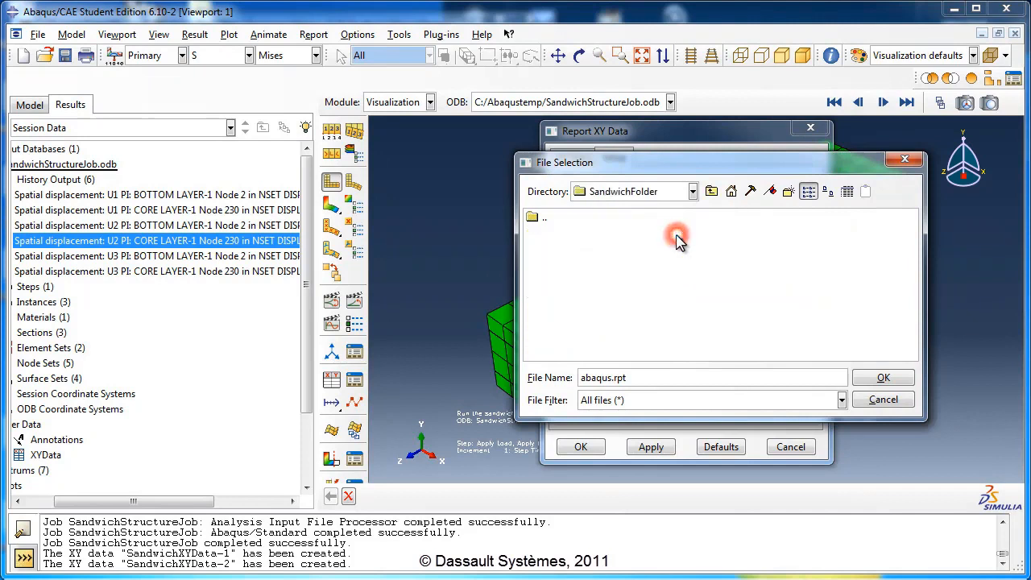
pyautogui.tripleClick(622, 378)
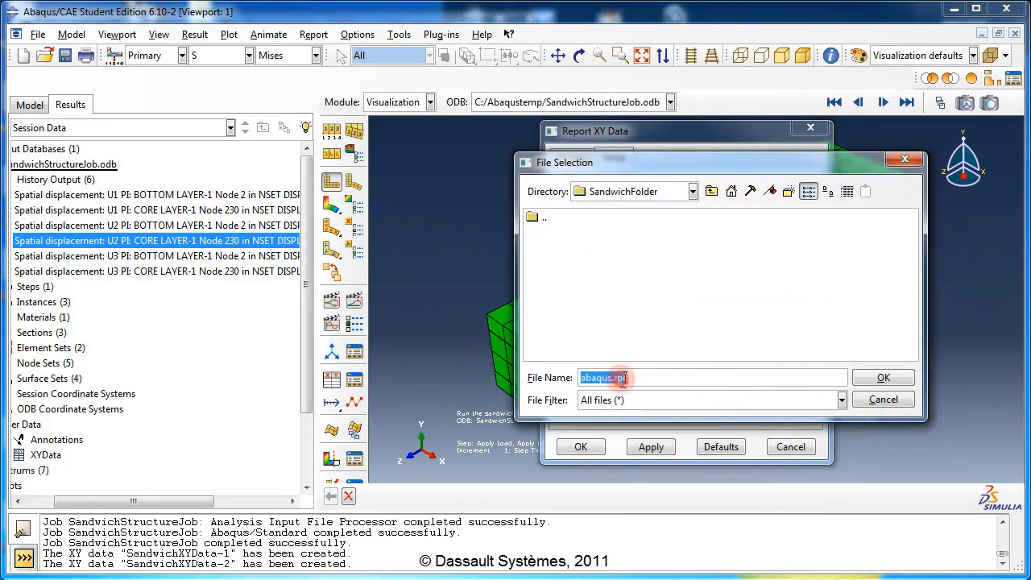
pyautogui.write('Sandwich')
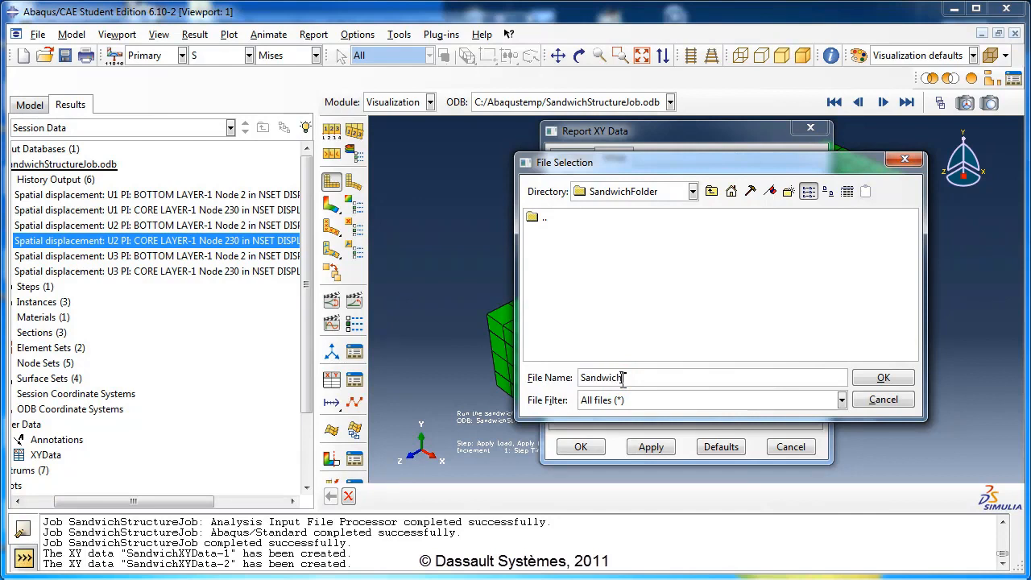
pyautogui.write('XYData.txt')
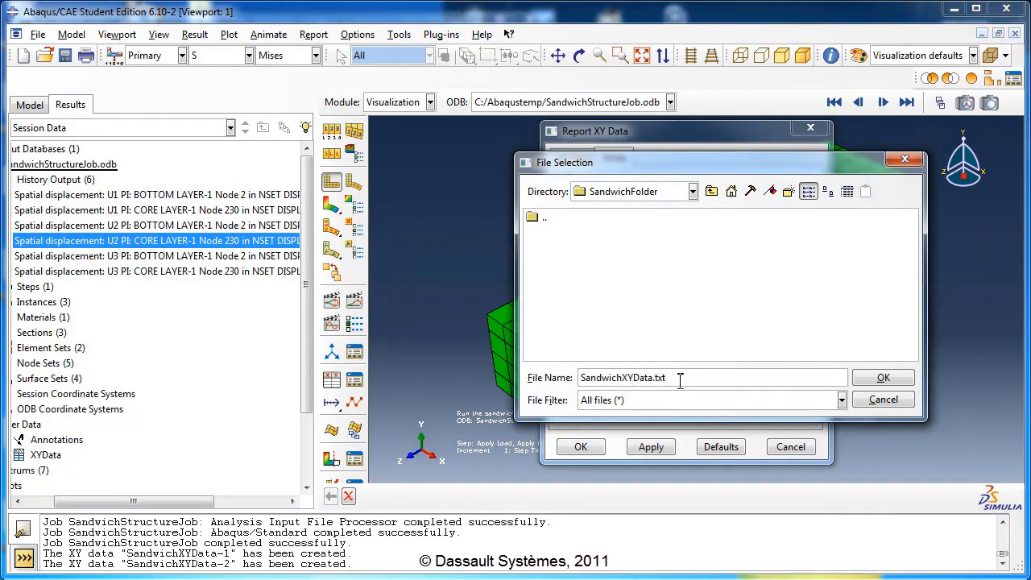
pyautogui.click(874, 382)
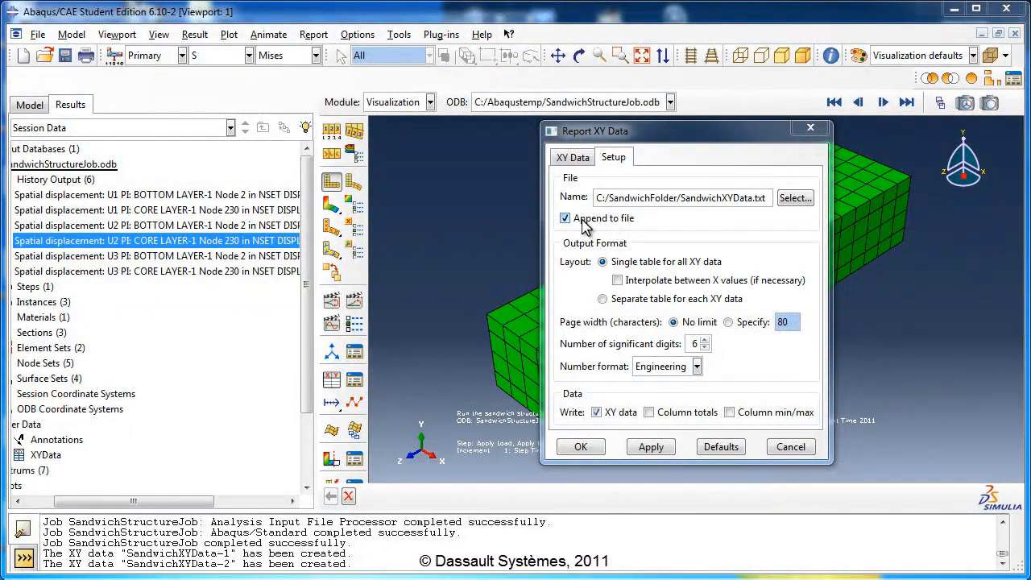
# Step: Write the SandwichXYData-1 report without appending to the file, including column totals and column min/max
pyautogui.click(582, 220)
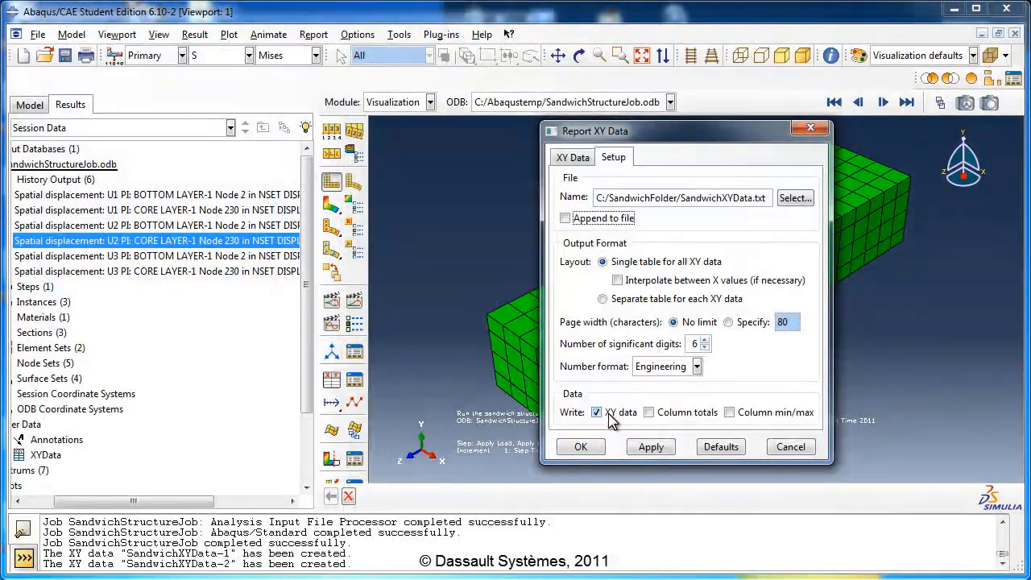
pyautogui.click(651, 412)
pyautogui.click(754, 415)
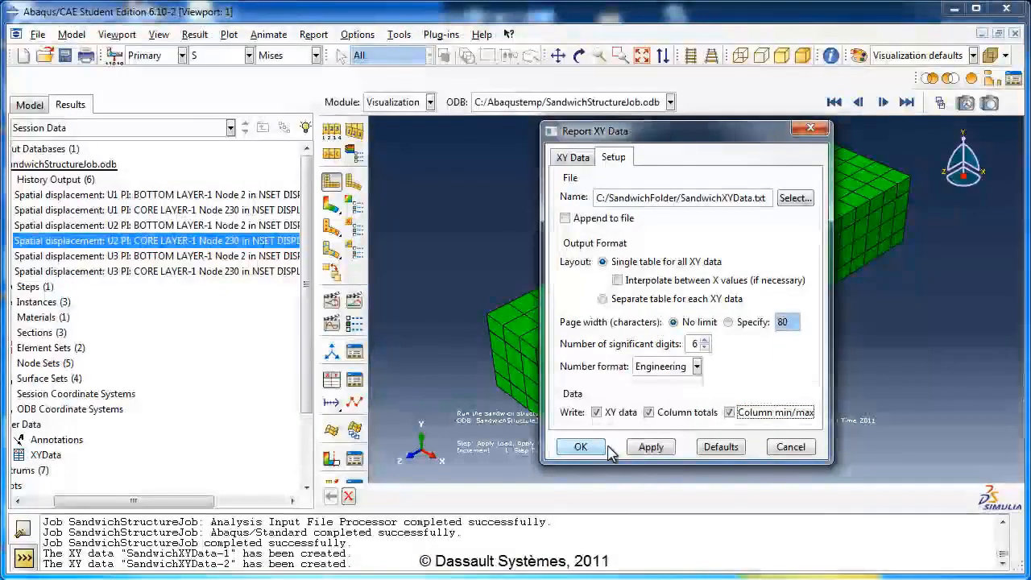
pyautogui.click(650, 448)
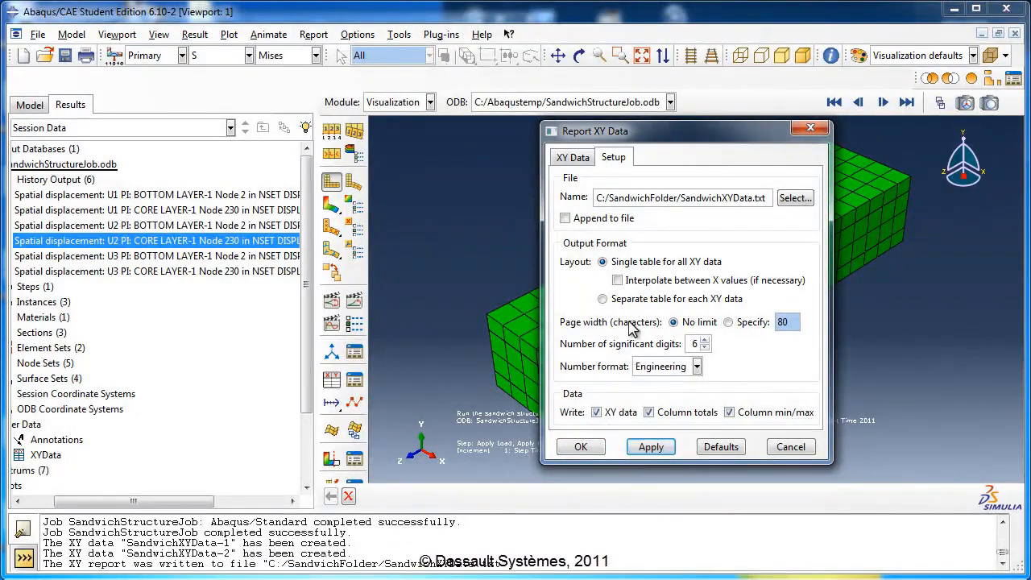
# Step: Append the SandwichXYData-2 report to the same SandwichXYData.txt file and close the report dialog
pyautogui.click(575, 159)
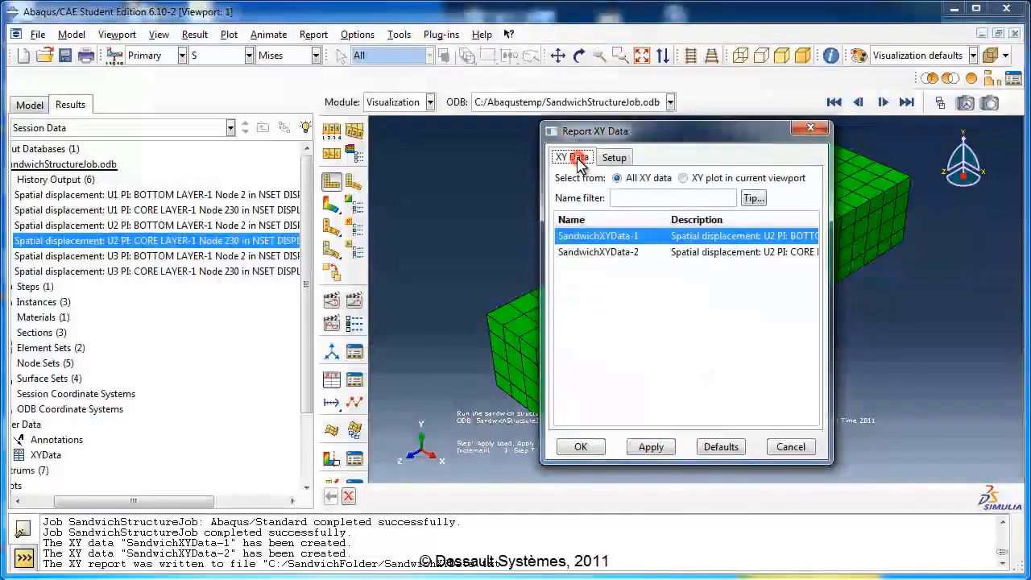
pyautogui.click(604, 254)
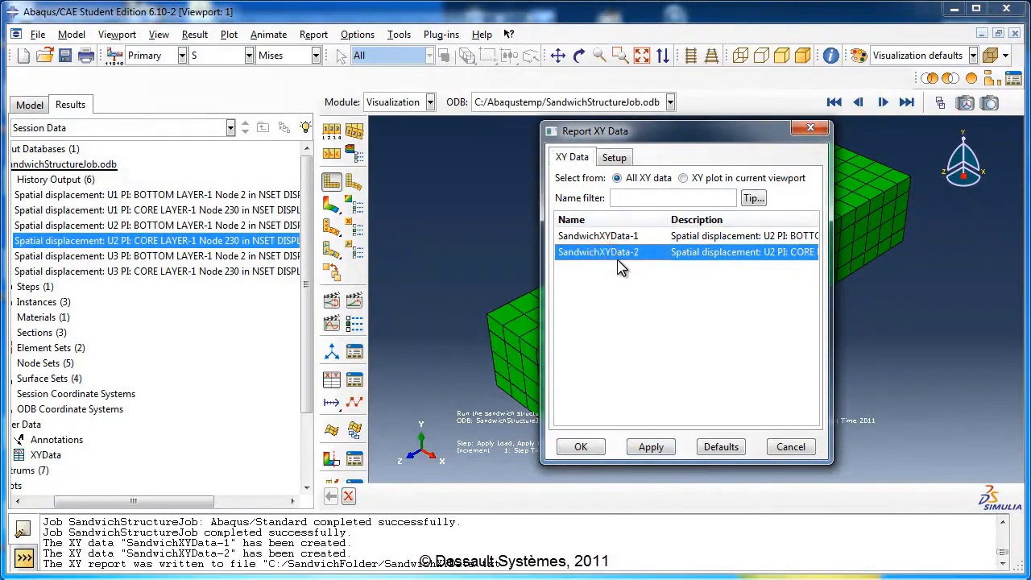
pyautogui.click(616, 159)
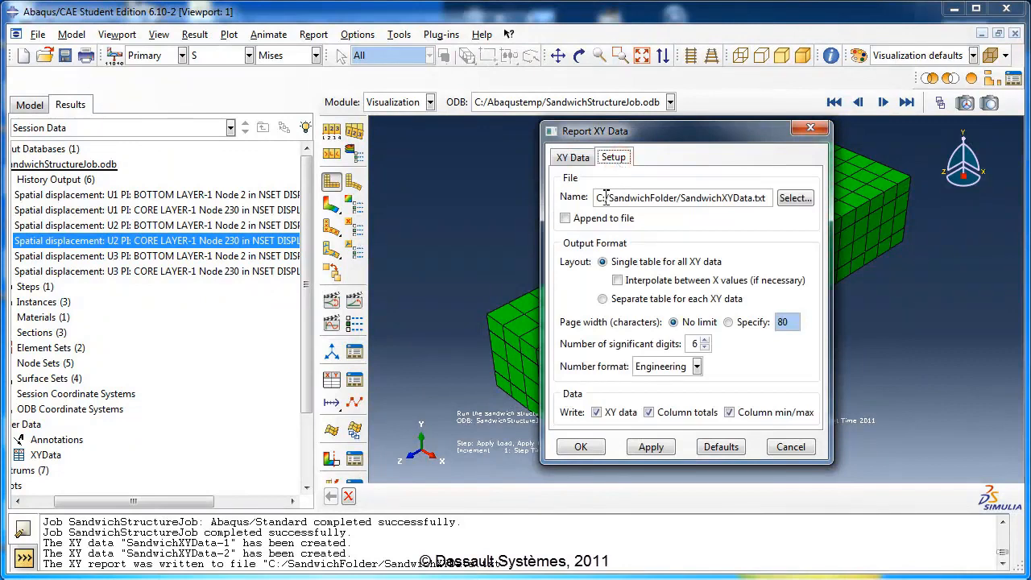
pyautogui.click(624, 220)
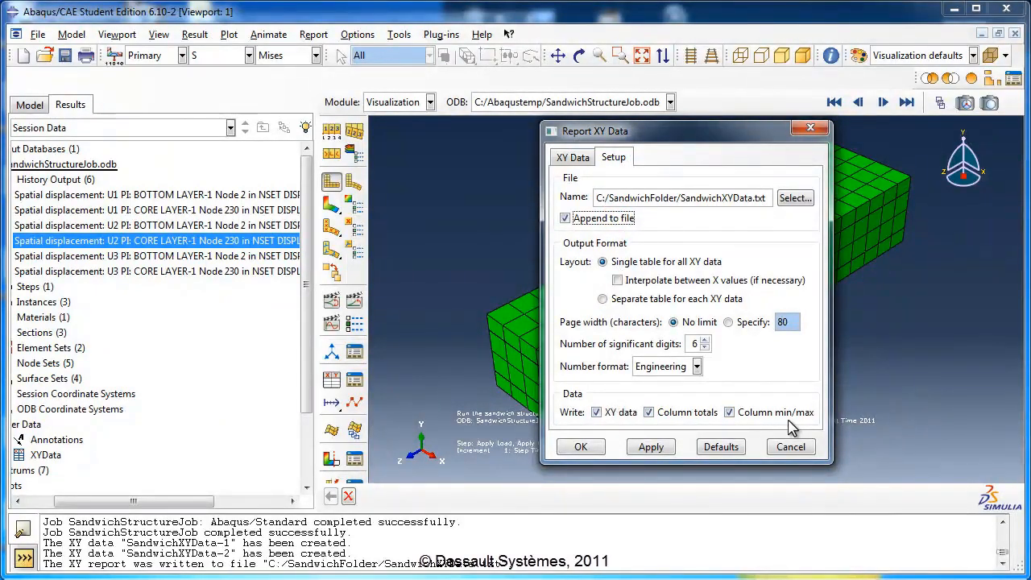
pyautogui.click(592, 159)
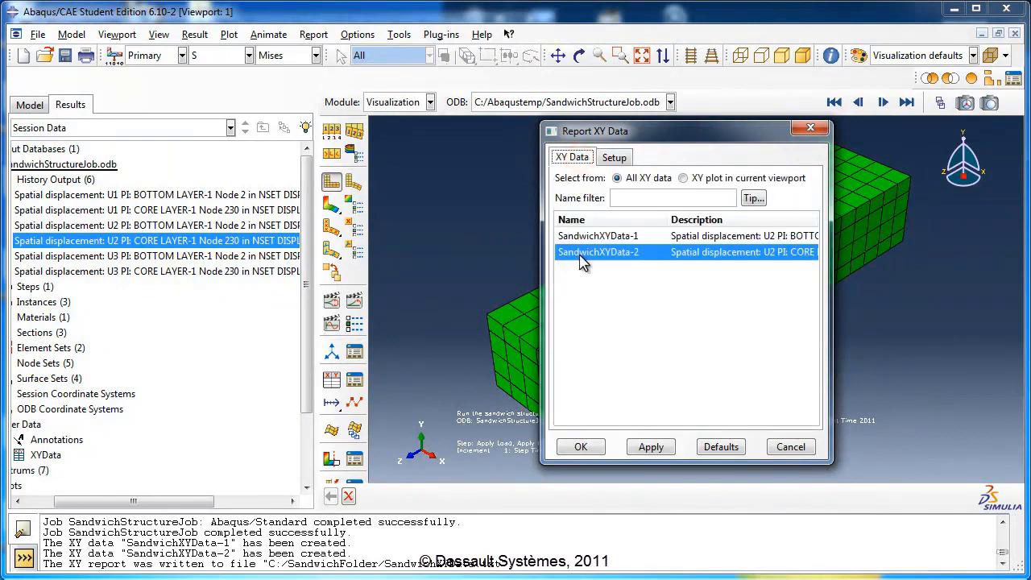
pyautogui.click(593, 450)
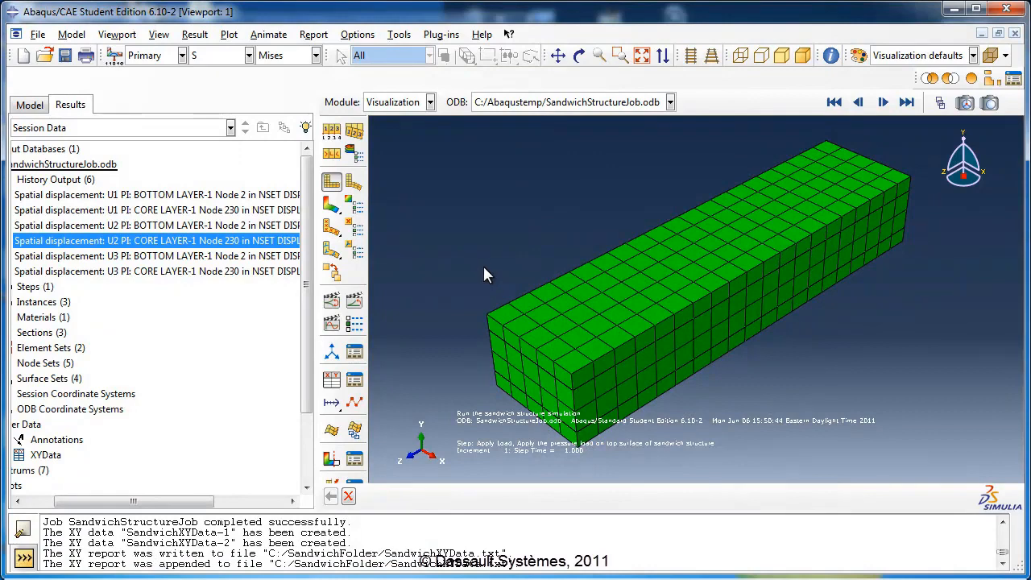
# Step: Switch to Windows Explorer and open SandwichXYData.txt from C:\SandwichFolder
pyautogui.click(483, 578)
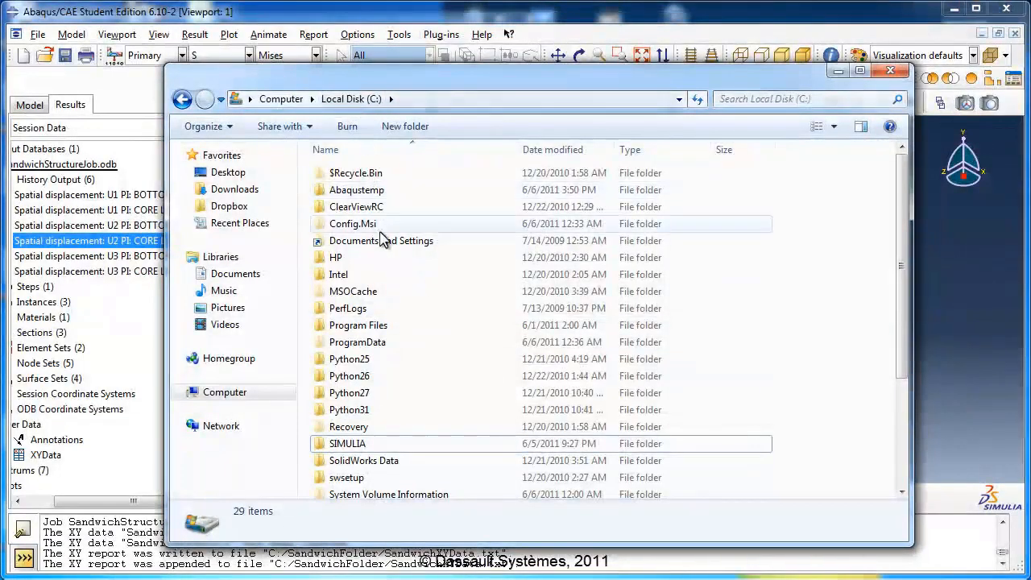
pyautogui.click(384, 392)
pyautogui.scroll(-1, 392, 472)
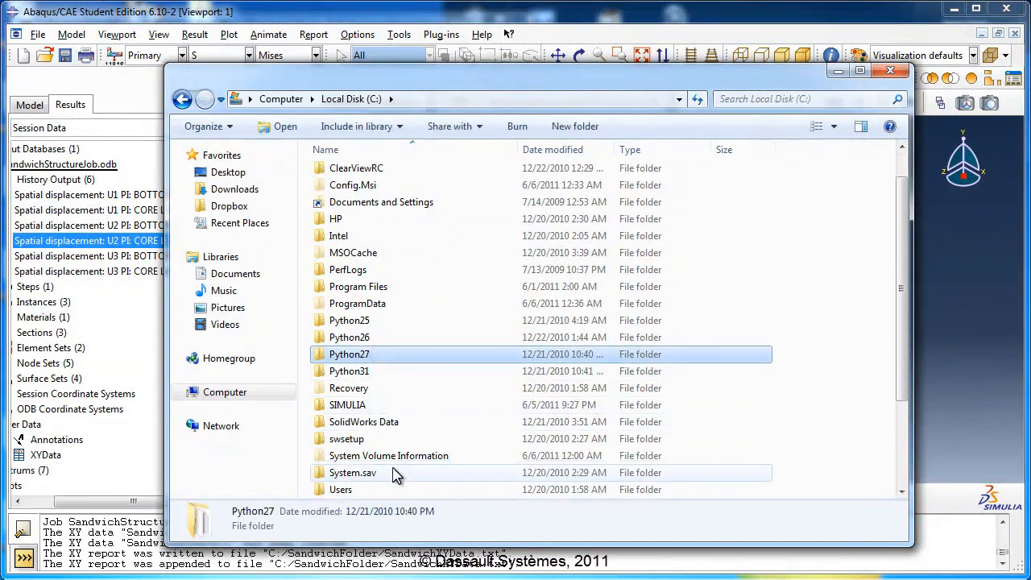
pyautogui.scroll(-1, 395, 489)
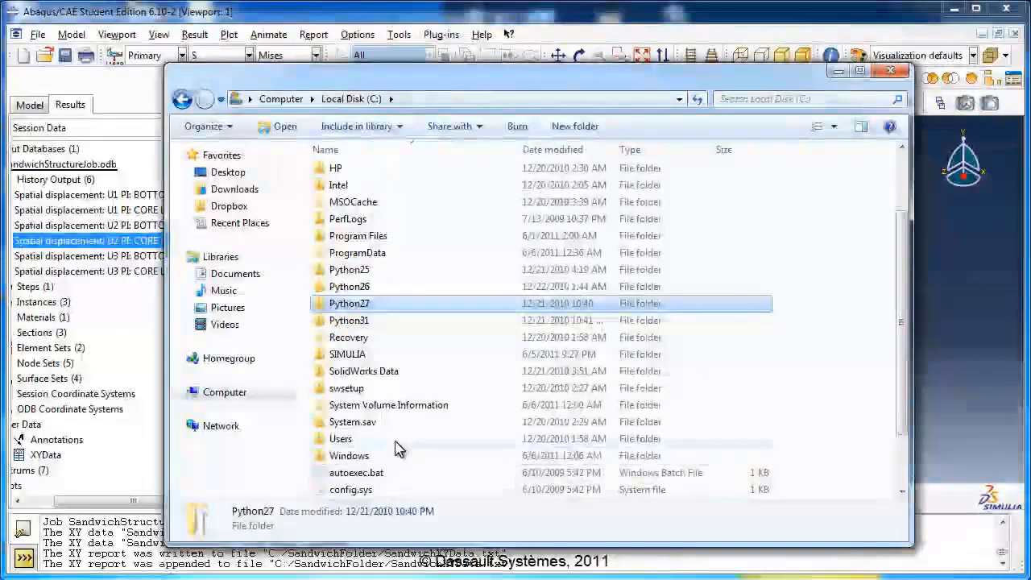
pyautogui.scroll(-2, 395, 489)
pyautogui.doubleClick(398, 491)
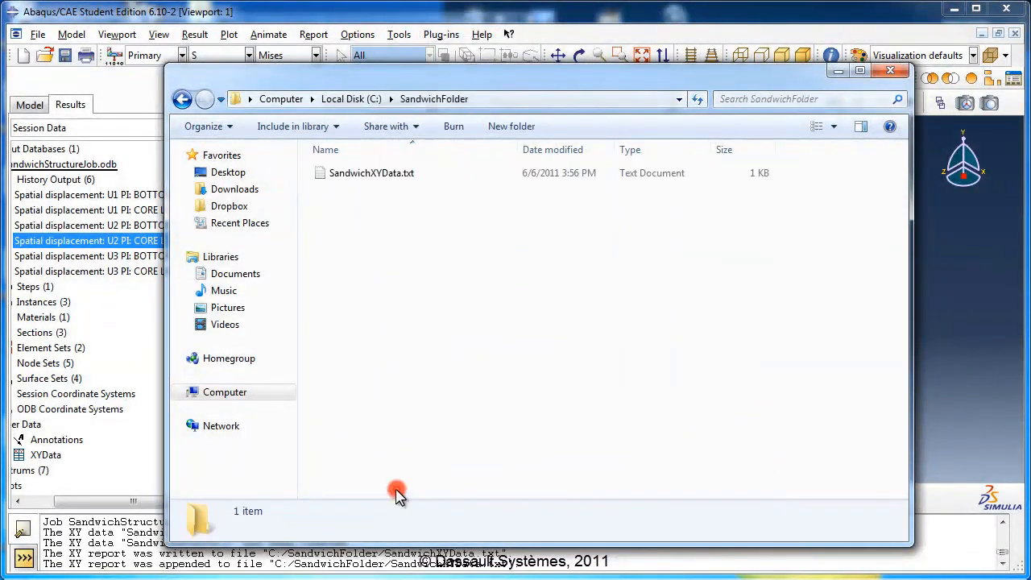
pyautogui.click(395, 279)
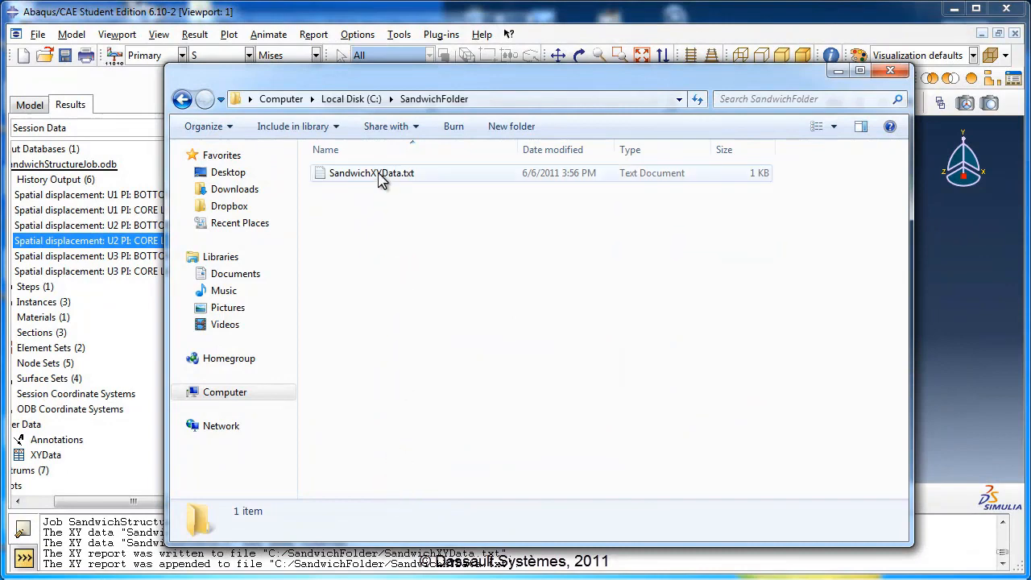
pyautogui.doubleClick(374, 176)
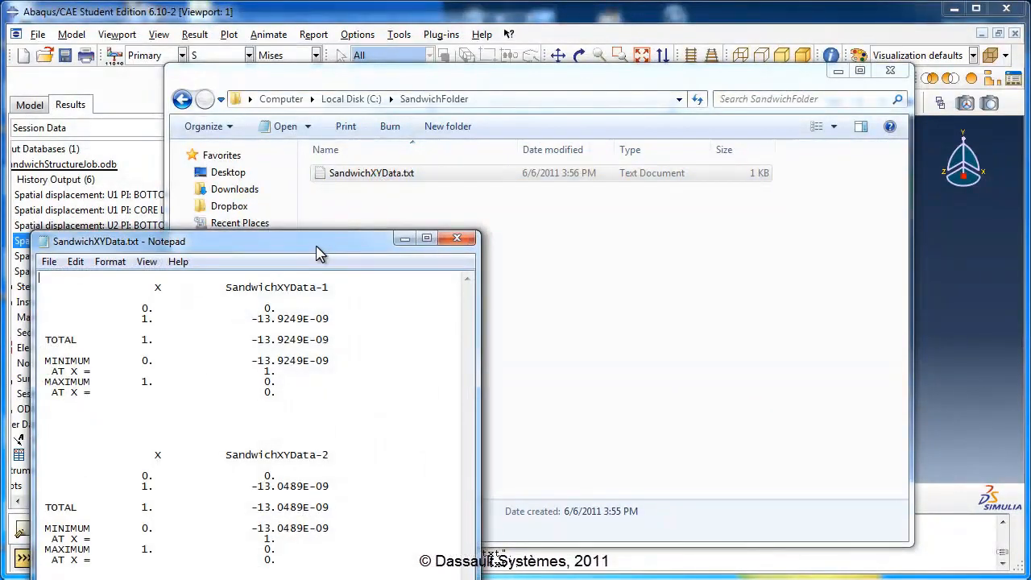
# Step: Review the SandwichXYData-1 and SandwichXYData-2 tables in the report, then close the text file and the folder window
pyautogui.moveTo(317, 249); pyautogui.dragTo(564, 105)
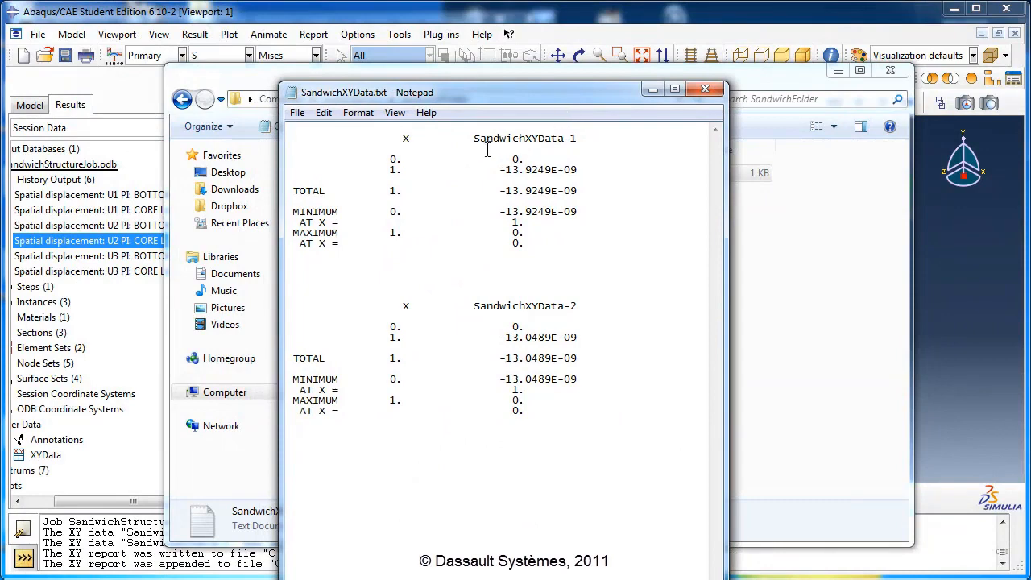
pyautogui.moveTo(472, 140); pyautogui.dragTo(581, 139)
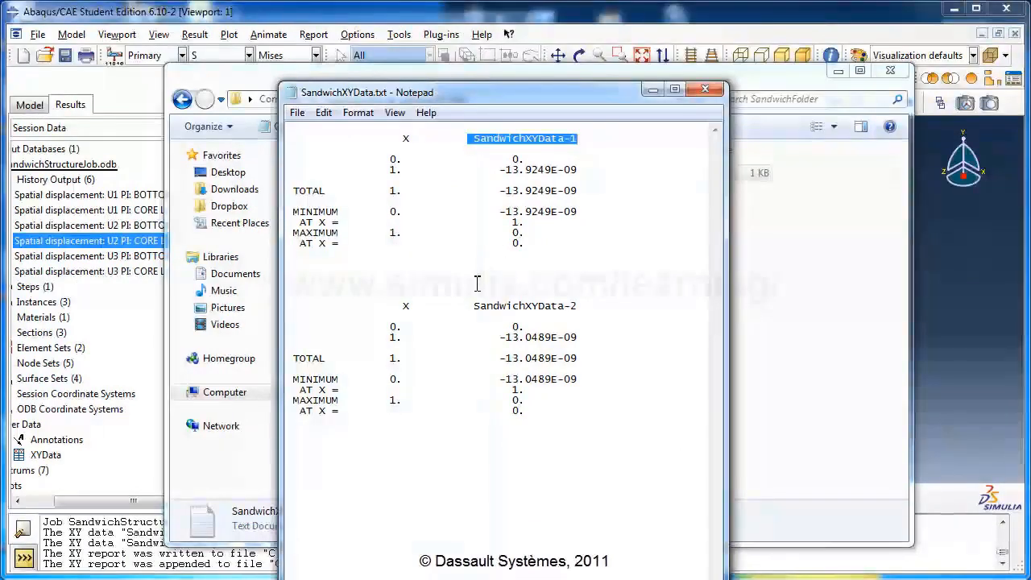
pyautogui.moveTo(472, 305); pyautogui.dragTo(591, 306)
pyautogui.click(605, 309)
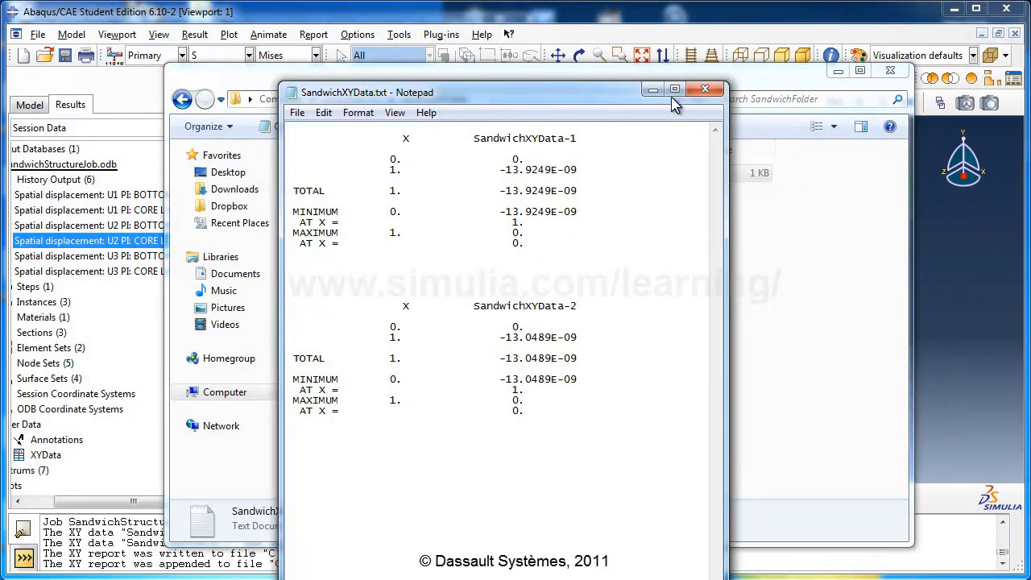
pyautogui.click(707, 89)
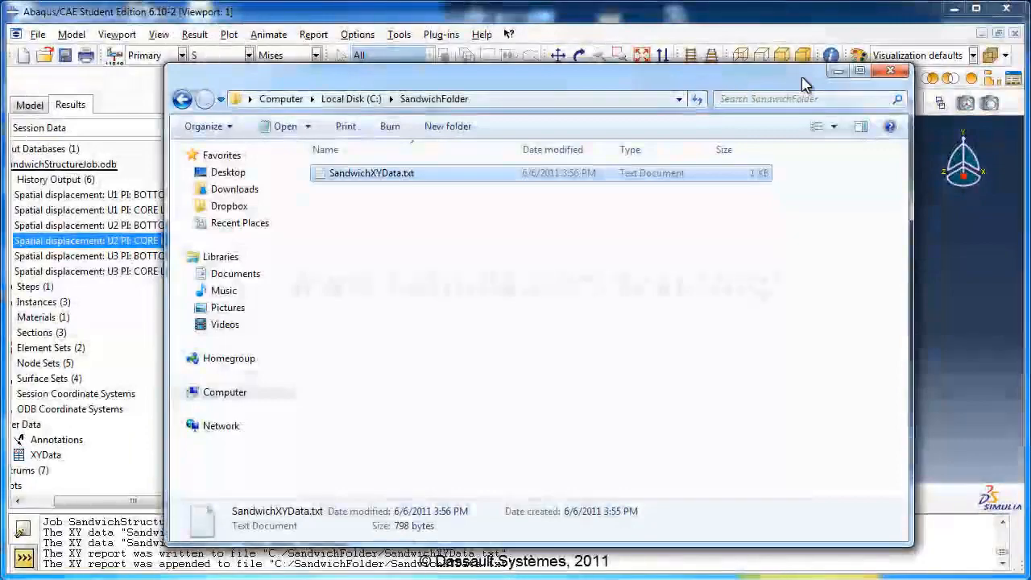
pyautogui.click(891, 71)
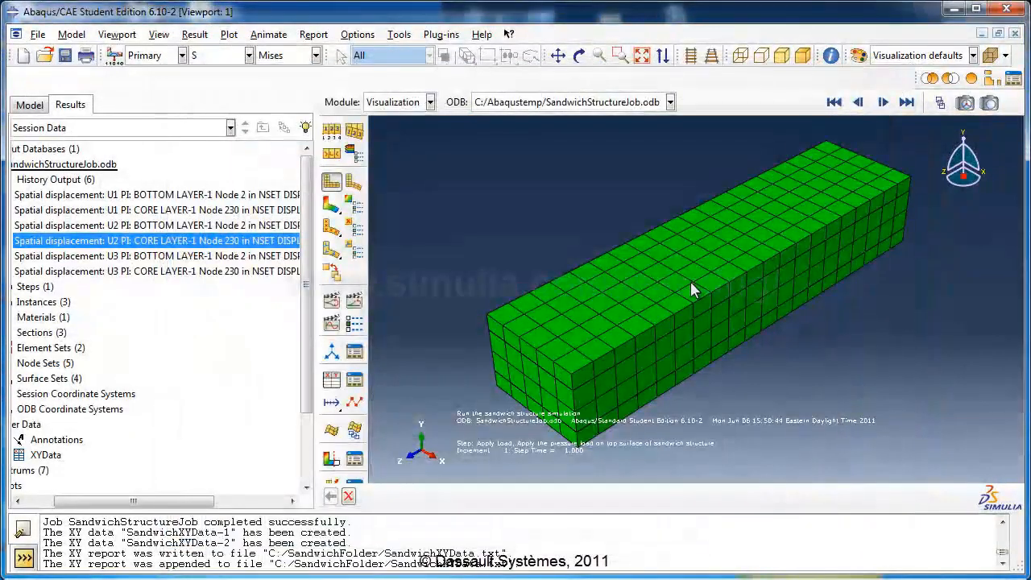